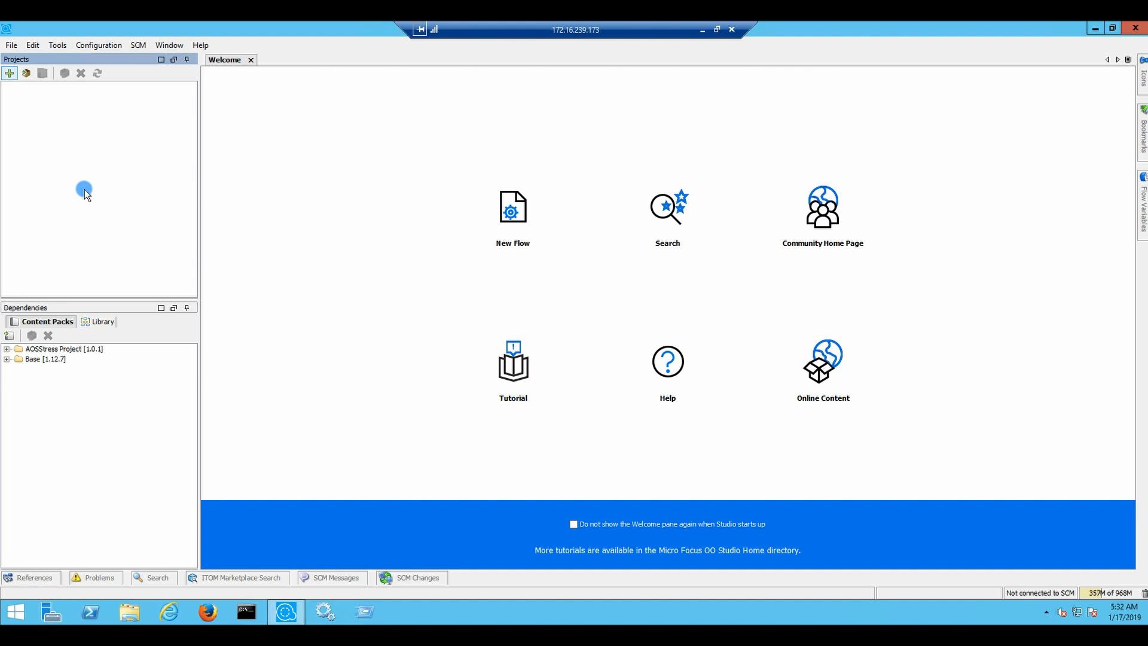
Create a new project and name it TriggerCacheReload
{"action": "left_click", "coordinate": [9, 73]}
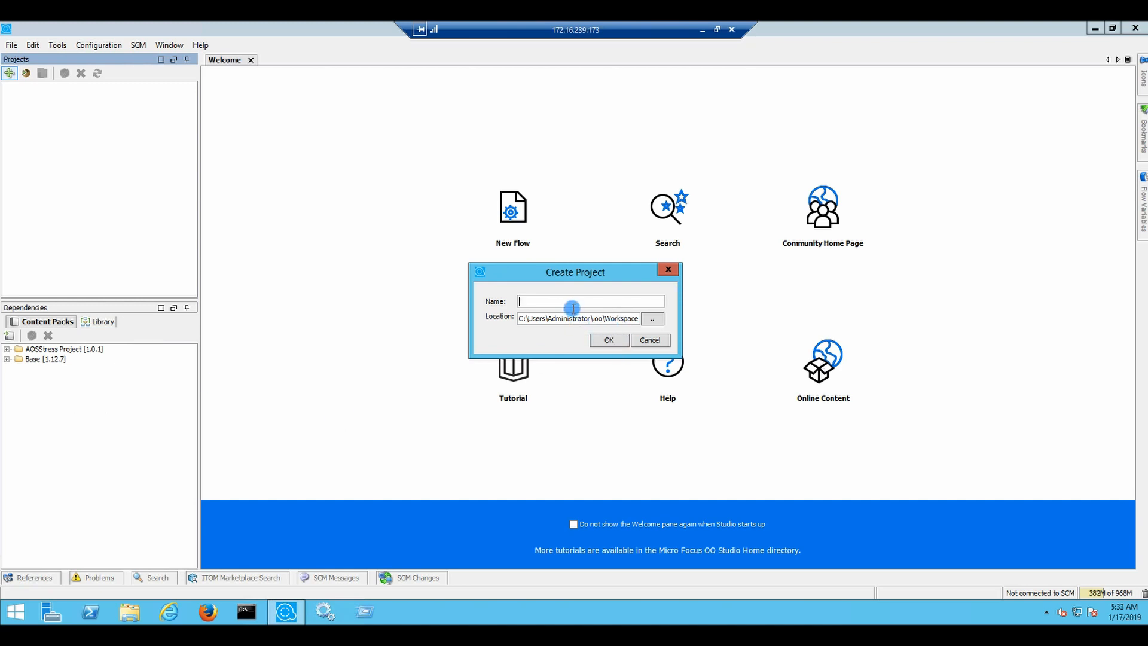
{"action": "type", "text": "TriggerCacheReload"}
{"action": "left_click", "coordinate": [616, 340]}
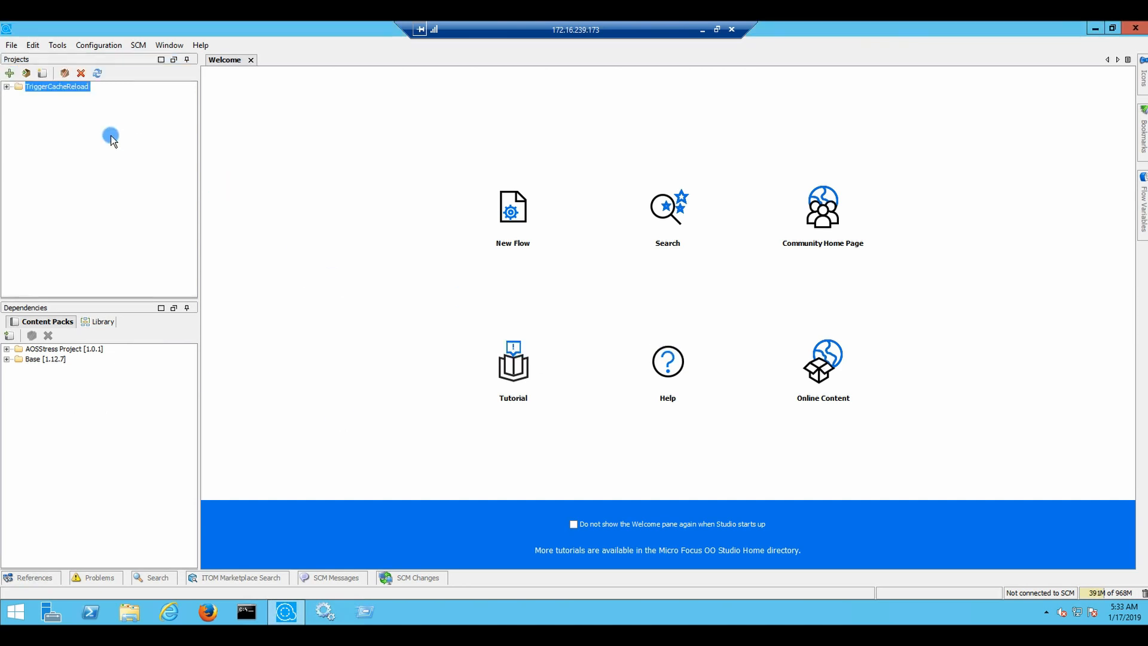
Expand the TriggerCacheReload project and select its Library
{"action": "left_click", "coordinate": [26, 362]}
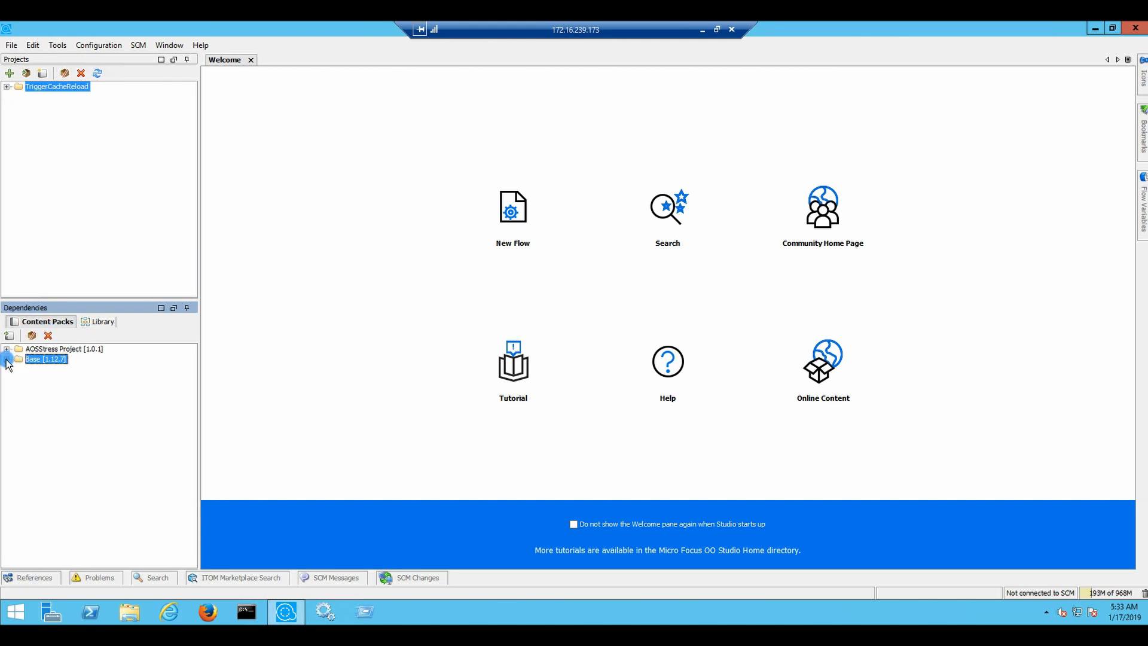
{"action": "left_click", "coordinate": [97, 148]}
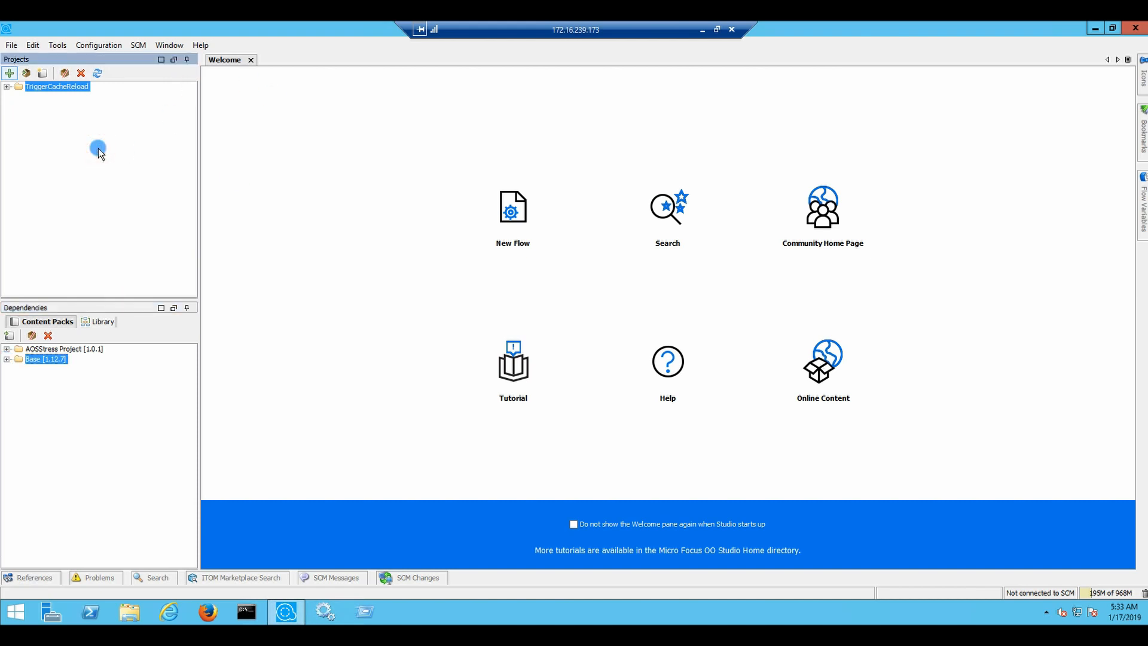
{"action": "left_click", "coordinate": [7, 86]}
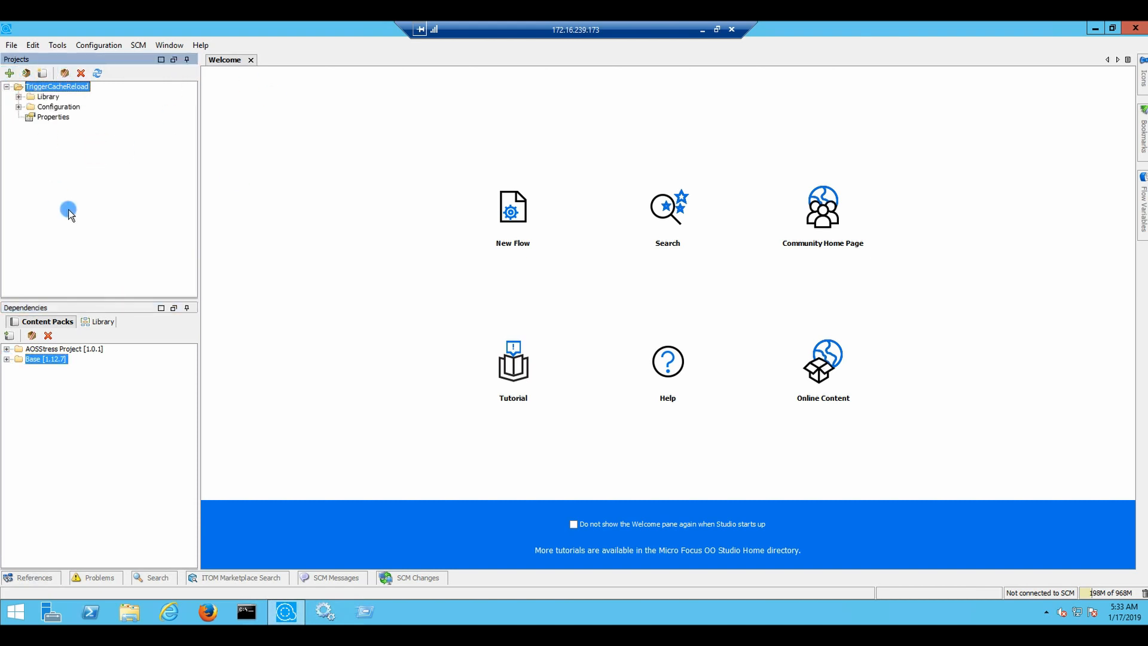
{"action": "left_click", "coordinate": [19, 97]}
Create a folder named Flows under the project's Library
{"action": "right_click", "coordinate": [45, 96]}
{"action": "left_click", "coordinate": [72, 104]}
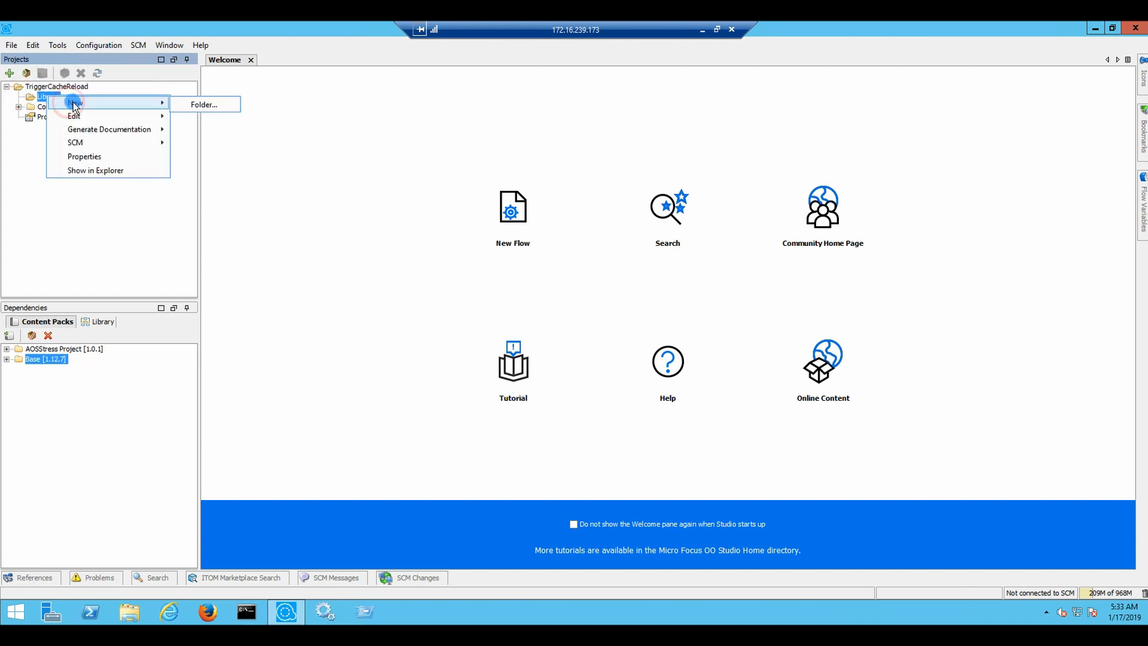
{"action": "left_click", "coordinate": [231, 102]}
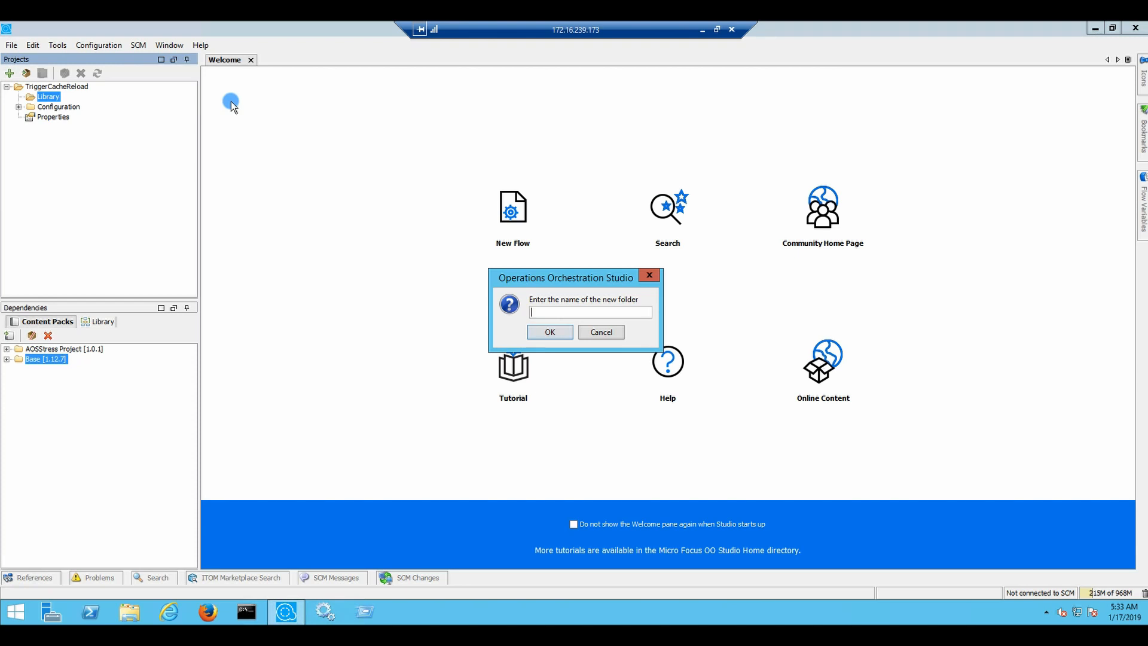
{"action": "type", "text": "Flows"}
{"action": "left_click", "coordinate": [548, 332]}
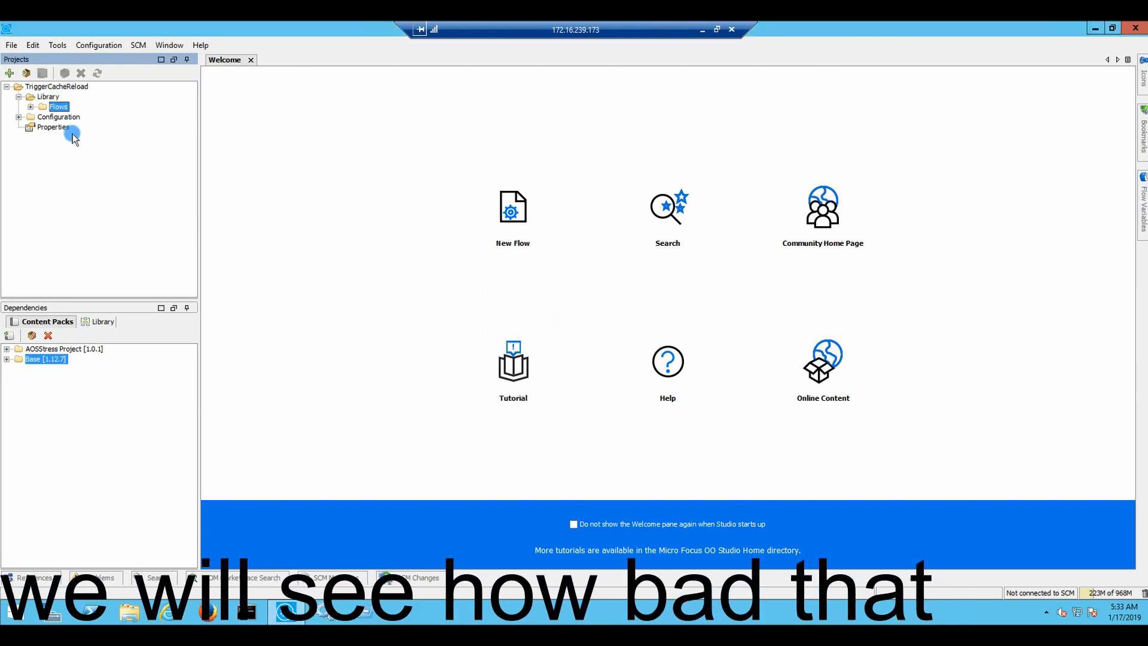
{"action": "right_click", "coordinate": [71, 110]}
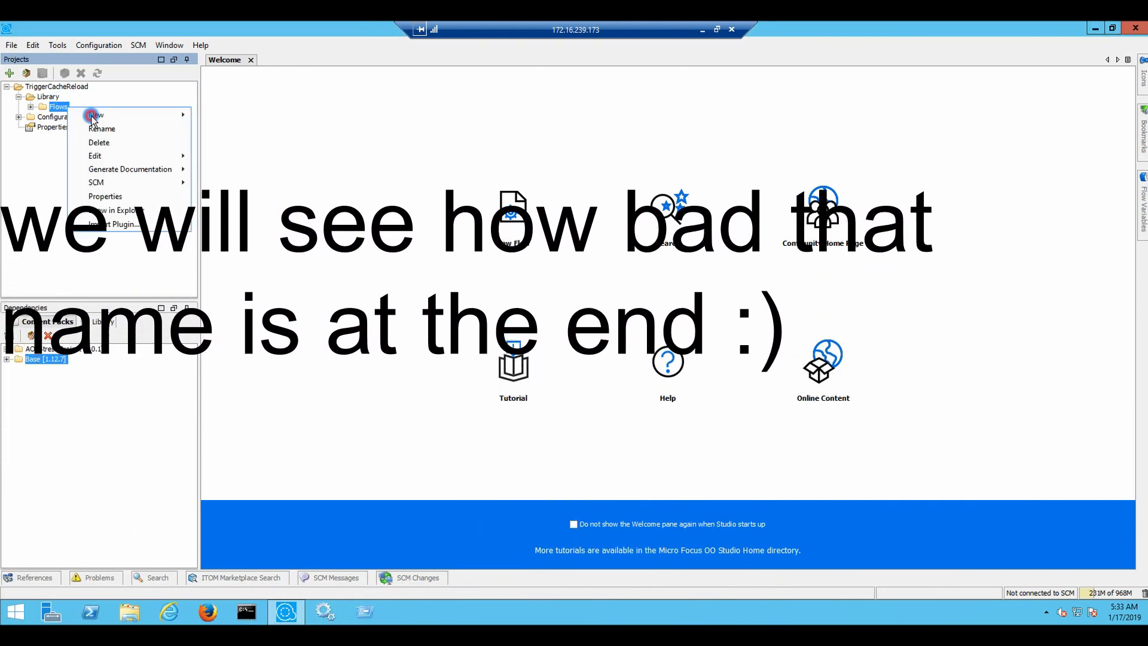
{"action": "mouse_move", "coordinate": [93, 116]}
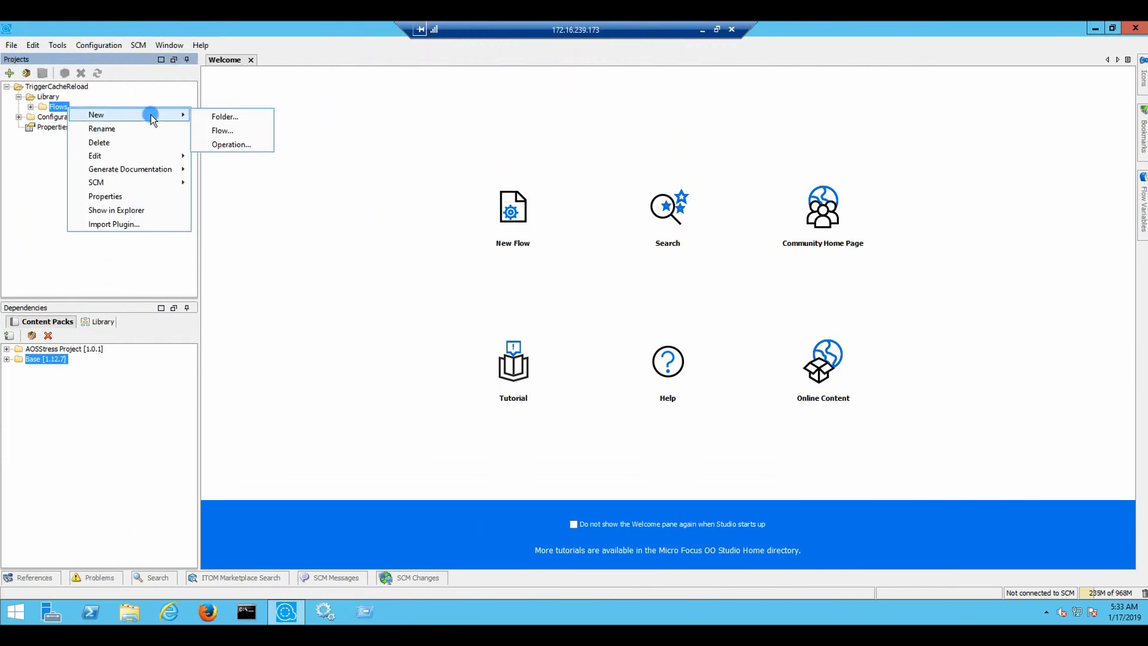
Create a flow named TriggerCacheReload inside the Flows folder
{"action": "left_click", "coordinate": [221, 131]}
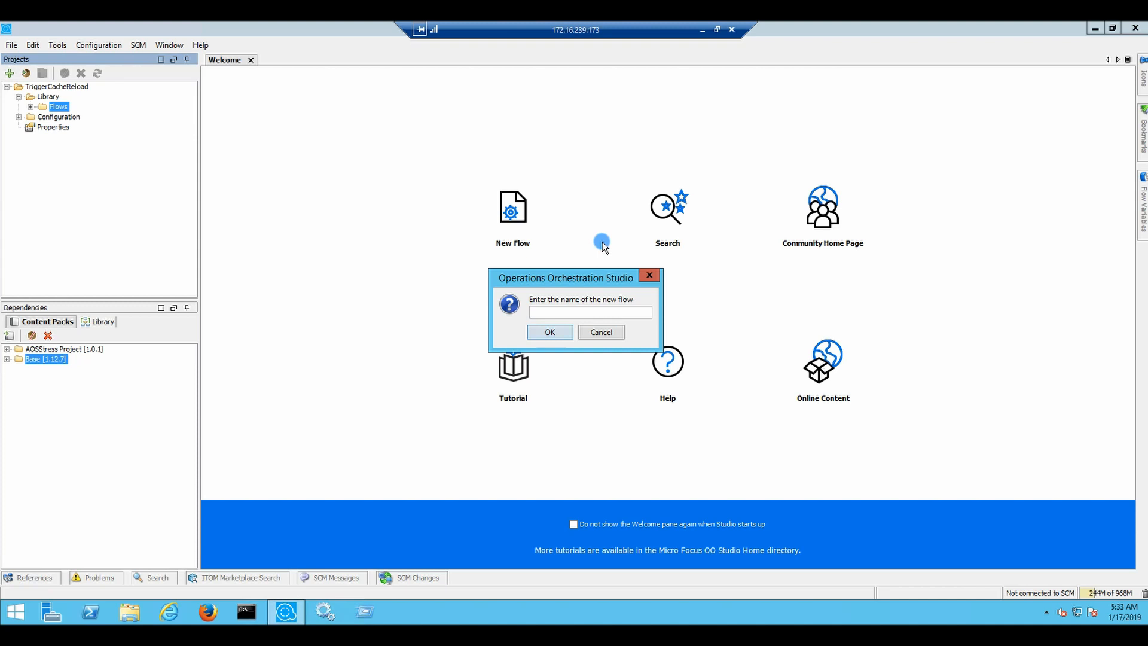
{"action": "type", "text": "TriggerCacheReload"}
{"action": "left_click", "coordinate": [549, 334]}
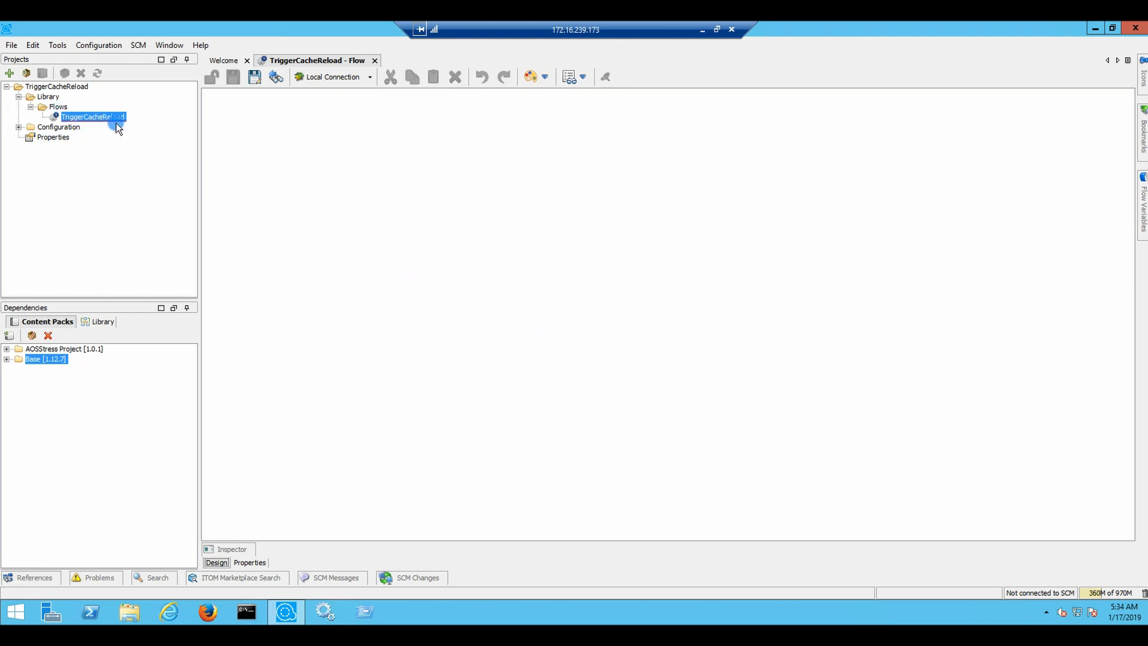
Add a Subflows folder under Library and expand the Base [1.12.7] dependency
{"action": "right_click", "coordinate": [48, 99]}
{"action": "mouse_move", "coordinate": [139, 102]}
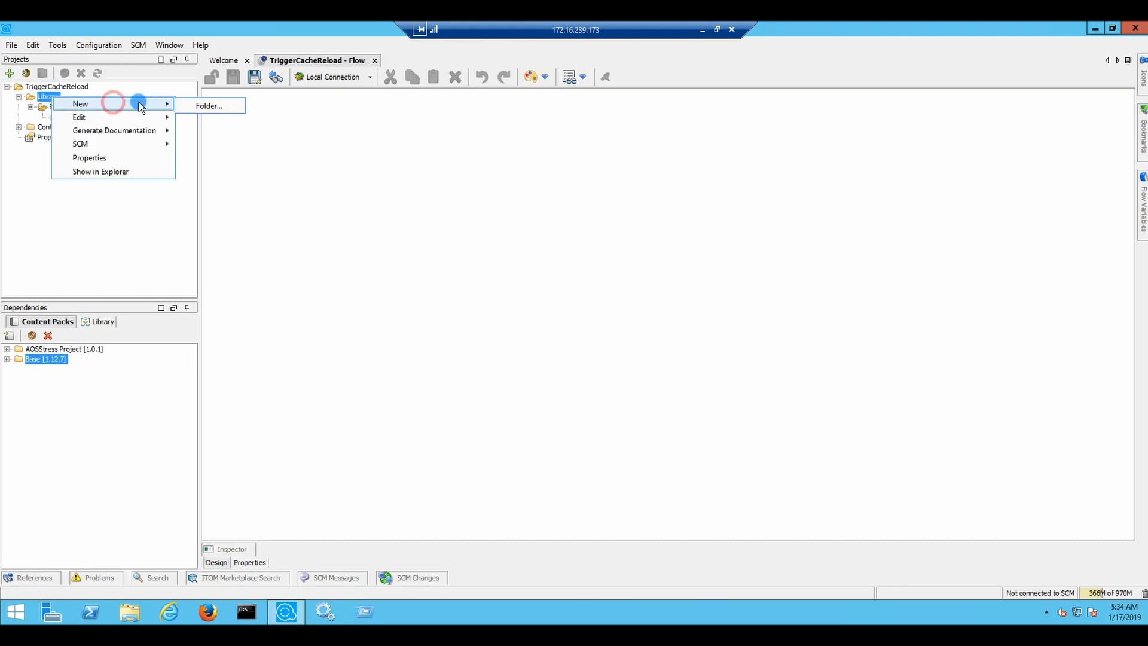
{"action": "left_click", "coordinate": [228, 106]}
{"action": "type", "text": "Su"}
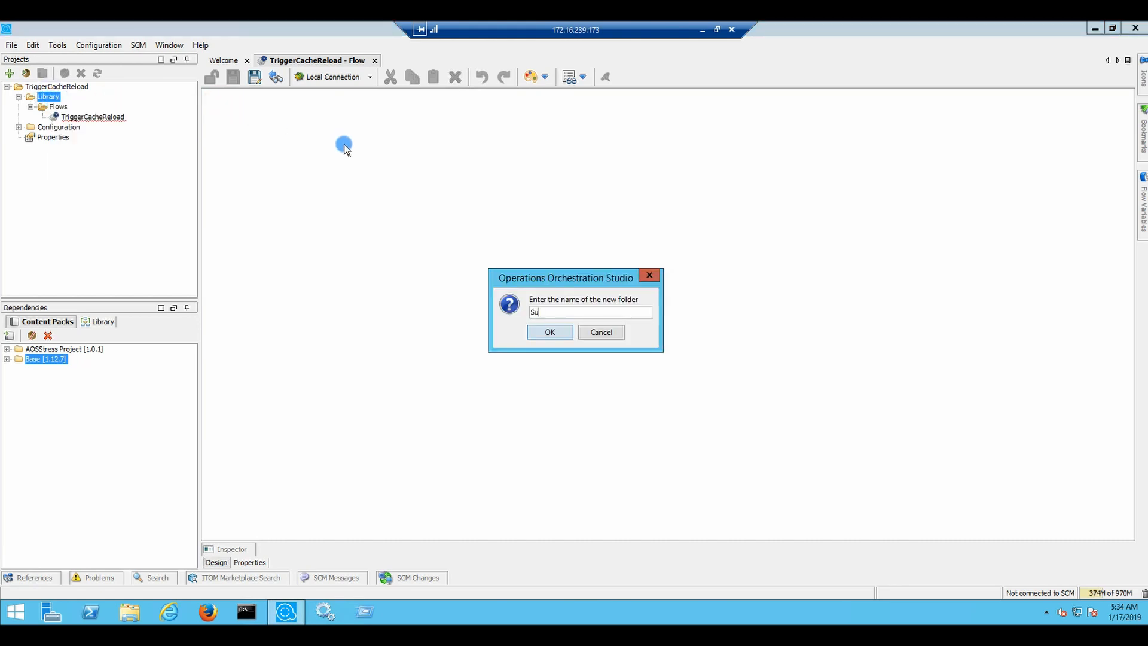
{"action": "type", "text": "bflows"}
{"action": "left_click", "coordinate": [551, 332]}
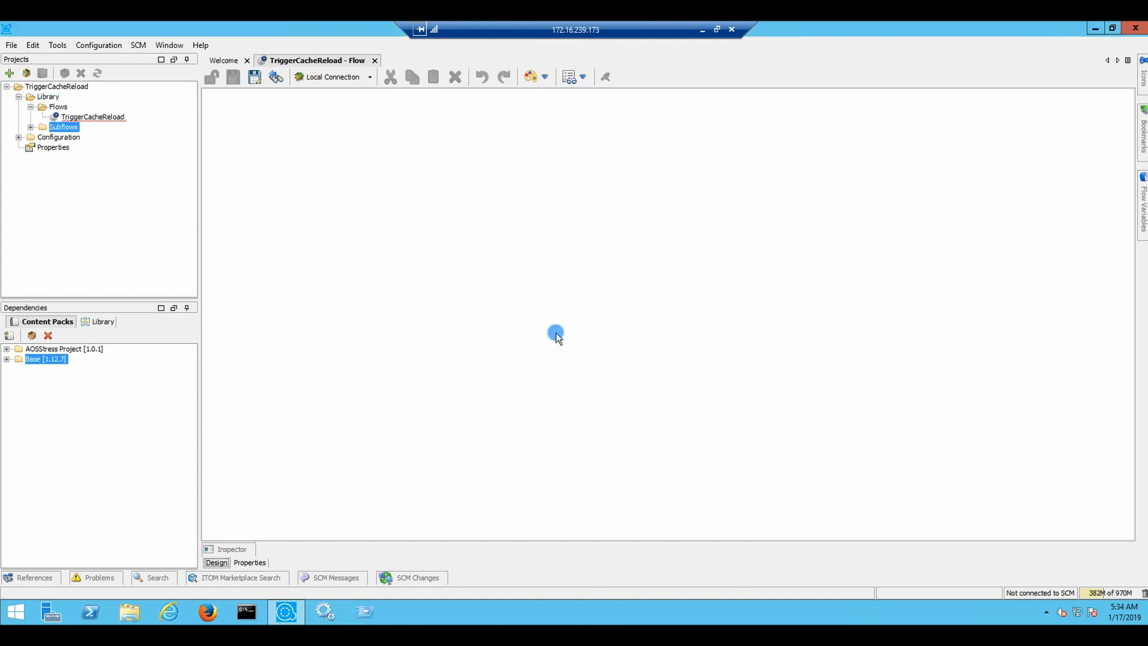
{"action": "left_click", "coordinate": [95, 117]}
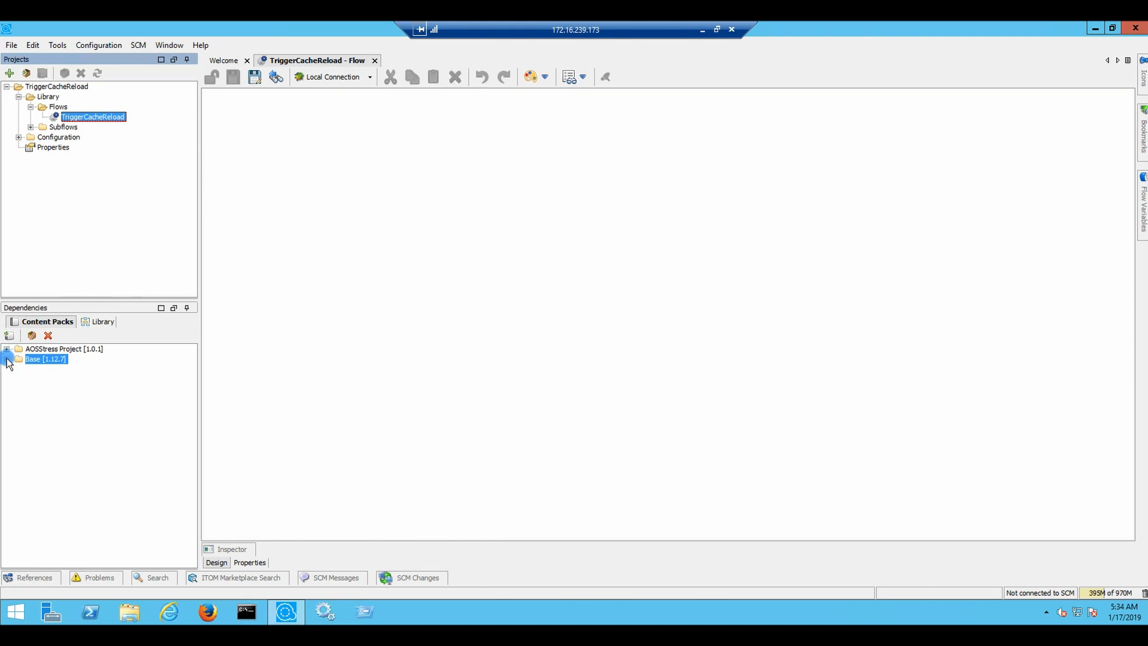
{"action": "double_click", "coordinate": [31, 359]}
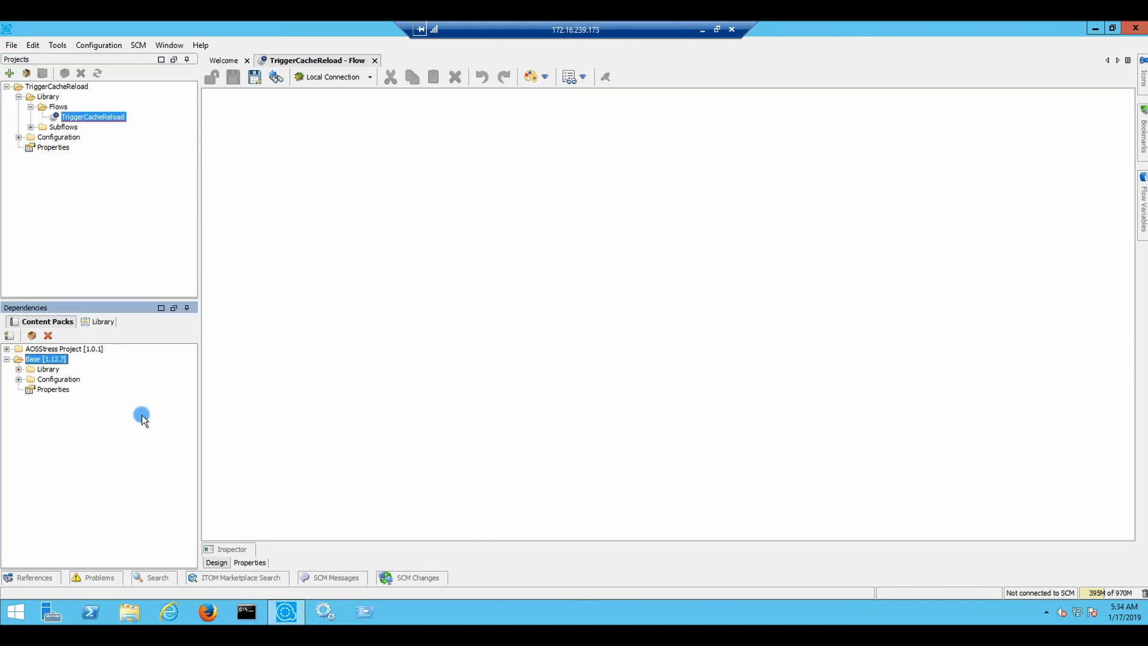
Expand Base's Library and browse the How Do I, Ant and Email operation folders
{"action": "left_click", "coordinate": [18, 370]}
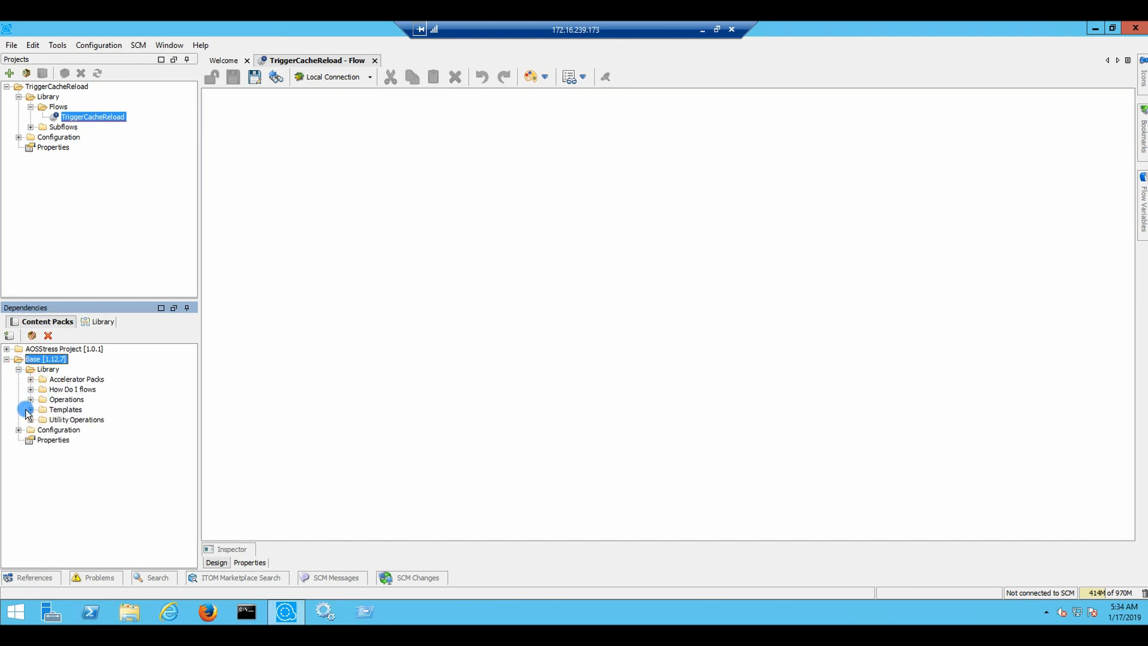
{"action": "left_click", "coordinate": [30, 400]}
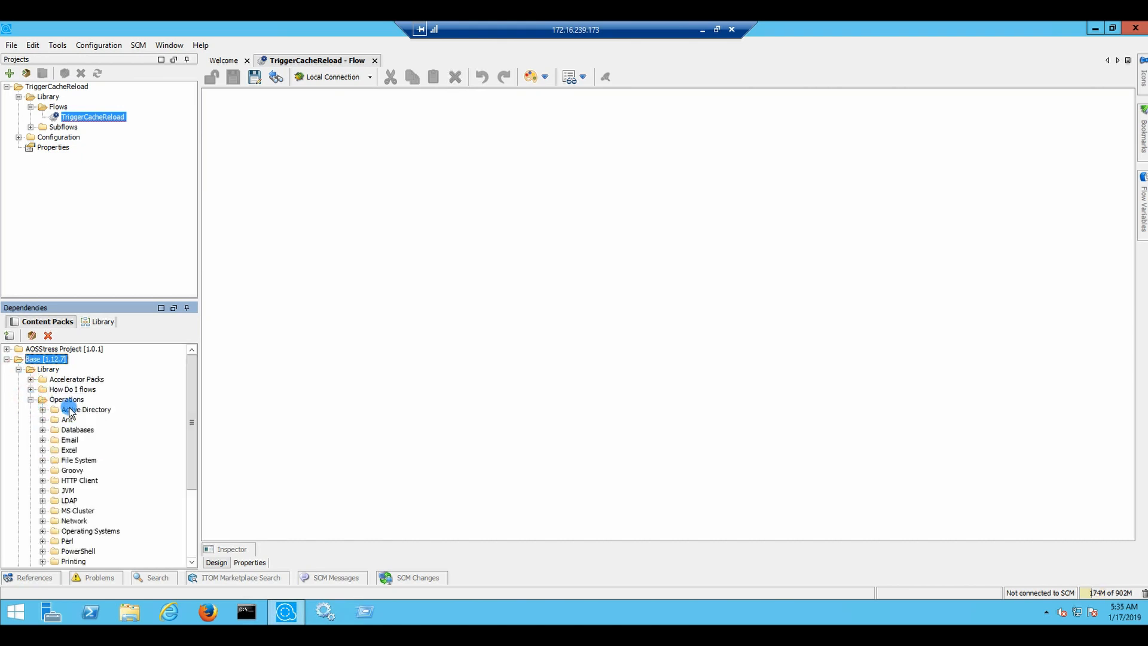
{"action": "left_click", "coordinate": [30, 389]}
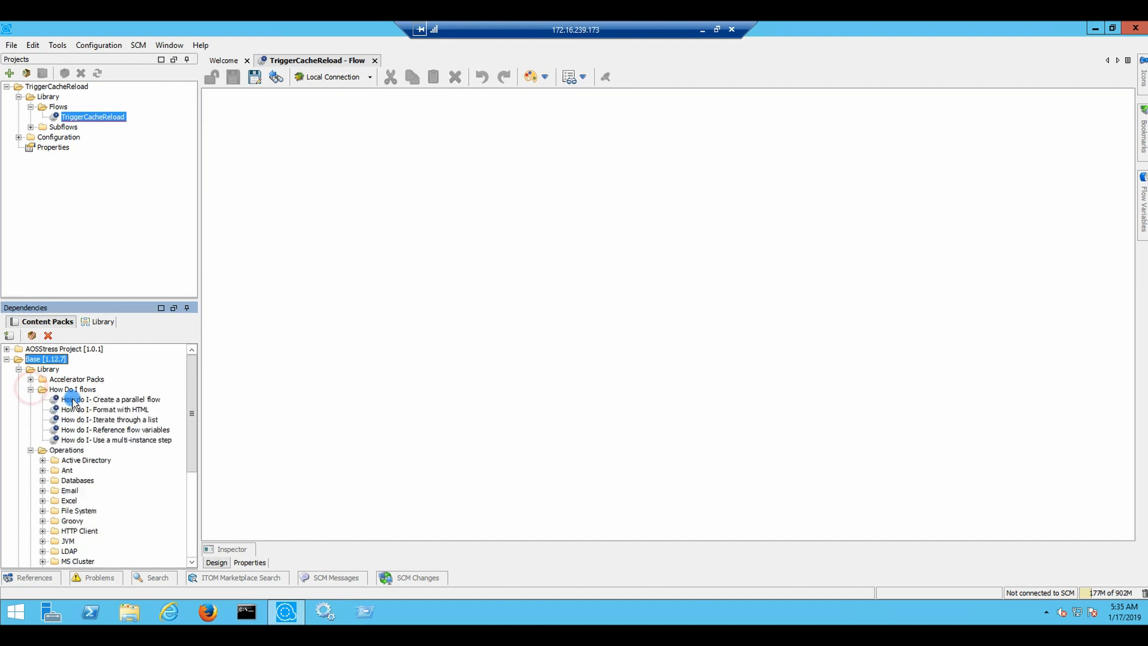
{"action": "left_click", "coordinate": [87, 401]}
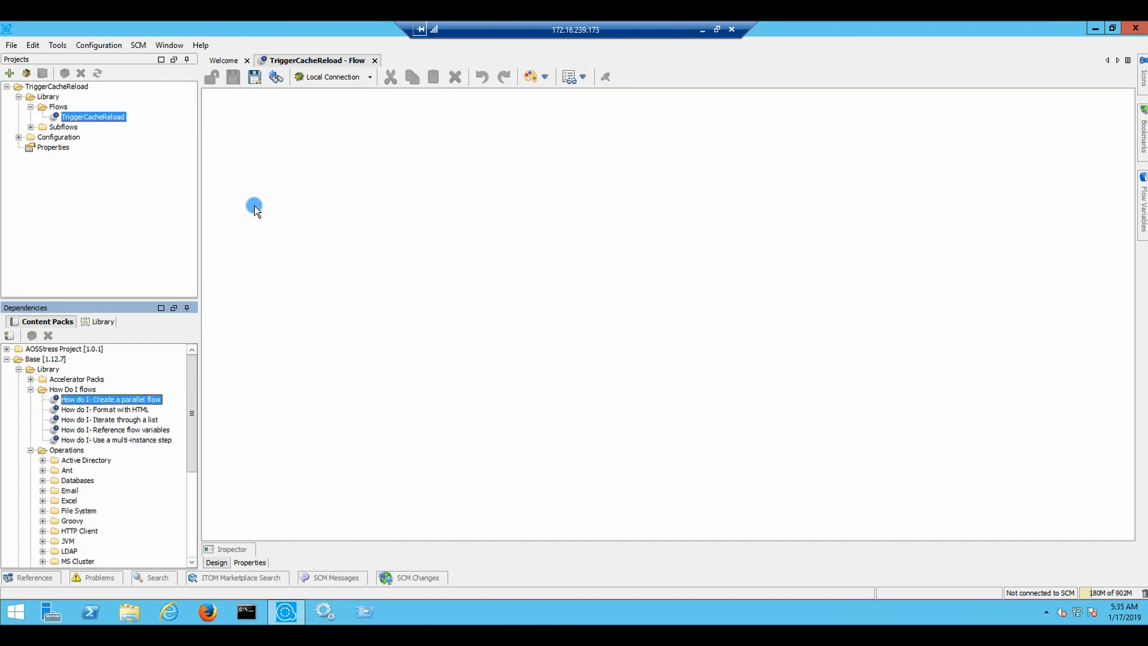
{"action": "left_click", "coordinate": [117, 117]}
{"action": "left_click", "coordinate": [42, 470]}
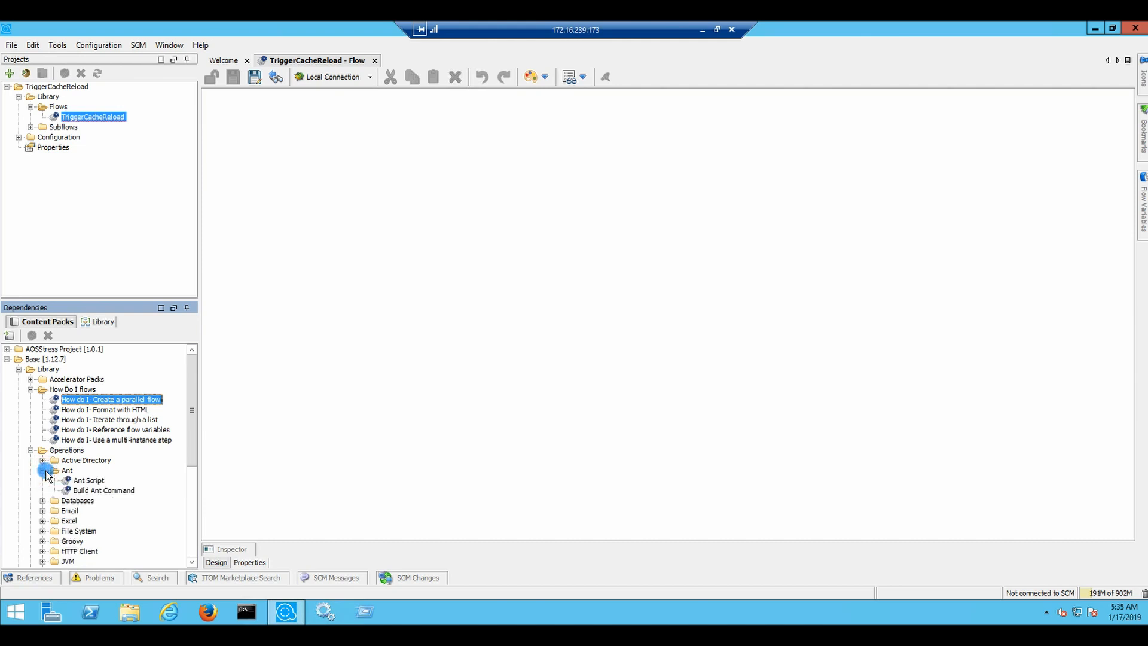
{"action": "left_click", "coordinate": [43, 511]}
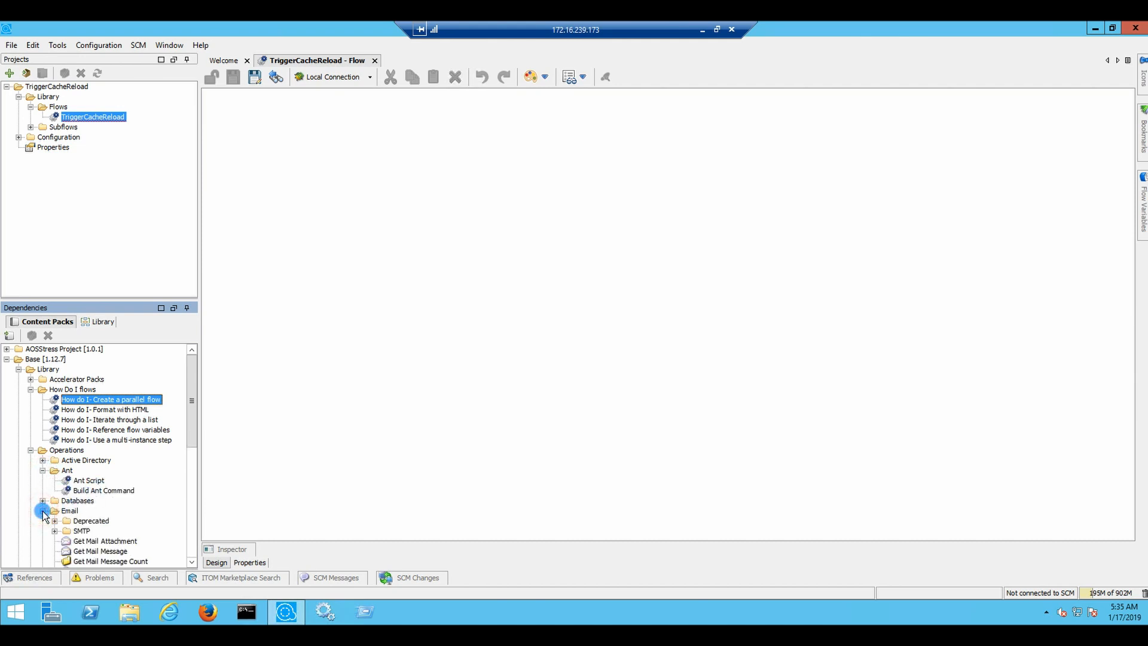
{"action": "left_click", "coordinate": [109, 542]}
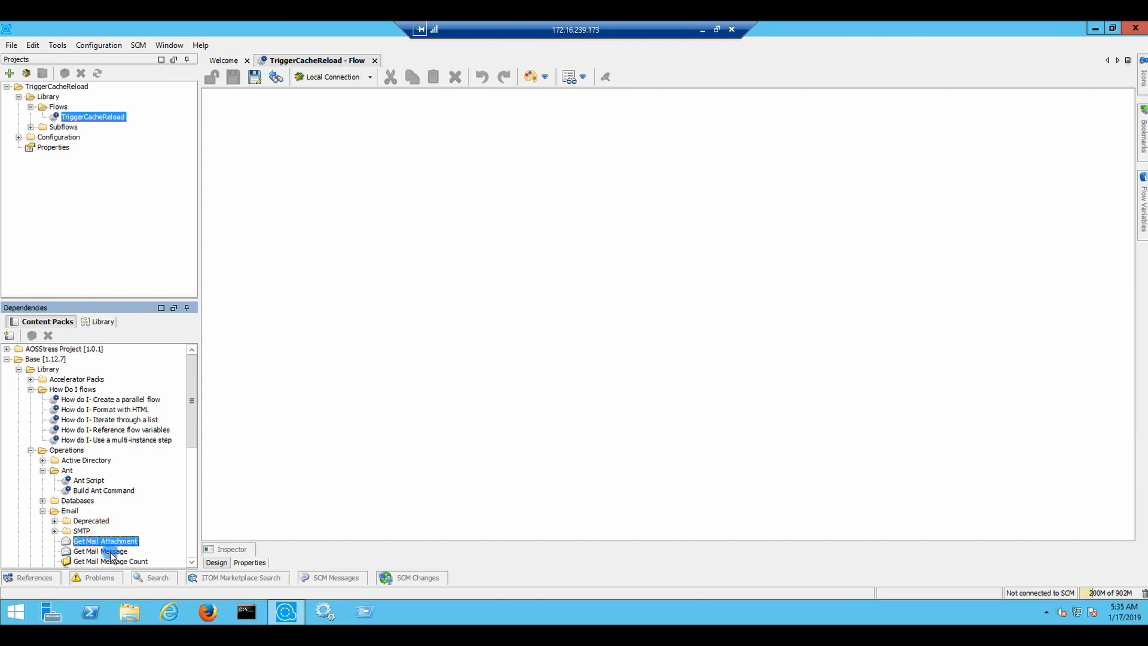
{"action": "left_click", "coordinate": [111, 553]}
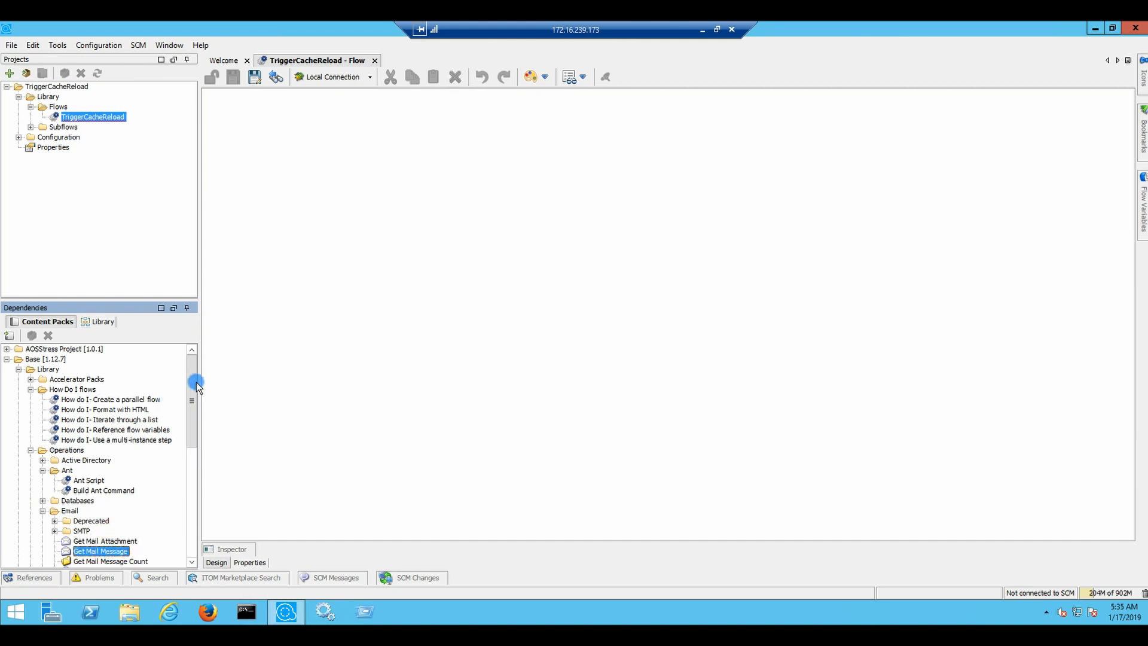
{"action": "left_click_drag", "start_coordinate": [195, 386], "coordinate": [192, 406]}
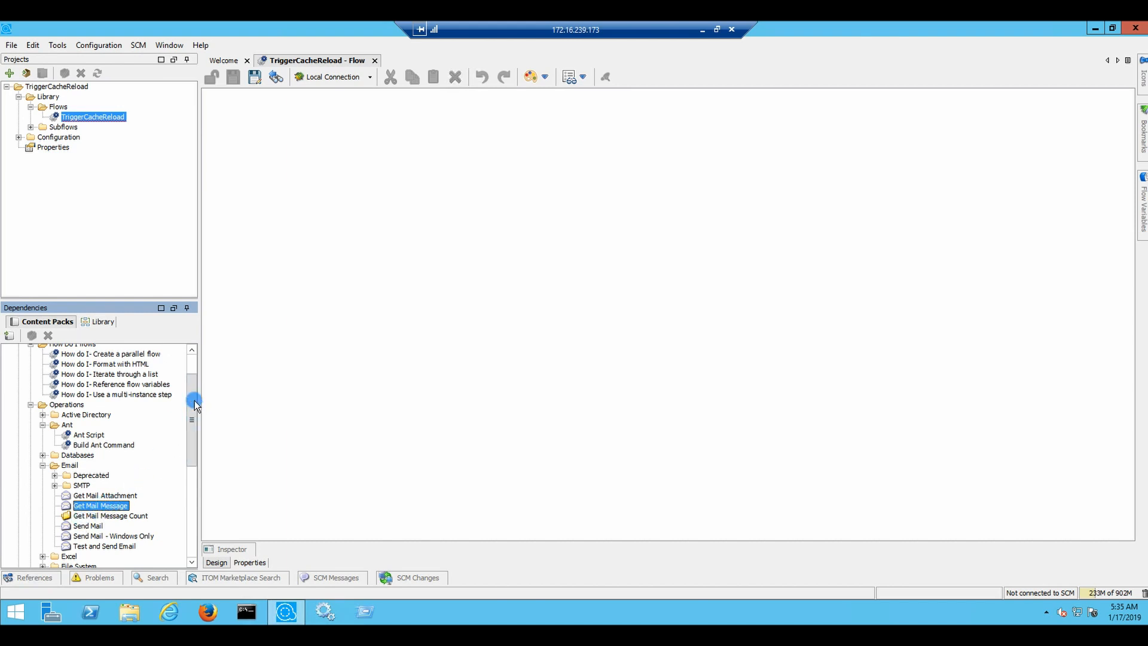
{"action": "mouse_move", "coordinate": [193, 389]}
{"action": "left_mouse_down"}
{"action": "mouse_move", "coordinate": [193, 370]}
{"action": "mouse_move", "coordinate": [194, 389]}
{"action": "left_mouse_up"}
Collapse the Email folder, expand Operations > Network and select the Ping operation
{"action": "left_click", "coordinate": [31, 369]}
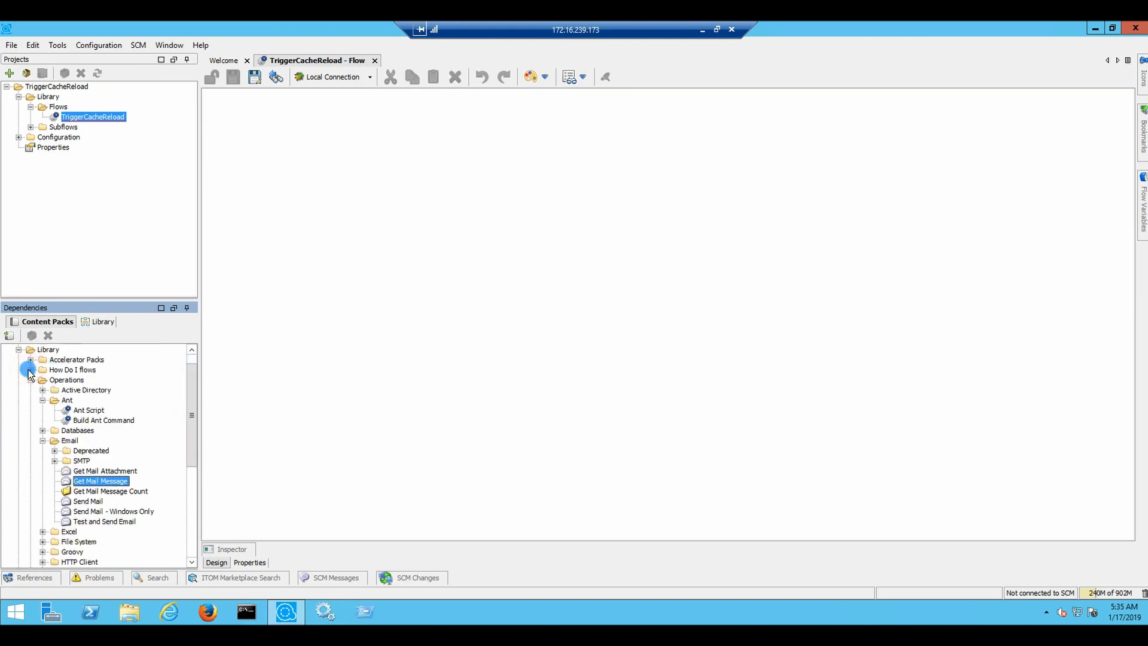
{"action": "left_click", "coordinate": [30, 379]}
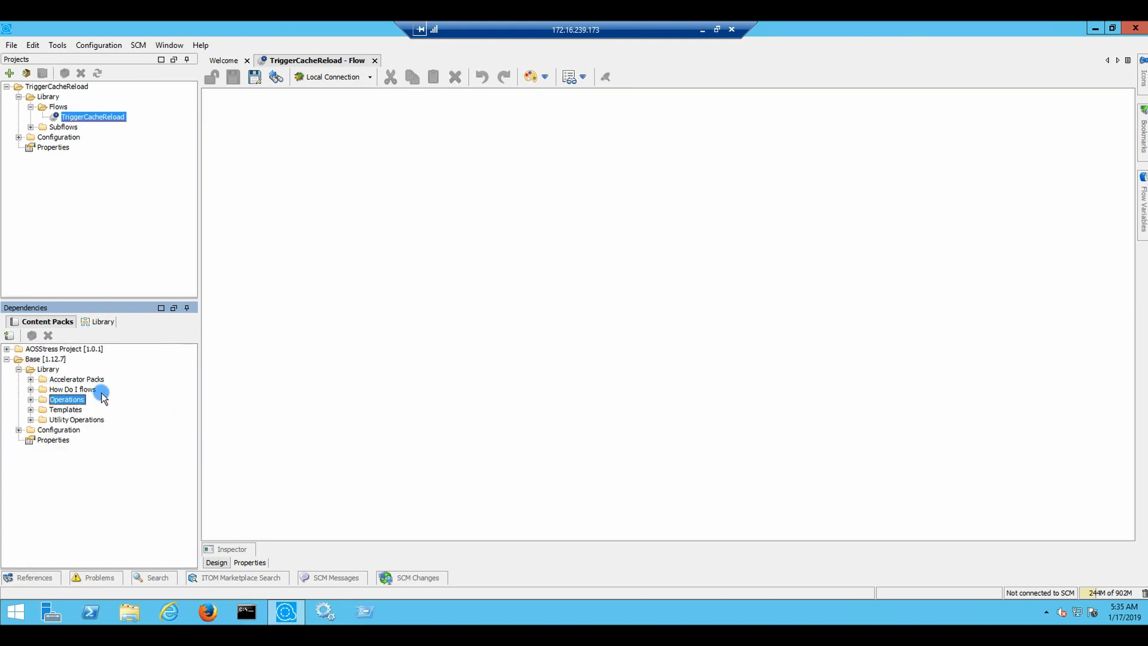
{"action": "left_click", "coordinate": [31, 399]}
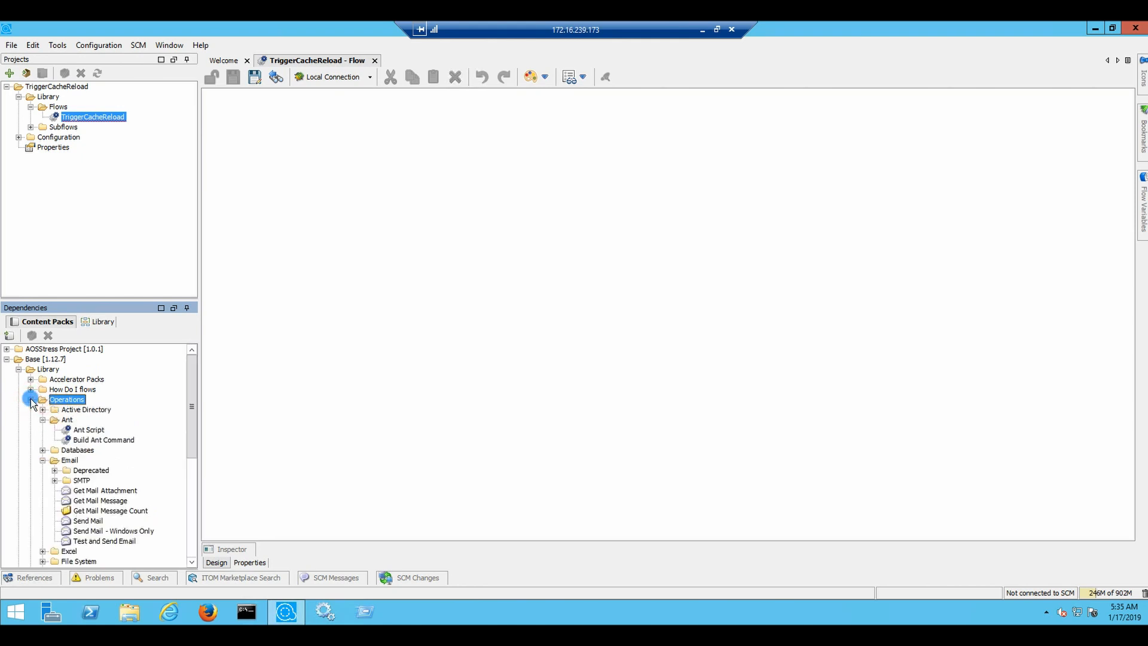
{"action": "left_click_drag", "start_coordinate": [192, 386], "coordinate": [191, 408]}
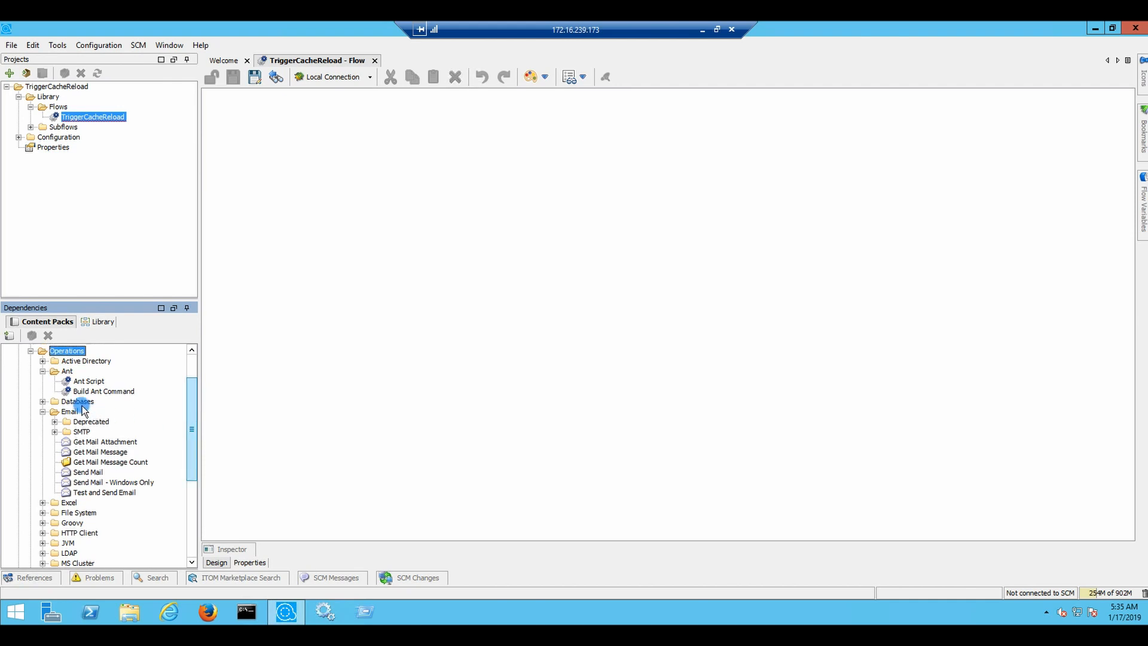
{"action": "left_click", "coordinate": [43, 411]}
{"action": "left_click", "coordinate": [43, 411]}
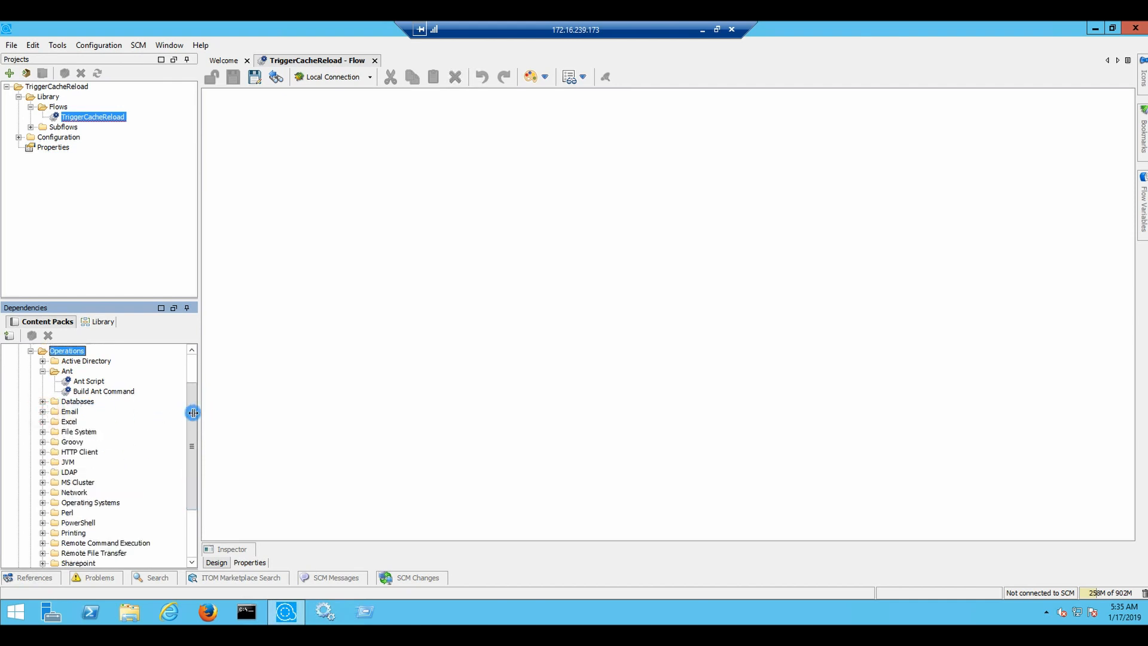
{"action": "left_click_drag", "start_coordinate": [194, 413], "coordinate": [187, 419]}
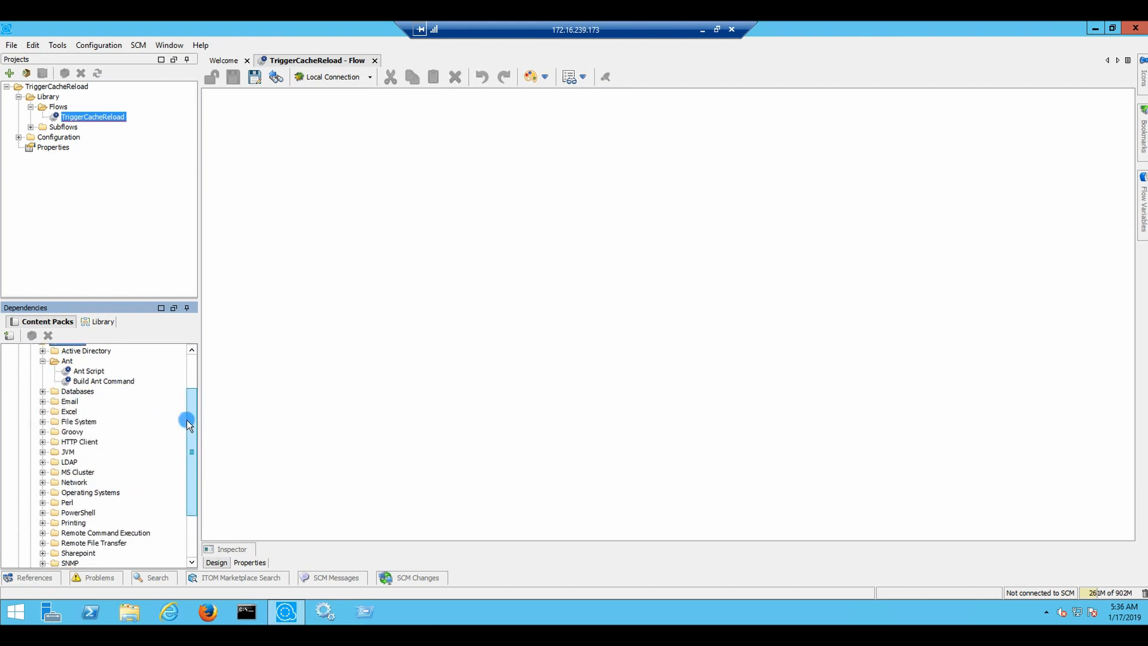
{"action": "left_click", "coordinate": [42, 482]}
{"action": "left_click_drag", "start_coordinate": [189, 432], "coordinate": [189, 464]}
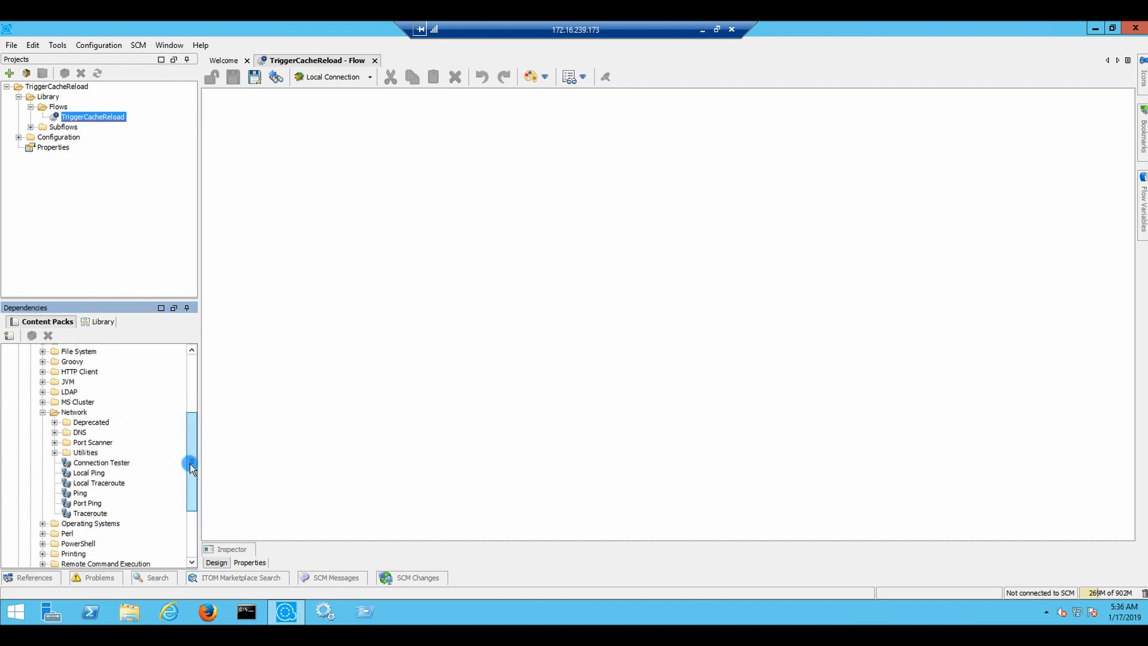
{"action": "left_click", "coordinate": [82, 494]}
Open Ping's properties, mark password sensitive and make protocol and targetHost required
{"action": "double_click", "coordinate": [85, 493]}
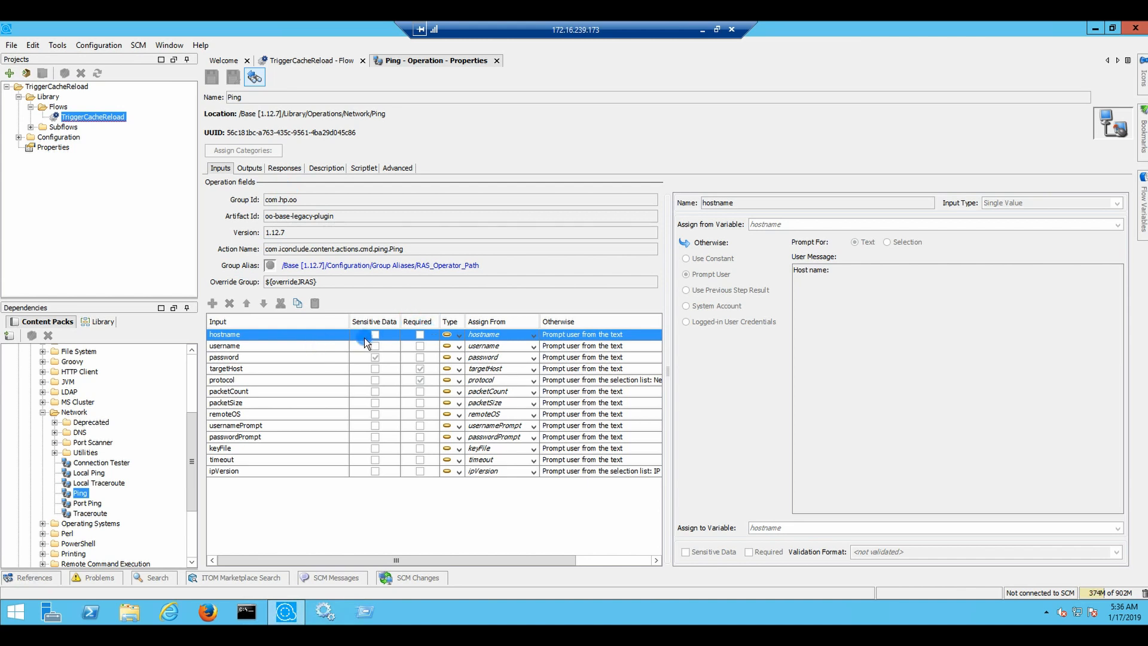
{"action": "left_click", "coordinate": [373, 357]}
{"action": "left_click", "coordinate": [421, 380]}
{"action": "left_click", "coordinate": [445, 346]}
{"action": "left_click", "coordinate": [420, 369]}
Review the Ping operation's Outputs alongside its Inputs
{"action": "left_click", "coordinate": [257, 169]}
{"action": "left_click", "coordinate": [226, 169]}
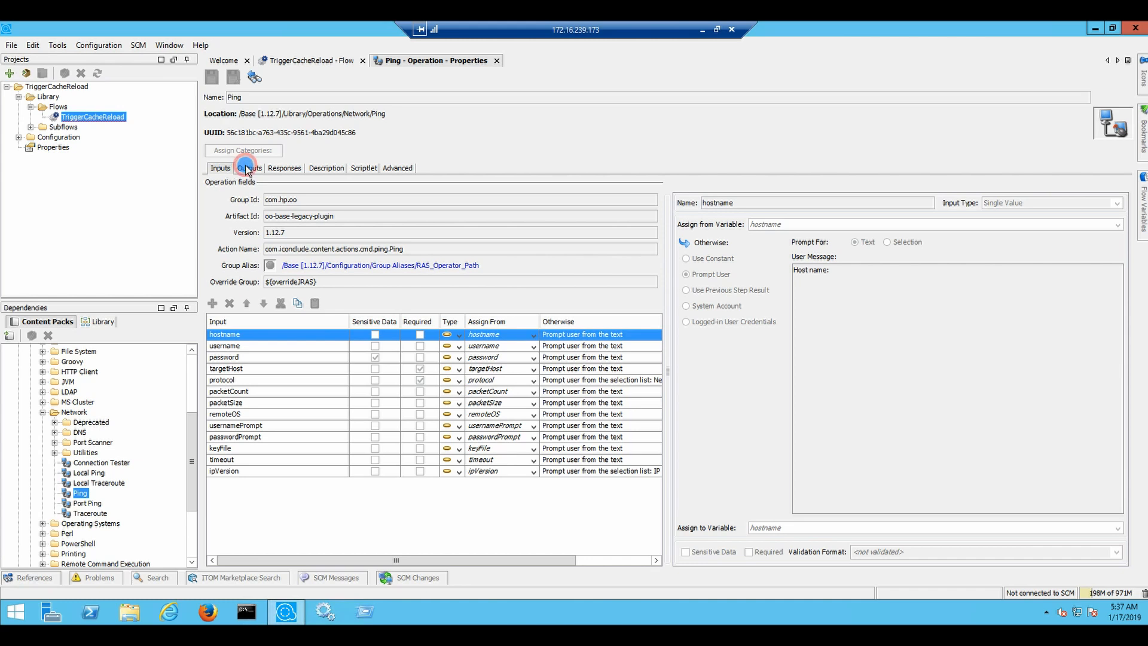
{"action": "left_click", "coordinate": [245, 168]}
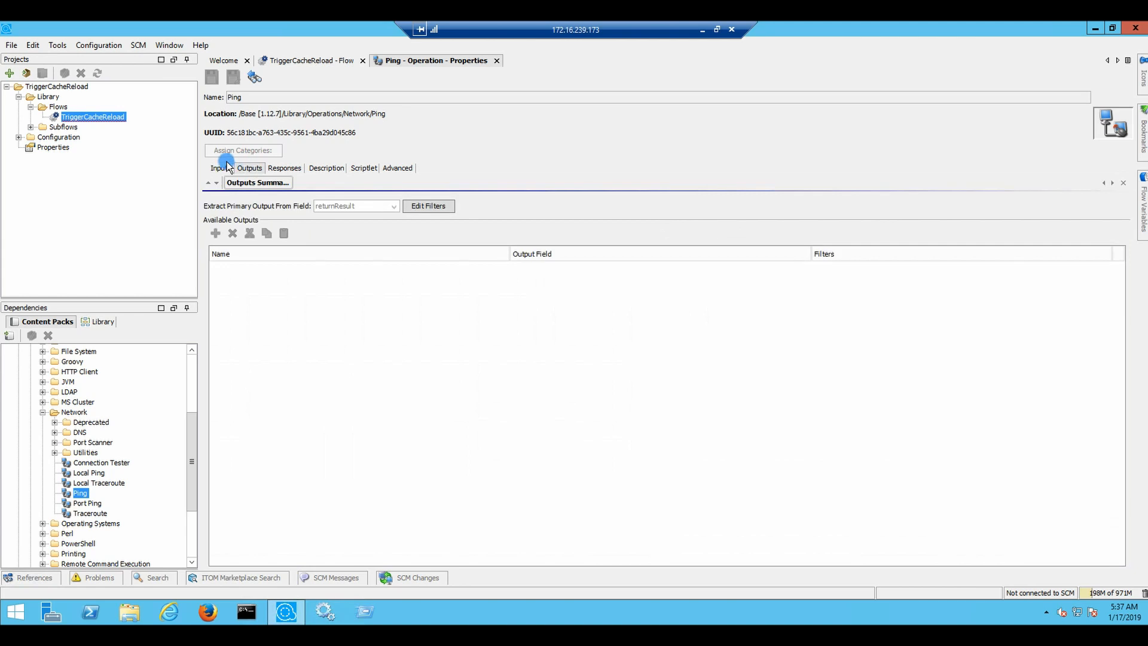
Read Ping's Description tab, then close the Ping operation properties tab
{"action": "left_click", "coordinate": [326, 168]}
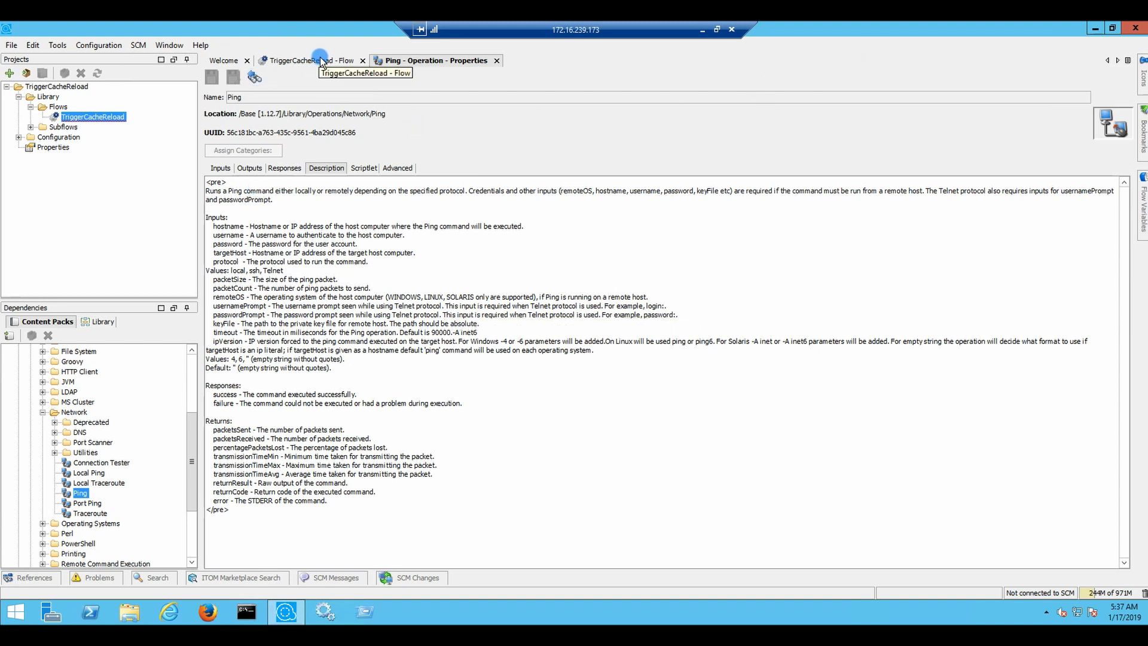
{"action": "left_click", "coordinate": [496, 60]}
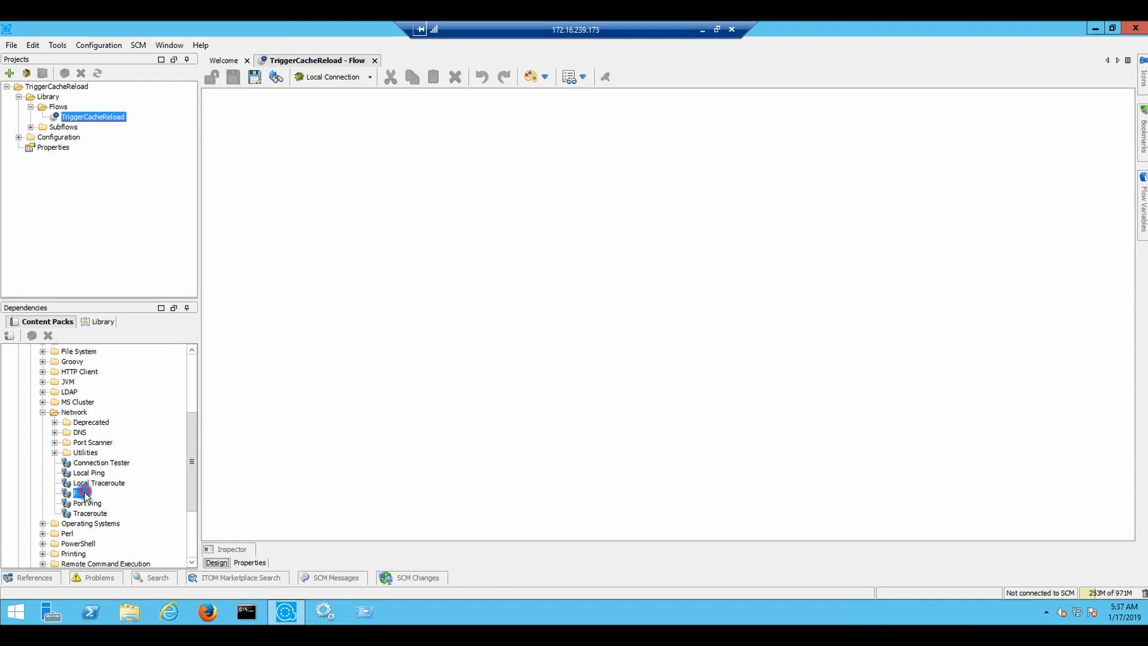
Place the Ping operation onto the TriggerCacheReload flow canvas as a step
{"action": "left_click_drag", "start_coordinate": [80, 494], "coordinate": [277, 286]}
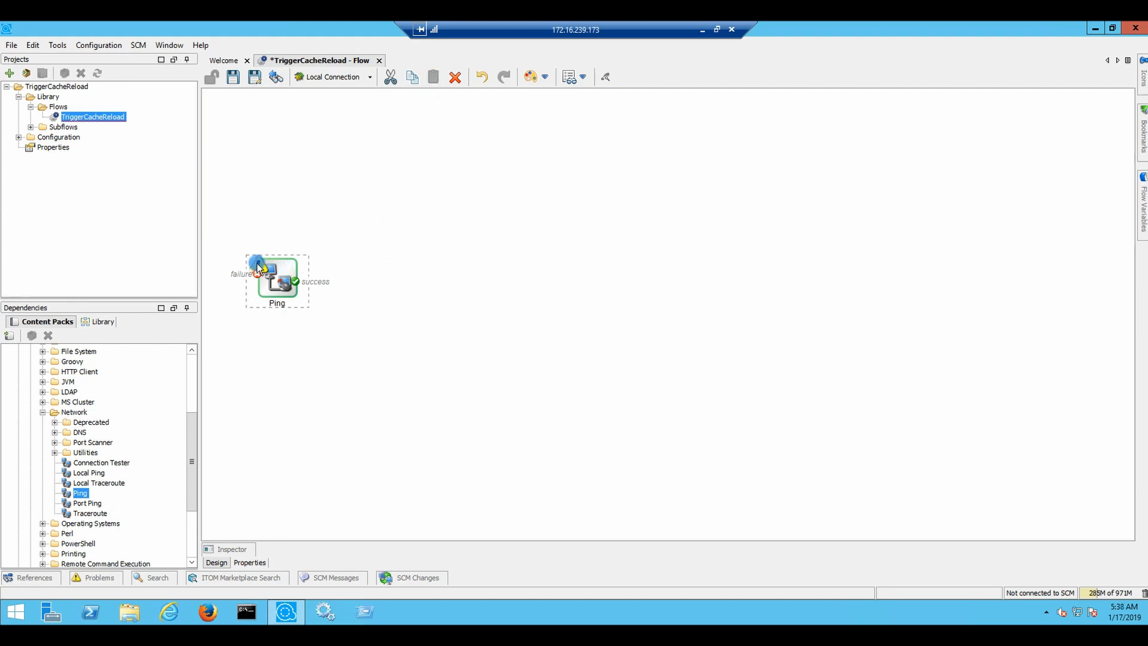
{"action": "mouse_move", "coordinate": [257, 266]}
Reposition Ping, add a Resolved: success step, and toggle Ping to a single response
{"action": "left_click_drag", "start_coordinate": [283, 267], "coordinate": [352, 226]}
{"action": "left_click", "coordinate": [536, 77]}
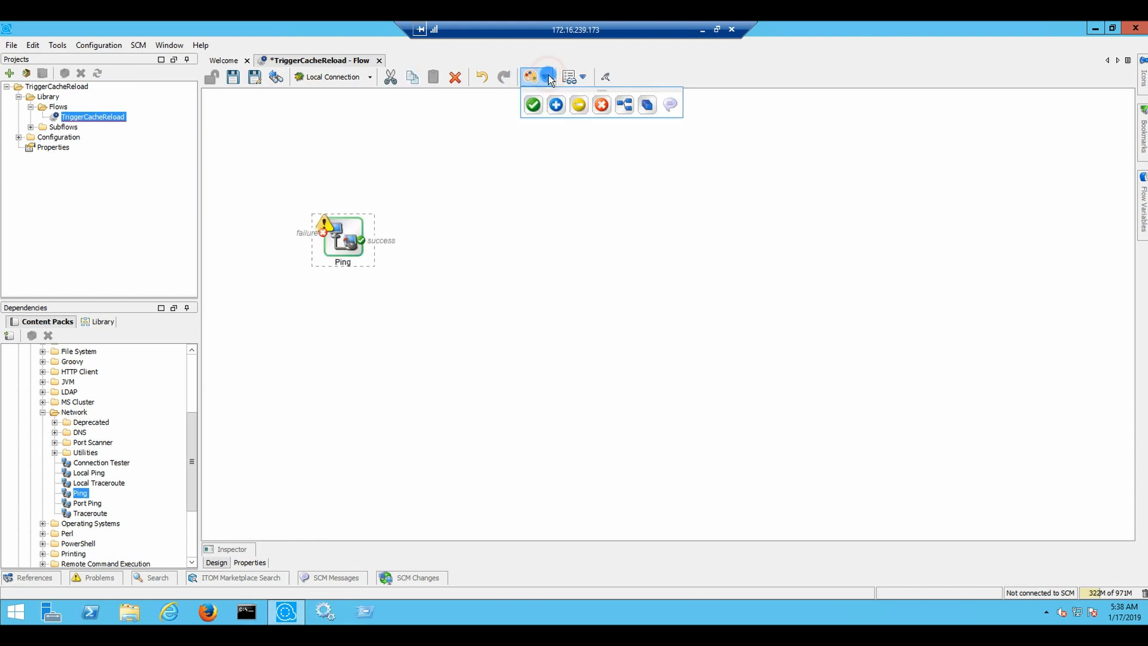
{"action": "left_click_drag", "start_coordinate": [534, 109], "coordinate": [516, 226]}
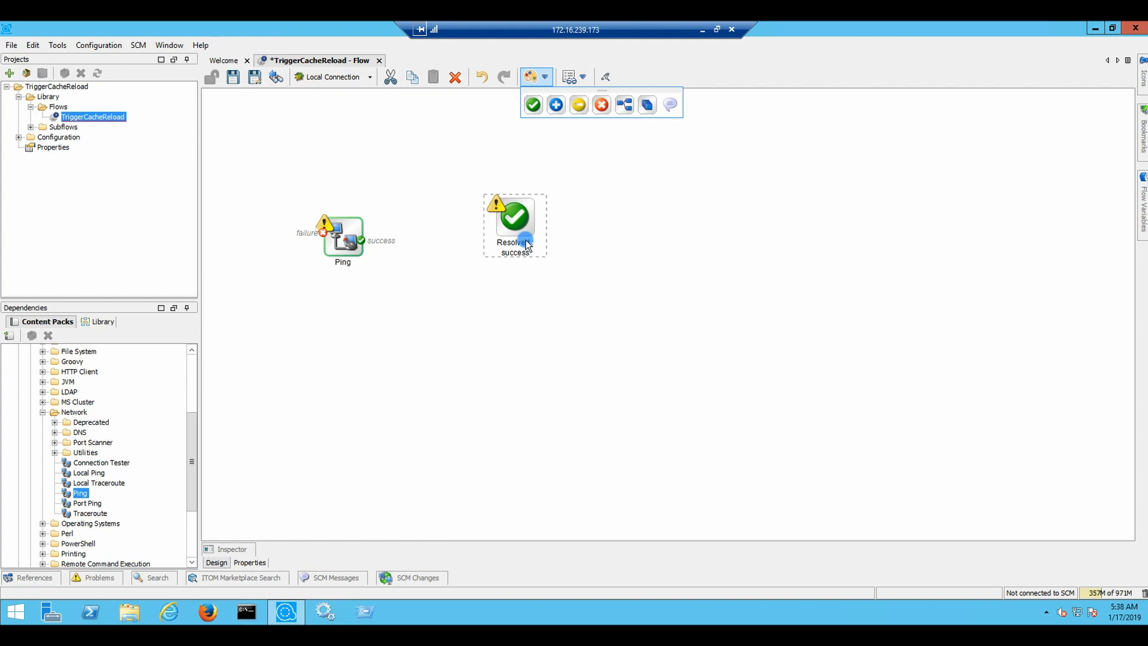
{"action": "right_click", "coordinate": [344, 231]}
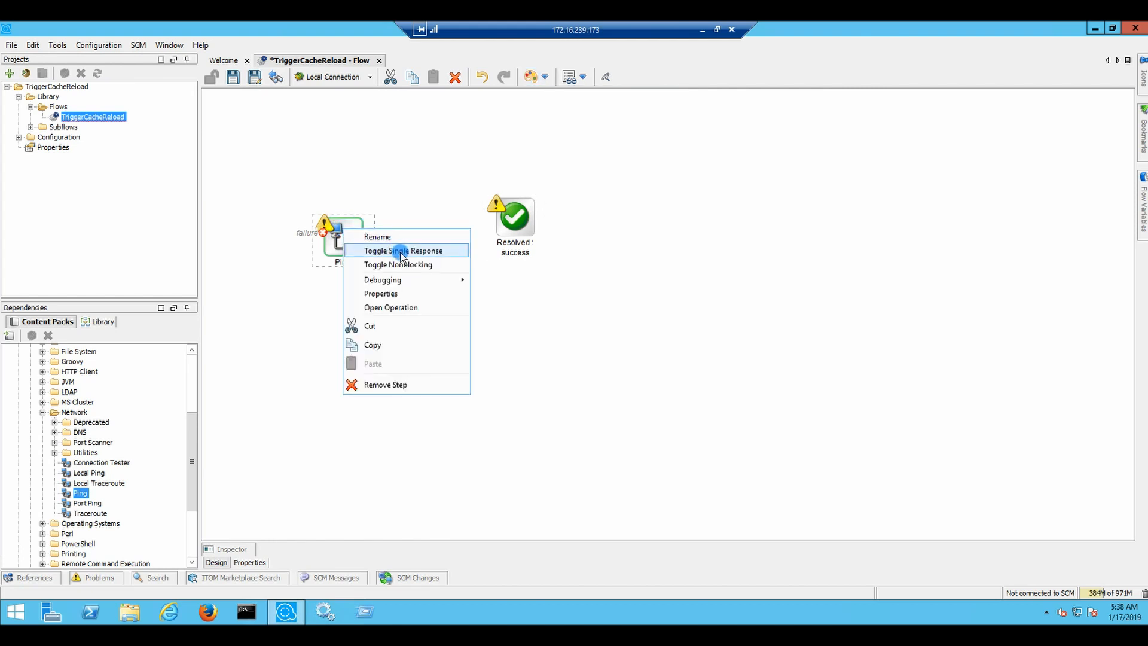
{"action": "left_click", "coordinate": [401, 251]}
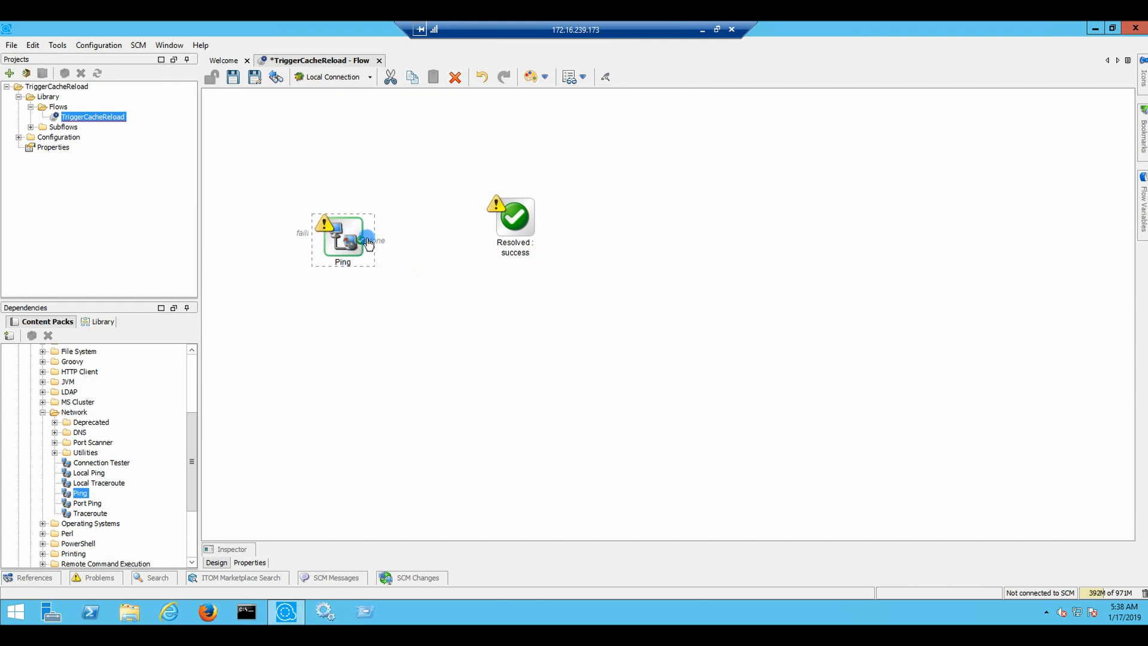
Draw a transition from Ping's done response to the Resolved: success step
{"action": "left_click_drag", "start_coordinate": [365, 241], "coordinate": [501, 223]}
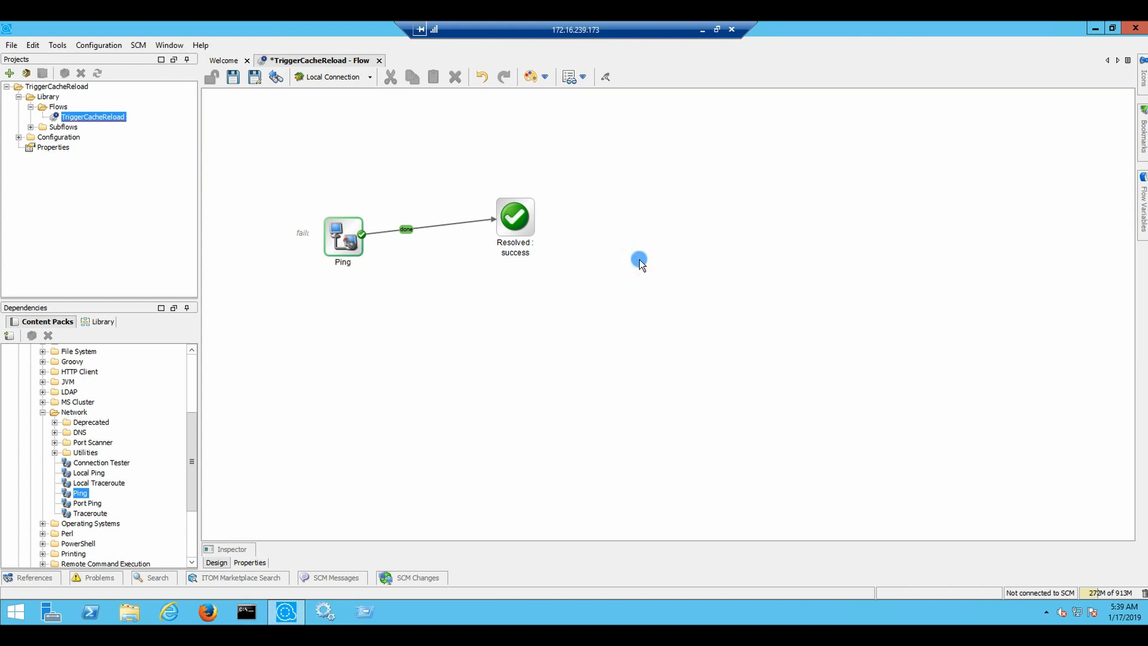
Open the Ping step's Inspector, then show TriggerCacheReload's flow properties with its empty inputs list
{"action": "double_click", "coordinate": [346, 242]}
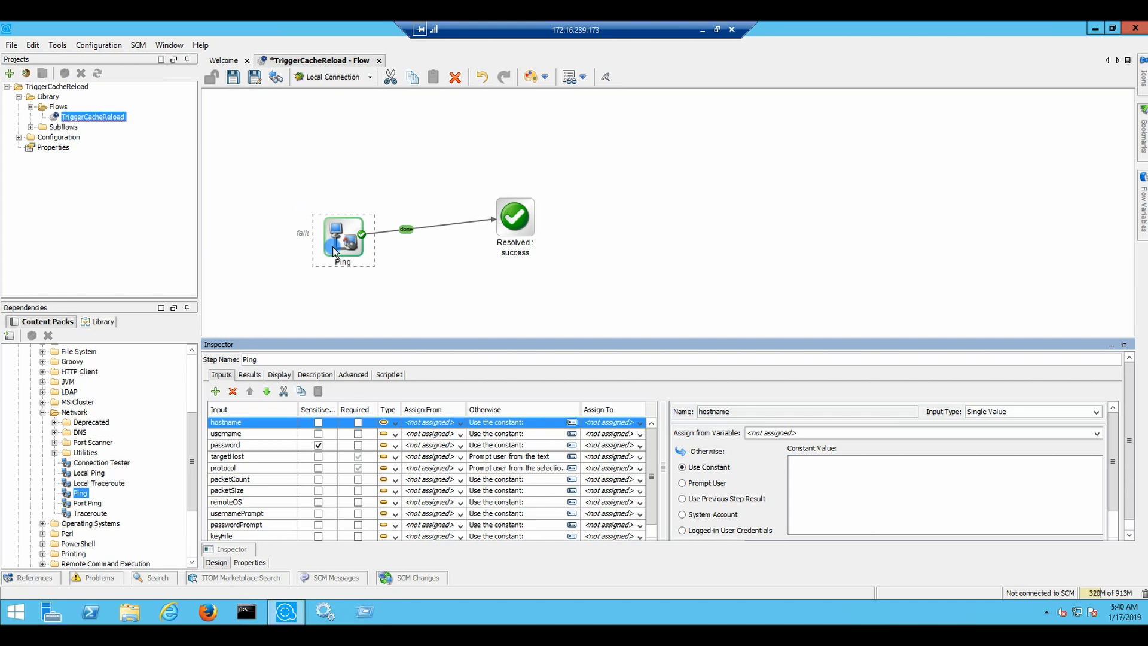
{"action": "left_click", "coordinate": [248, 563]}
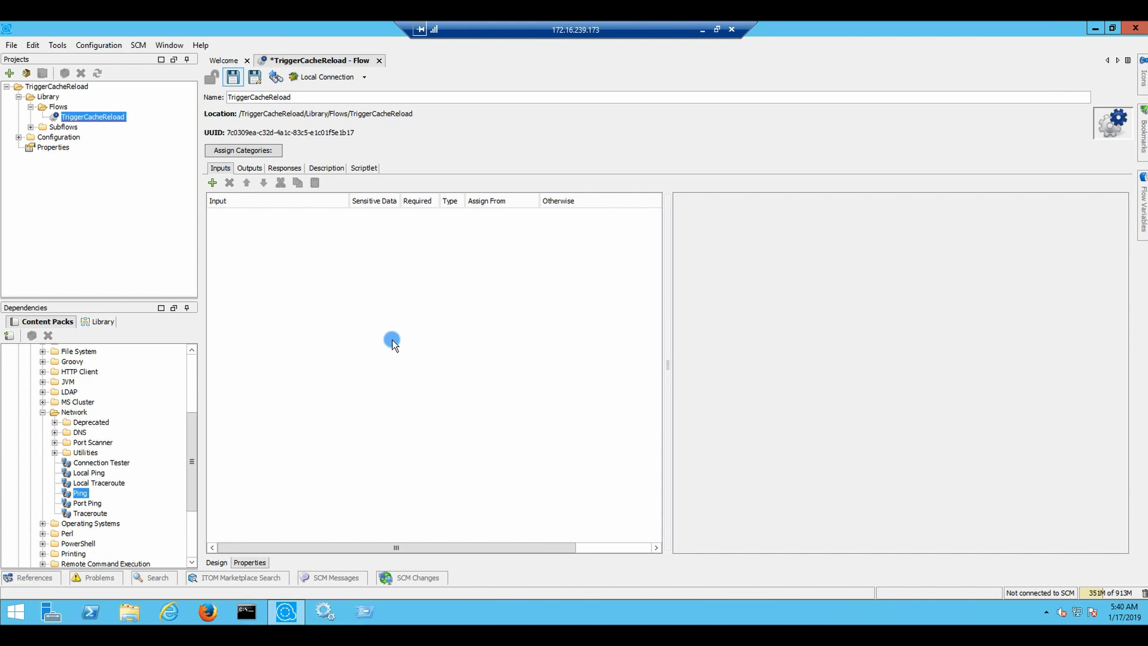
{"action": "left_click", "coordinate": [83, 117]}
{"action": "left_click", "coordinate": [83, 118]}
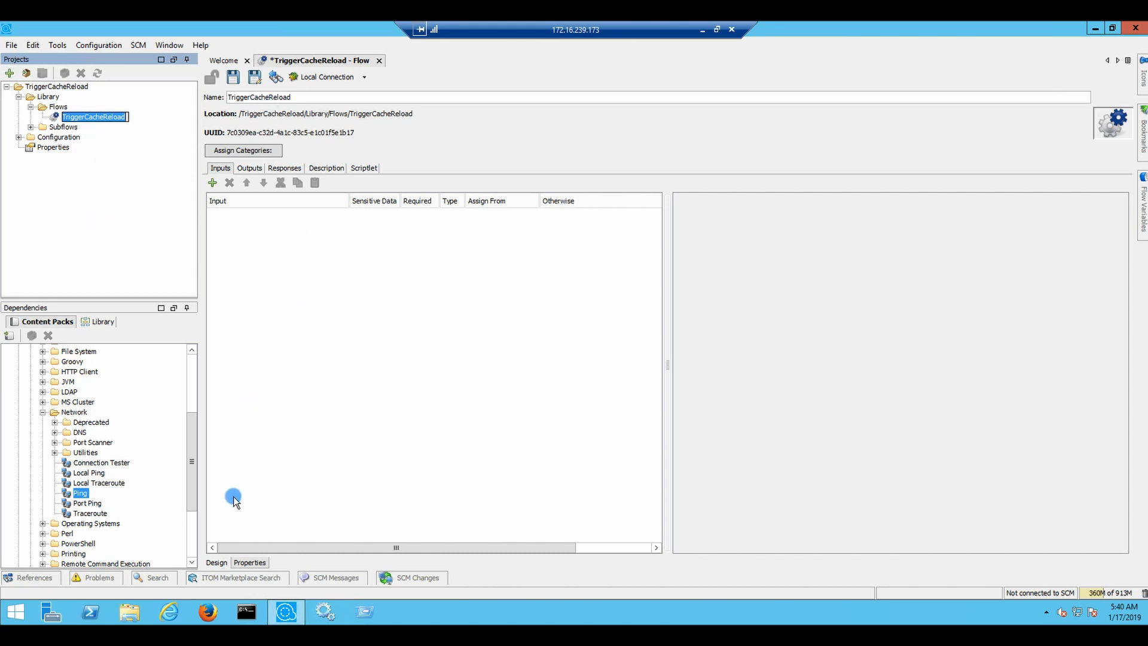
{"action": "left_click", "coordinate": [217, 562]}
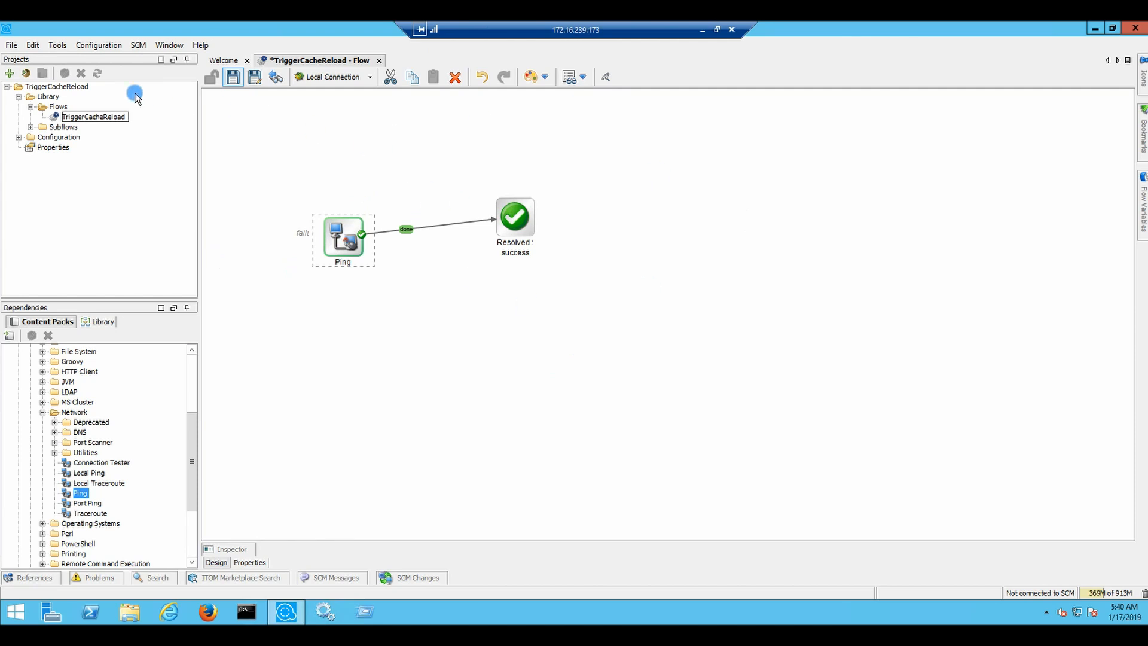
{"action": "left_click", "coordinate": [250, 562]}
{"action": "left_click", "coordinate": [217, 562]}
{"action": "left_click", "coordinate": [338, 240]}
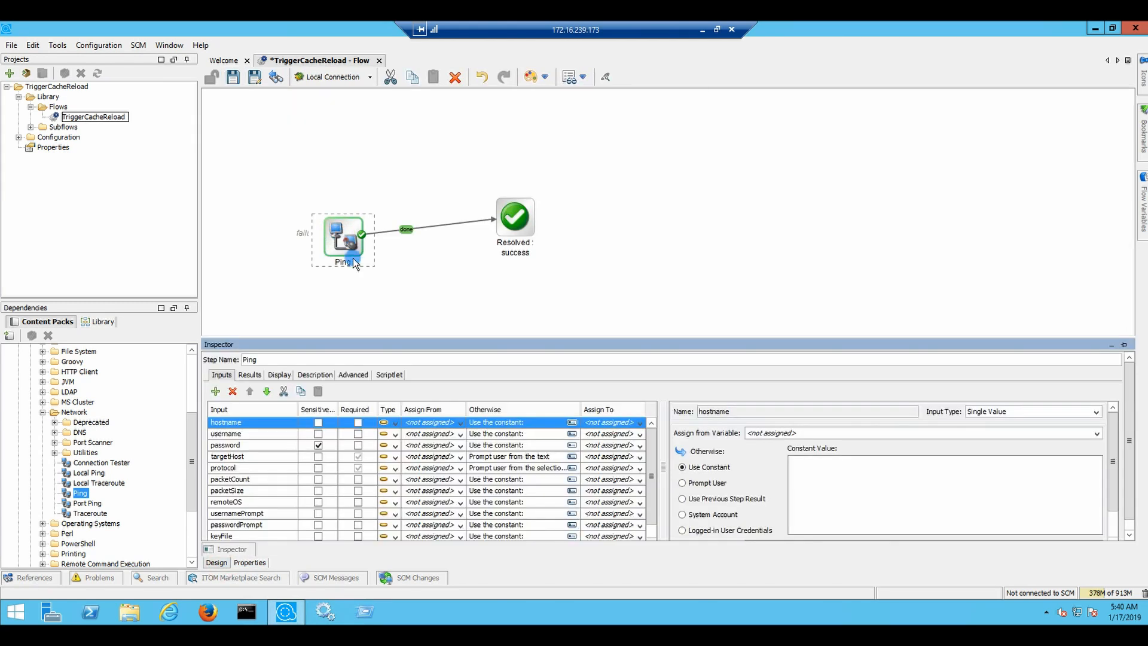
{"action": "left_click", "coordinate": [258, 562]}
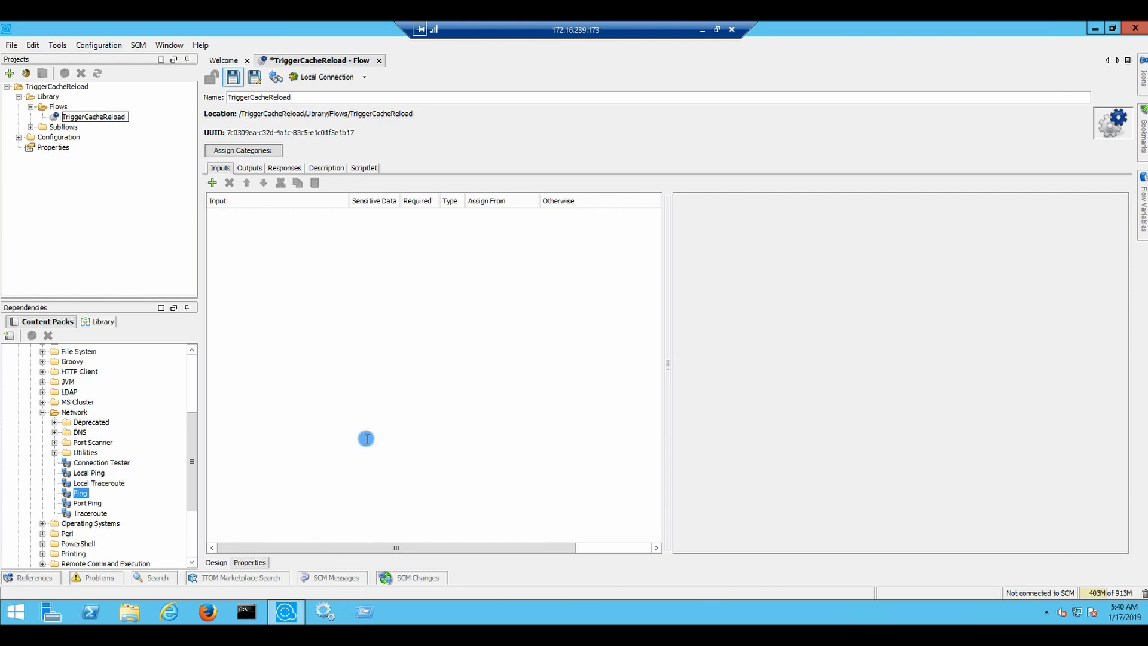
{"action": "left_click", "coordinate": [229, 563]}
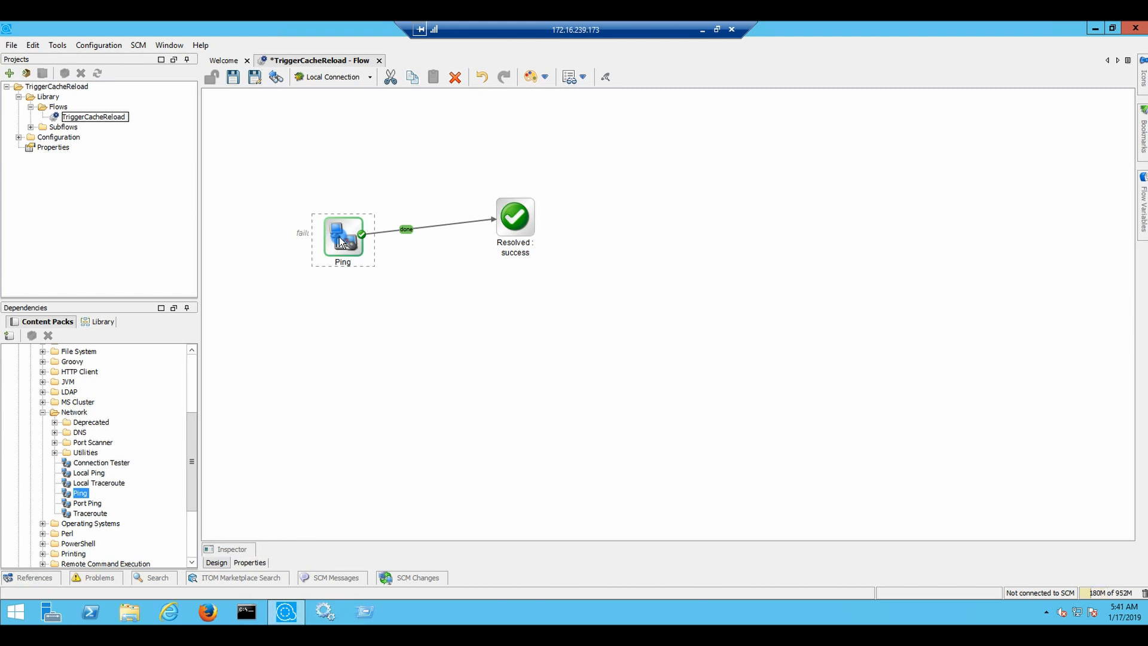
{"action": "left_click", "coordinate": [245, 565]}
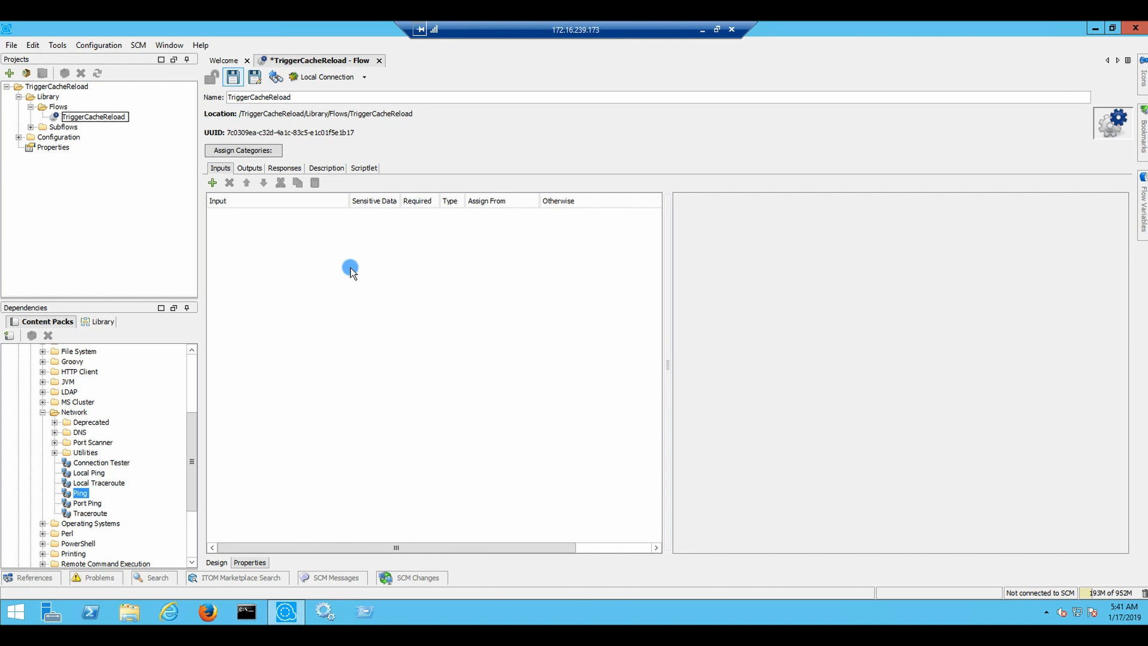
Add flow inputs named Hostname and Username
{"action": "left_click", "coordinate": [213, 183]}
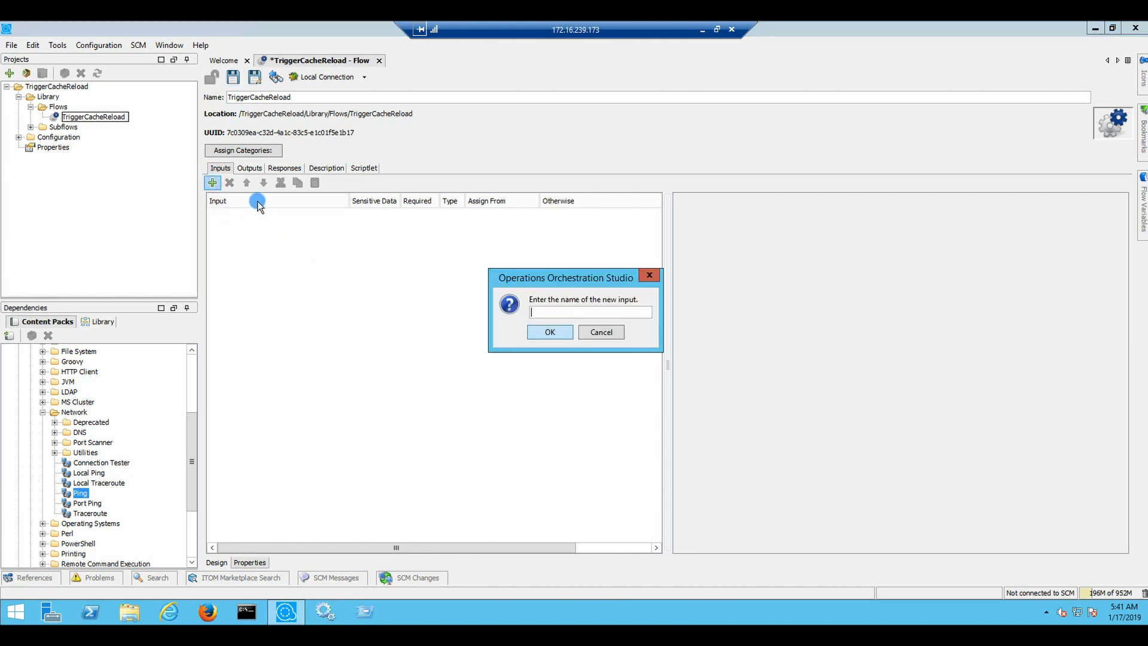
{"action": "type", "text": "Hostname"}
{"action": "key", "text": "Return"}
{"action": "right_click", "coordinate": [333, 241]}
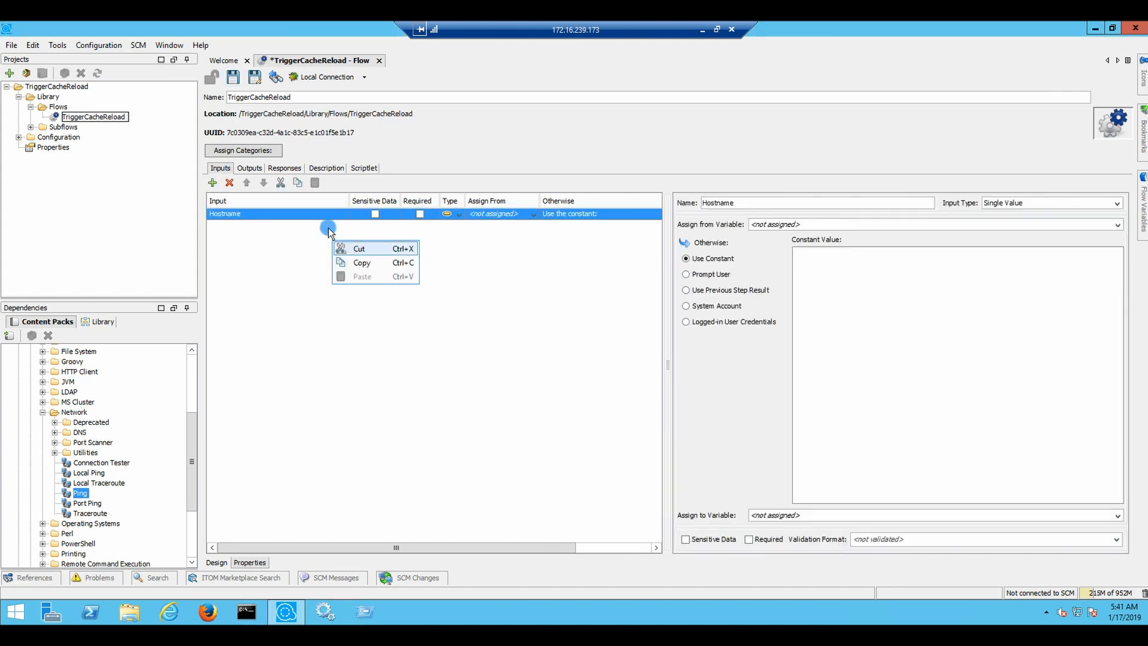
{"action": "left_click", "coordinate": [212, 180]}
{"action": "left_click", "coordinate": [213, 182]}
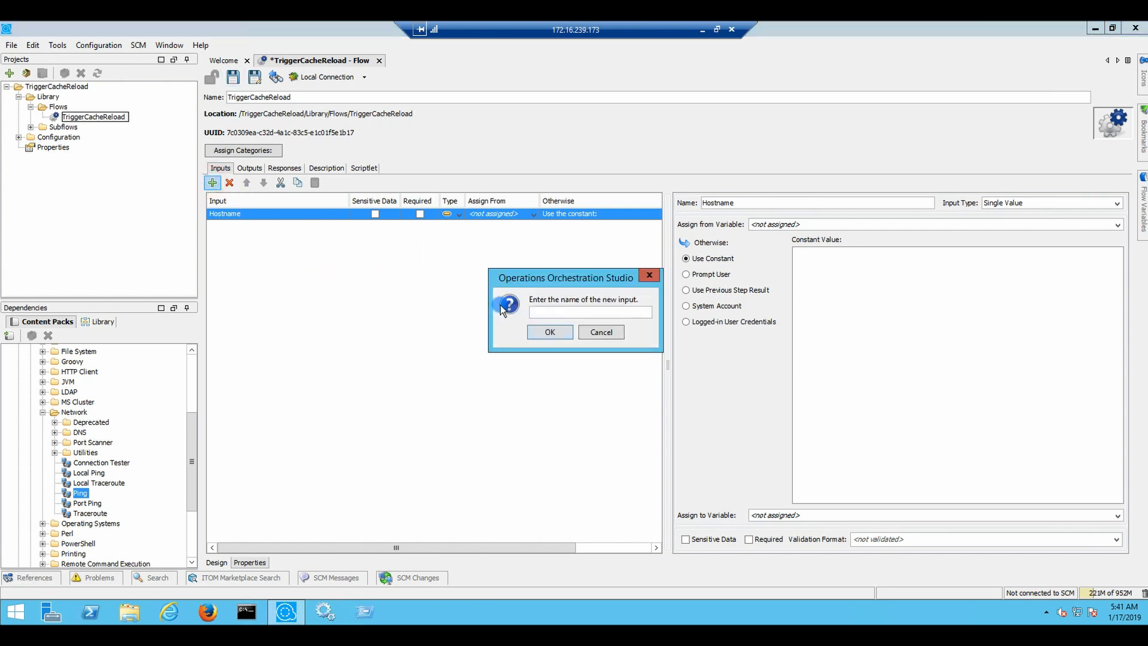
{"action": "type", "text": "username"}
{"action": "left_click", "coordinate": [531, 312]}
{"action": "type", "text": "U"}
{"action": "left_click", "coordinate": [546, 335]}
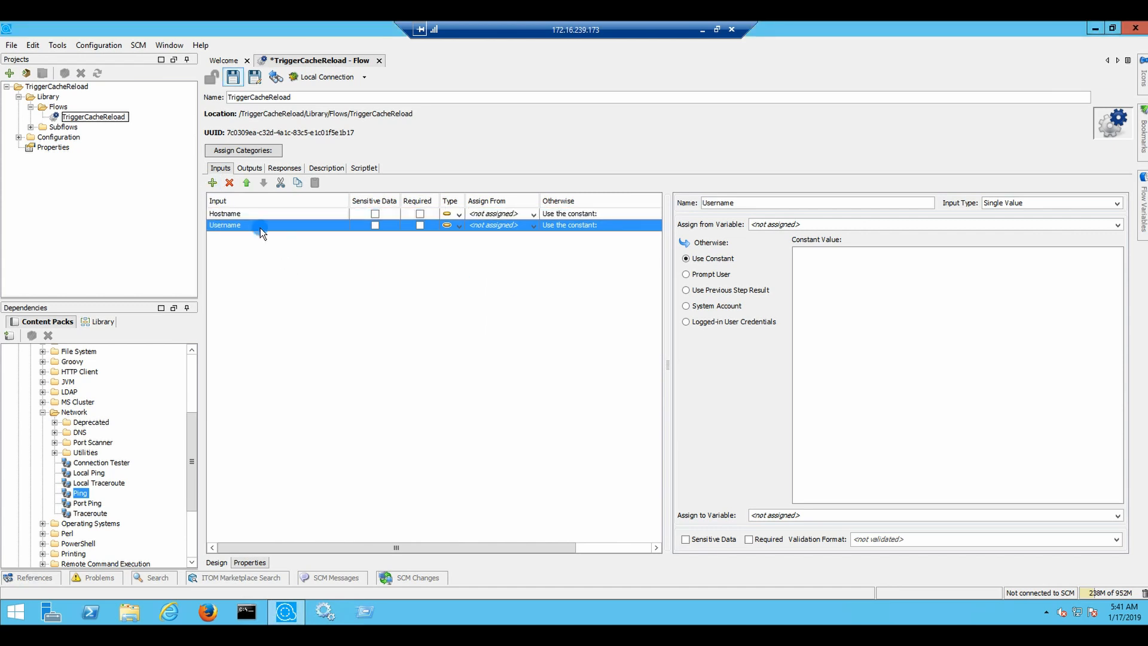
Add the Password and Path flow inputs
{"action": "left_click", "coordinate": [212, 182]}
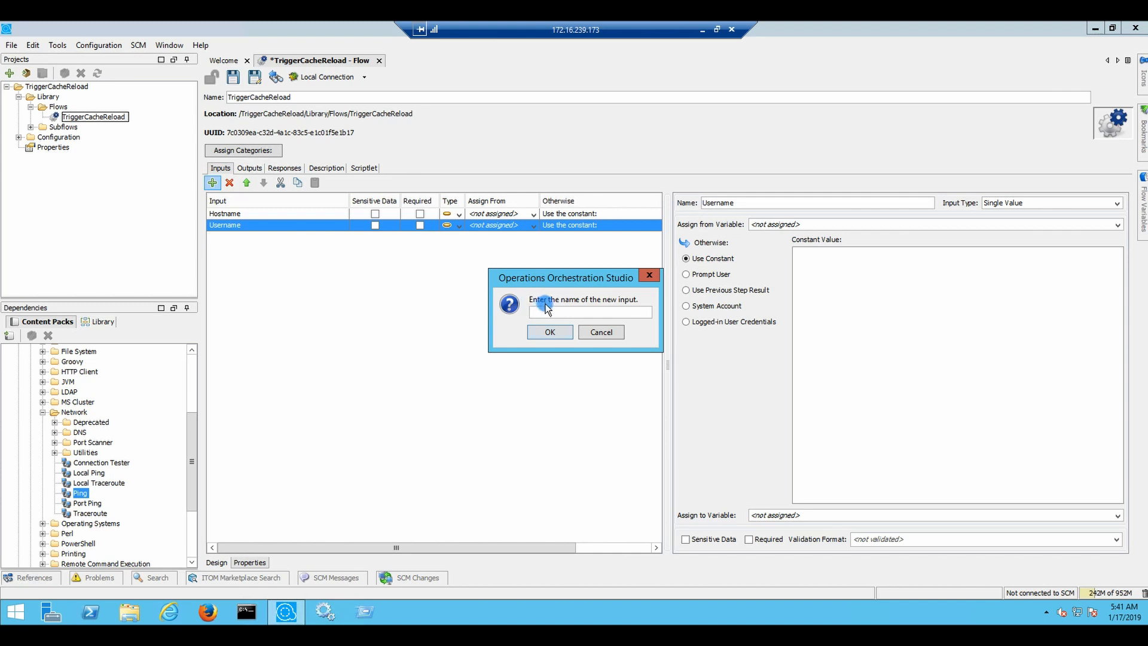
{"action": "left_click", "coordinate": [546, 311]}
{"action": "type", "text": "Password"}
{"action": "left_click", "coordinate": [549, 333]}
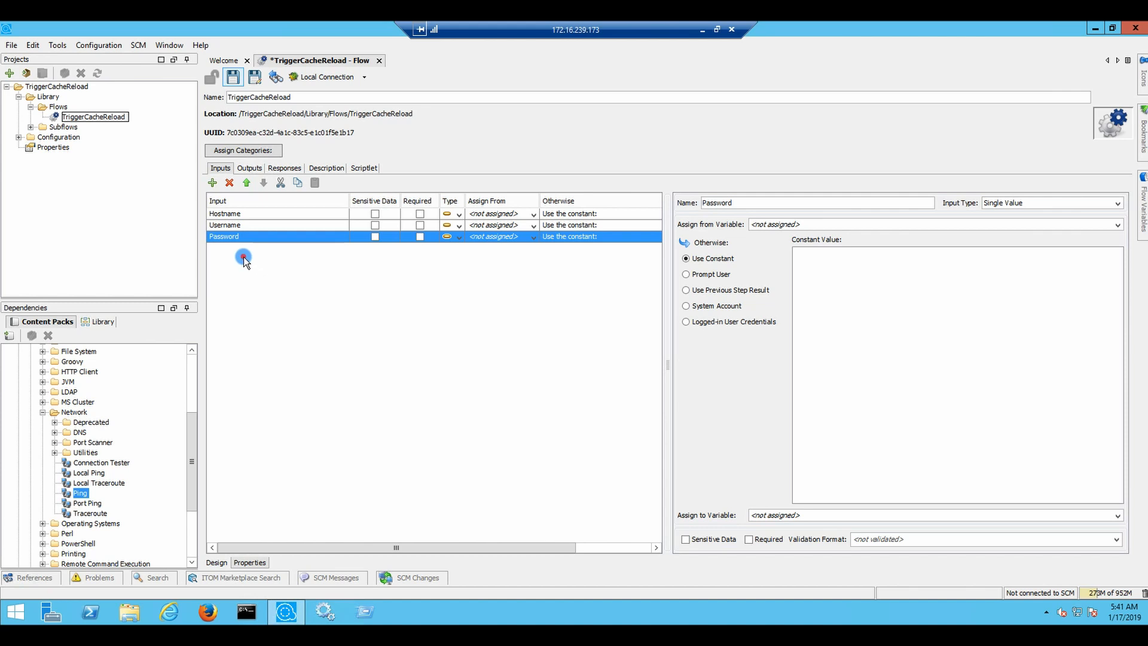
{"action": "left_click", "coordinate": [214, 183]}
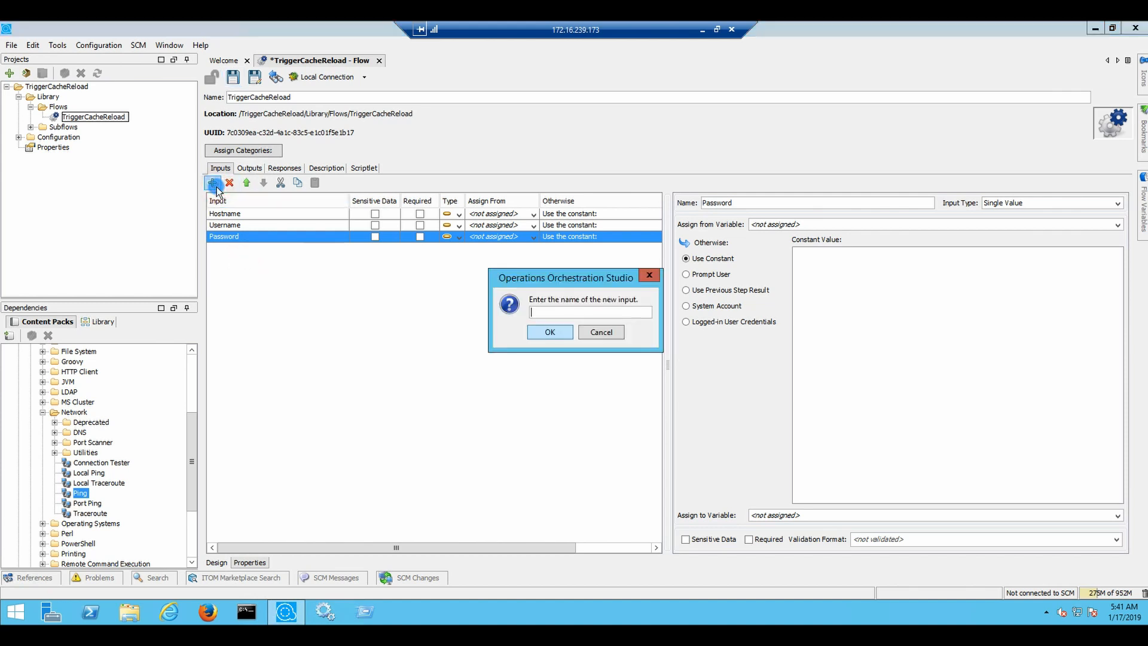
{"action": "left_click", "coordinate": [591, 313]}
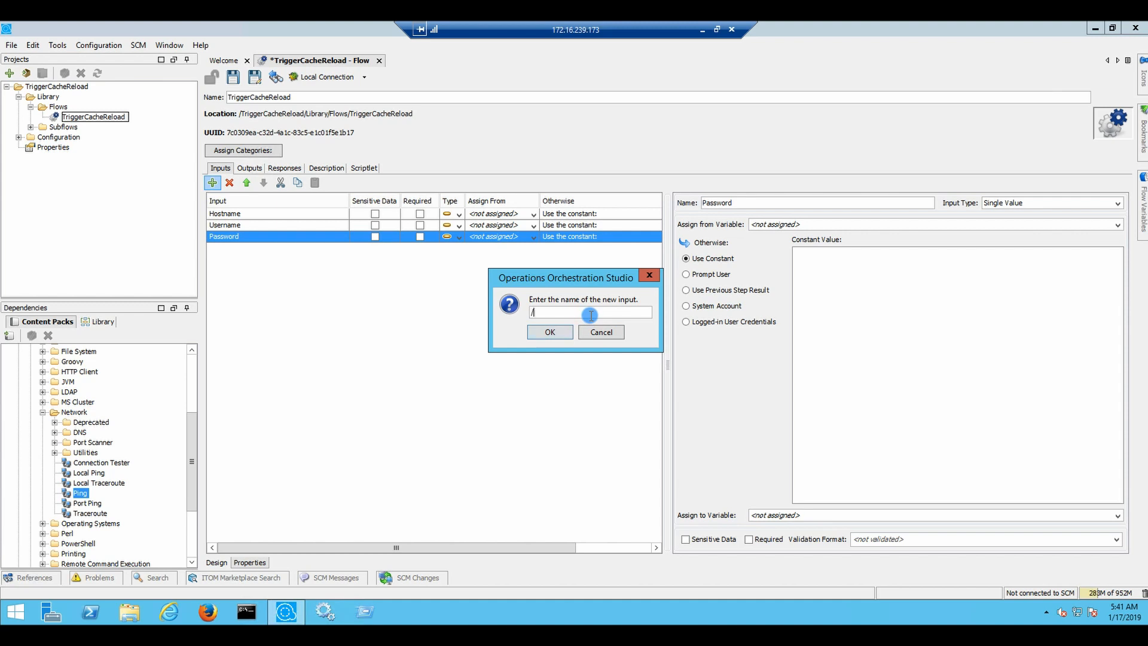
{"action": "type", "text": "/opt/"}
{"action": "key", "text": "BackSpace"}
{"action": "key", "text": "BackSpace"}
{"action": "key", "text": "BackSpace"}
{"action": "key", "text": "BackSpace"}
{"action": "key", "text": "BackSpace"}
{"action": "type", "text": "Path"}
{"action": "left_click", "coordinate": [546, 333]}
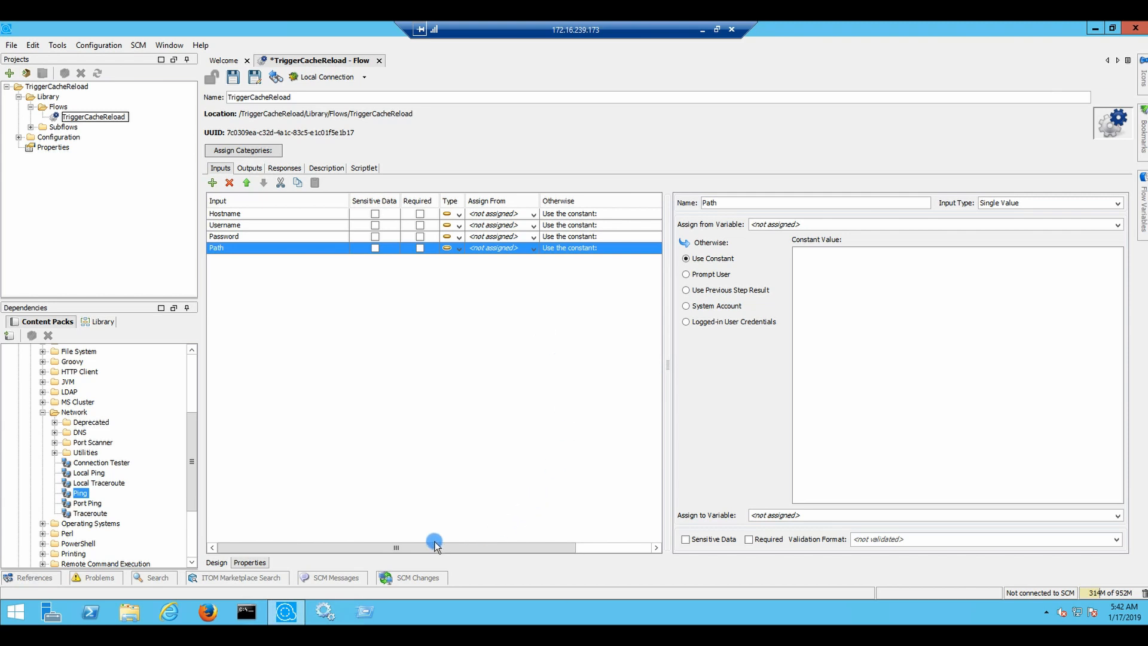
{"action": "left_click", "coordinate": [383, 547]}
Widen the inputs table to show all columns through Assign To, and select Hostname
{"action": "left_click_drag", "start_coordinate": [418, 551], "coordinate": [529, 551]}
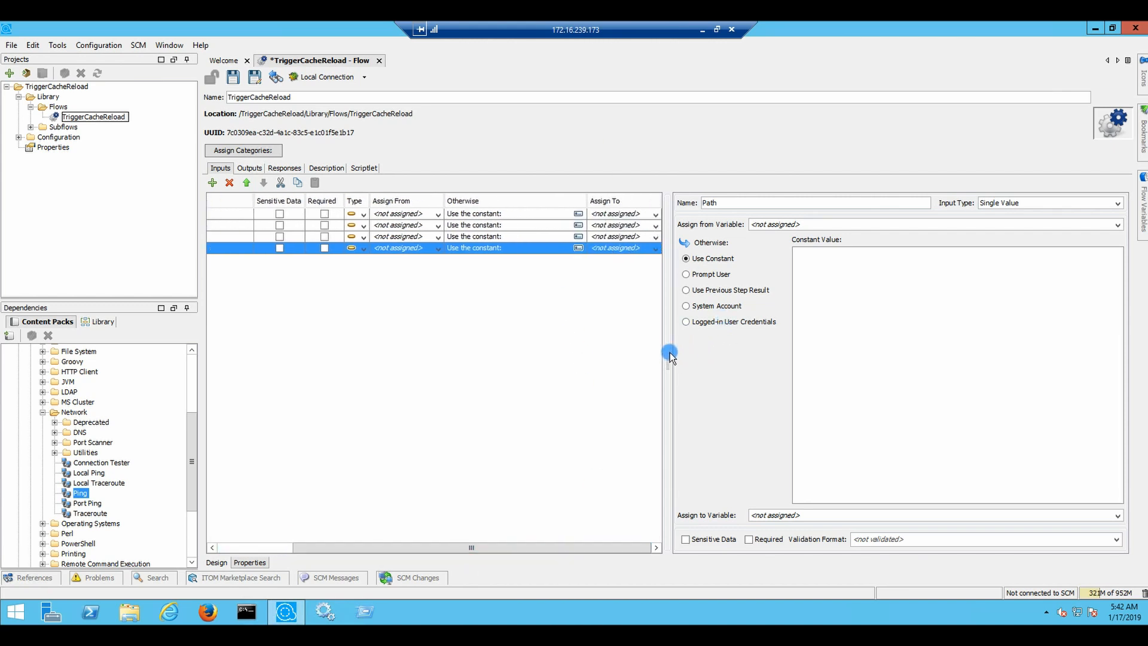
{"action": "left_click_drag", "start_coordinate": [668, 360], "coordinate": [855, 359]}
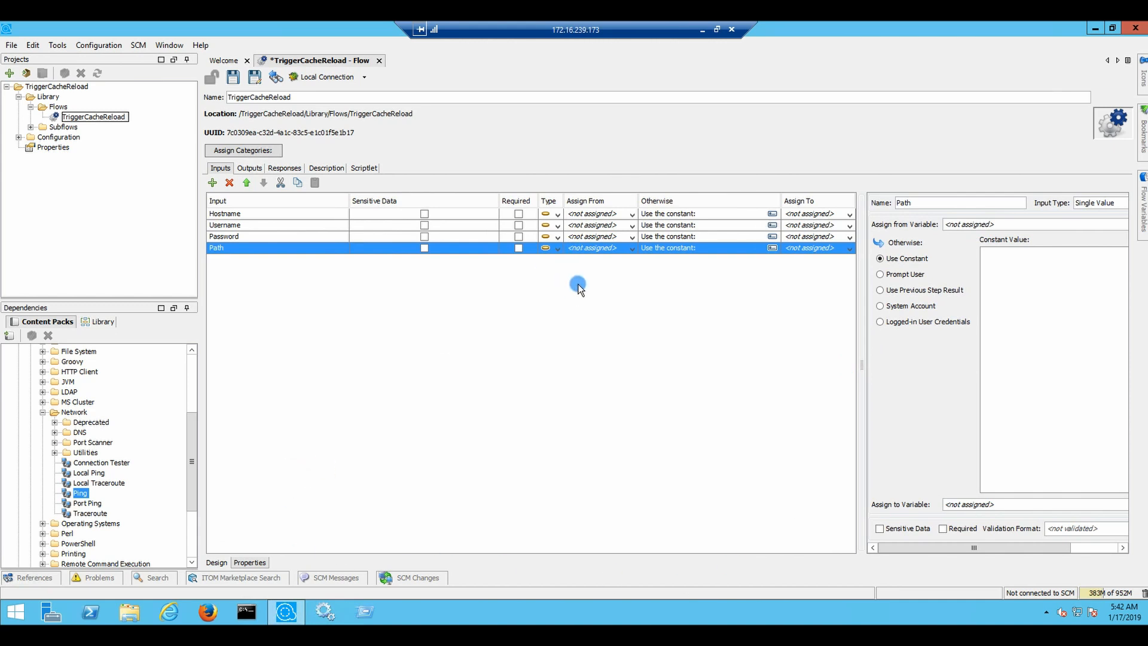
{"action": "left_click", "coordinate": [261, 211]}
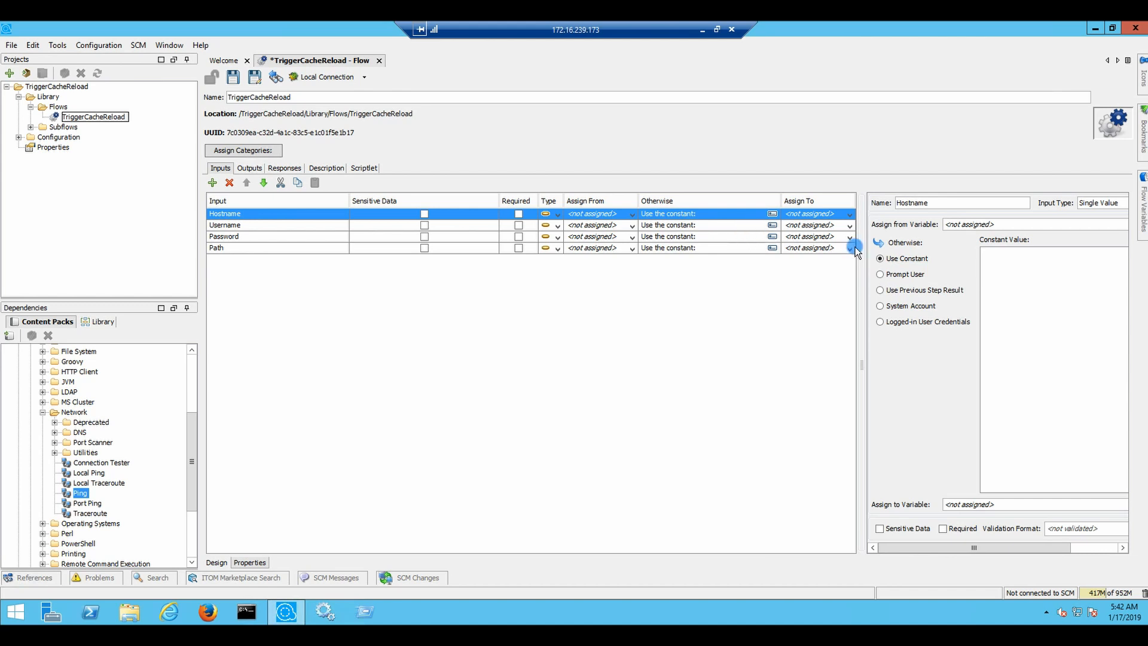
Enter /opt/topcat as the Path input's constant value, then select Hostname
{"action": "left_click", "coordinate": [658, 248]}
{"action": "left_click", "coordinate": [998, 273]}
{"action": "left_click", "coordinate": [1034, 259]}
{"action": "type", "text": "/"}
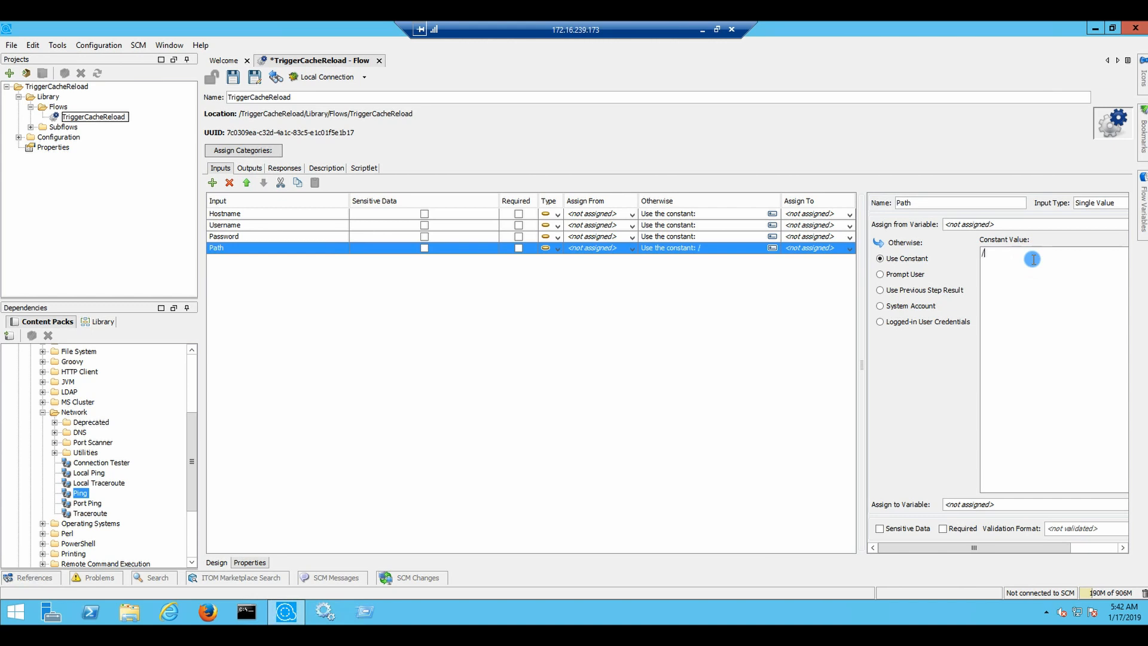
{"action": "type", "text": "opt/topcat"}
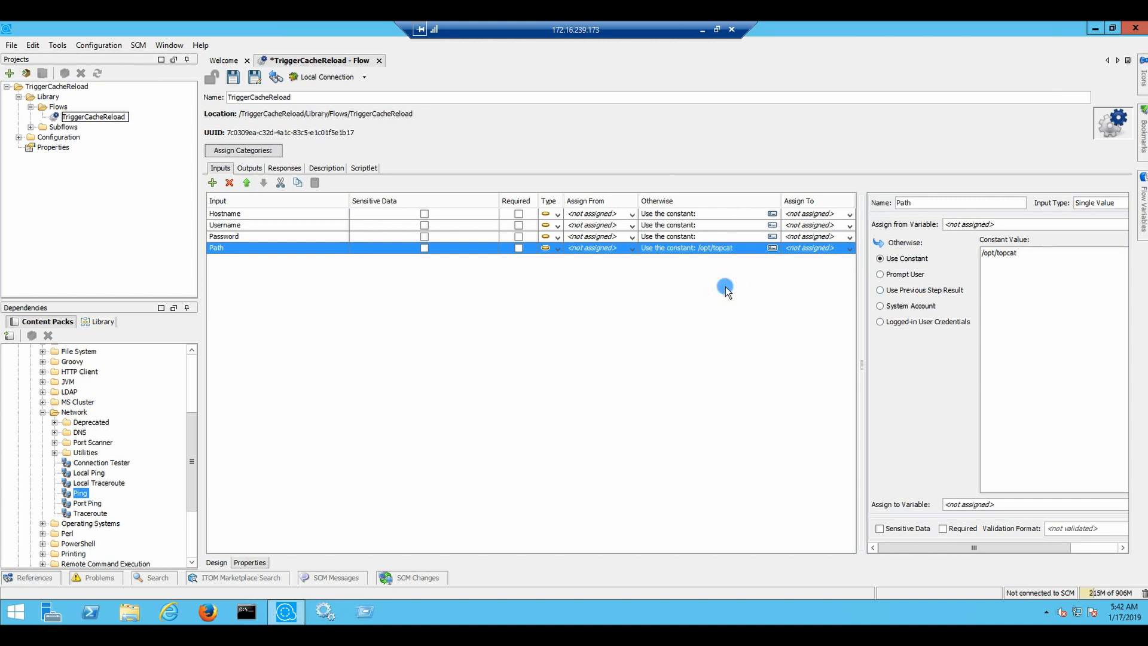
{"action": "left_click", "coordinate": [608, 214]}
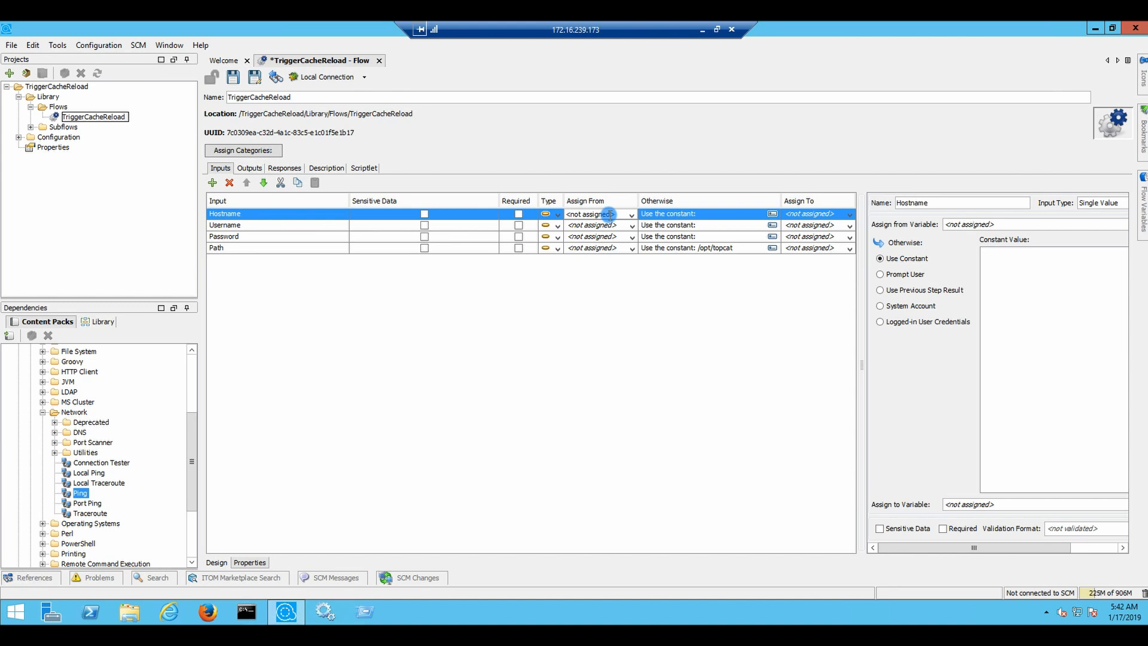
{"action": "left_click", "coordinate": [633, 269]}
Keep Hostname as a constant and set its value to aos3
{"action": "left_click", "coordinate": [907, 275]}
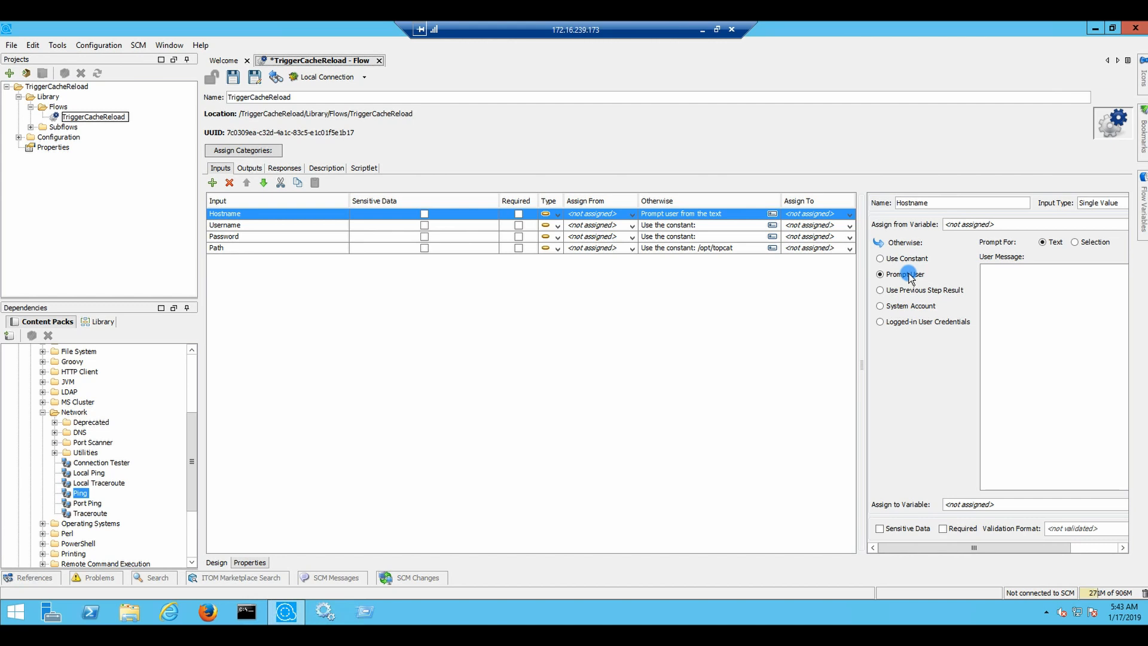
{"action": "left_click", "coordinate": [910, 261]}
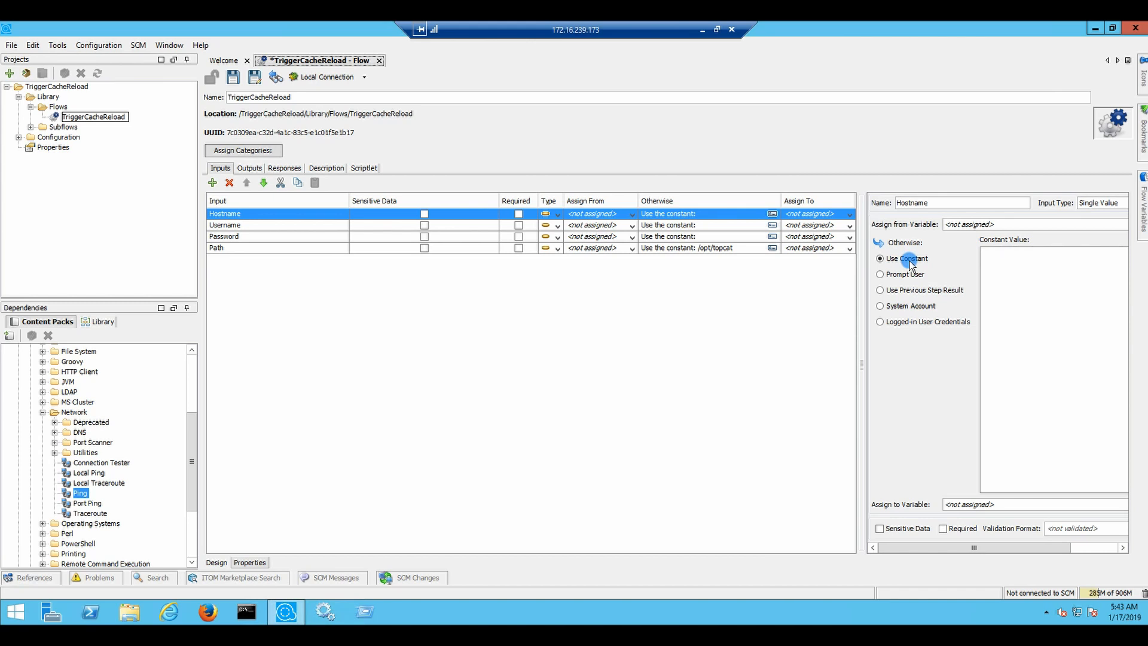
{"action": "left_click", "coordinate": [1008, 260]}
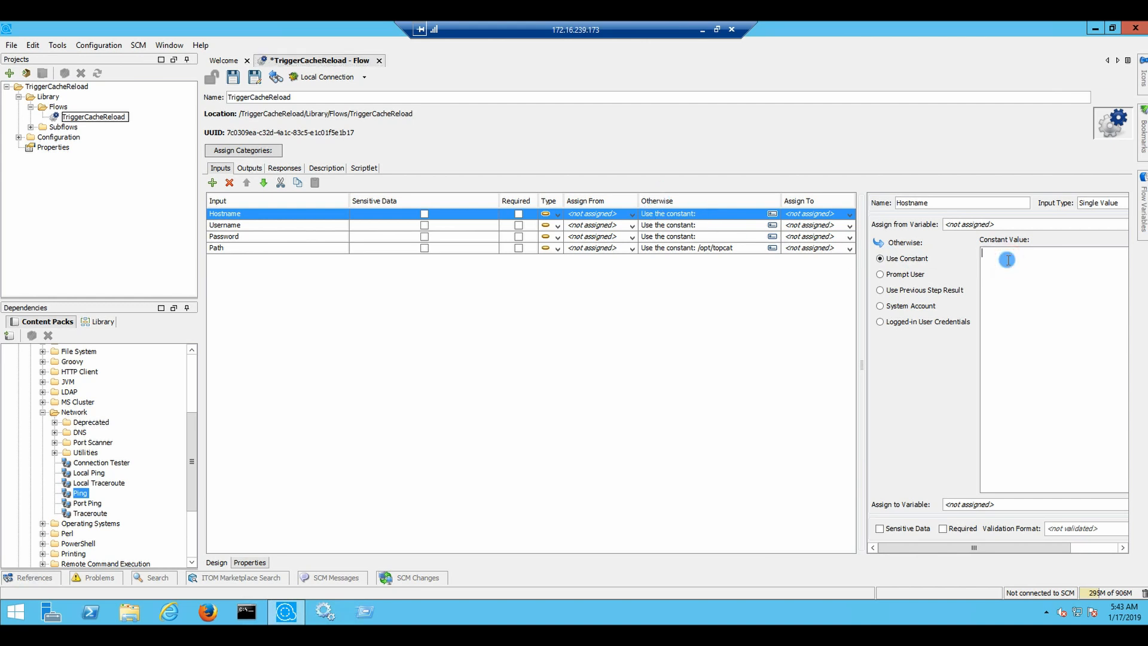
{"action": "type", "text": "aos1"}
{"action": "key", "text": "BackSpace"}
{"action": "type", "text": "3"}
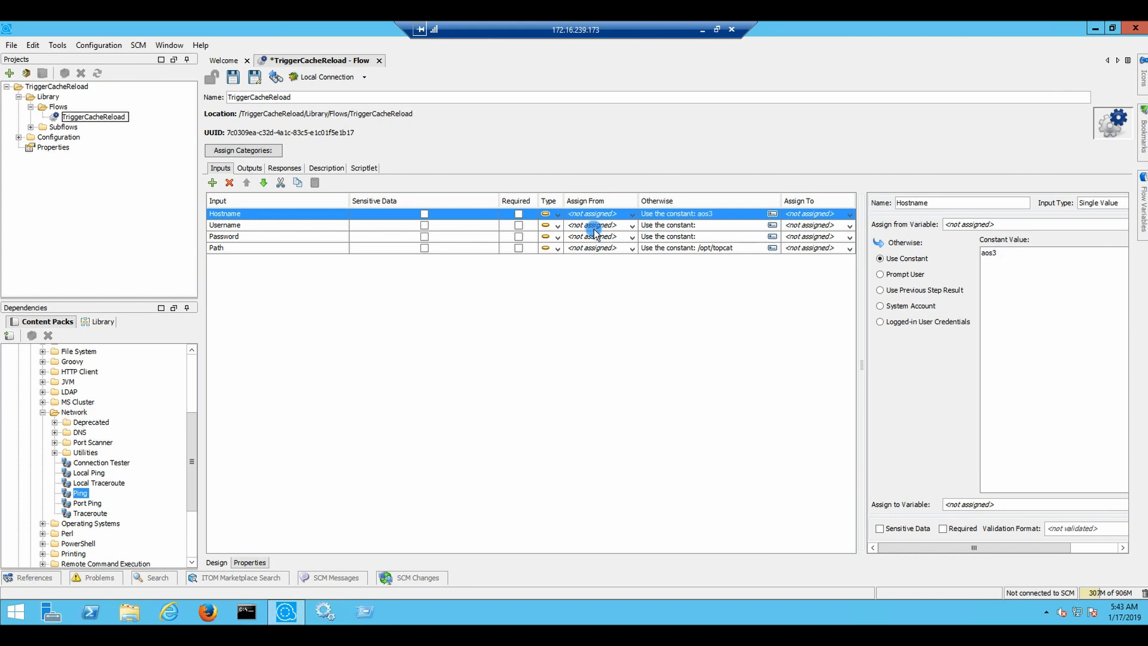
Set the Username input's constant value to root
{"action": "left_click", "coordinate": [656, 227]}
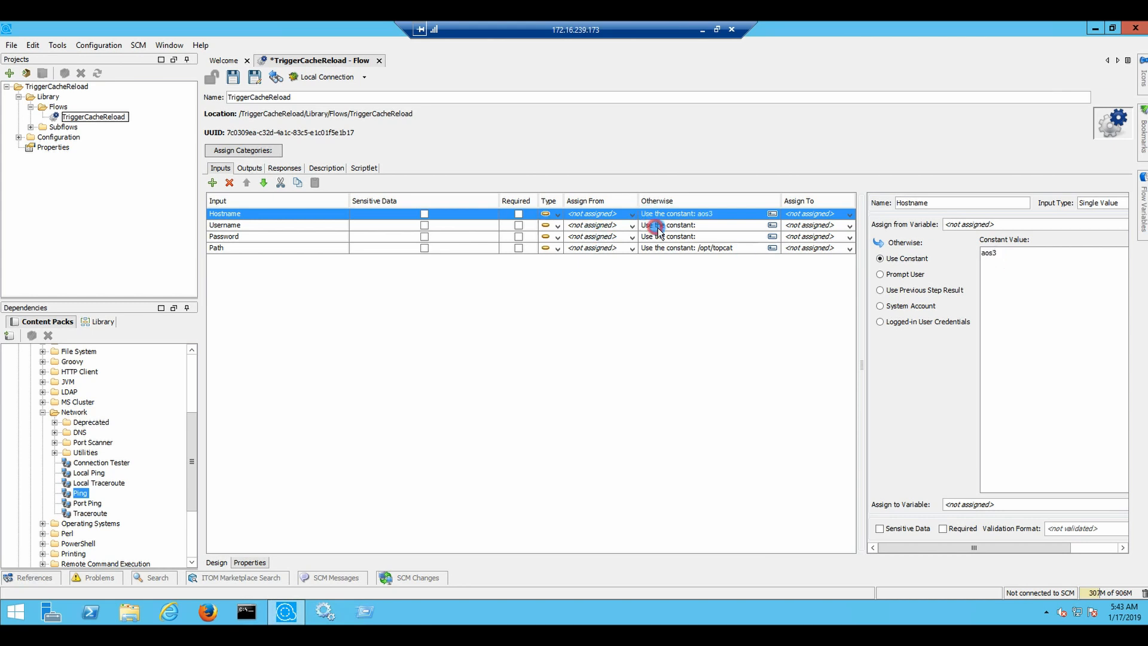
{"action": "left_click", "coordinate": [1003, 271]}
{"action": "type", "text": "root"}
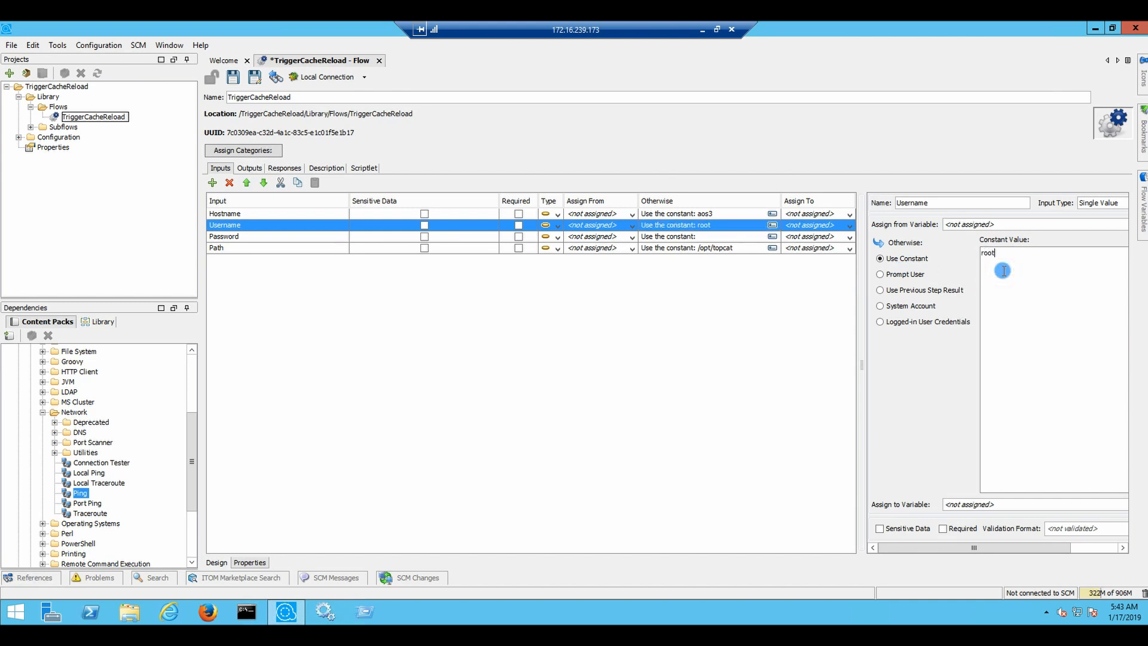
{"action": "left_click", "coordinate": [673, 241]}
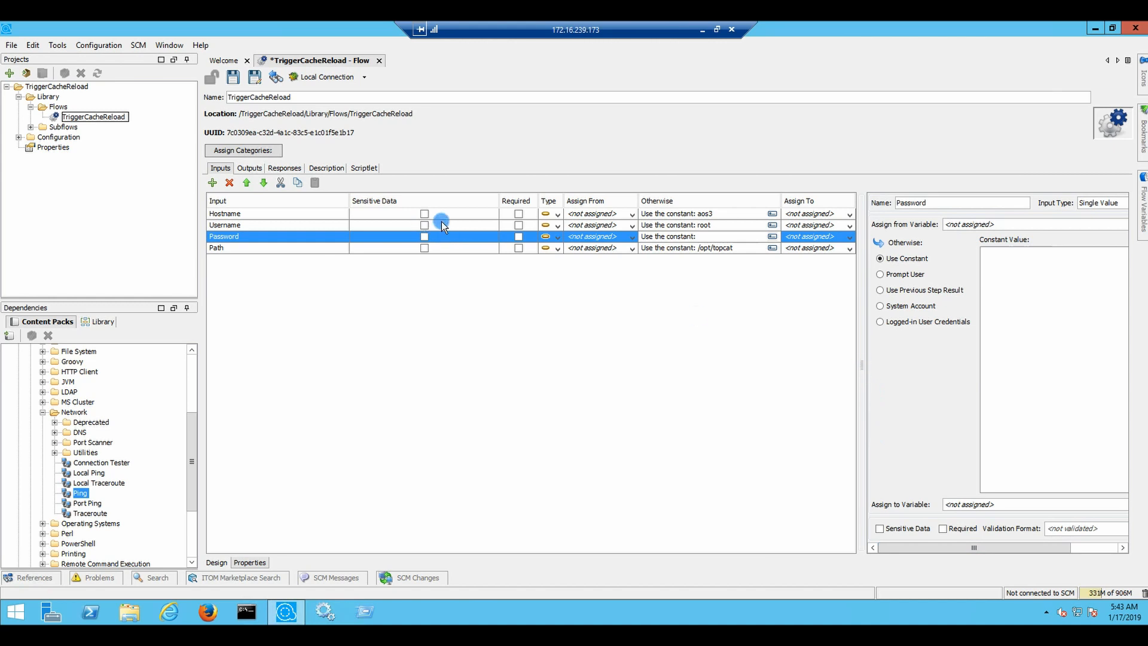
Mark Password as sensitive data, resize the columns and panel, and open its value prompt
{"action": "left_click", "coordinate": [424, 236]}
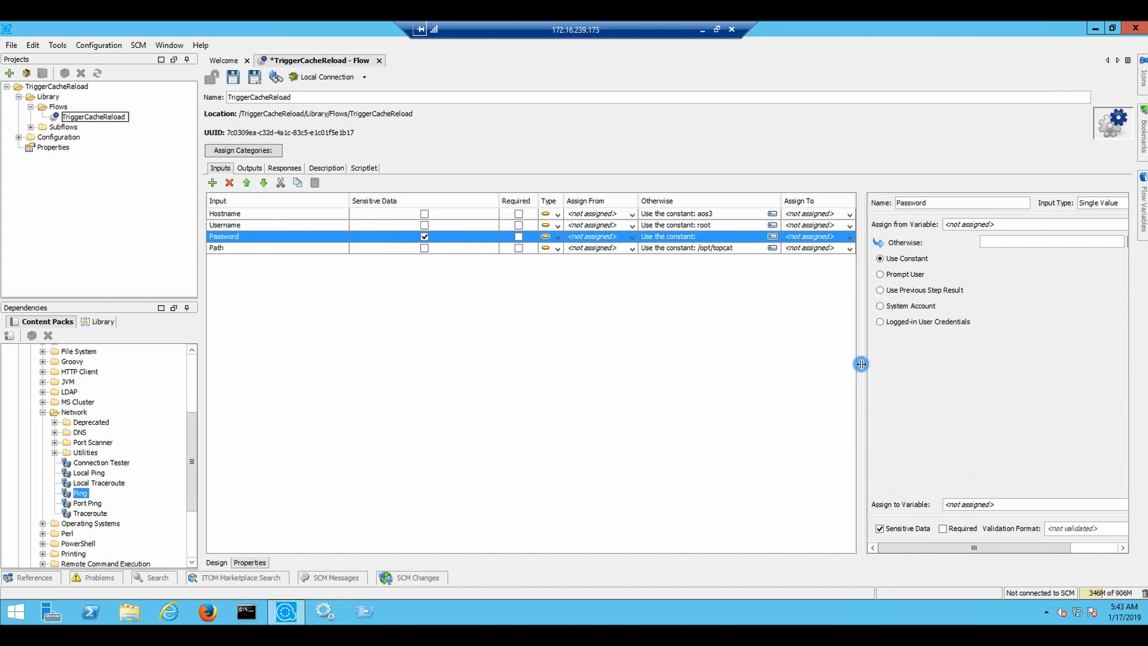
{"action": "left_click_drag", "start_coordinate": [859, 362], "coordinate": [831, 368]}
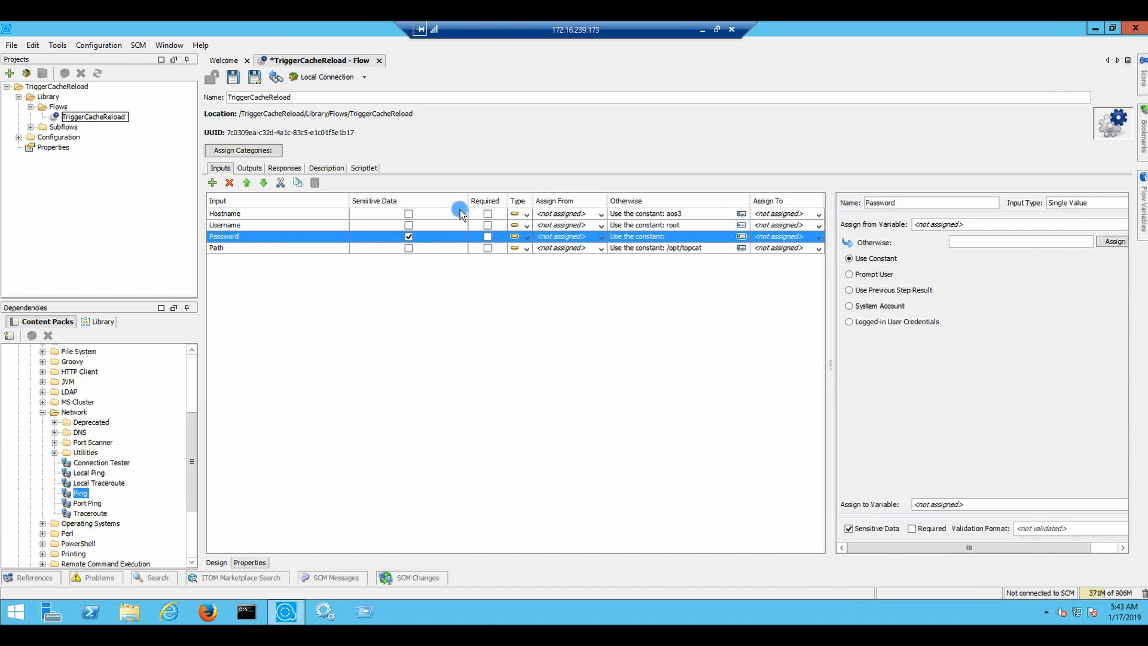
{"action": "left_click_drag", "start_coordinate": [470, 200], "coordinate": [402, 200]}
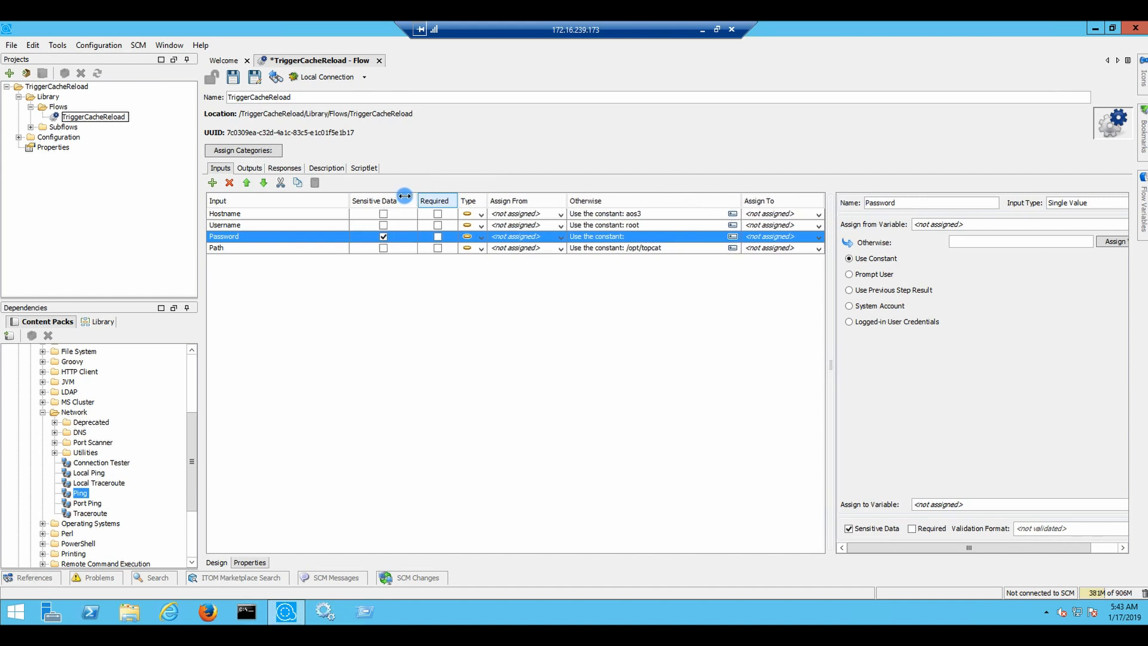
{"action": "left_click_drag", "start_coordinate": [741, 201], "coordinate": [689, 201]}
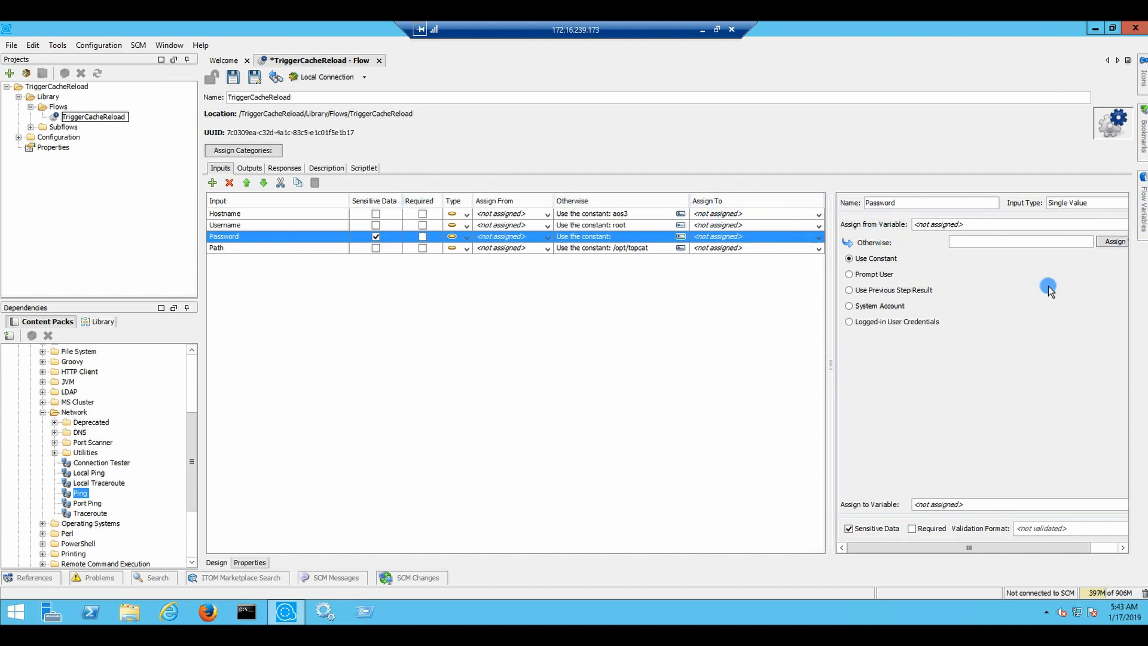
{"action": "left_click_drag", "start_coordinate": [834, 362], "coordinate": [811, 363]}
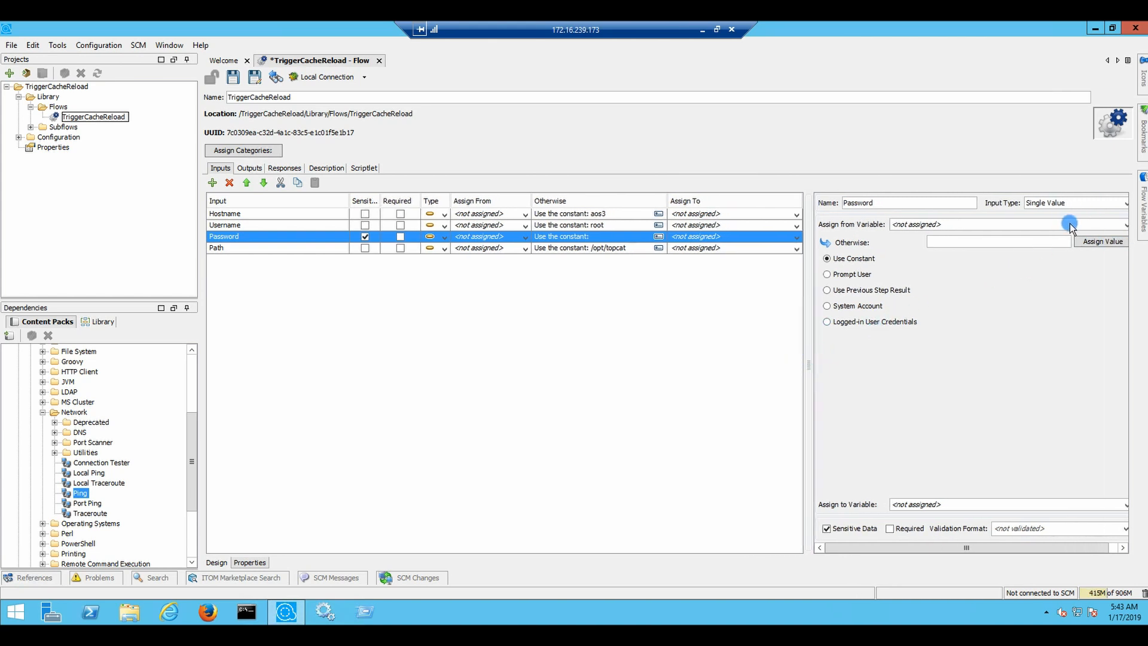
{"action": "left_click", "coordinate": [1109, 242]}
{"action": "left_click", "coordinate": [1012, 227]}
Enter and confirm the masked password as the Password input's constant value
{"action": "type", "text": "•••••••"}
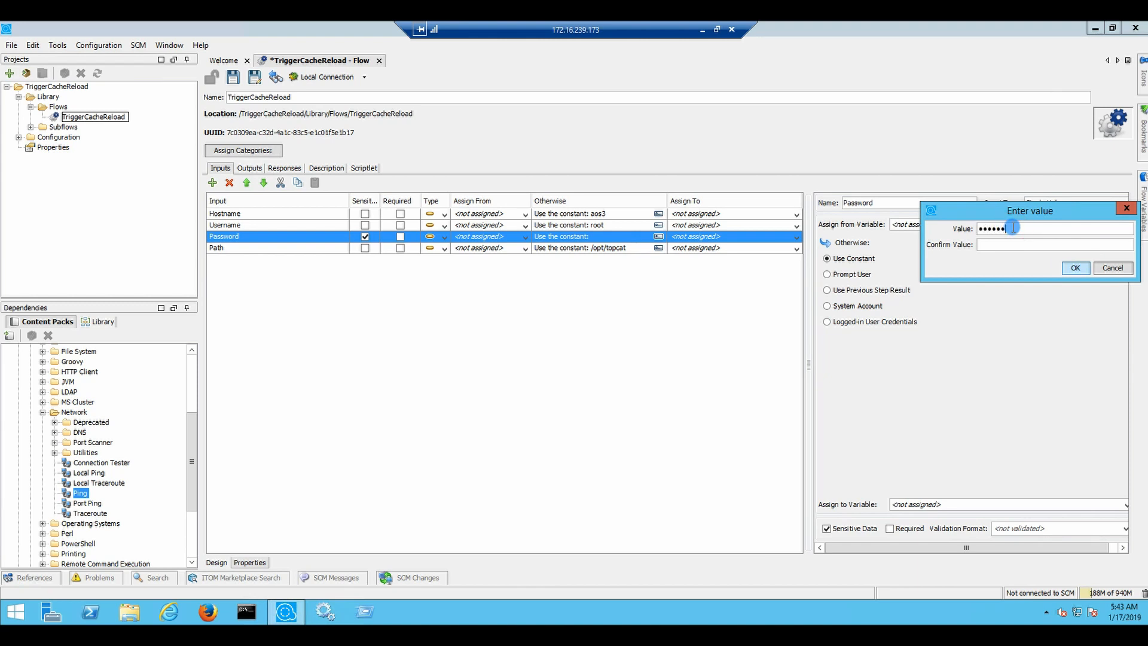
{"action": "key", "text": "Tab"}
{"action": "type", "text": "•••••••"}
{"action": "left_click", "coordinate": [1077, 267]}
{"action": "left_click", "coordinate": [622, 293]}
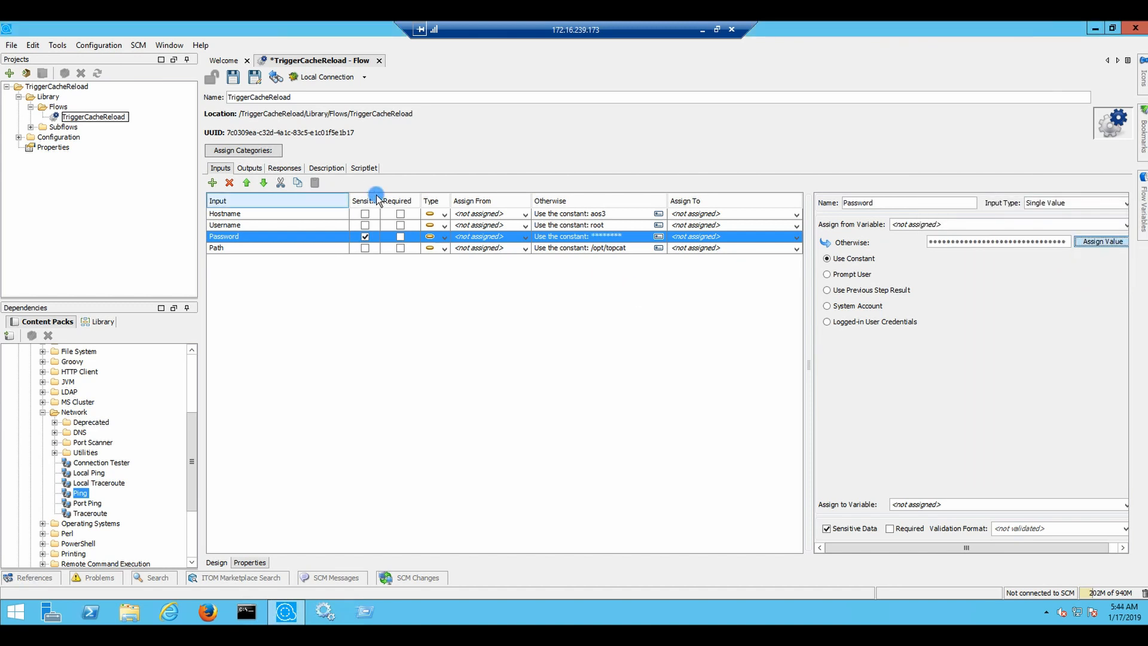
Mark Hostname and Username as required inputs
{"action": "left_click", "coordinate": [401, 213]}
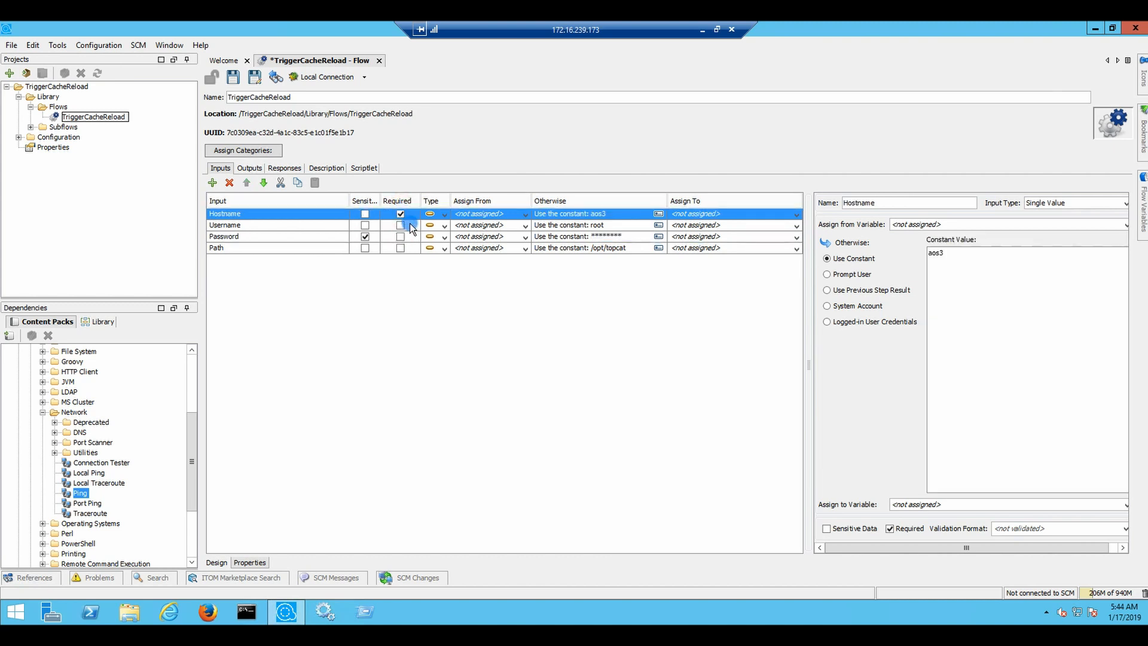
{"action": "left_click", "coordinate": [399, 226]}
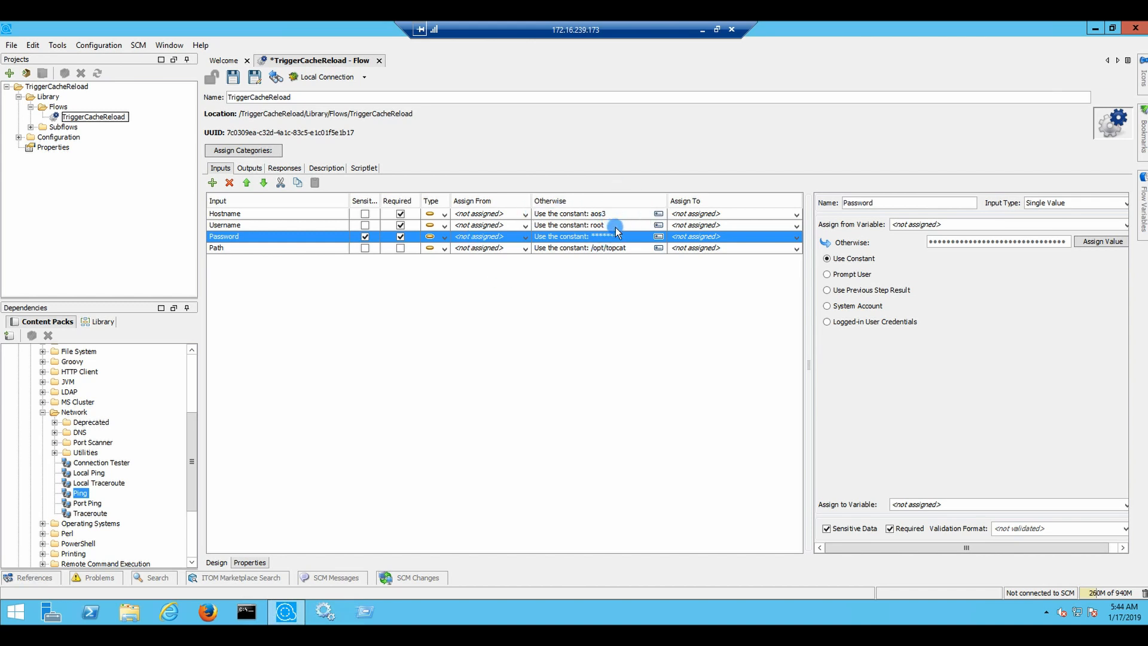
{"action": "left_click", "coordinate": [796, 214]}
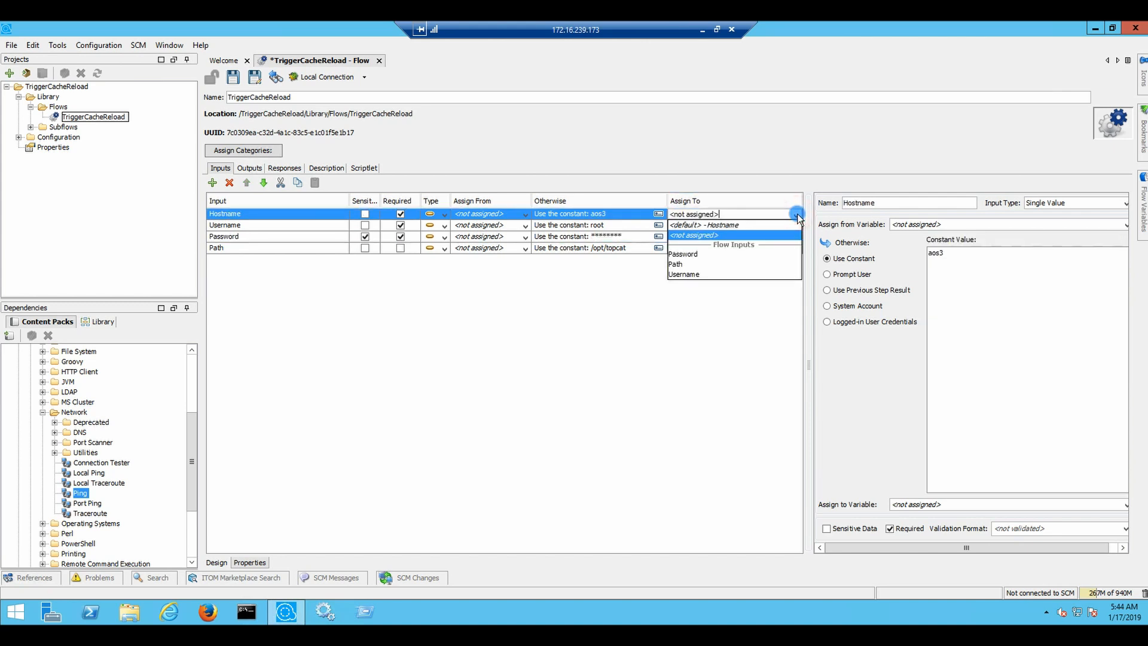
Assign Hostname, Username, Password and Path to same-named flow variables
{"action": "left_click", "coordinate": [723, 224]}
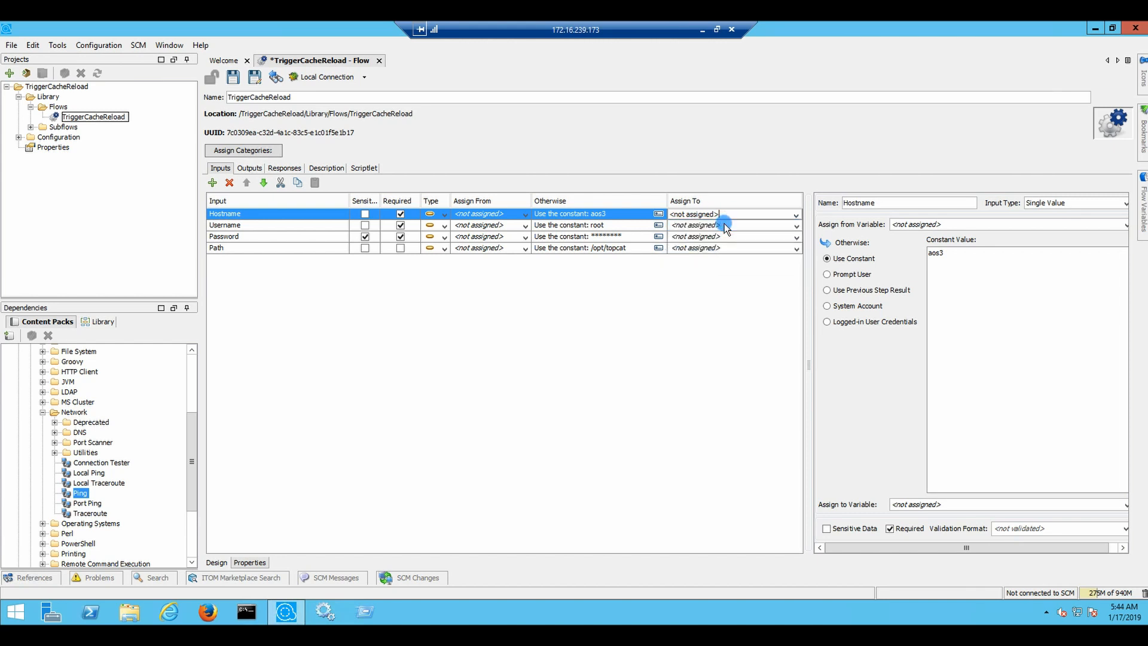
{"action": "left_click", "coordinate": [801, 225]}
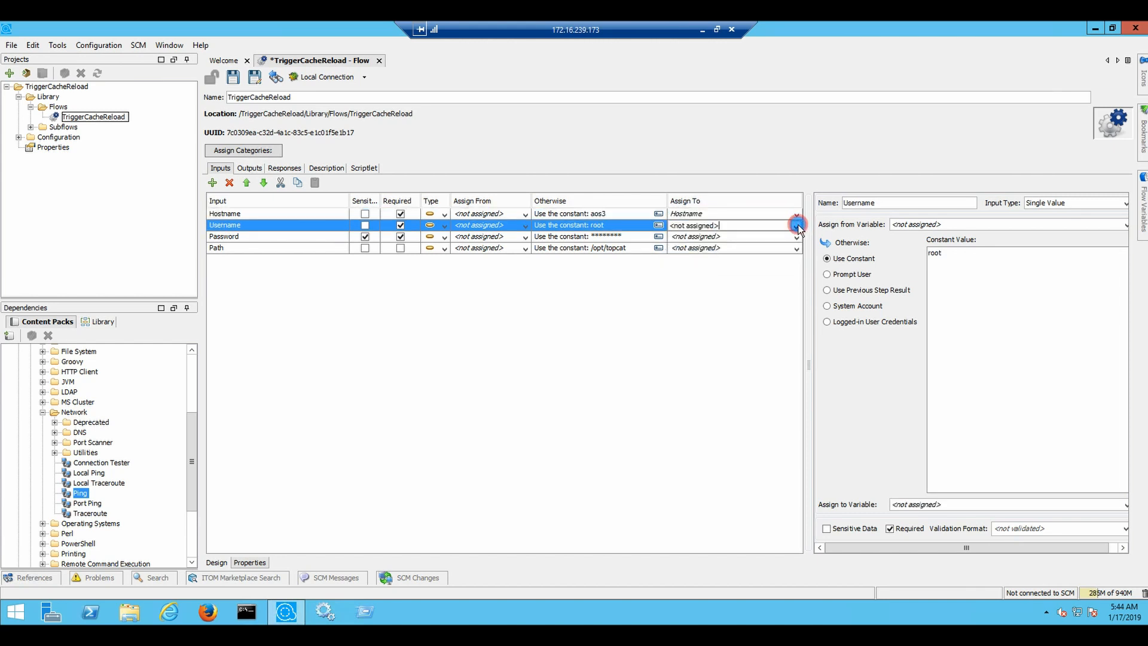
{"action": "left_click", "coordinate": [799, 226]}
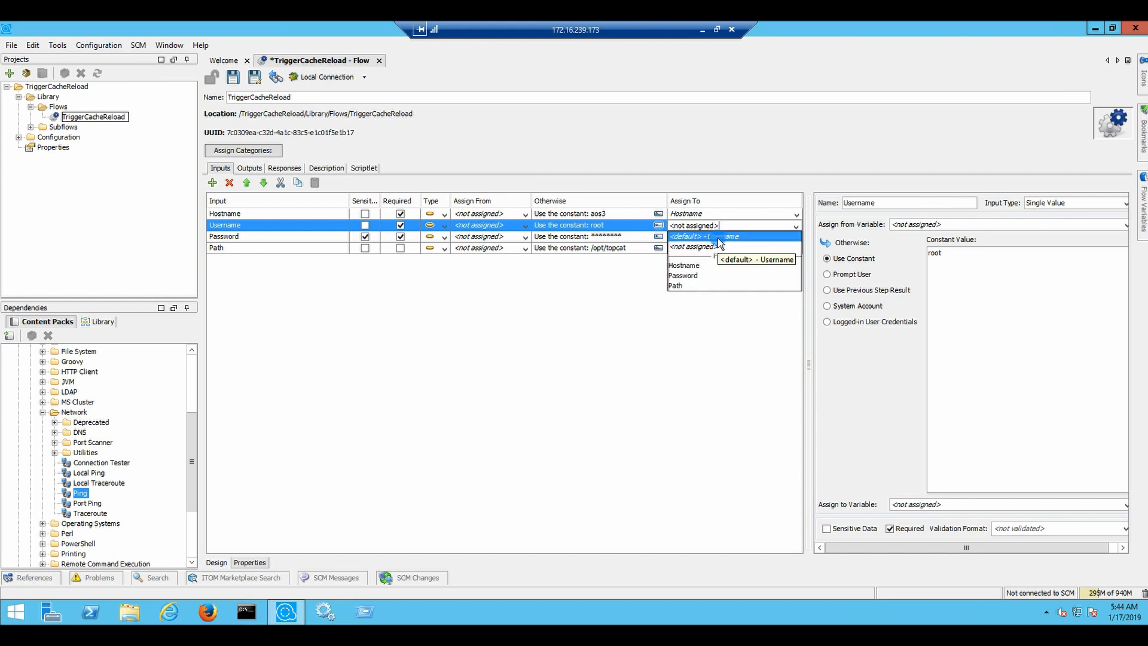
{"action": "left_click", "coordinate": [768, 237]}
{"action": "left_click", "coordinate": [799, 238]}
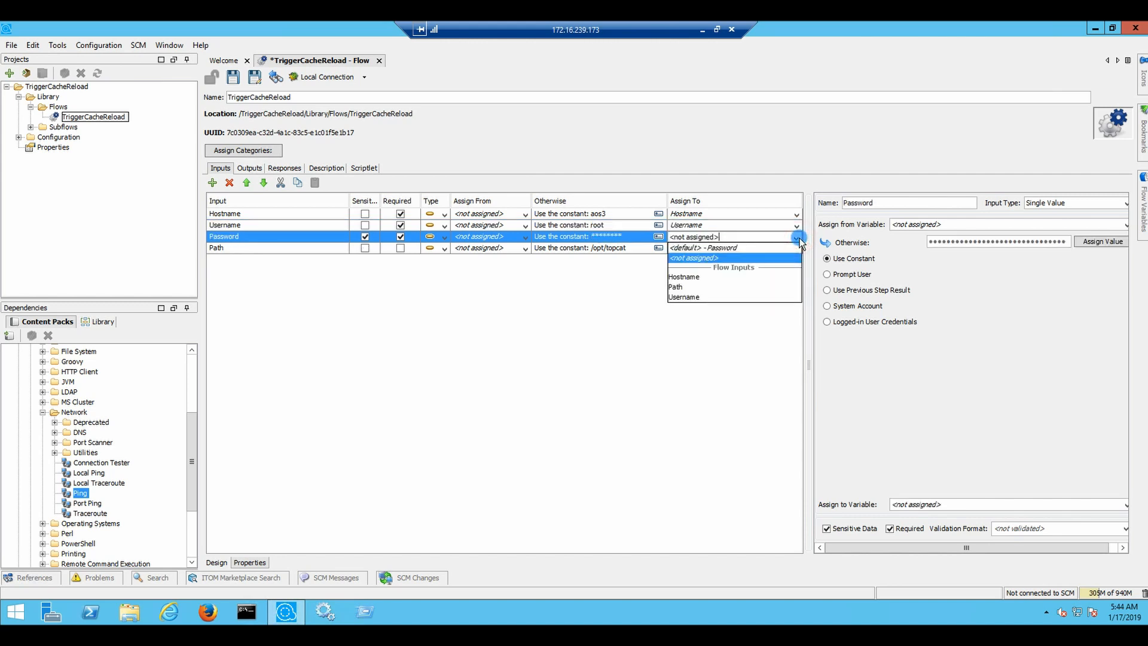
{"action": "left_click", "coordinate": [722, 249]}
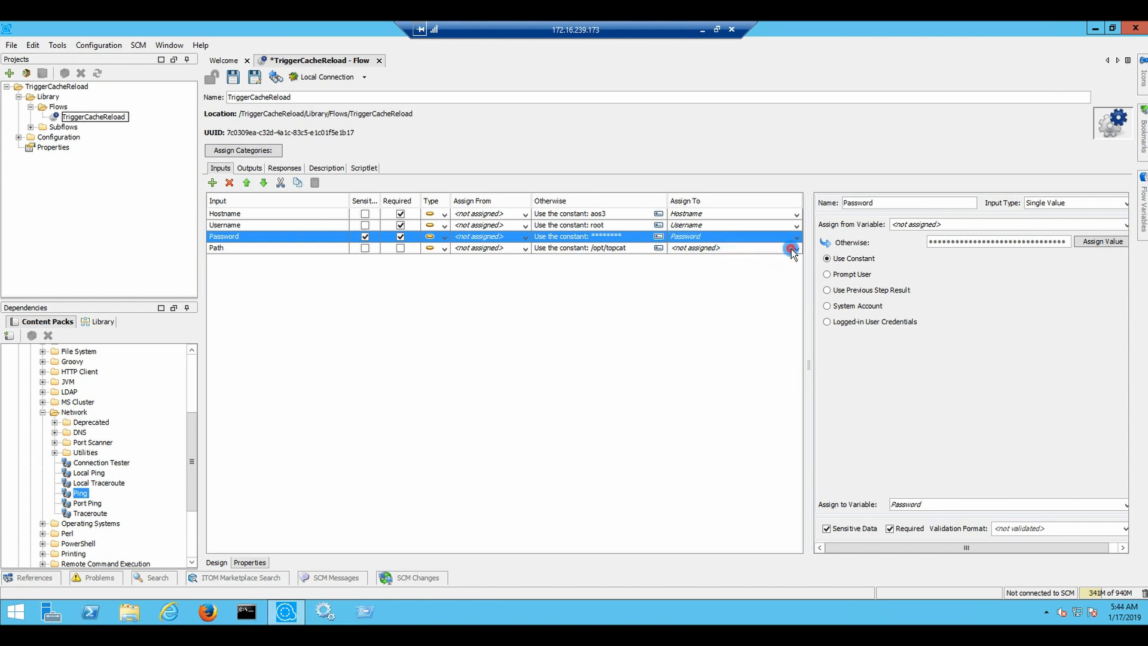
{"action": "left_click", "coordinate": [792, 249]}
{"action": "left_click", "coordinate": [717, 260]}
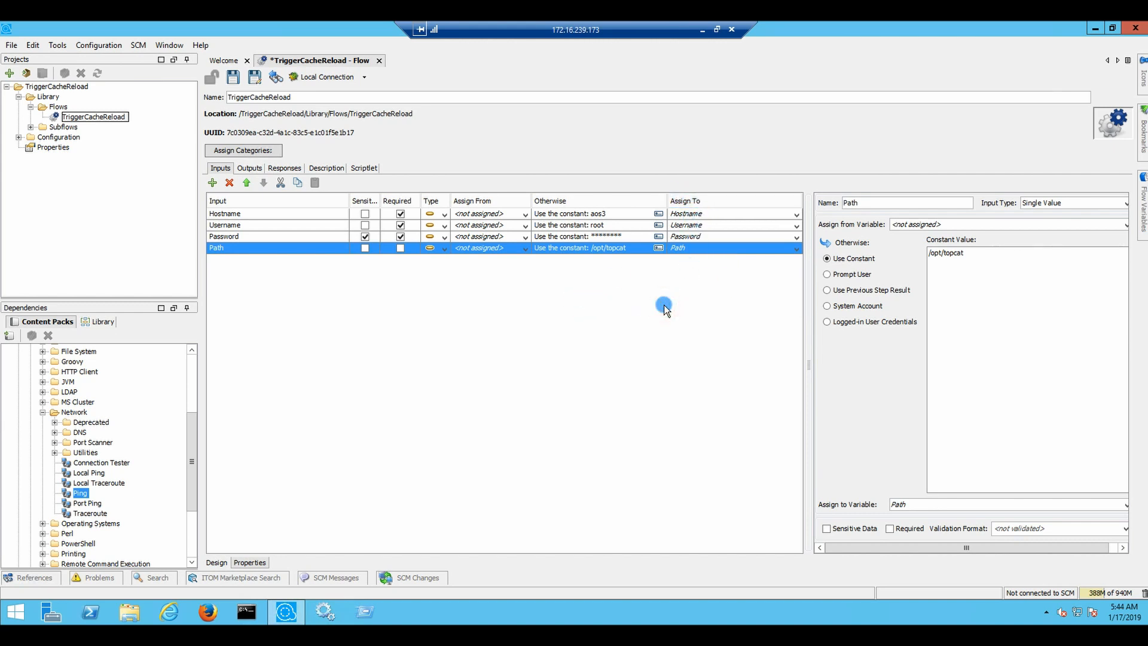
Change Path's constant from /opt/topcat to /opt/tomcat/, removing a stray {$user entry
{"action": "left_click", "coordinate": [976, 267]}
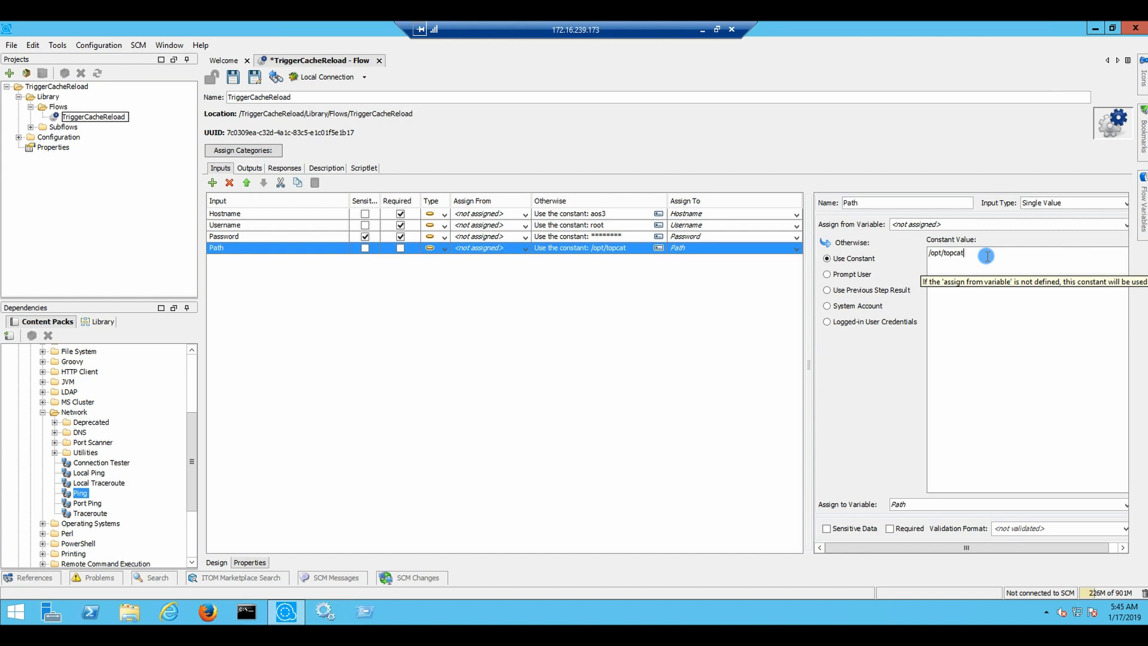
{"action": "key", "text": "BackSpace"}
{"action": "key", "text": "BackSpace"}
{"action": "key", "text": "BackSpace"}
{"action": "key", "text": "BackSpace"}
{"action": "type", "text": "mcat/"}
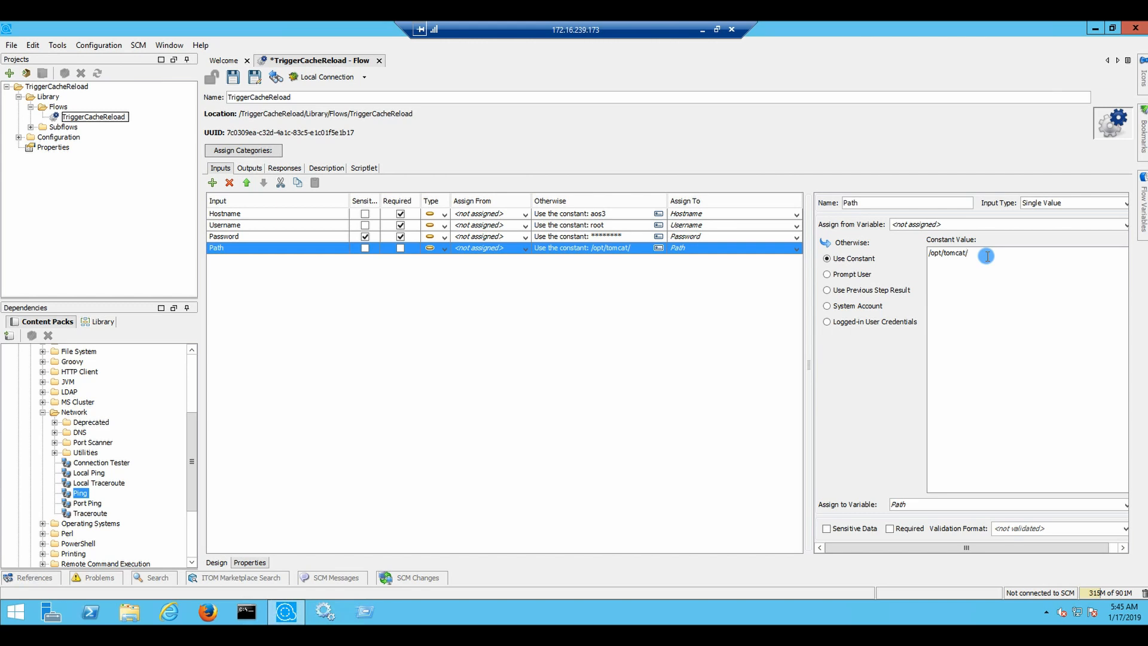
{"action": "type", "text": "{$user"}
{"action": "key", "text": "BackSpace"}
{"action": "key", "text": "BackSpace"}
{"action": "key", "text": "BackSpace"}
{"action": "key", "text": "BackSpace"}
{"action": "key", "text": "BackSpace"}
{"action": "key", "text": "BackSpace"}
{"action": "type", "text": "/"}
Back on the Design canvas, open the Ping step, read its description, and view its inputs
{"action": "left_click", "coordinate": [224, 562]}
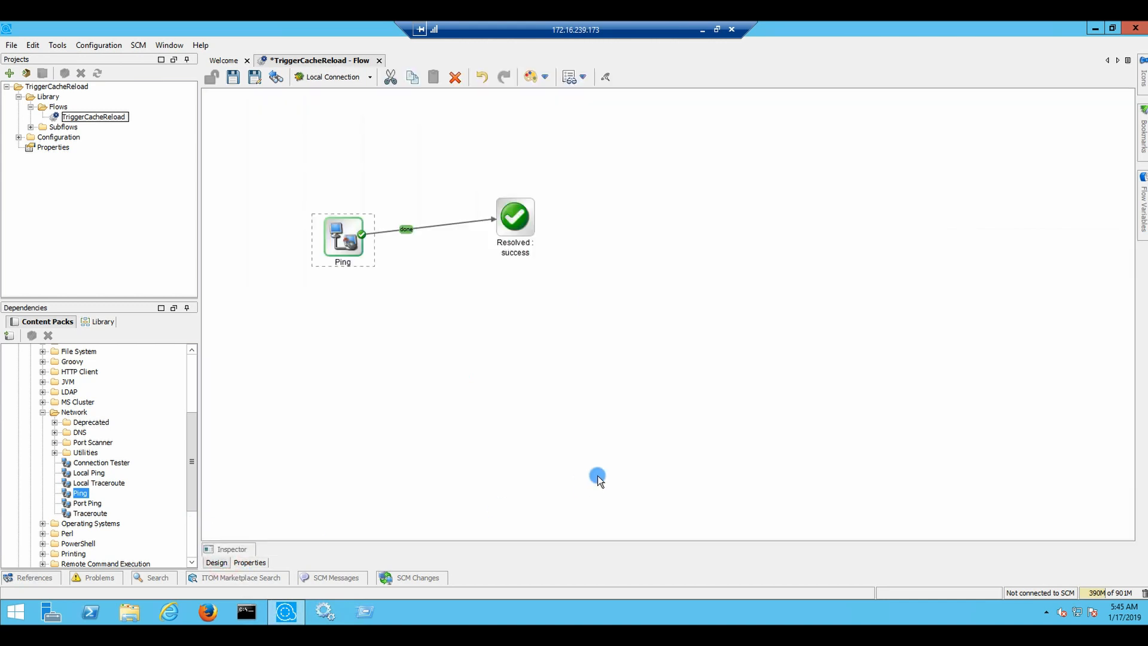
{"action": "double_click", "coordinate": [346, 238]}
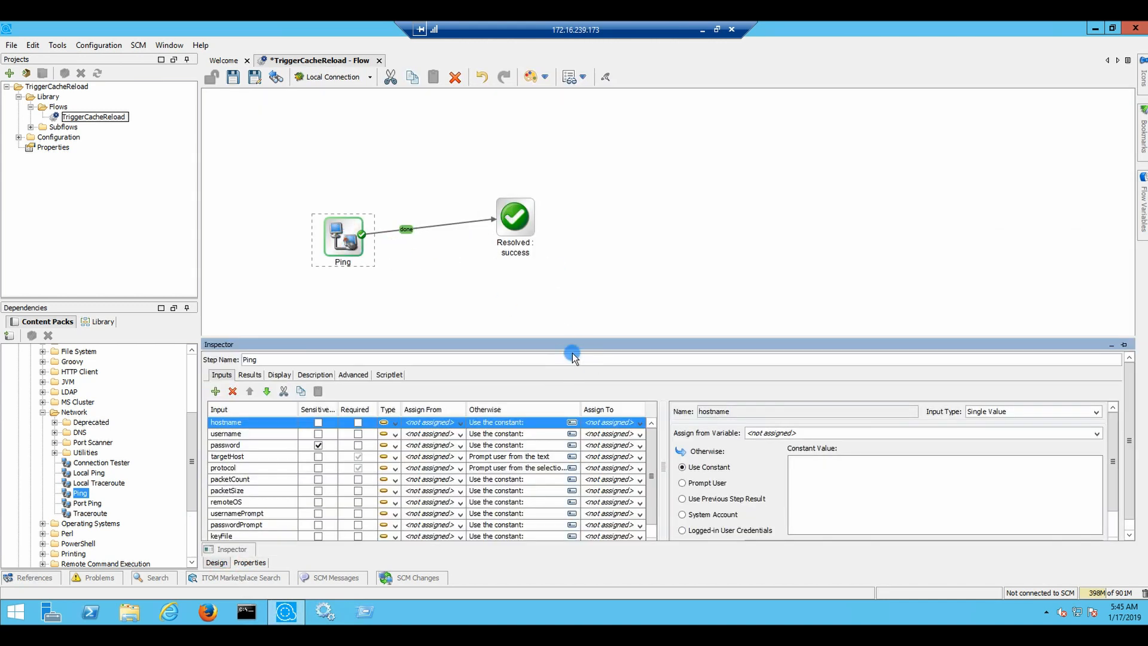
{"action": "left_click", "coordinate": [321, 374]}
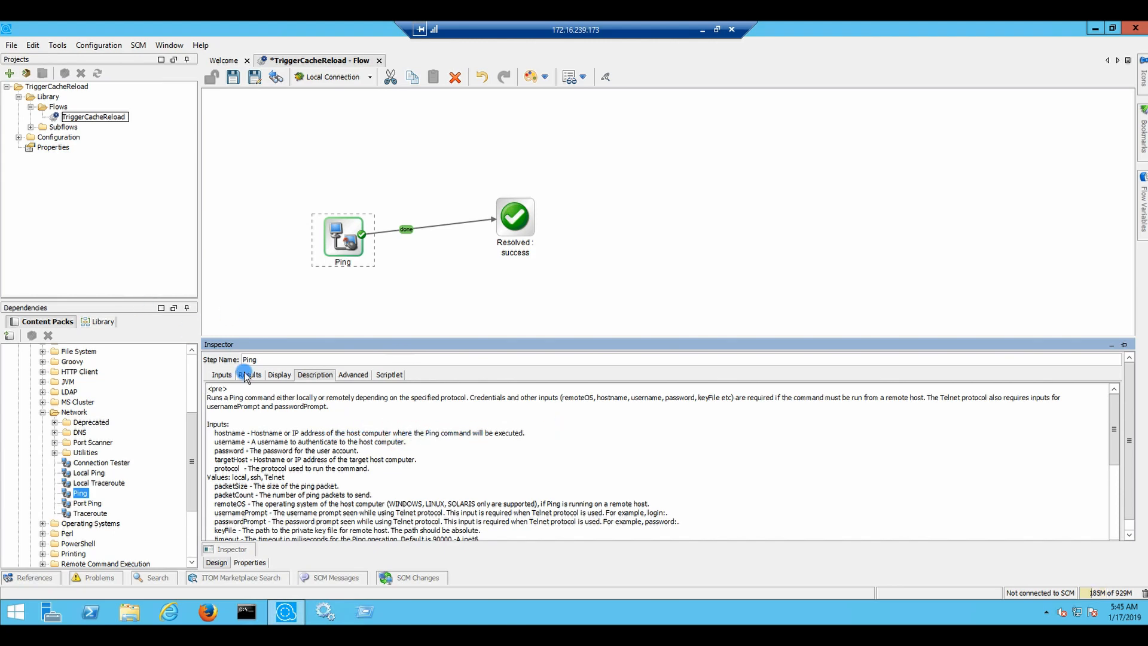
{"action": "left_click", "coordinate": [221, 375]}
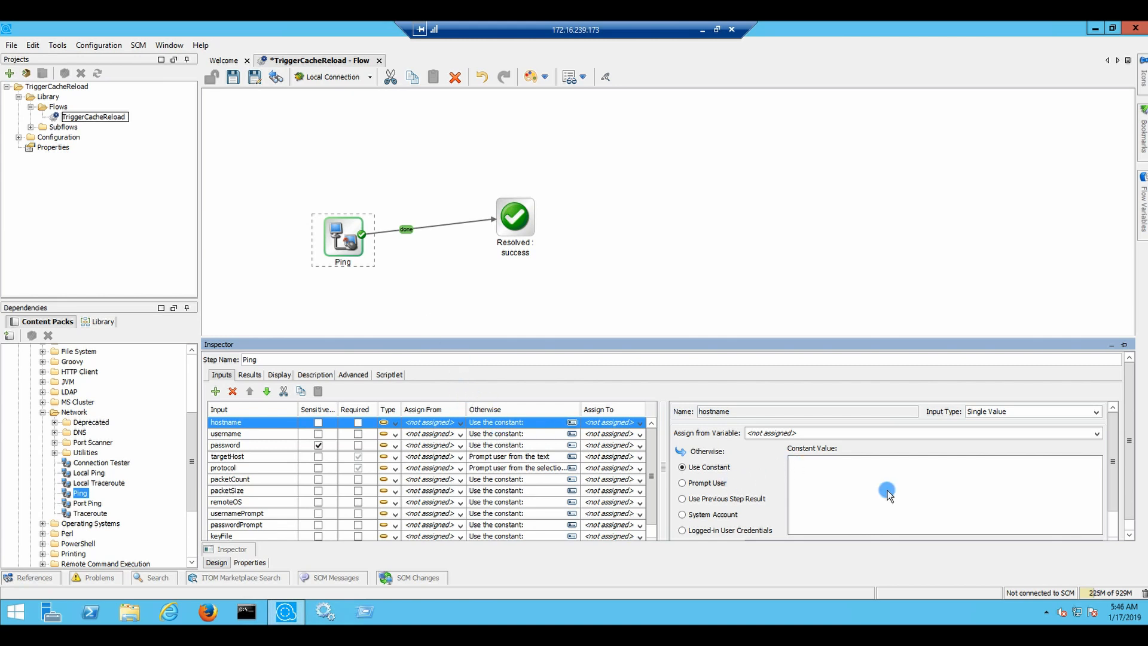
Set the hostname constant to master.mf-te.com and take username from the Username flow input
{"action": "left_click", "coordinate": [867, 486]}
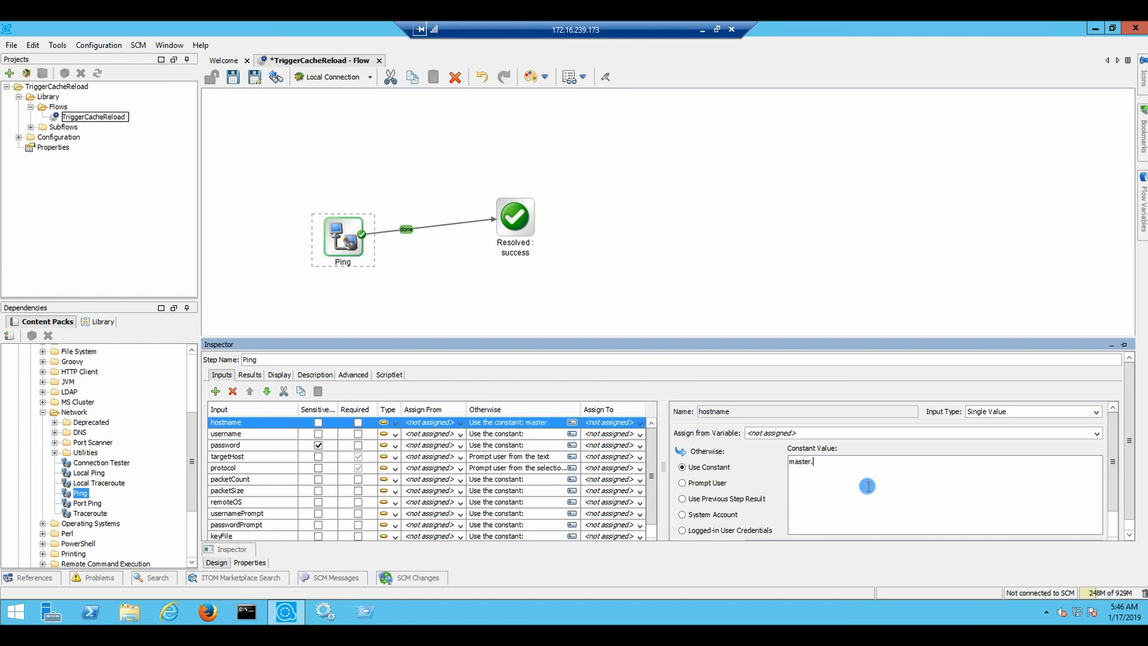
{"action": "type", "text": "master.mf-te.com"}
{"action": "left_click", "coordinate": [514, 436]}
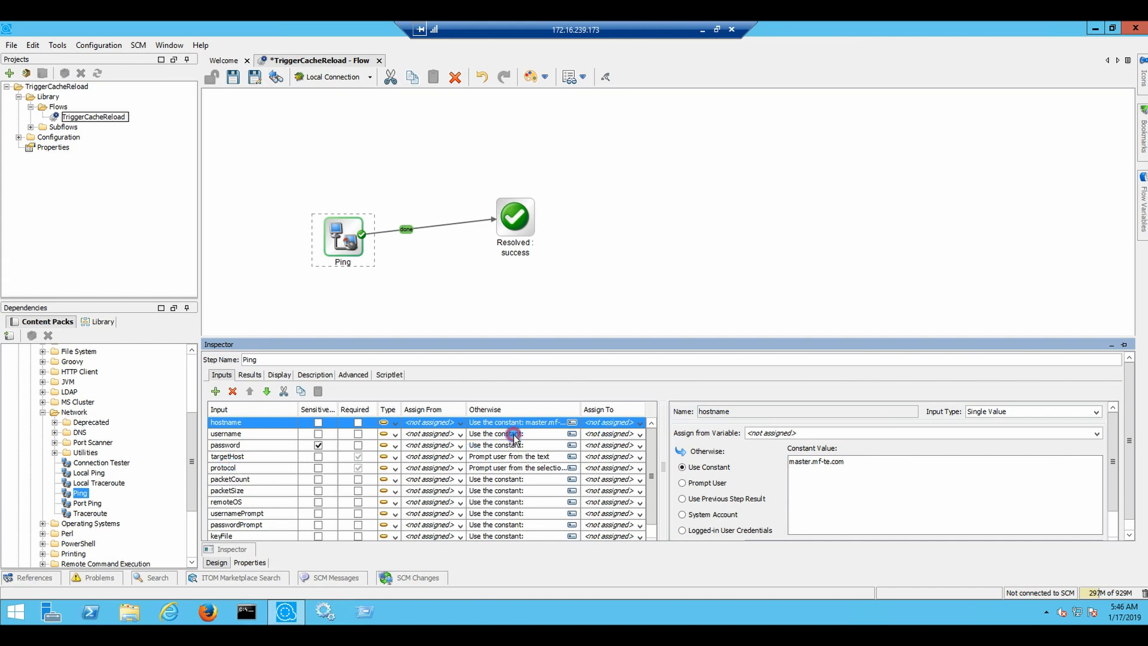
{"action": "left_click", "coordinate": [459, 434]}
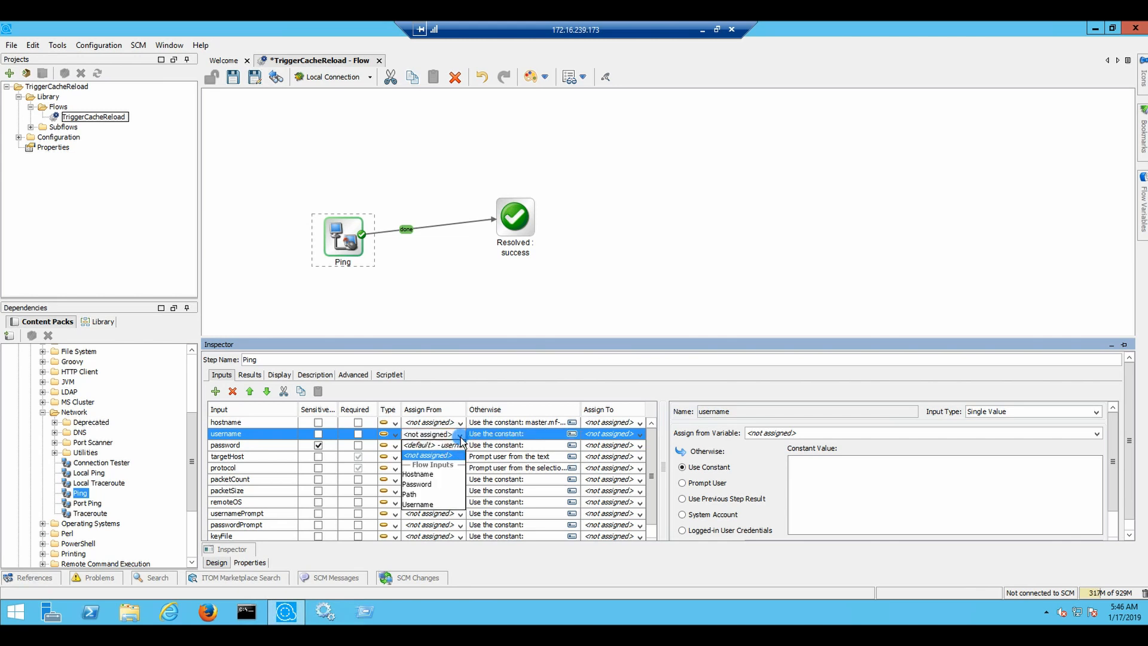
{"action": "left_click", "coordinate": [425, 474]}
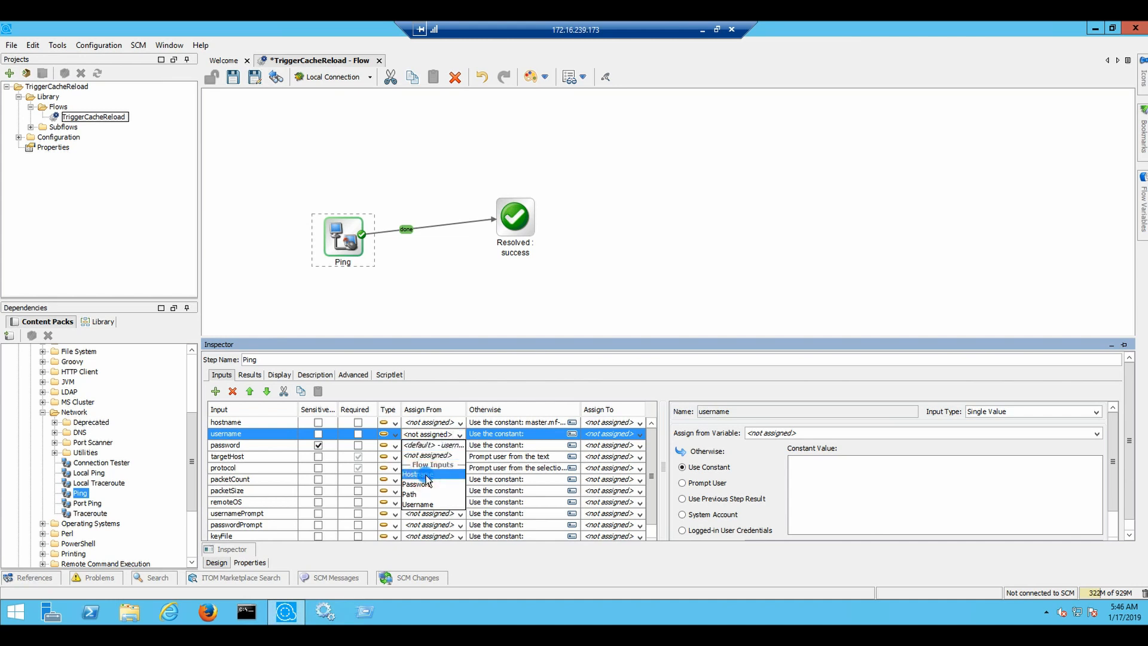
{"action": "left_click", "coordinate": [460, 435]}
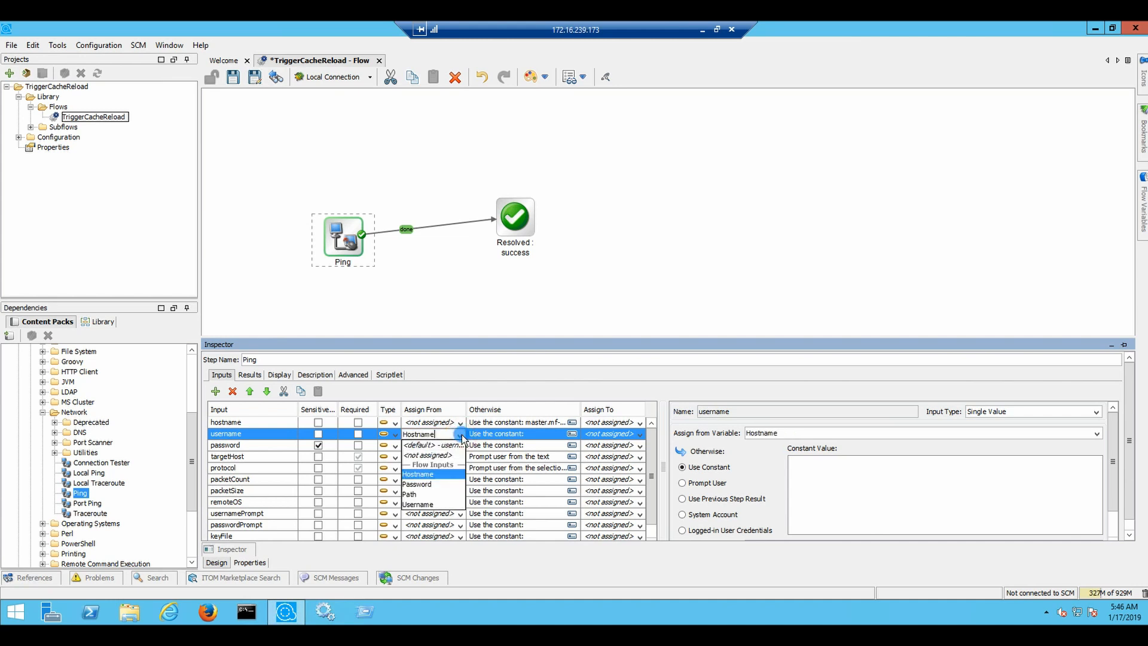
{"action": "left_click", "coordinate": [426, 506]}
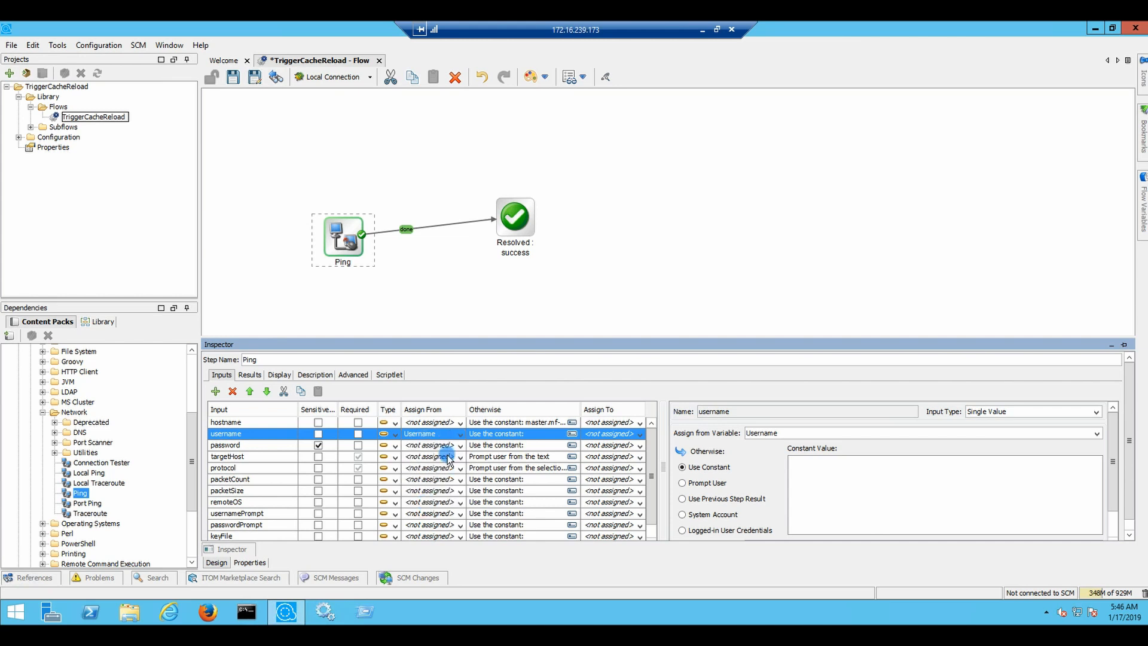
Assign password and targetHost from the Password and Hostname flow inputs, then save the flow
{"action": "left_click", "coordinate": [440, 446]}
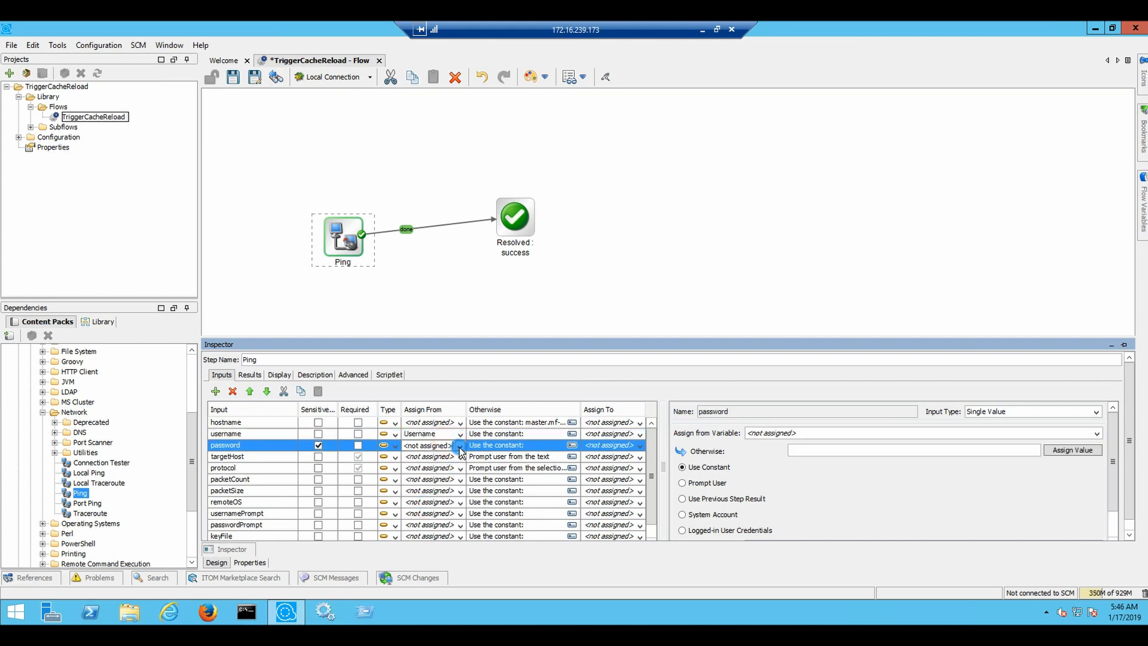
{"action": "left_click", "coordinate": [460, 446]}
{"action": "left_click", "coordinate": [431, 496]}
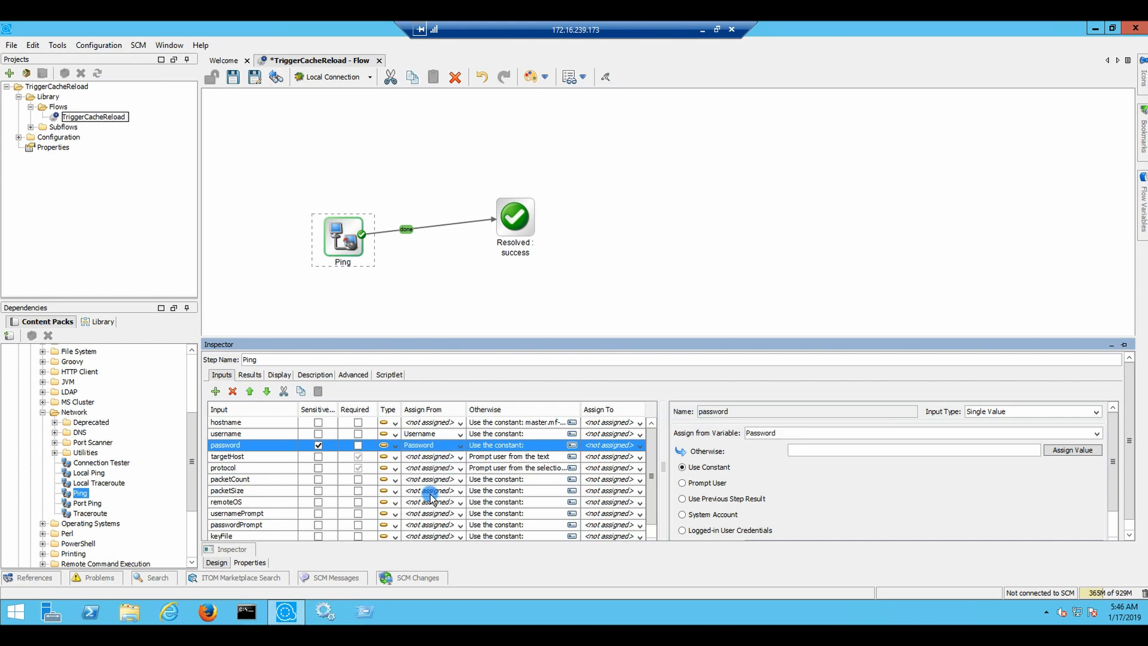
{"action": "left_click", "coordinate": [460, 457]}
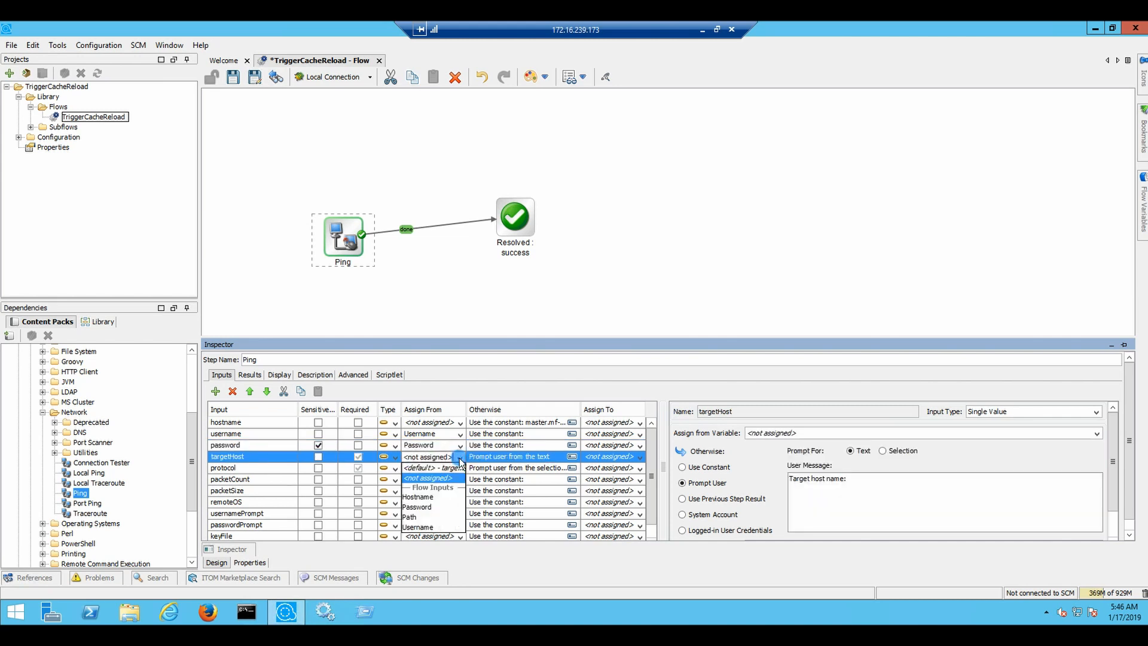
{"action": "left_click", "coordinate": [420, 497]}
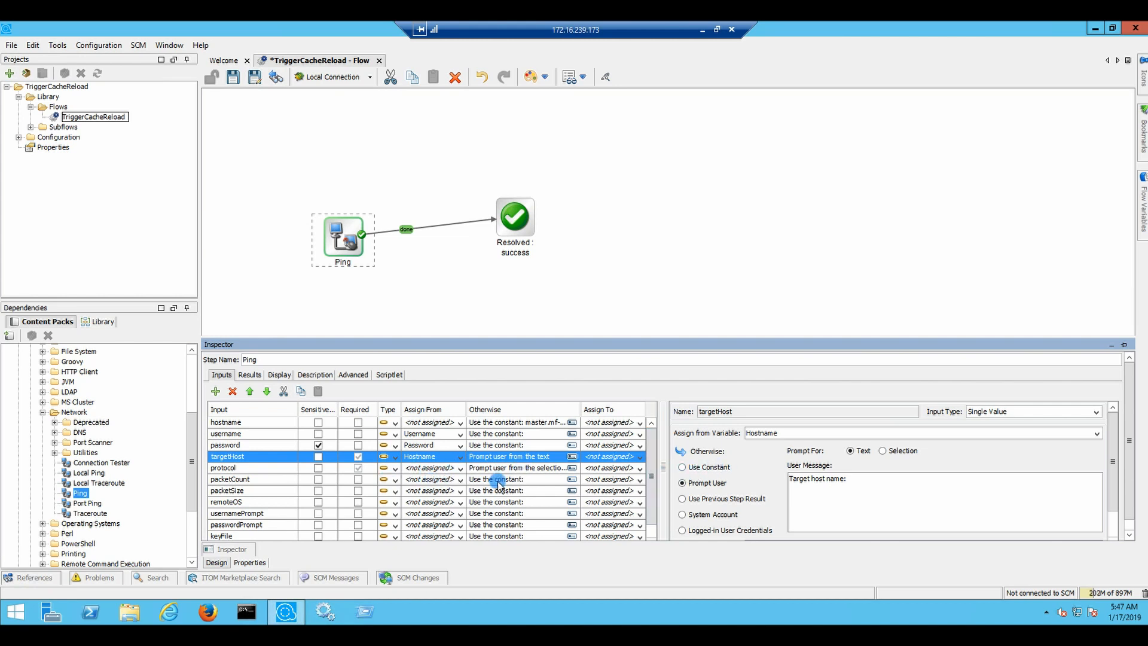
{"action": "scroll", "coordinate": [534, 493], "scroll_direction": "down", "scroll_amount": 1}
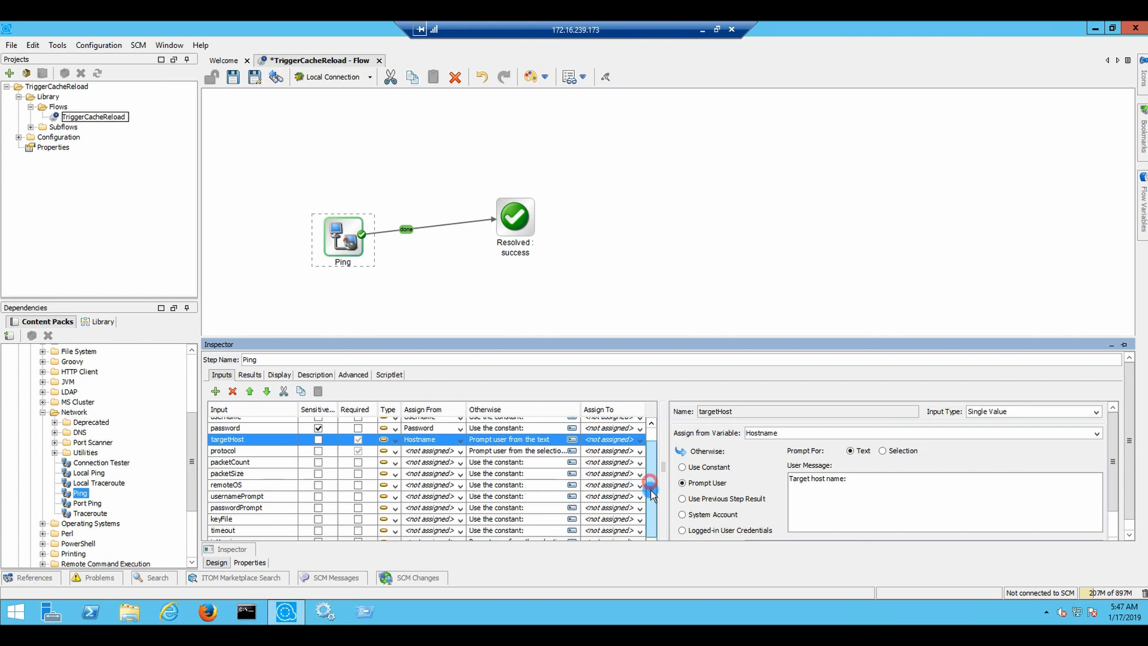
{"action": "scroll", "coordinate": [653, 455], "scroll_direction": "up", "scroll_amount": 1}
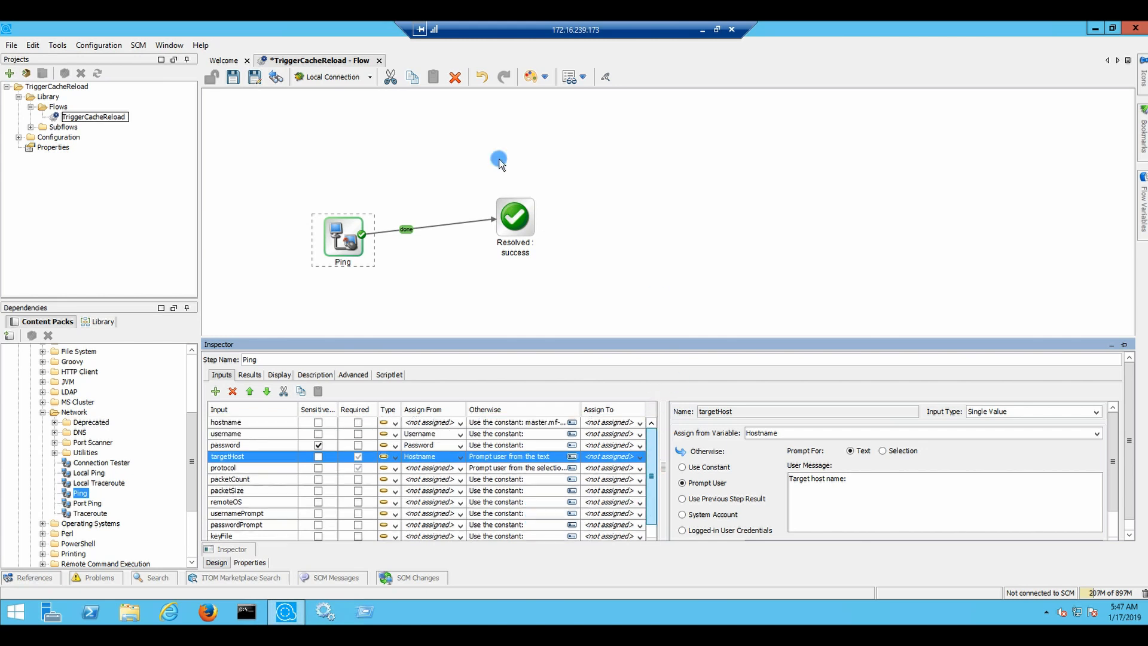
{"action": "left_click", "coordinate": [239, 78]}
{"action": "left_click", "coordinate": [272, 99]}
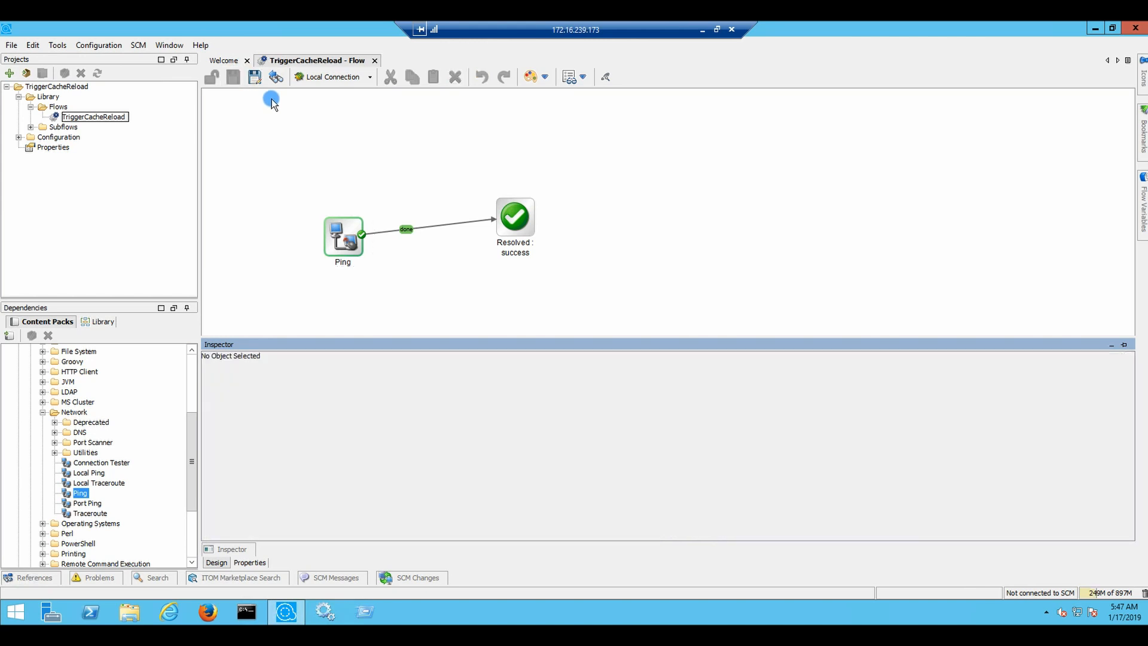
Start a debug run of TriggerCacheReload and continue the prompt with ssh as the protocol
{"action": "left_click", "coordinate": [319, 79]}
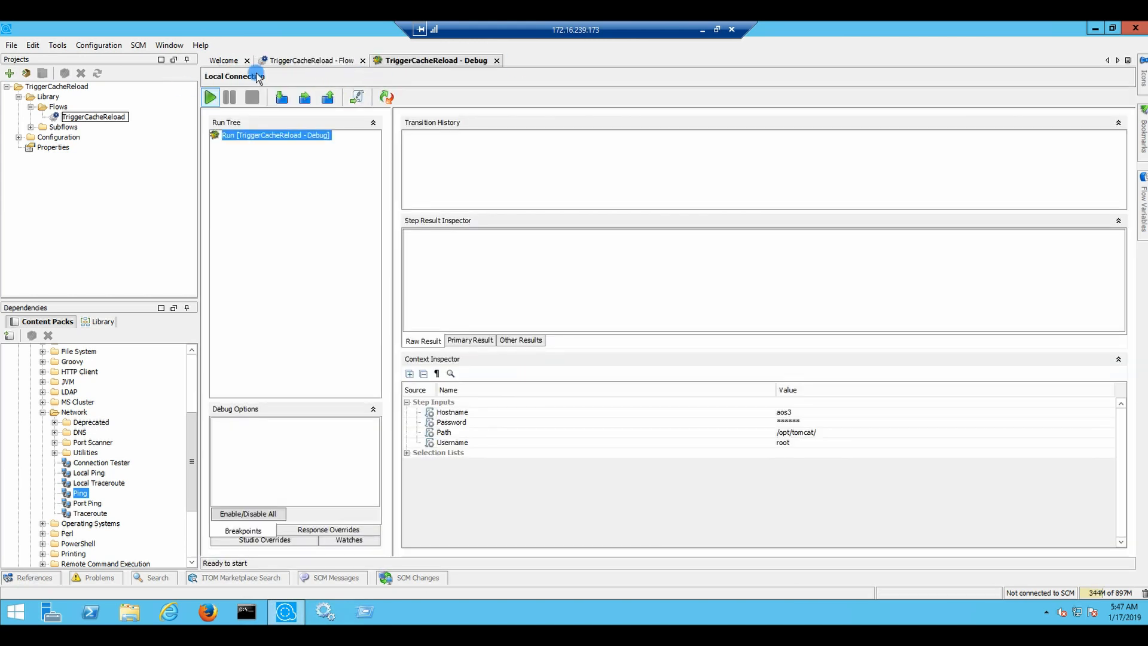
{"action": "left_click", "coordinate": [211, 96]}
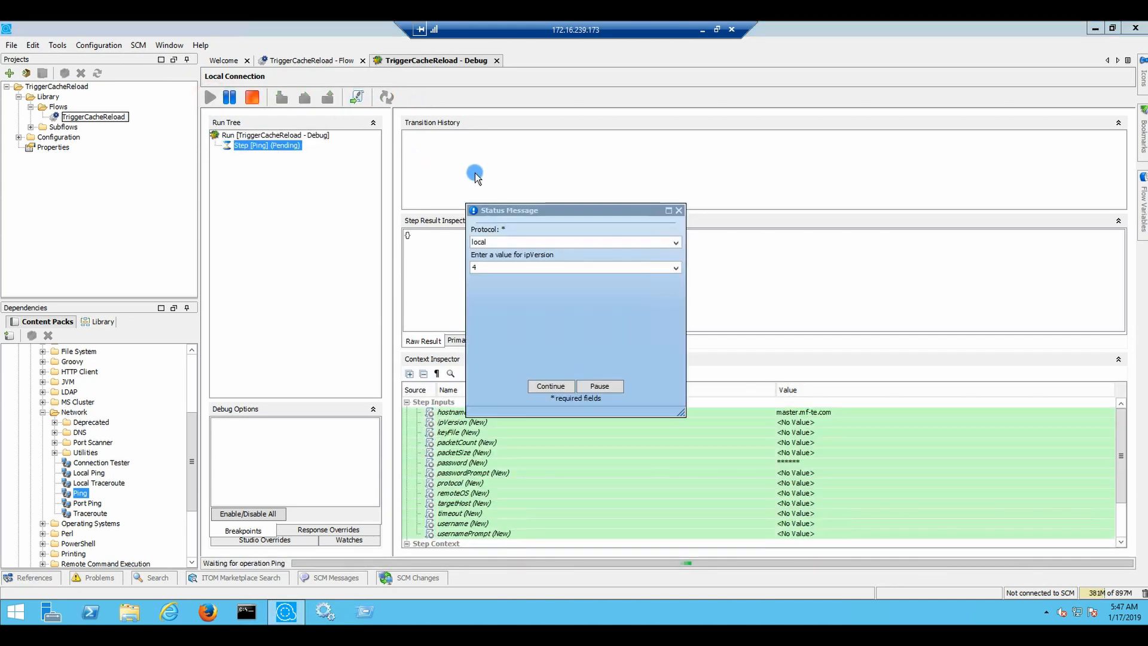
{"action": "left_click", "coordinate": [554, 241]}
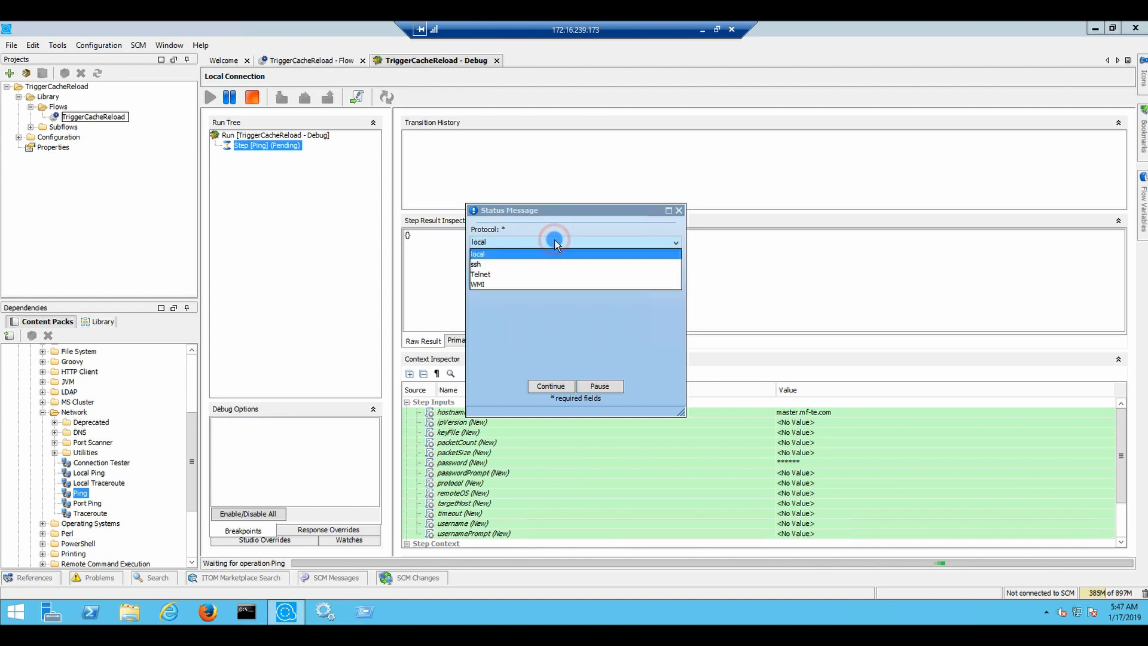
{"action": "left_click", "coordinate": [476, 265]}
{"action": "left_click", "coordinate": [560, 387]}
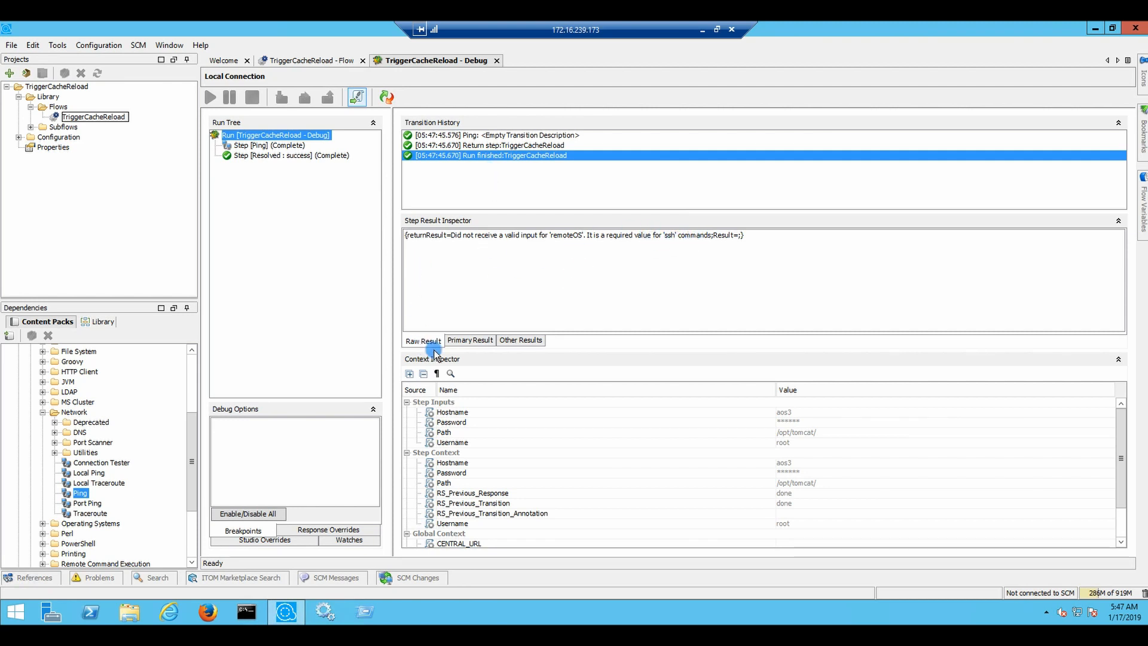
Inspect the Ping step's Primary, Other and Raw results for the missing remoteOS error, then return to the flow design
{"action": "left_click", "coordinate": [458, 342]}
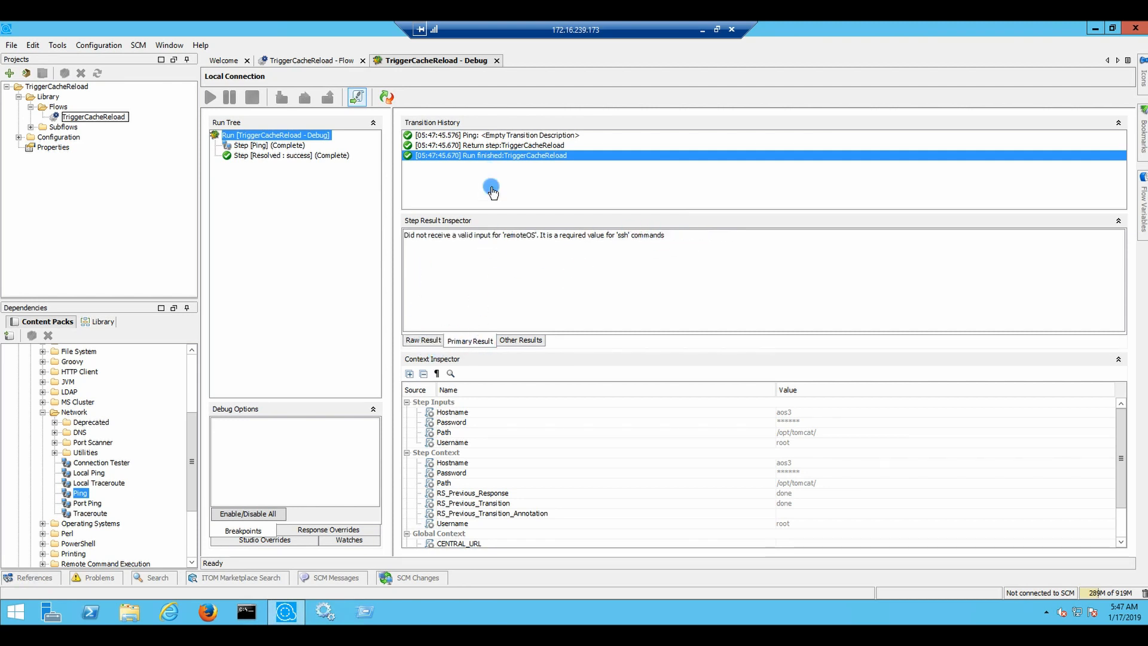
{"action": "left_click", "coordinate": [523, 339]}
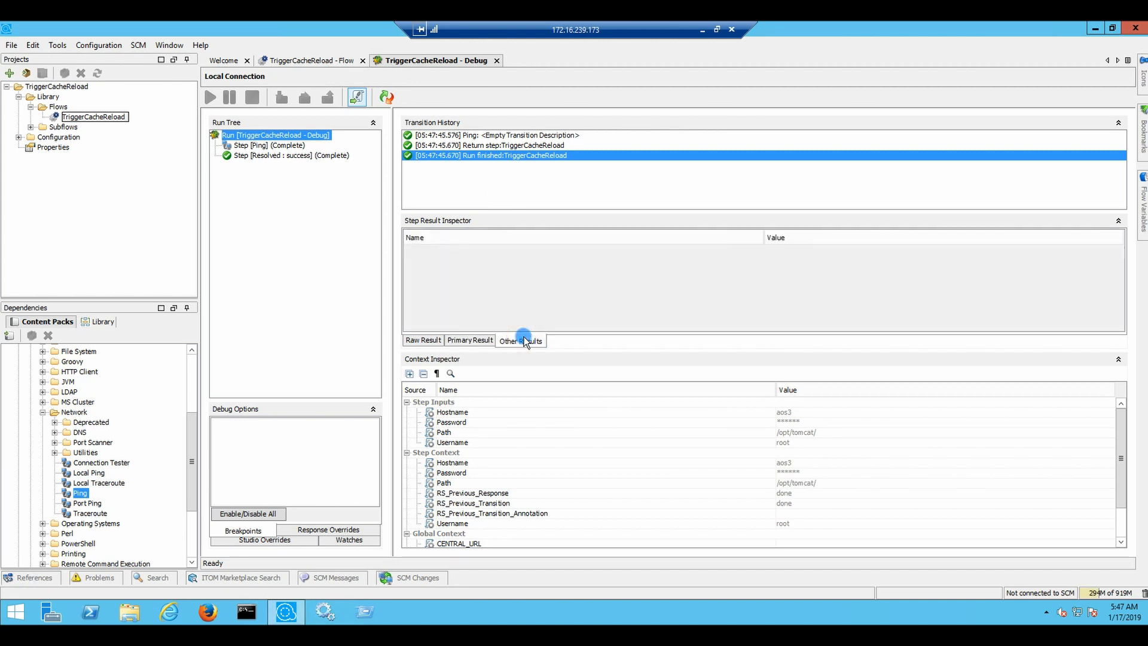
{"action": "left_click", "coordinate": [468, 341]}
{"action": "left_click", "coordinate": [342, 141]}
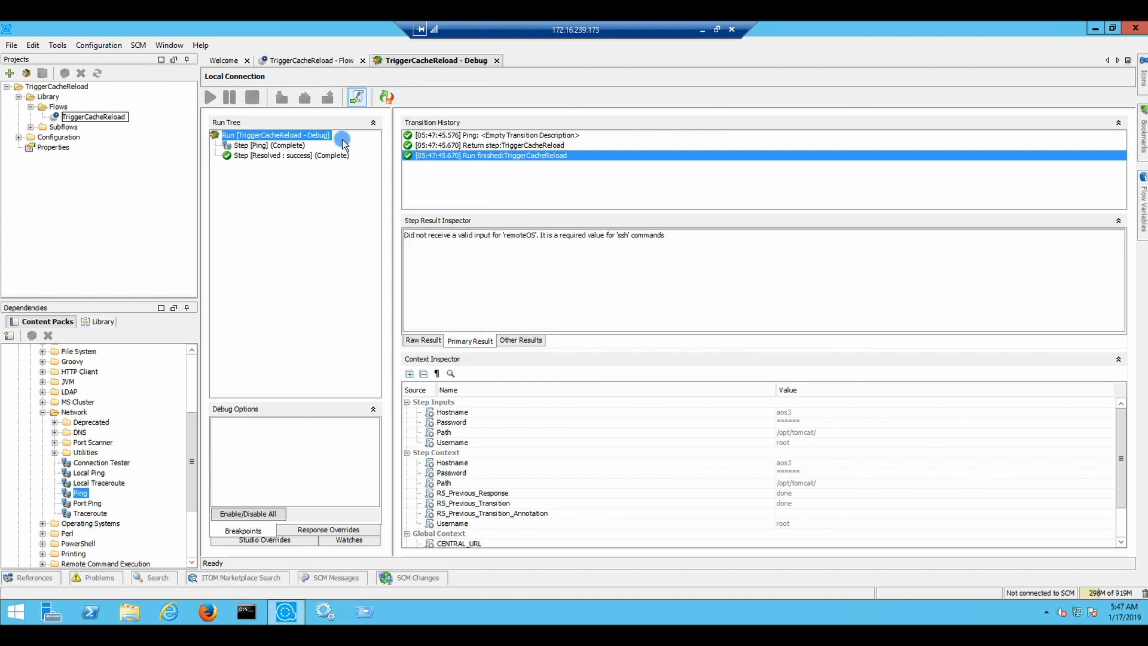
{"action": "left_click", "coordinate": [289, 145]}
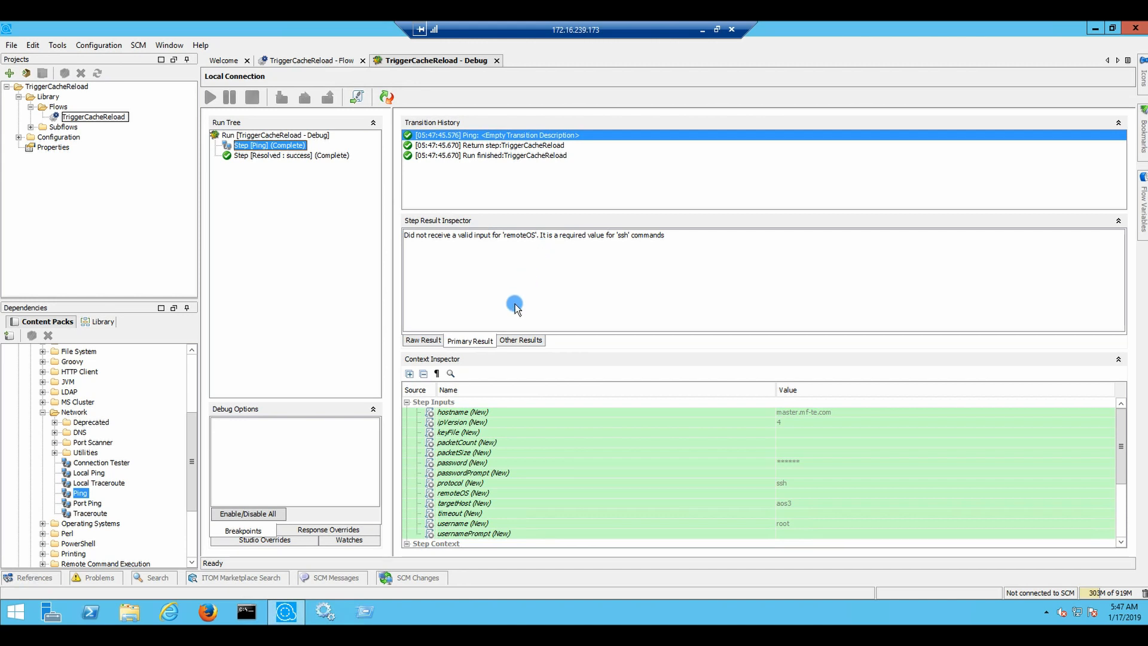
{"action": "left_click", "coordinate": [416, 341]}
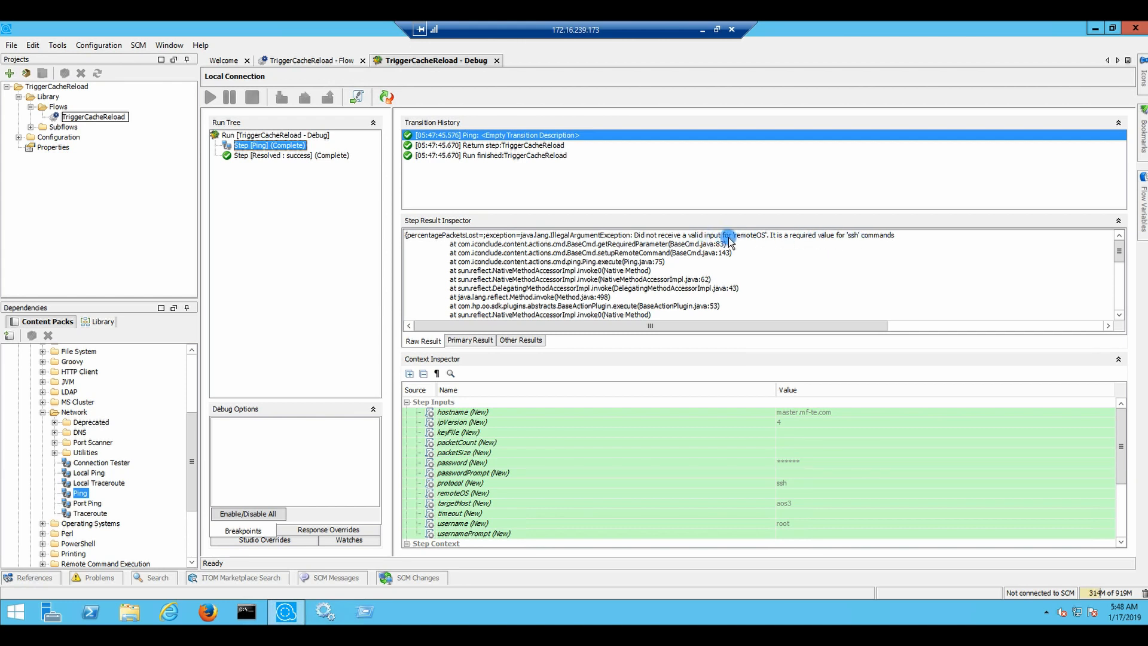
{"action": "mouse_move", "coordinate": [770, 324]}
{"action": "left_mouse_down"}
{"action": "mouse_move", "coordinate": [953, 328]}
{"action": "mouse_move", "coordinate": [789, 328]}
{"action": "left_mouse_up"}
{"action": "left_click", "coordinate": [316, 59]}
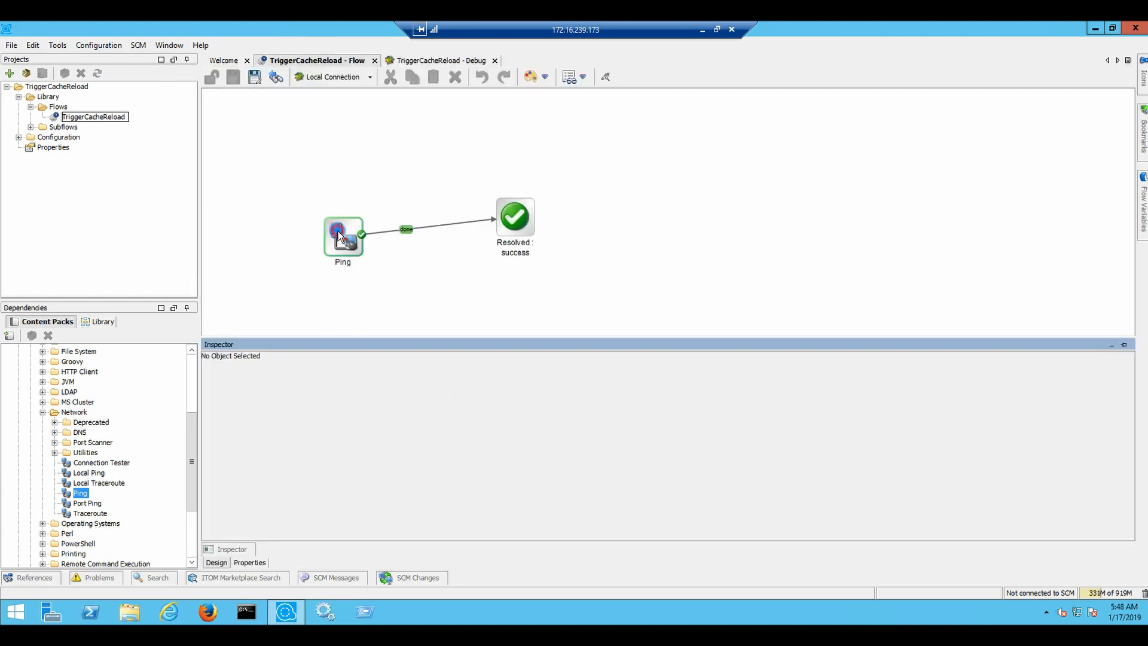
Open Ping's inputs, select remoteOS, and look up the supported OS name LINUX in the description
{"action": "left_click", "coordinate": [357, 239]}
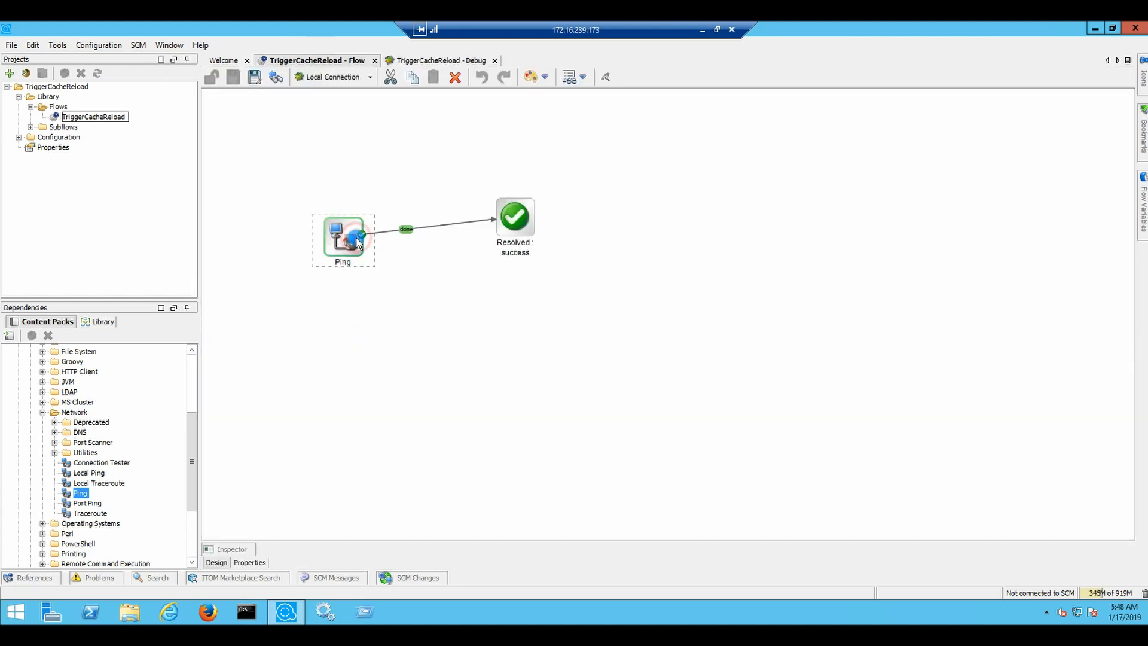
{"action": "double_click", "coordinate": [358, 239]}
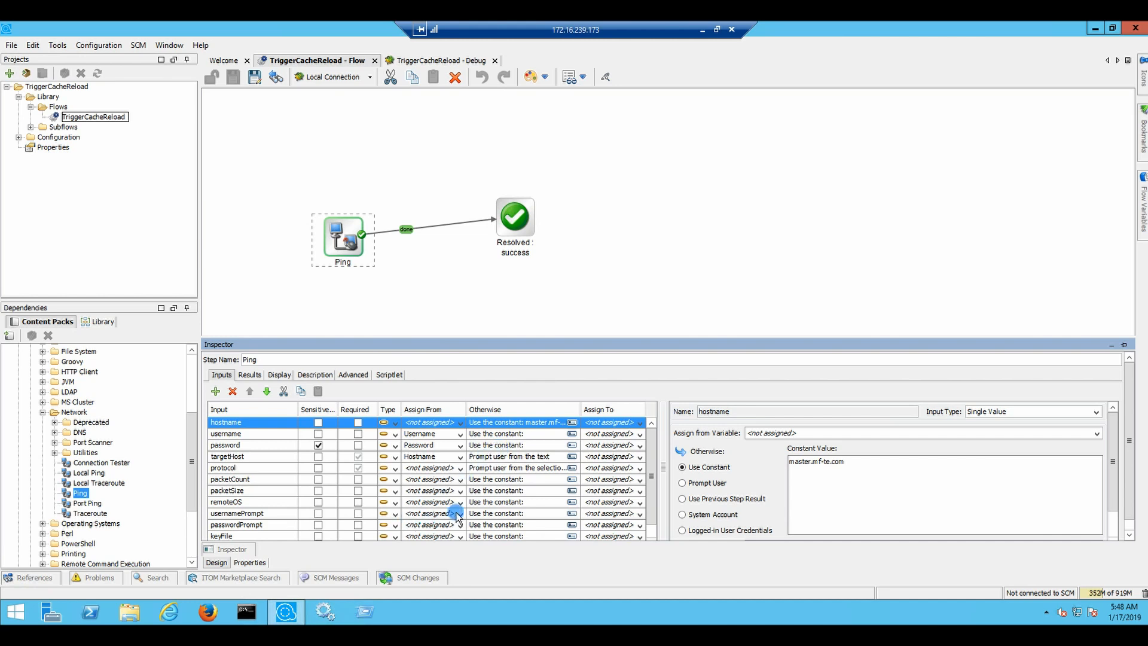
{"action": "left_click", "coordinate": [508, 502]}
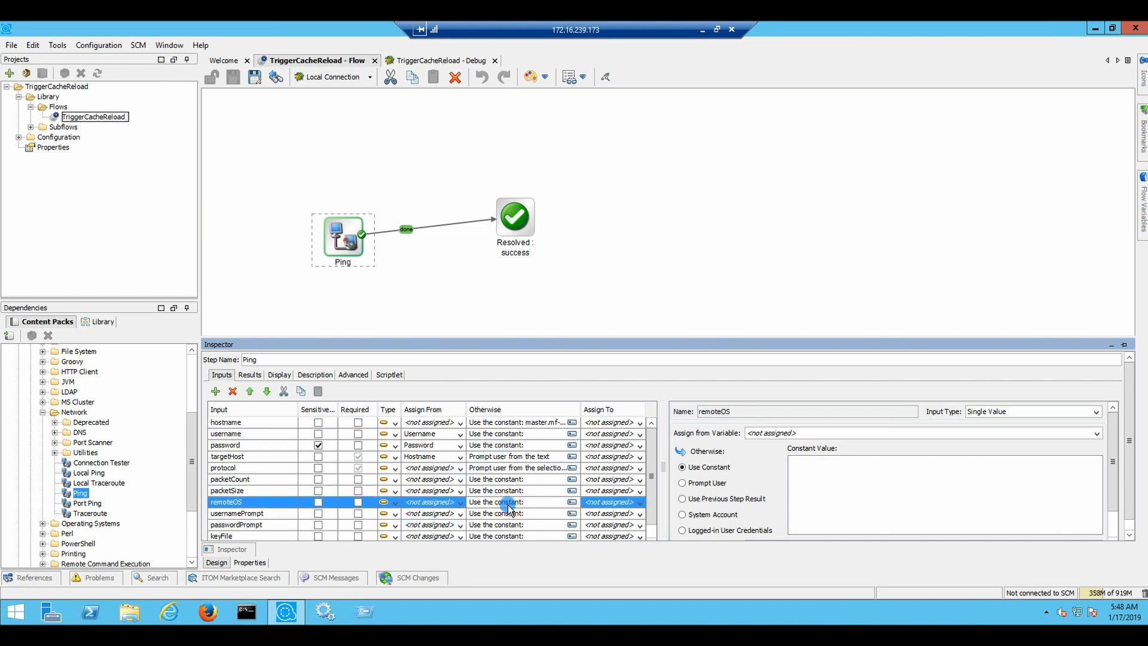
{"action": "left_click", "coordinate": [830, 473]}
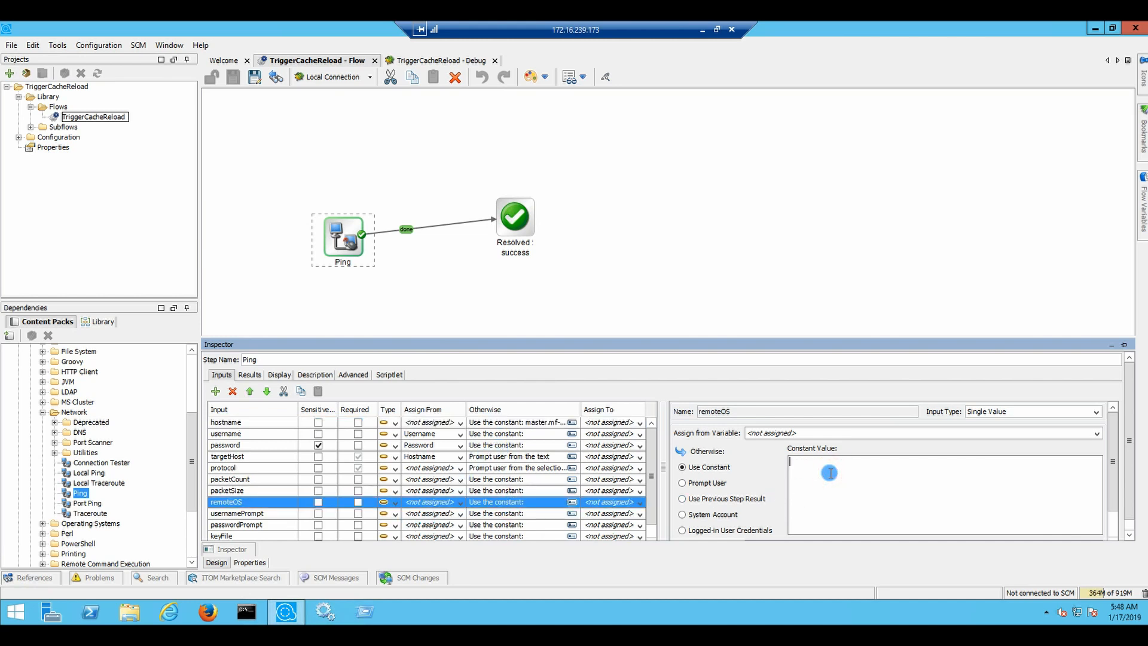
{"action": "left_click", "coordinate": [310, 378]}
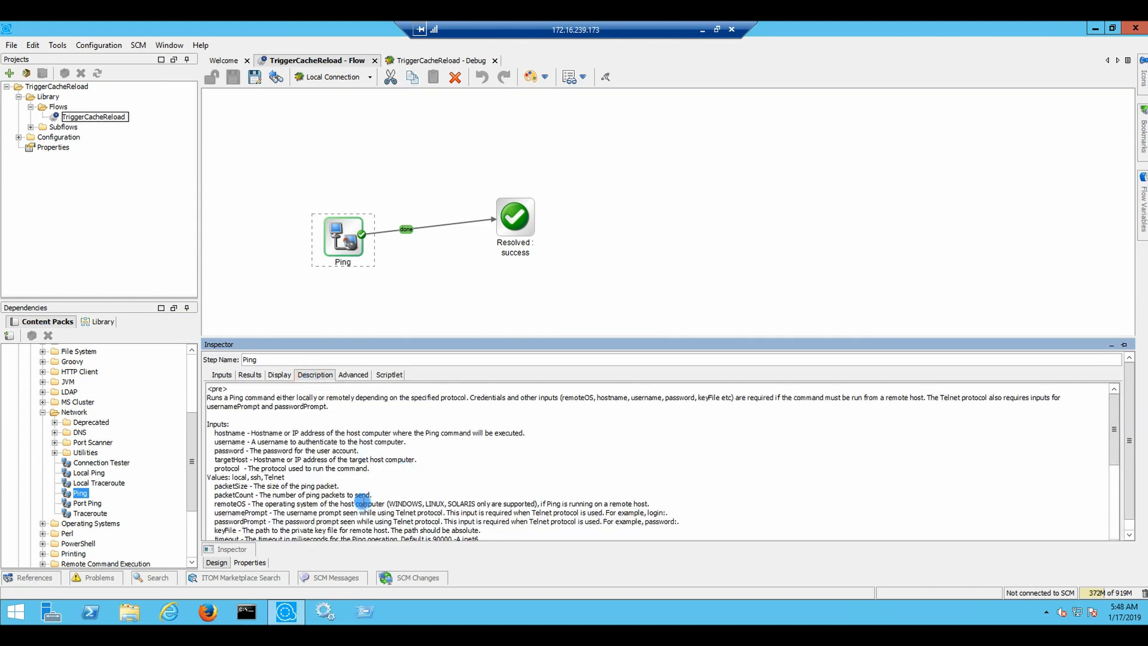
{"action": "double_click", "coordinate": [435, 504]}
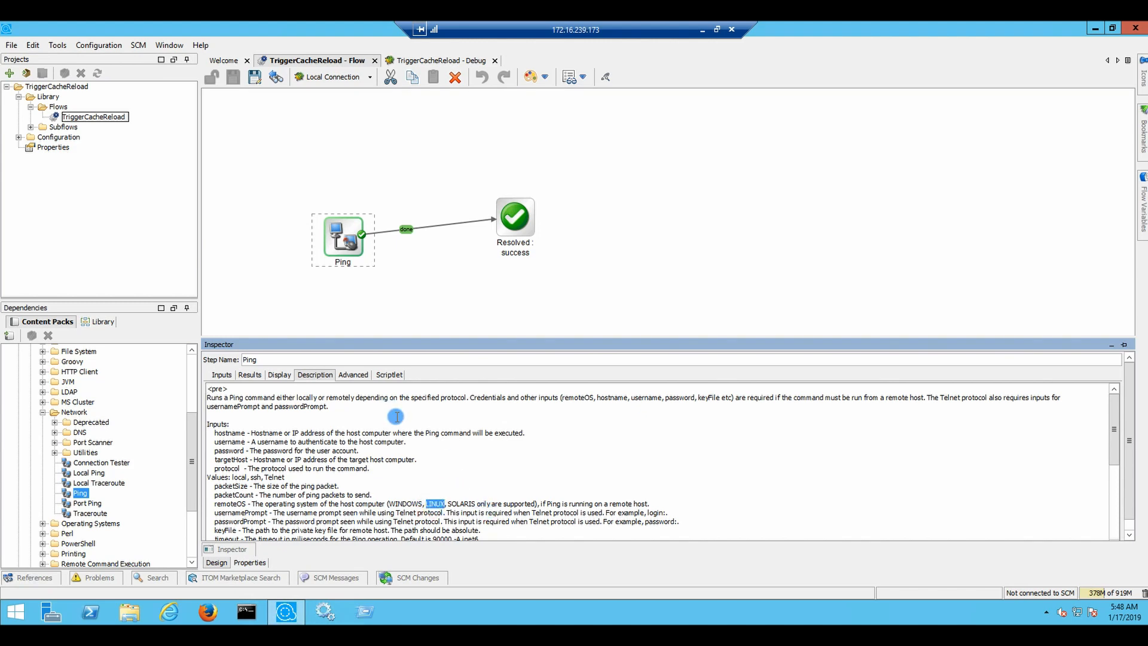
{"action": "left_click", "coordinate": [221, 375]}
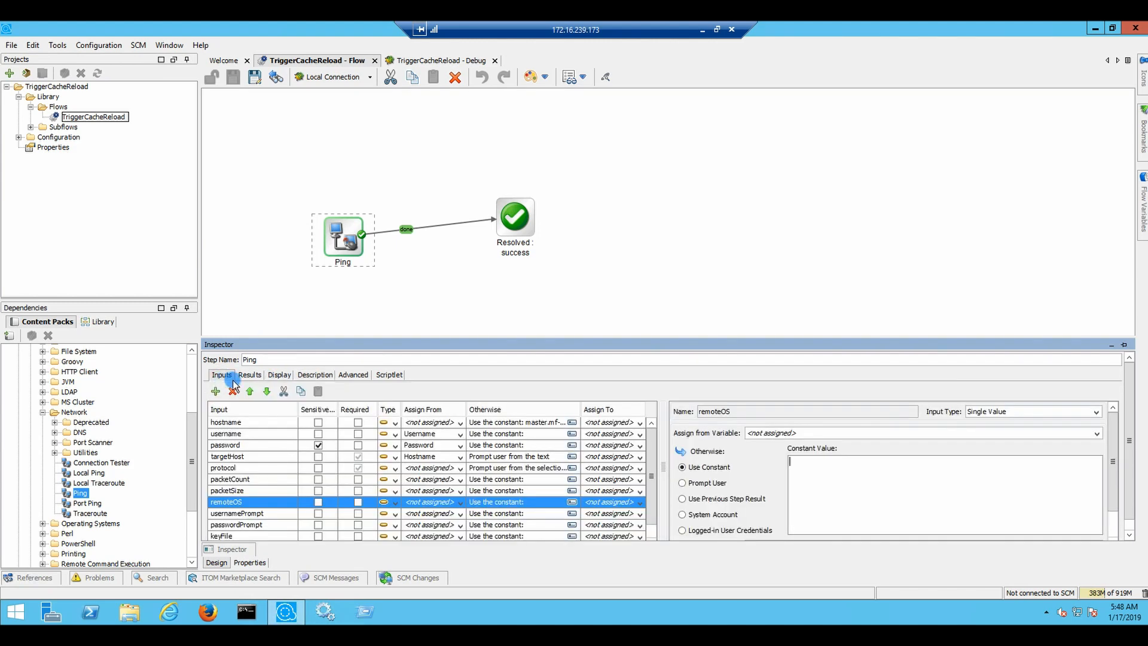
Enter LINUX as the remoteOS constant value and save the flow
{"action": "left_click", "coordinate": [806, 482]}
{"action": "type", "text": "LINUX"}
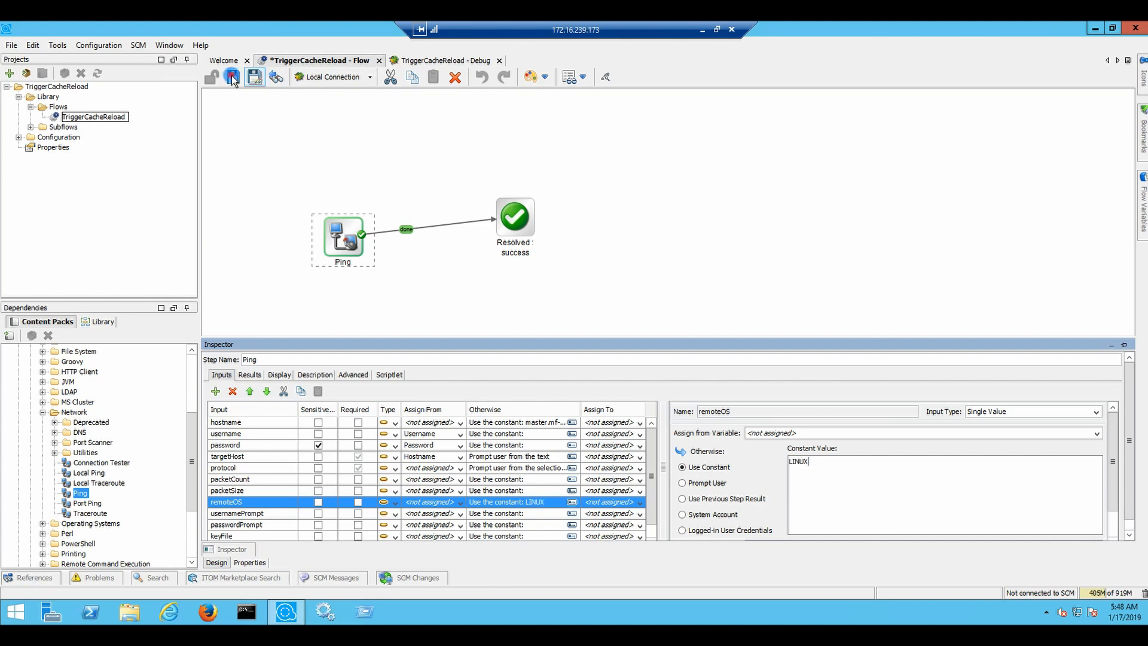
{"action": "left_click", "coordinate": [232, 78]}
{"action": "left_click", "coordinate": [262, 117]}
{"action": "left_click", "coordinate": [326, 81]}
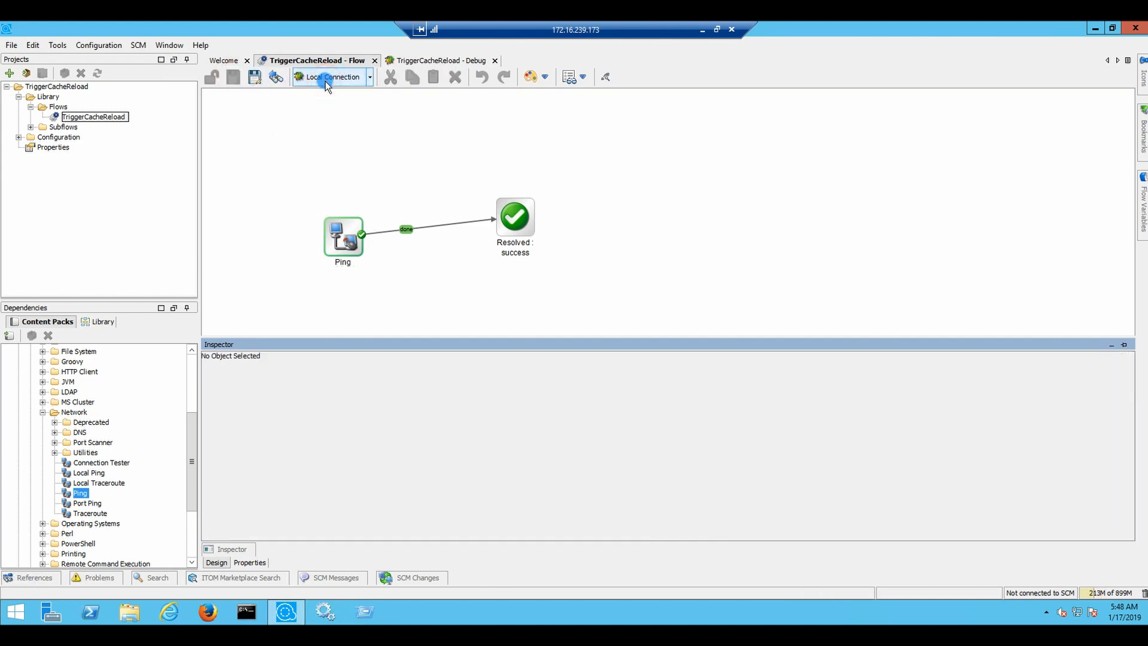
Restart the debug run and continue with ssh selected as the protocol
{"action": "left_click", "coordinate": [389, 99]}
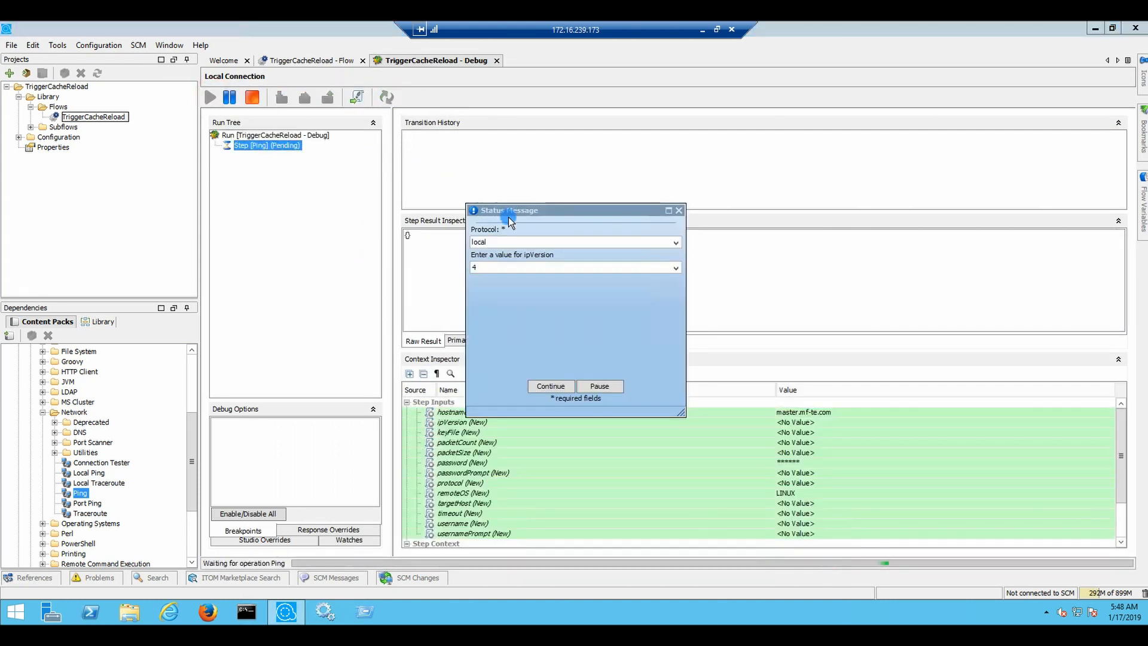
{"action": "left_click", "coordinate": [527, 242]}
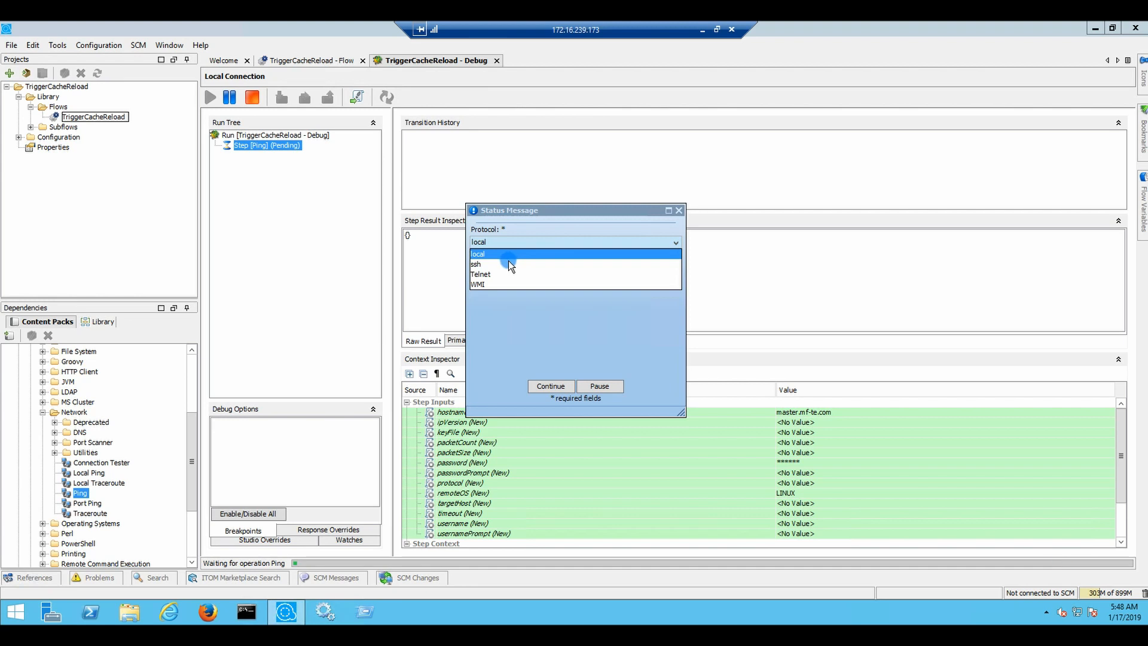
{"action": "left_click", "coordinate": [508, 264]}
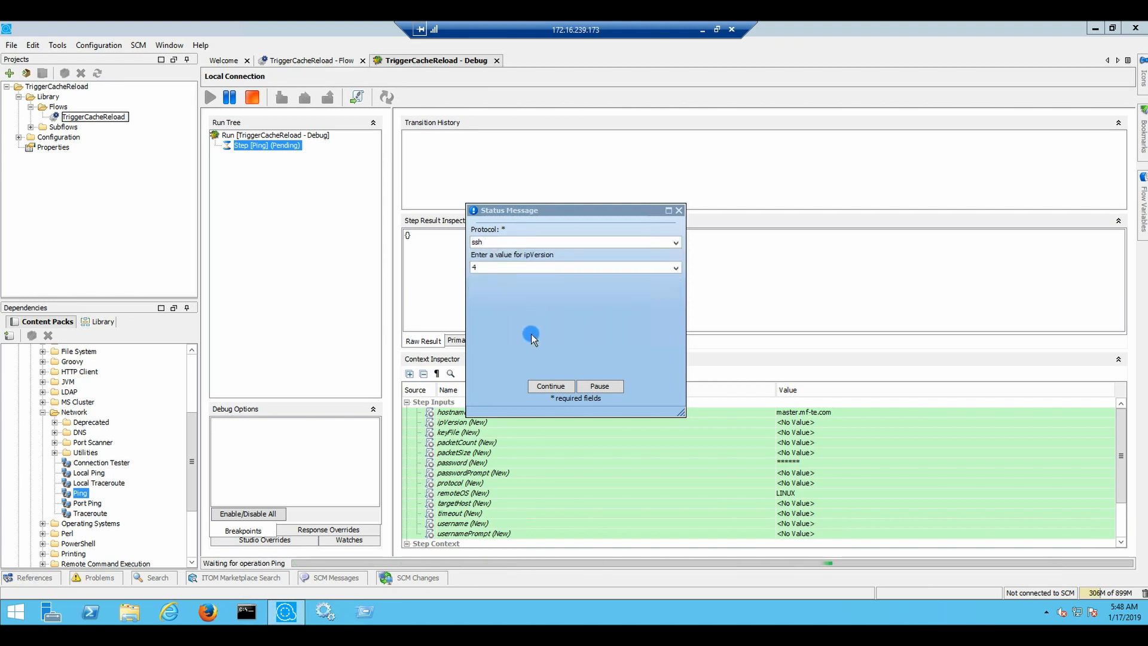
{"action": "left_click", "coordinate": [542, 387]}
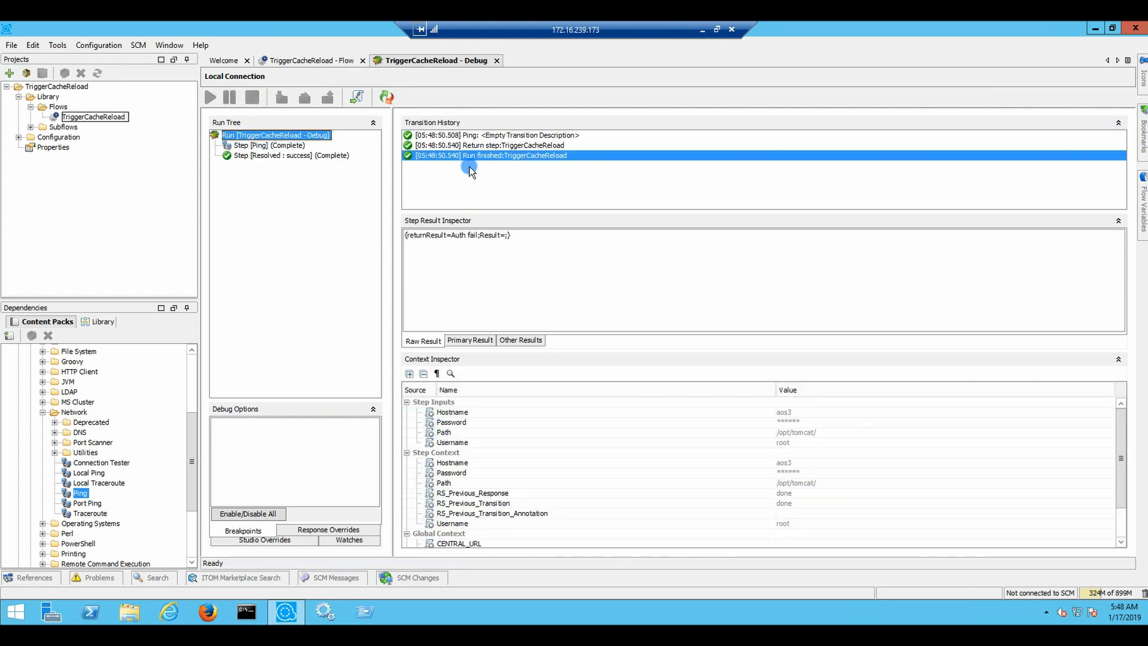
Review the Primary, Other and Raw results of the run and its transitions, showing Auth fail
{"action": "left_click", "coordinate": [466, 338]}
{"action": "left_click", "coordinate": [522, 340]}
{"action": "left_click", "coordinate": [472, 339]}
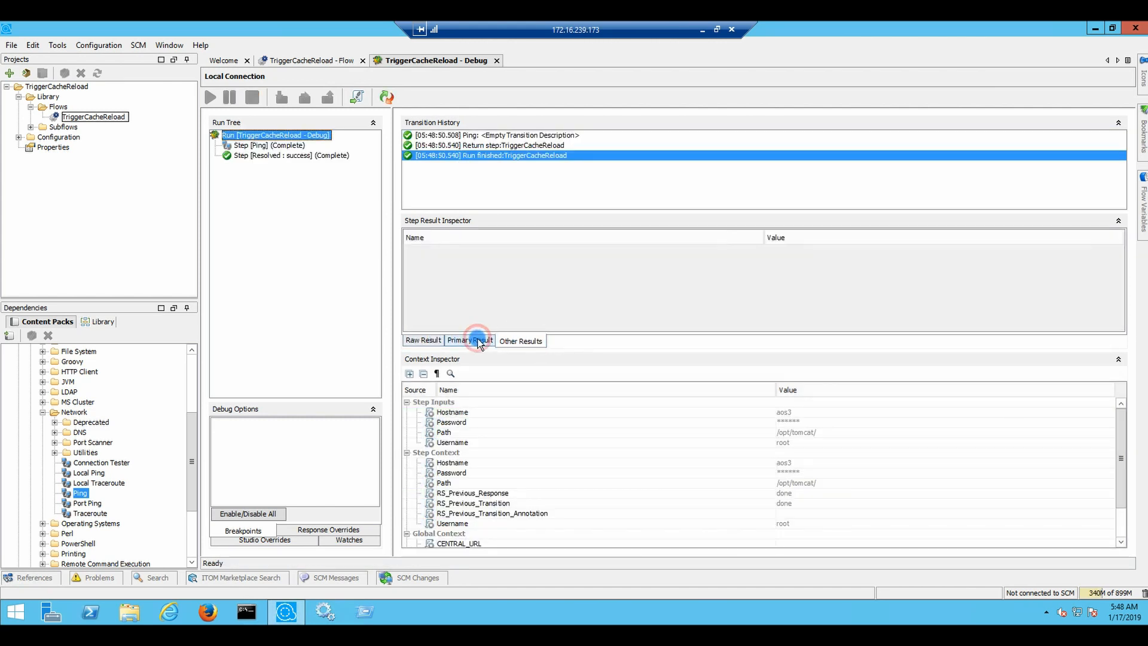
{"action": "left_click", "coordinate": [412, 339]}
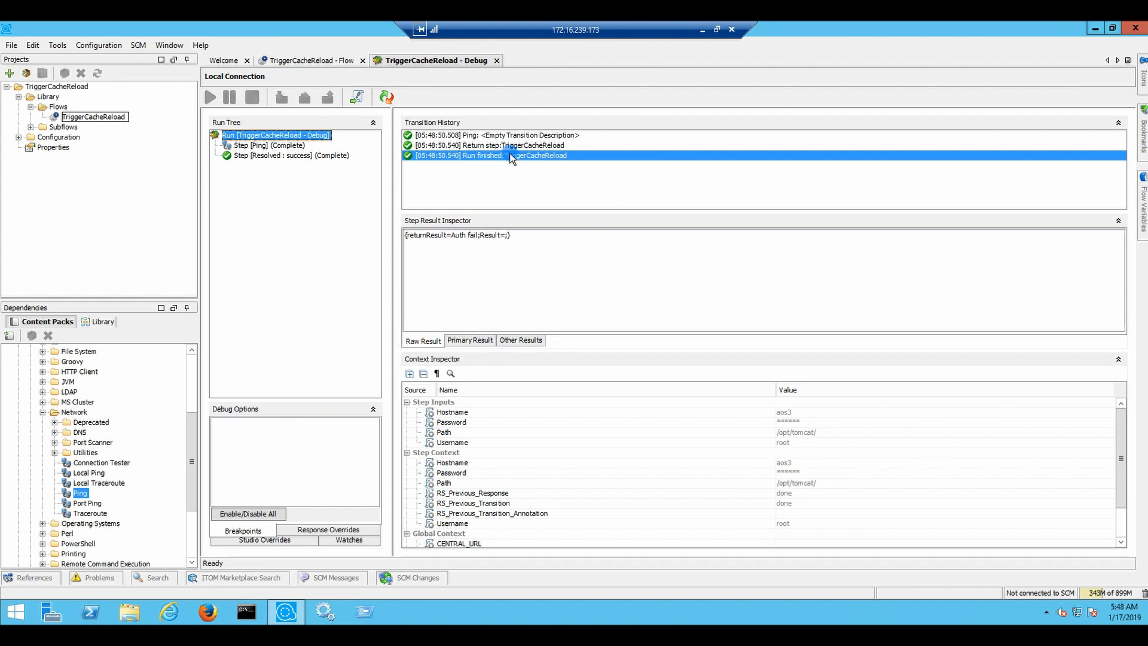
{"action": "left_click", "coordinate": [496, 147]}
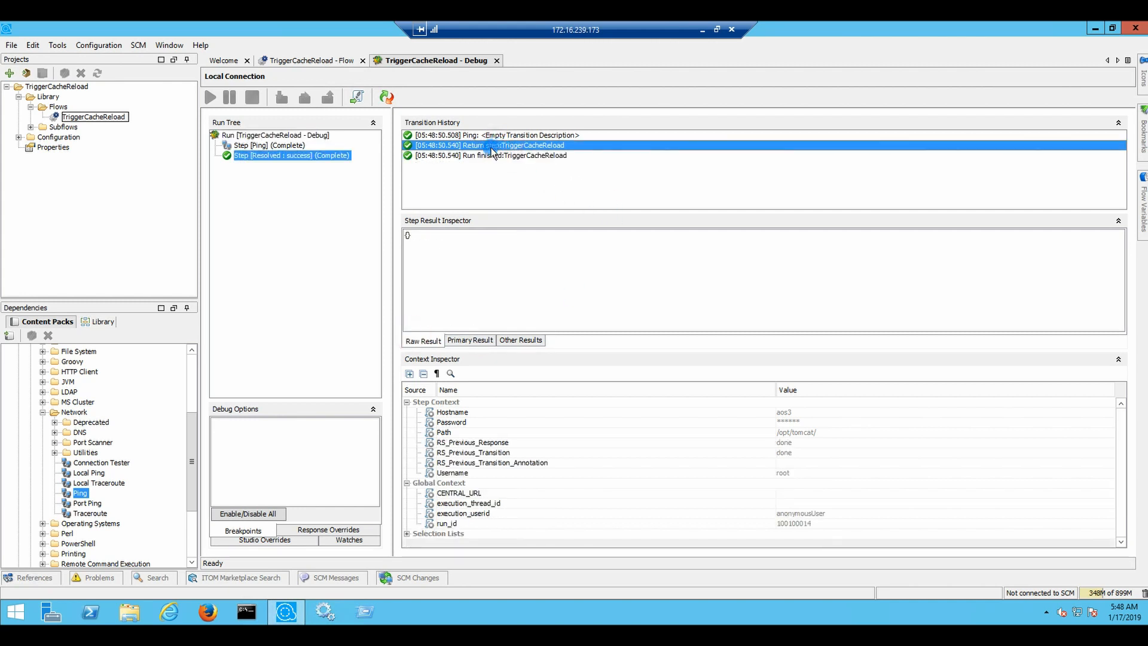
{"action": "left_click", "coordinate": [480, 339]}
{"action": "left_click", "coordinate": [523, 341]}
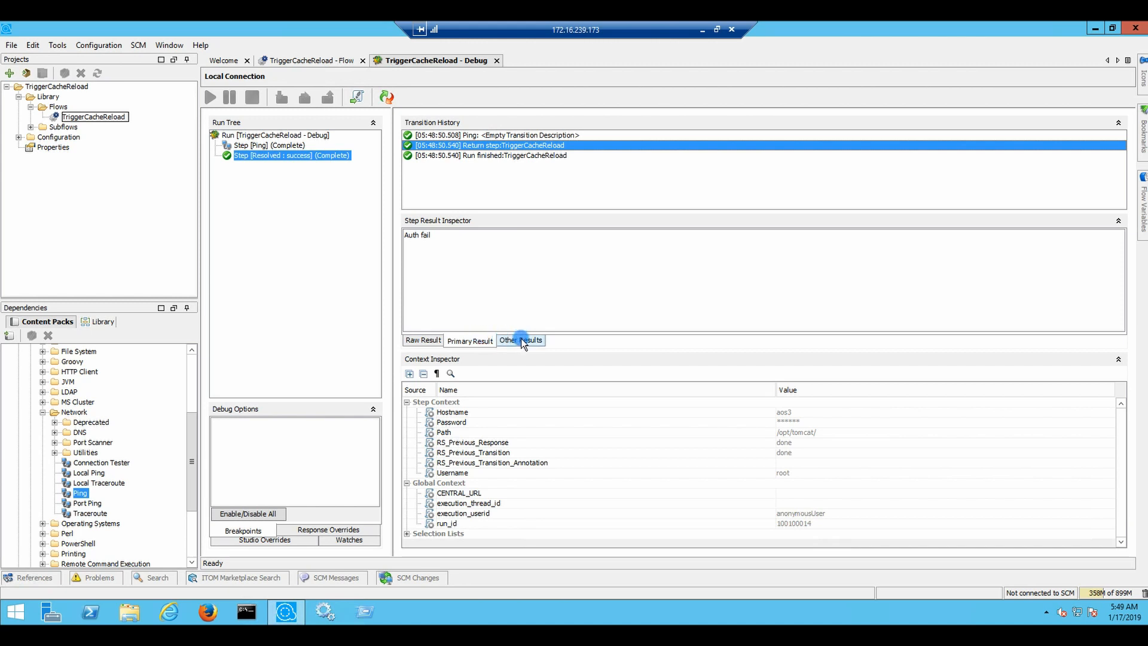
{"action": "left_click", "coordinate": [482, 155]}
{"action": "left_click", "coordinate": [429, 341]}
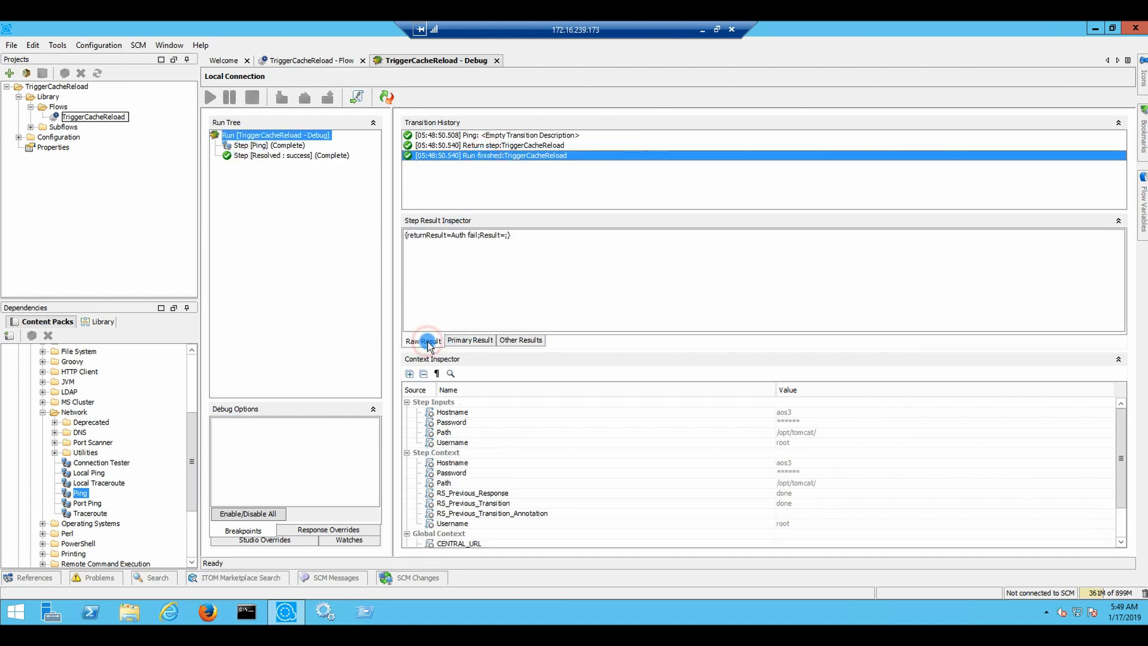
{"action": "left_click", "coordinate": [472, 342]}
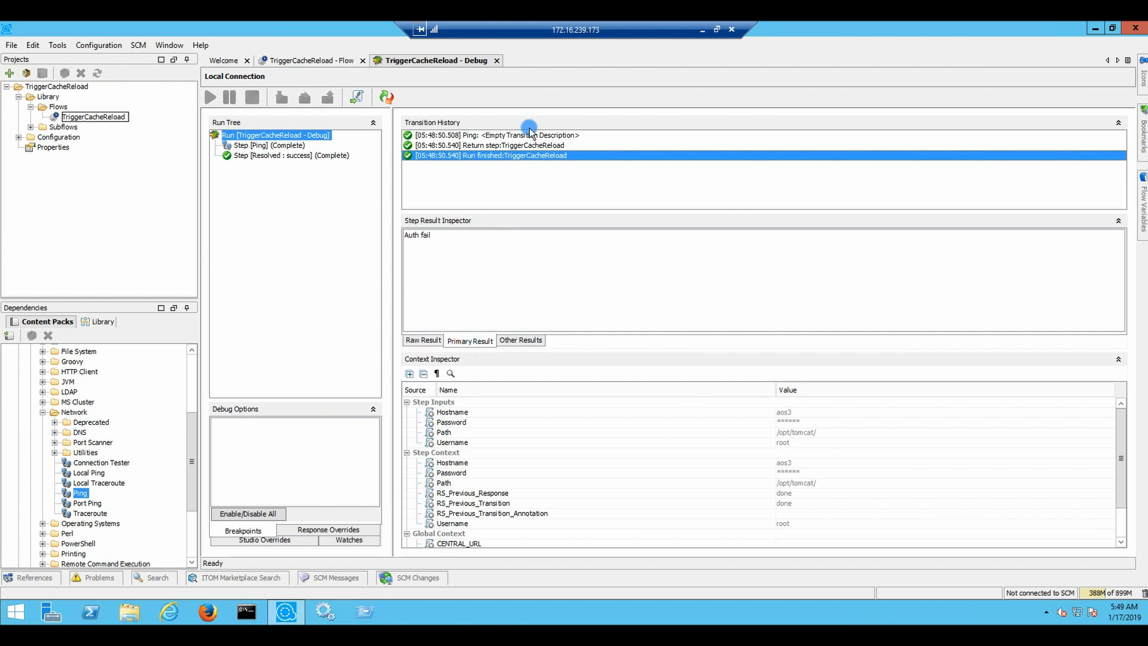
Browse the response overrides, studio overrides and watch list in Debug Options
{"action": "left_click", "coordinate": [361, 97]}
{"action": "left_click", "coordinate": [331, 531]}
{"action": "left_click", "coordinate": [275, 539]}
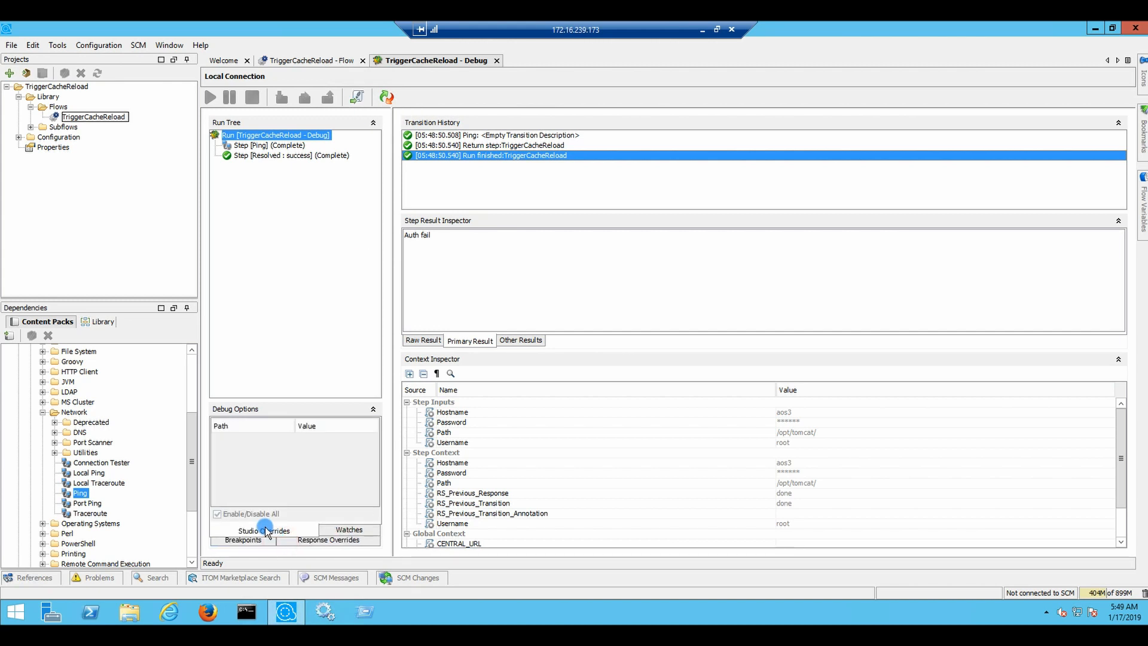
{"action": "left_click", "coordinate": [348, 531]}
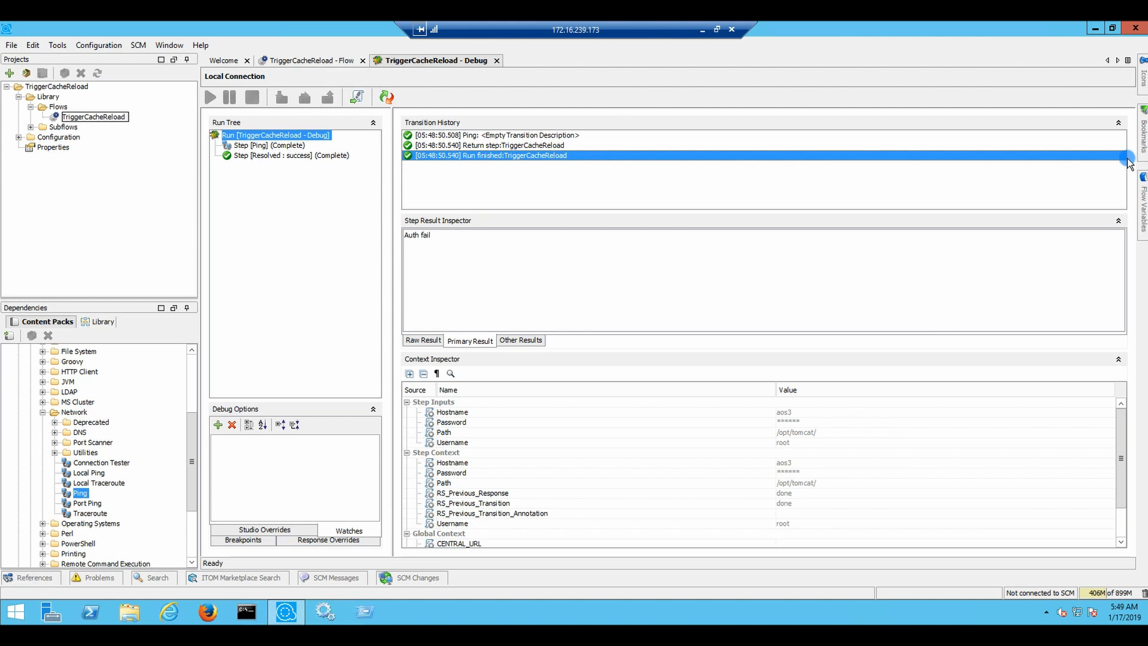
Inspect the inputs and password Ping received and the Return step's results, then go back to the flow design
{"action": "left_click", "coordinate": [542, 137]}
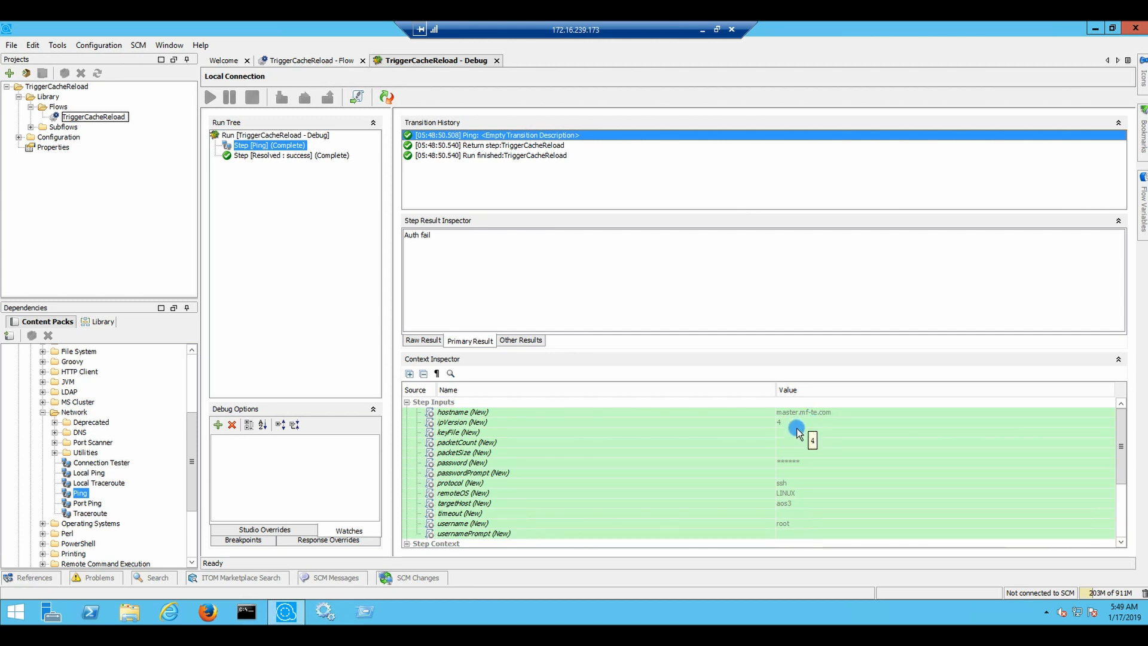
{"action": "left_click", "coordinate": [788, 463]}
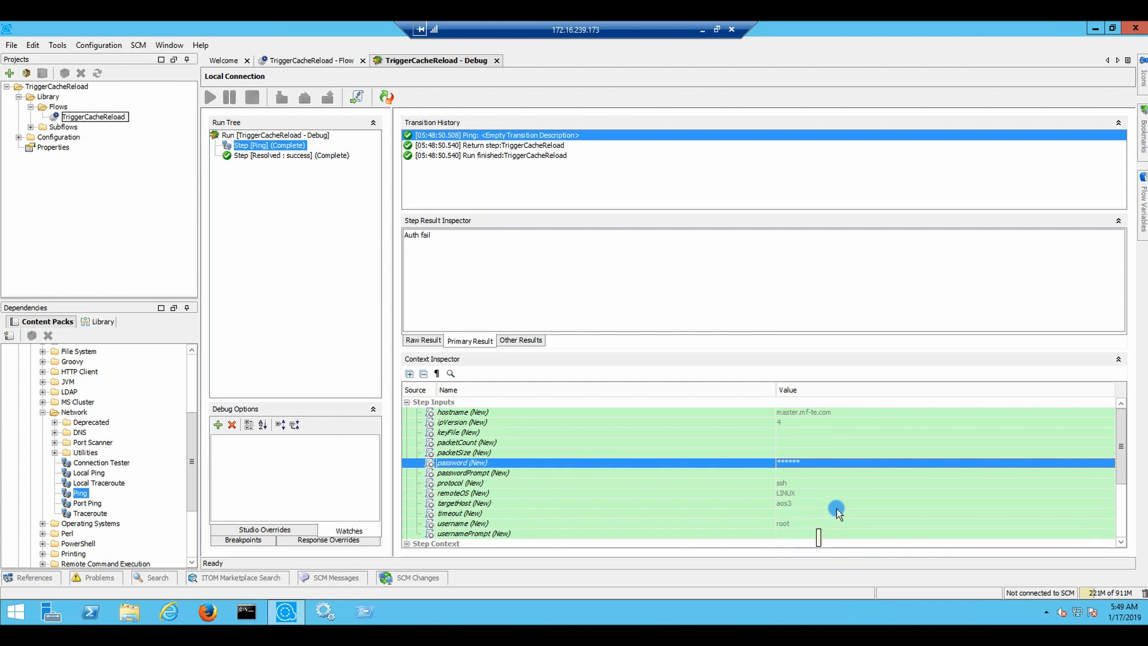
{"action": "scroll", "coordinate": [837, 508], "scroll_direction": "down", "scroll_amount": 2}
{"action": "scroll", "coordinate": [802, 490], "scroll_direction": "down", "scroll_amount": 1}
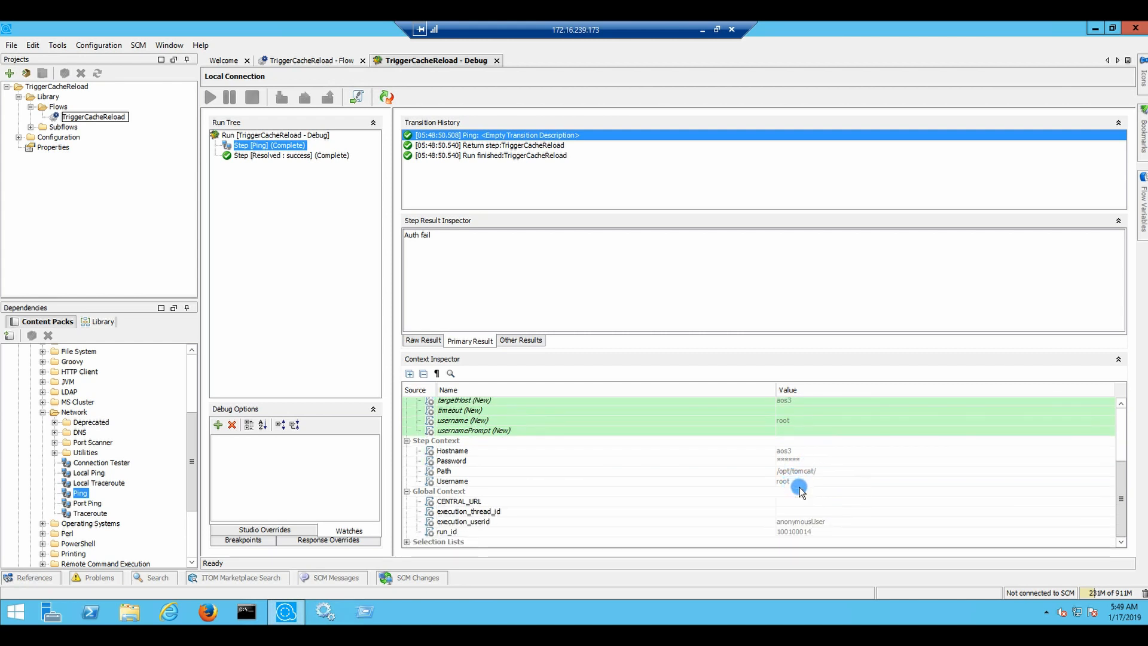
{"action": "left_click", "coordinate": [489, 145]}
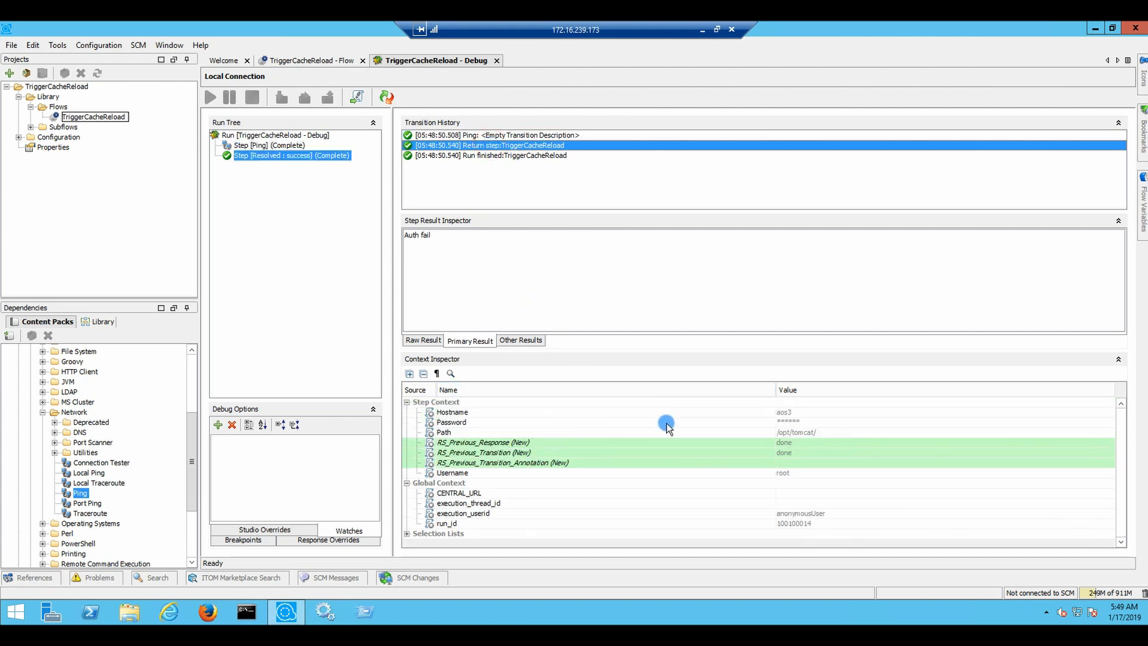
{"action": "left_click", "coordinate": [521, 342]}
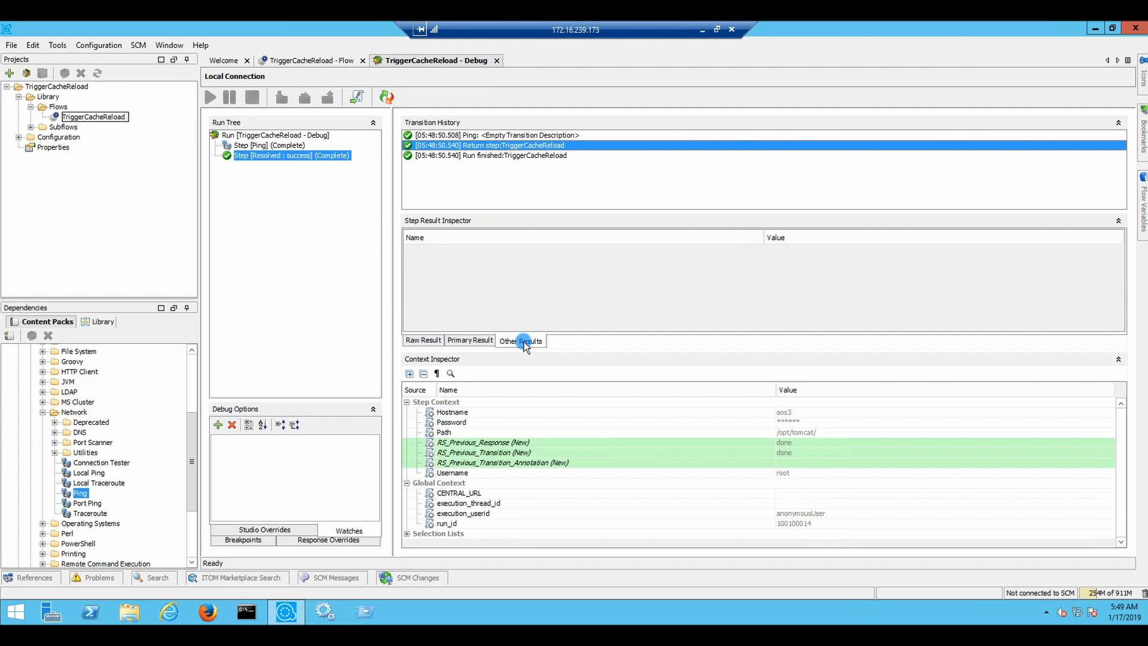
{"action": "left_click", "coordinate": [443, 341]}
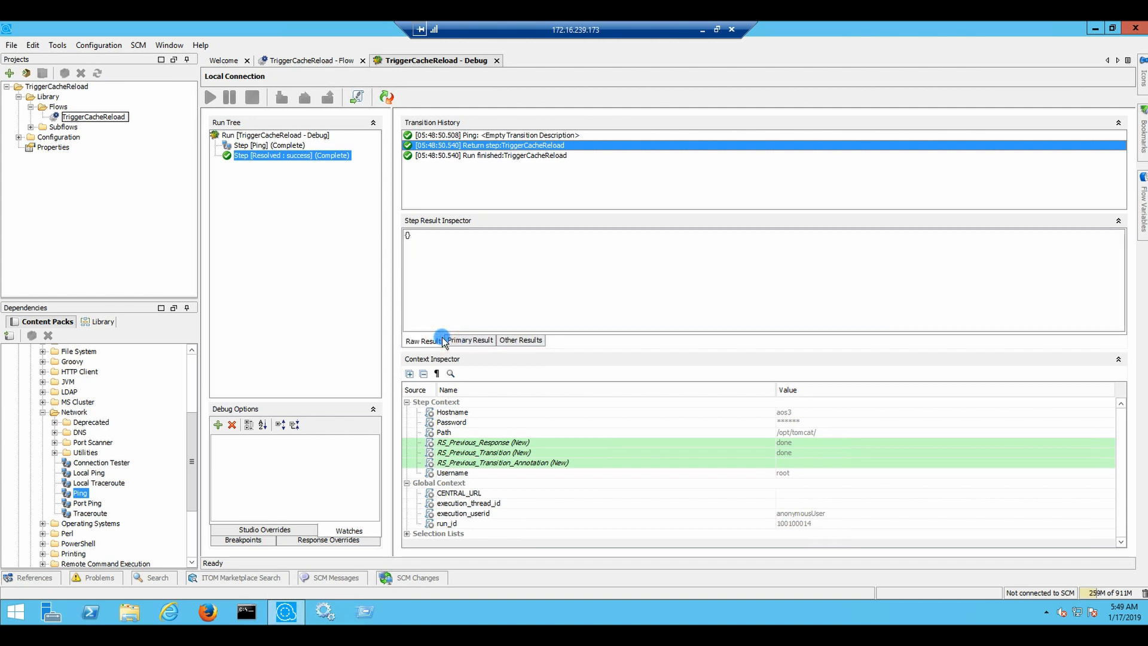
{"action": "left_click", "coordinate": [307, 61]}
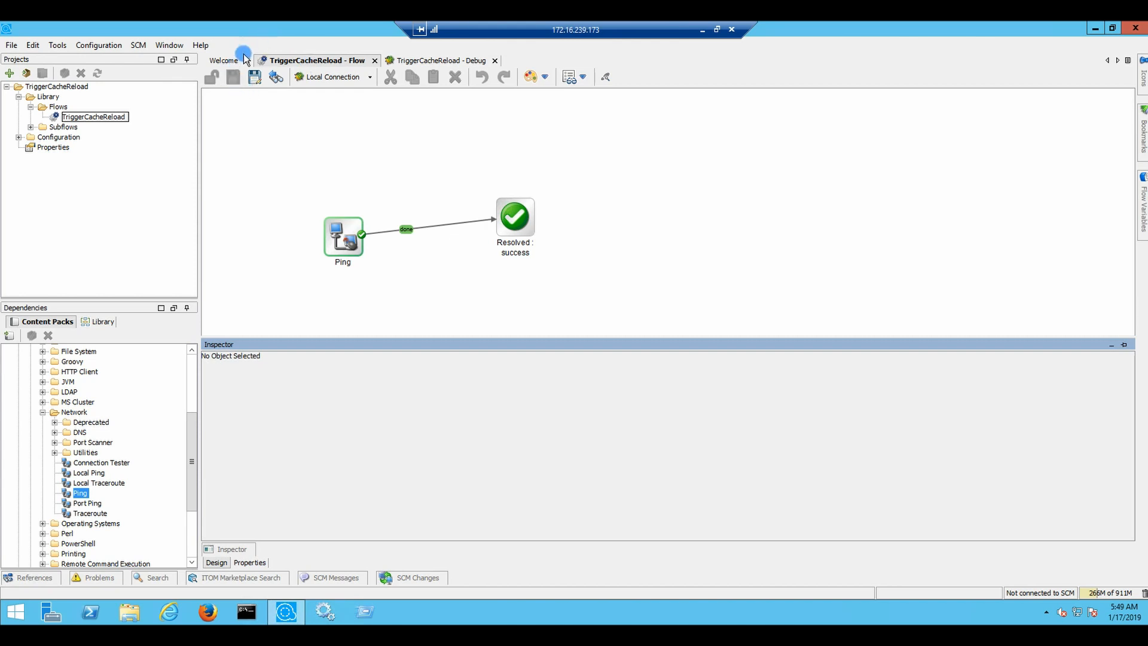
Re-enter the flow's Password input as a masked constant value, then switch to the debugger
{"action": "left_click", "coordinate": [245, 562]}
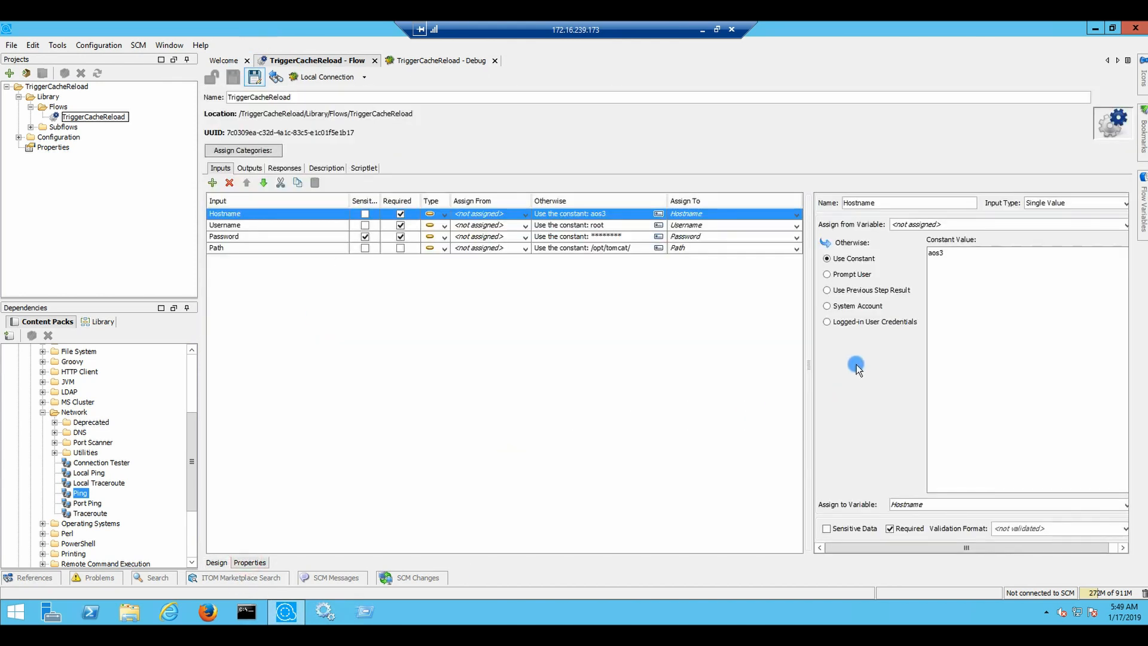
{"action": "left_click", "coordinate": [504, 238]}
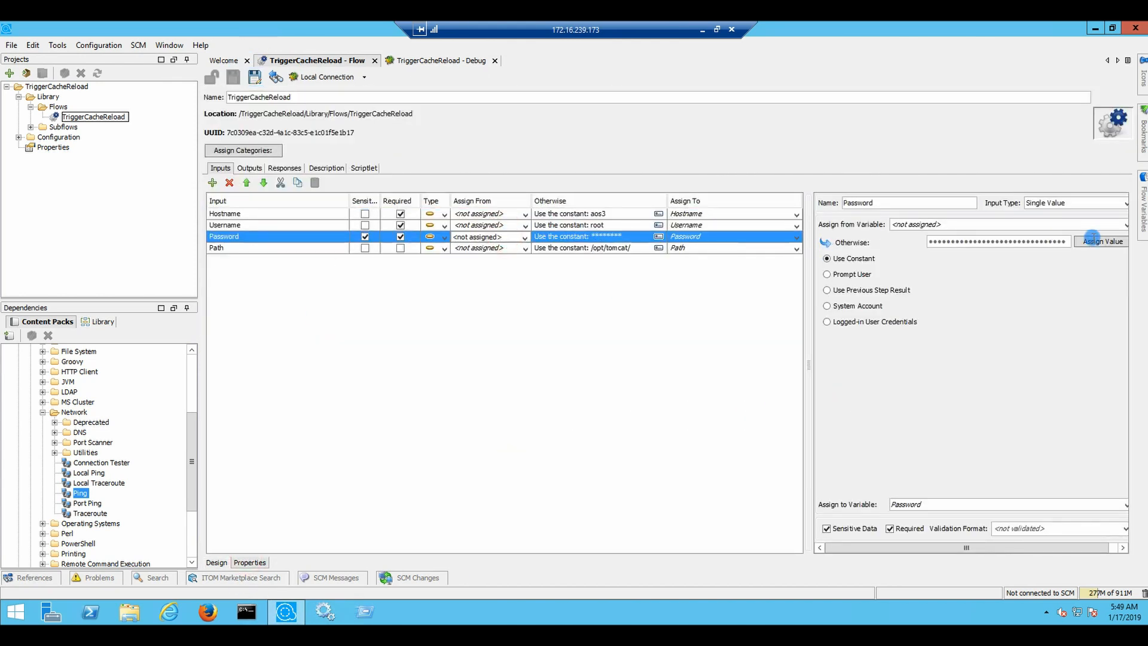
{"action": "left_click", "coordinate": [1096, 244]}
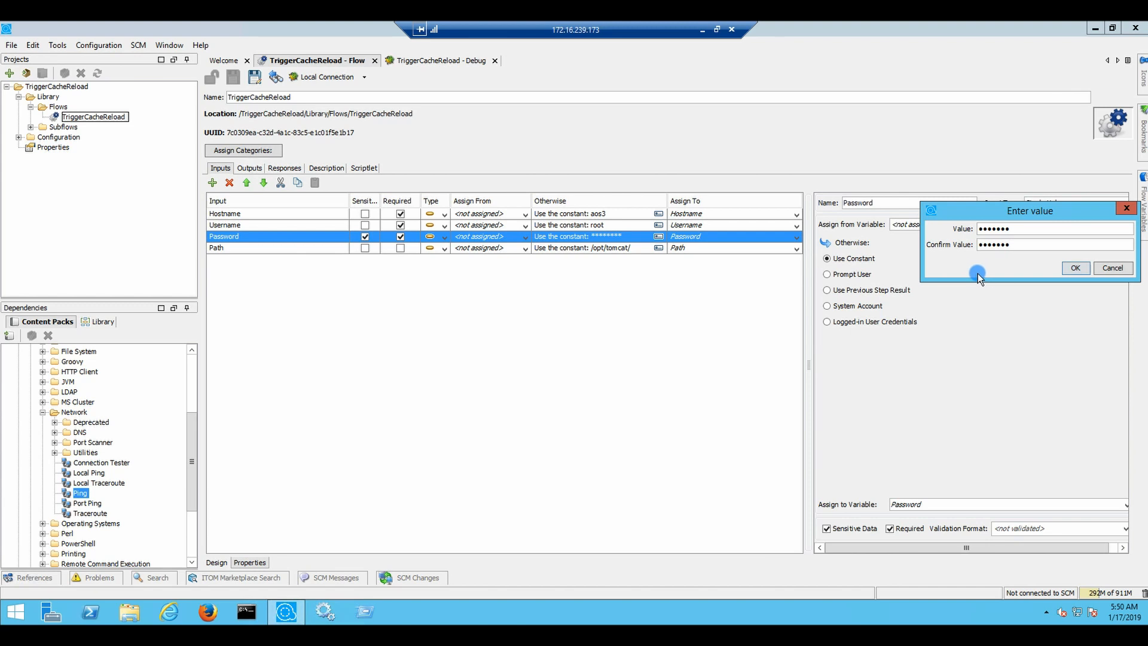
{"action": "left_click", "coordinate": [1076, 273]}
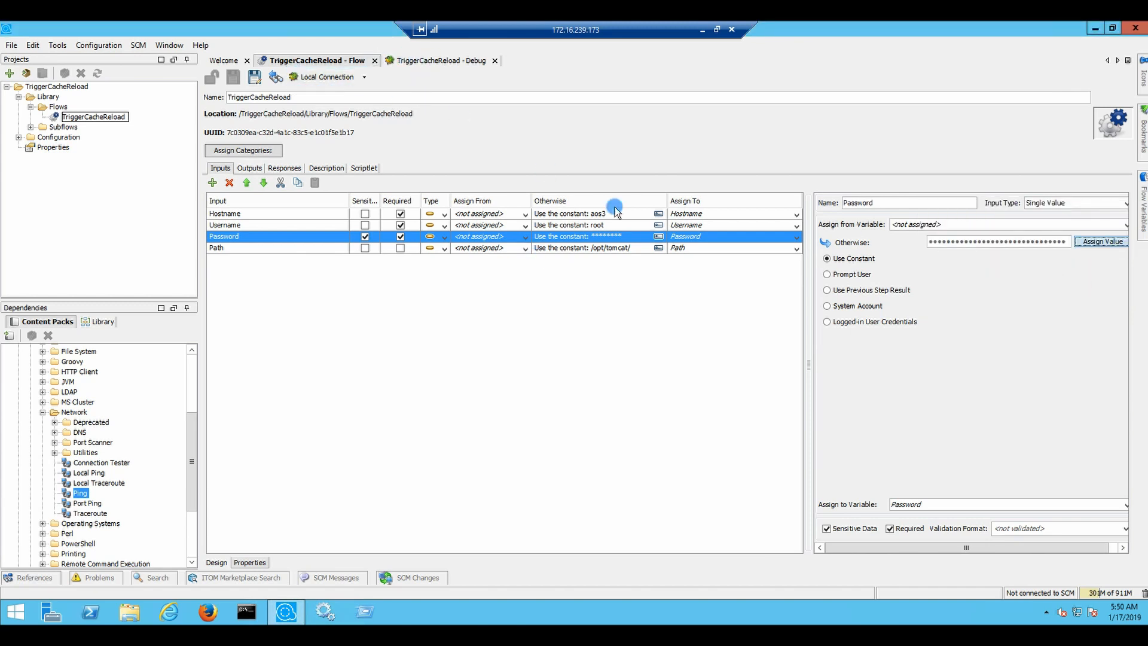
{"action": "left_click", "coordinate": [1021, 286]}
{"action": "left_click", "coordinate": [497, 393]}
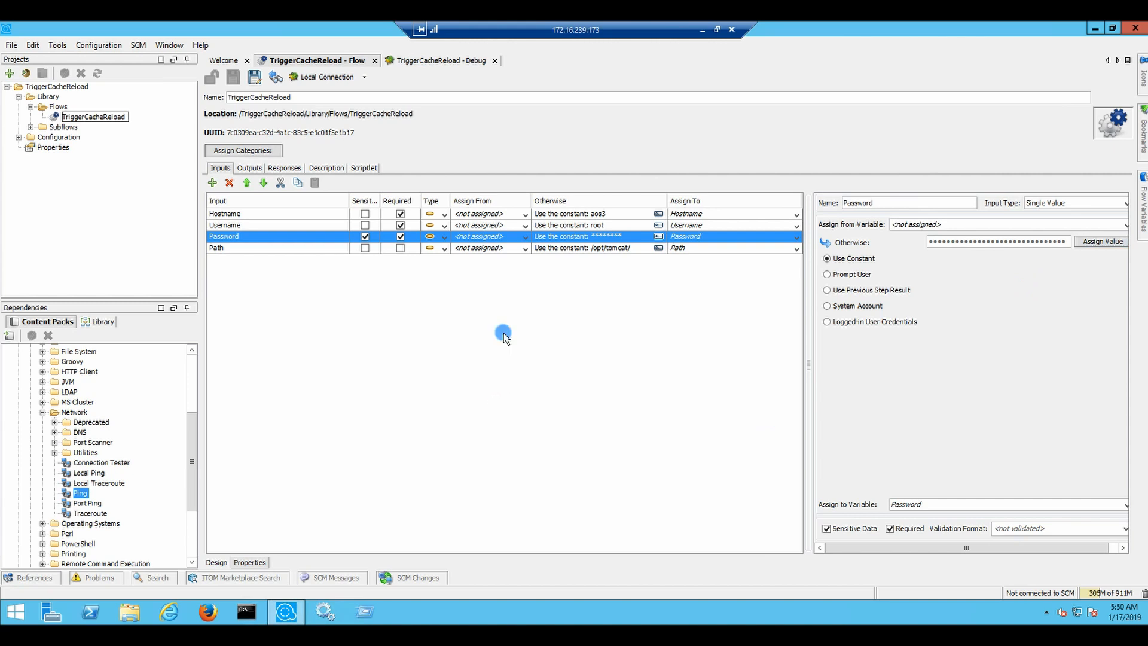
{"action": "left_click", "coordinate": [443, 62]}
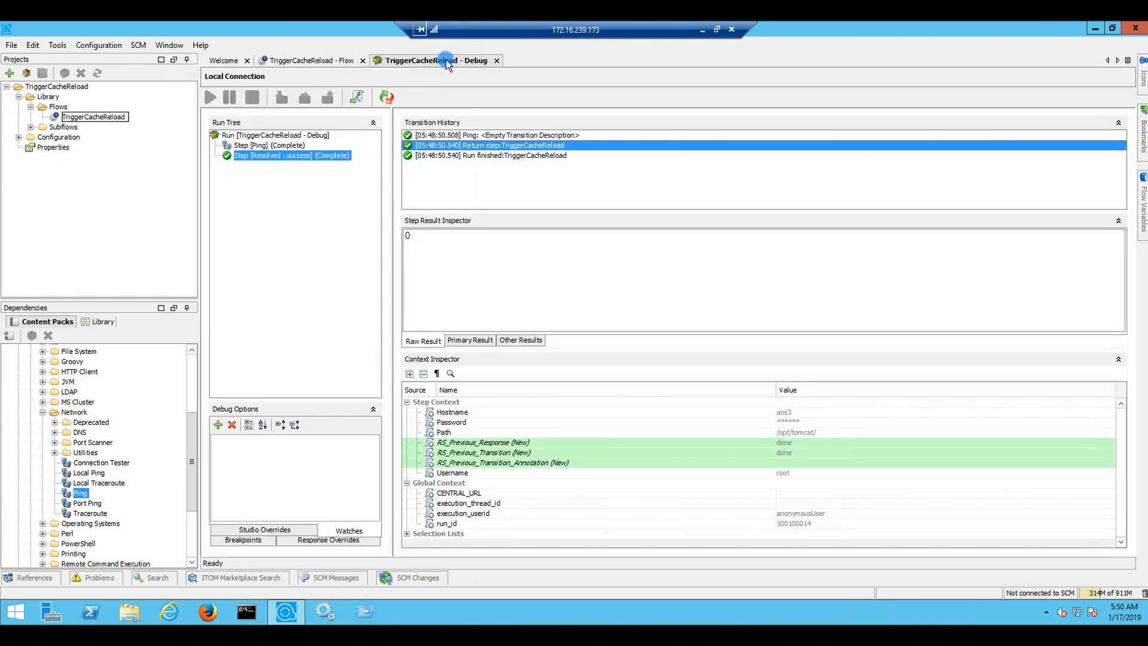
Reset the debugger and step into the run, continuing Ping with protocol local and ipVersion 4
{"action": "left_click", "coordinate": [389, 97]}
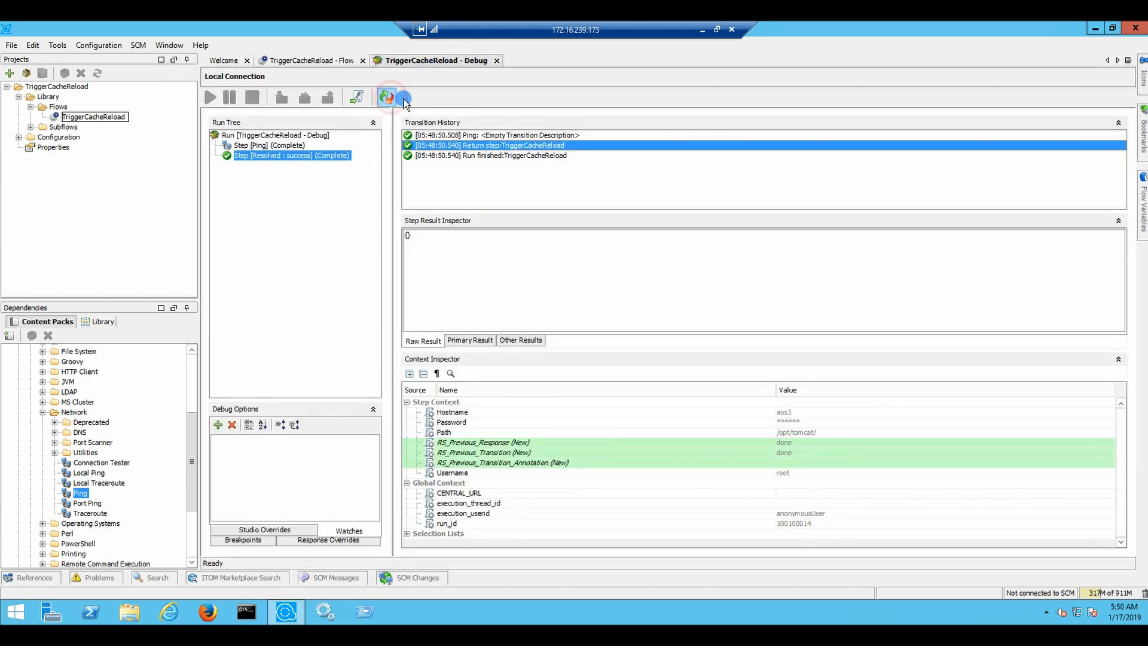
{"action": "left_click", "coordinate": [311, 61]}
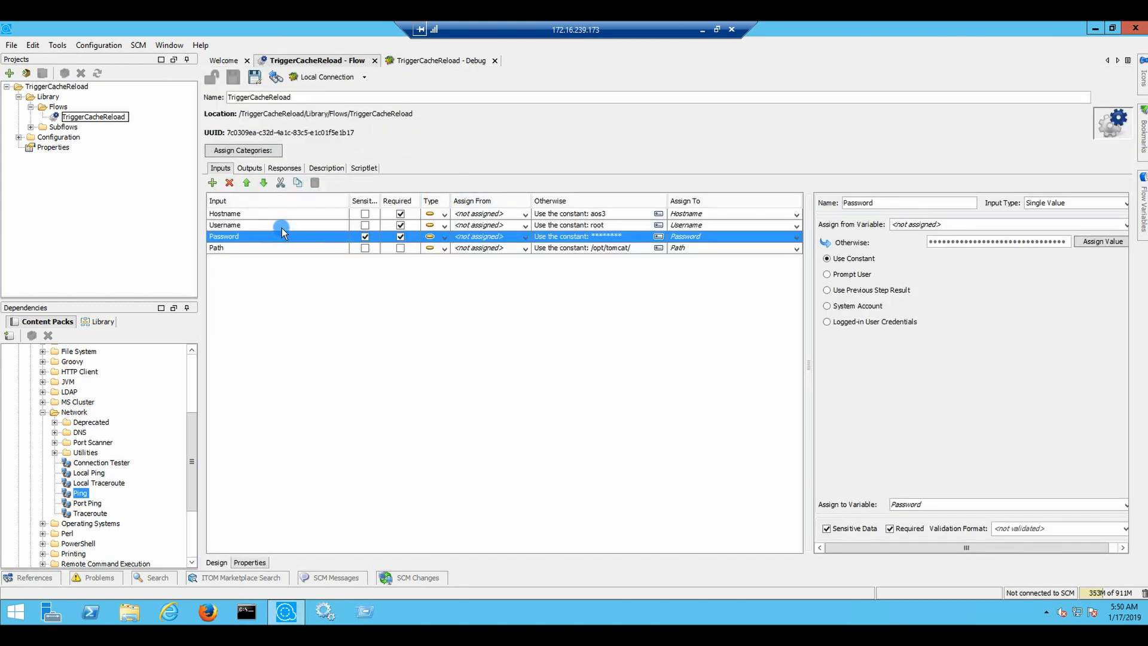
{"action": "left_click", "coordinate": [443, 60]}
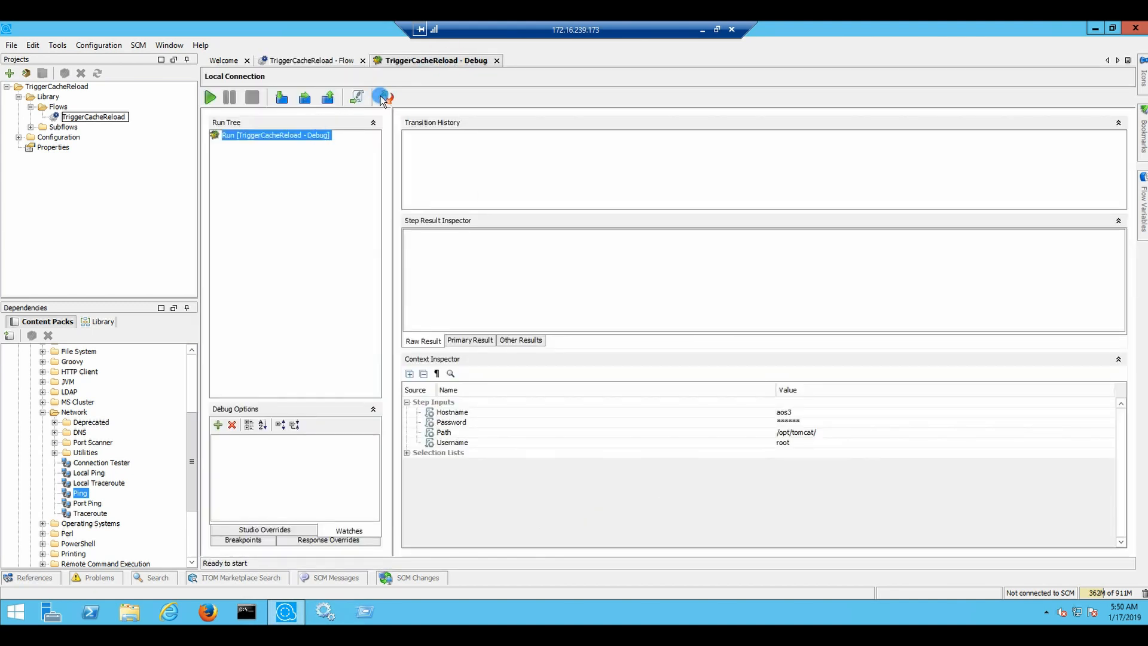
{"action": "left_click", "coordinate": [284, 97]}
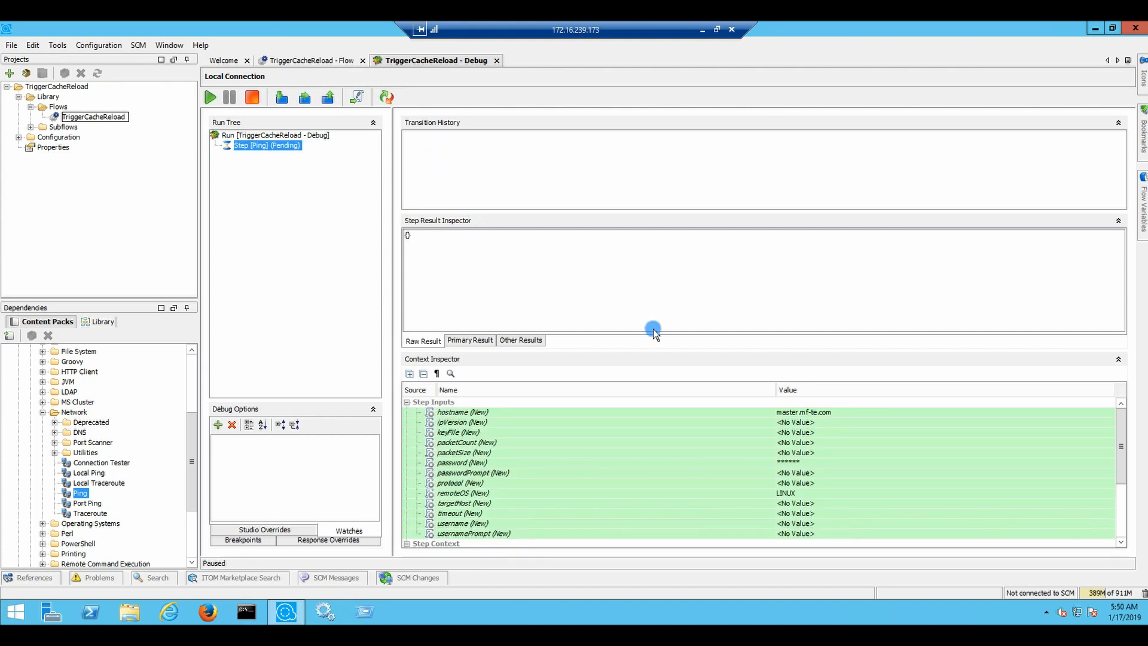
{"action": "left_click", "coordinate": [357, 96]}
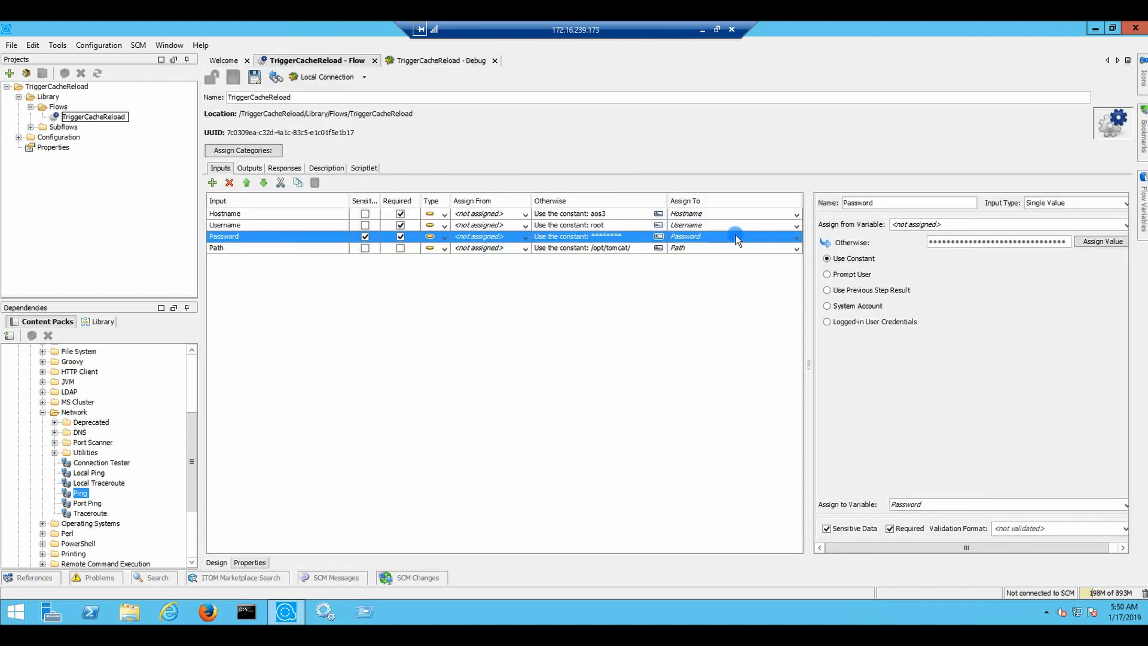
{"action": "left_click", "coordinate": [440, 62]}
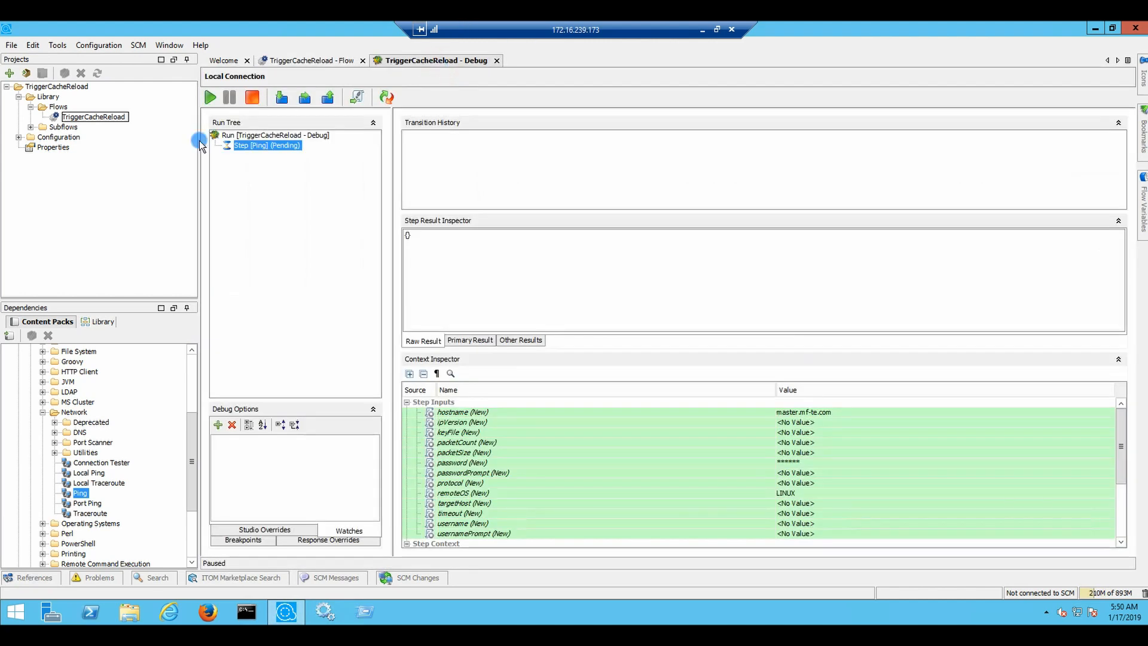
{"action": "left_click", "coordinate": [282, 98]}
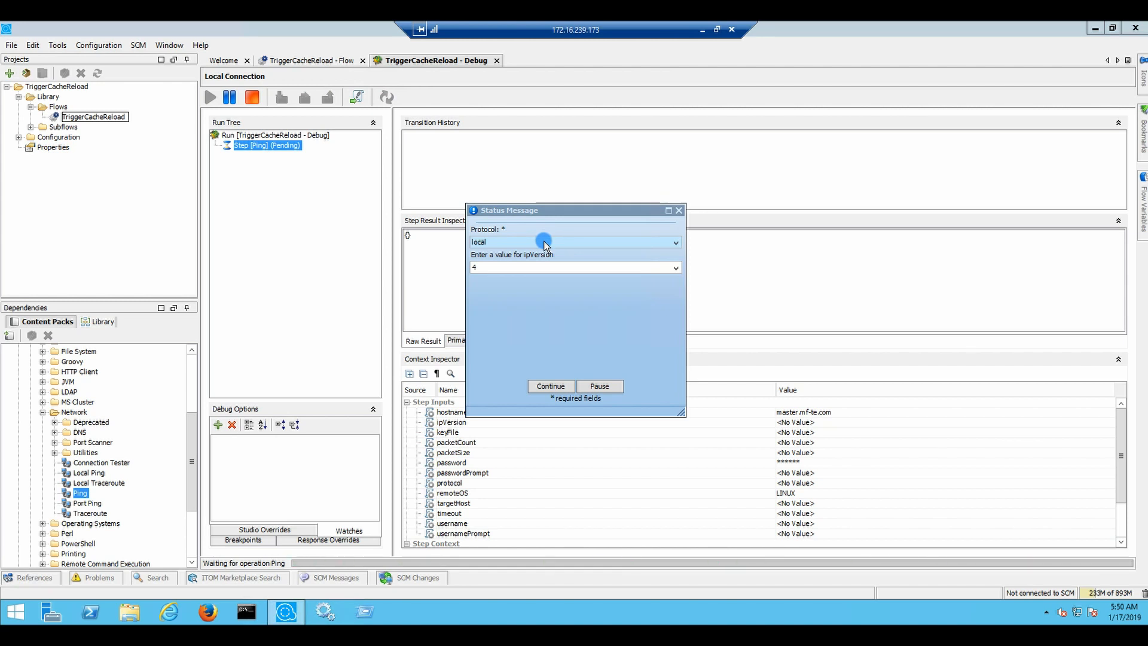
{"action": "left_click", "coordinate": [551, 386]}
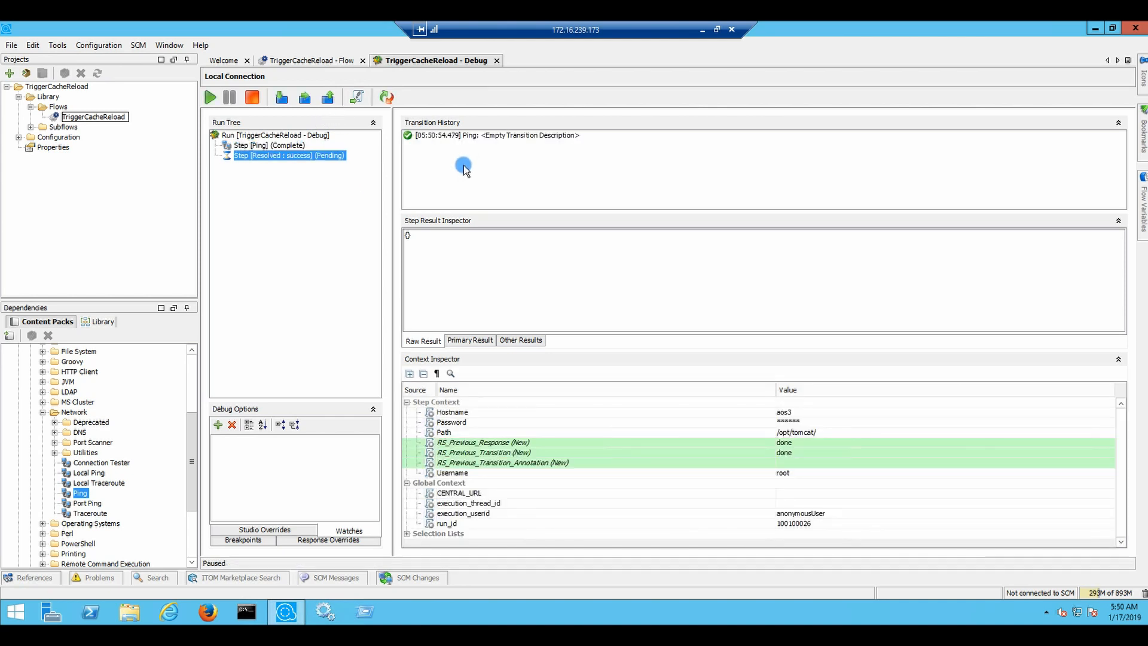
Review the Ping step's results showing 4 replies and 0% packet loss
{"action": "left_click", "coordinate": [468, 341]}
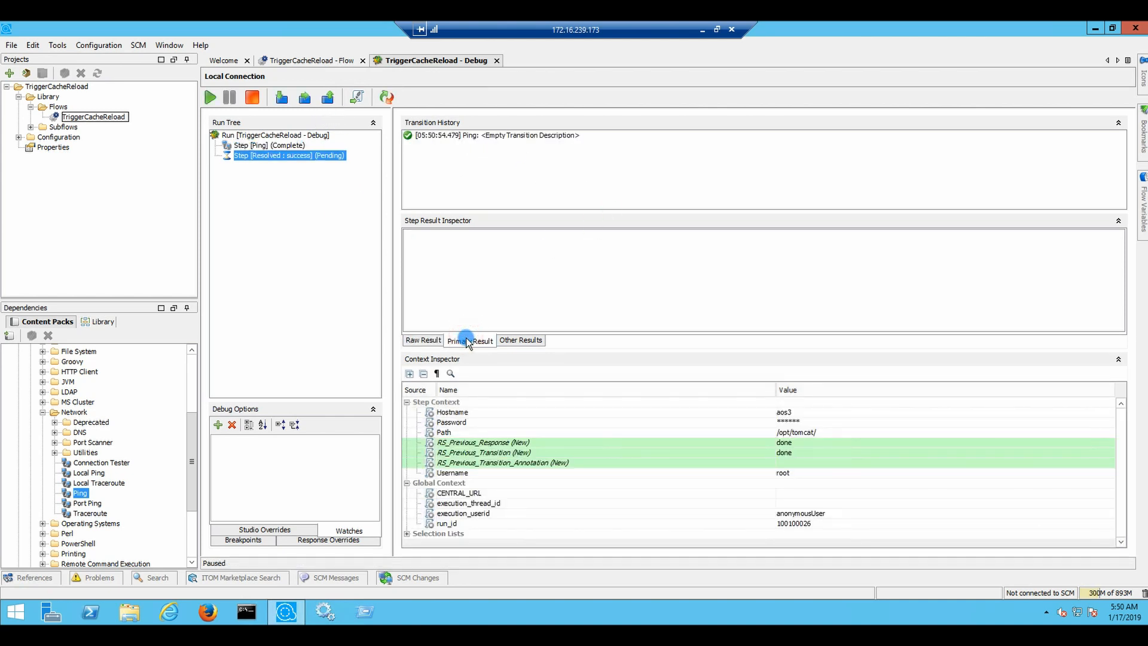
{"action": "left_click", "coordinate": [520, 340]}
{"action": "left_click", "coordinate": [419, 340]}
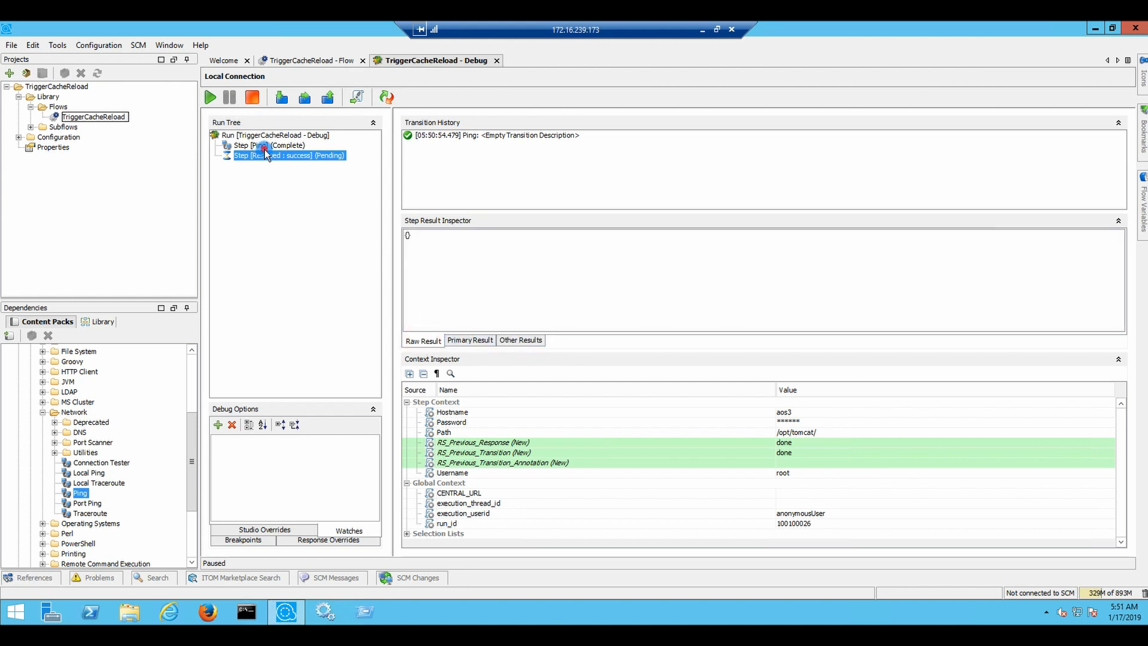
{"action": "left_click", "coordinate": [265, 147]}
{"action": "left_click", "coordinate": [588, 263]}
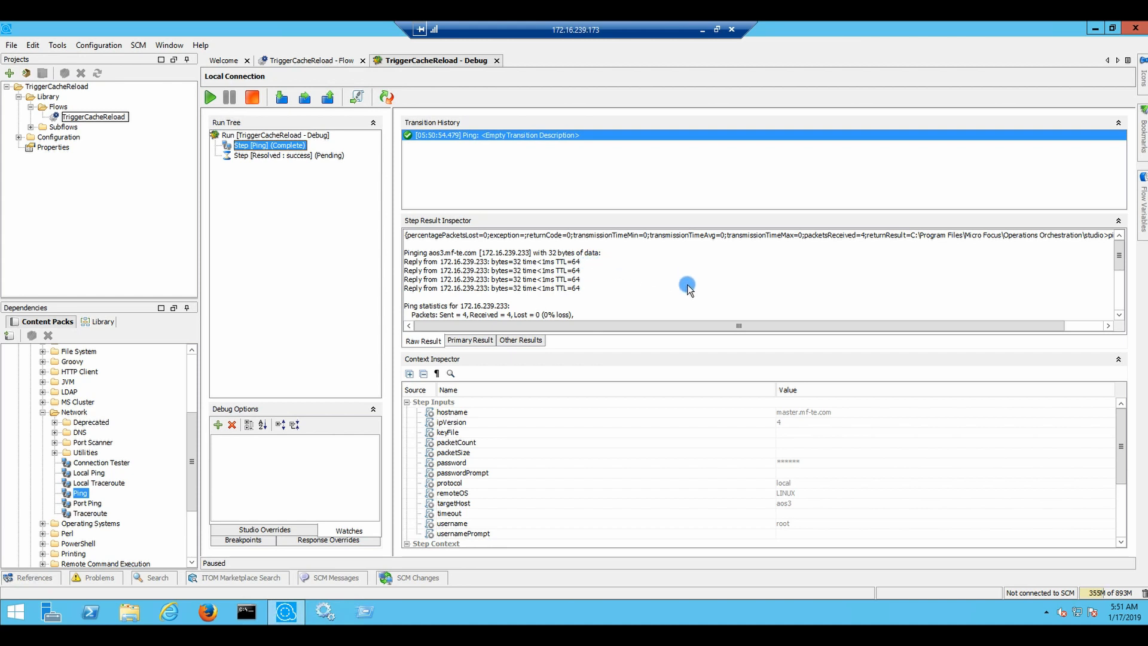
{"action": "left_click_drag", "start_coordinate": [834, 324], "coordinate": [940, 323]}
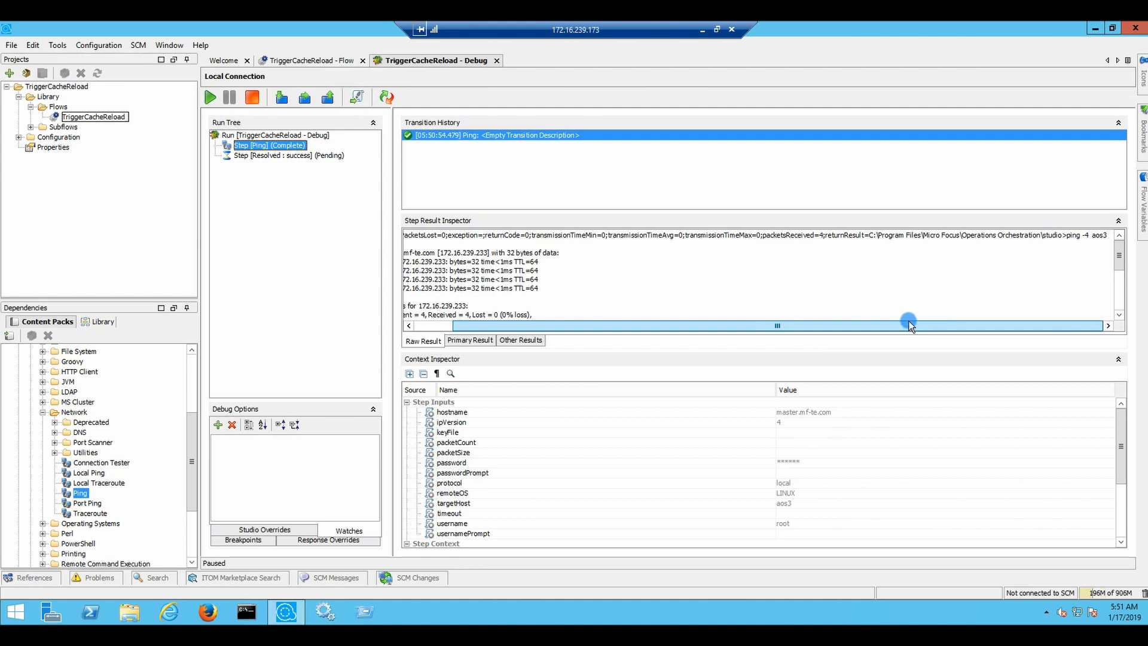
{"action": "left_click_drag", "start_coordinate": [823, 320], "coordinate": [736, 320]}
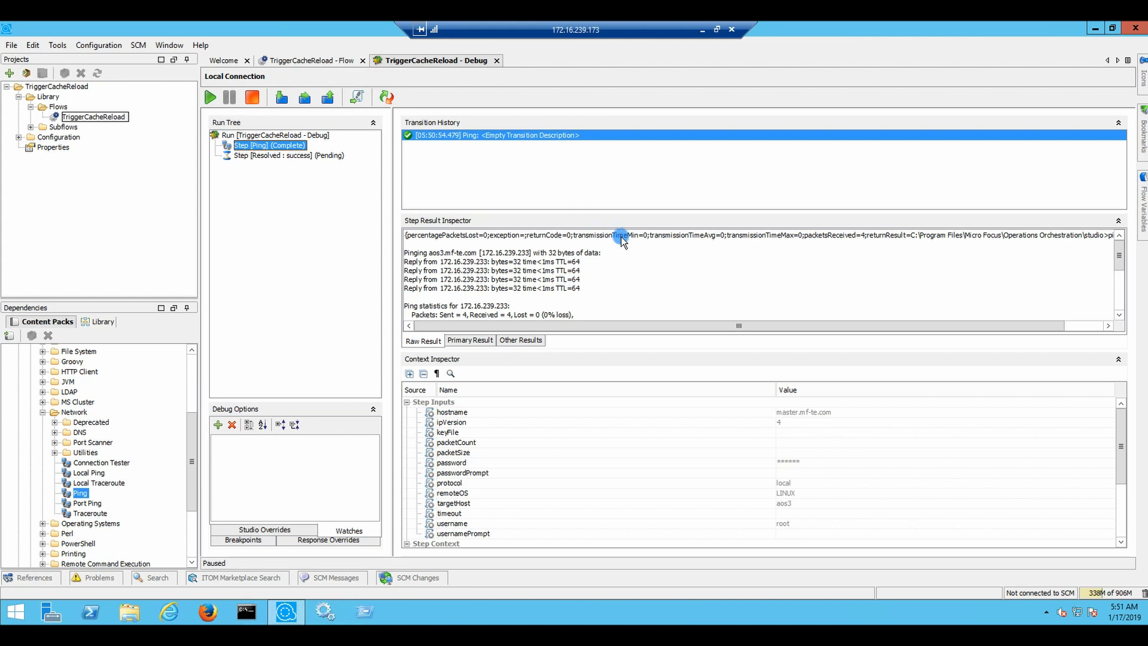
{"action": "left_click_drag", "start_coordinate": [602, 327], "coordinate": [332, 326]}
{"action": "left_click", "coordinate": [386, 97]}
Restart debugging and continue the Ping step with ssh as the protocol
{"action": "left_click", "coordinate": [209, 99]}
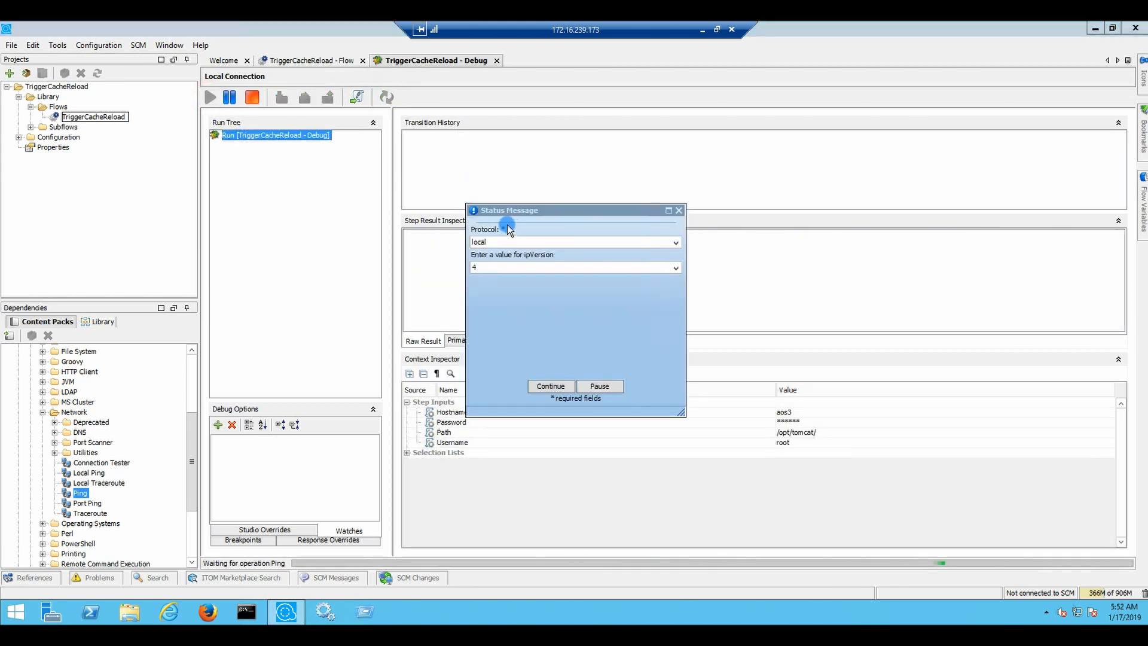
{"action": "left_click", "coordinate": [544, 243]}
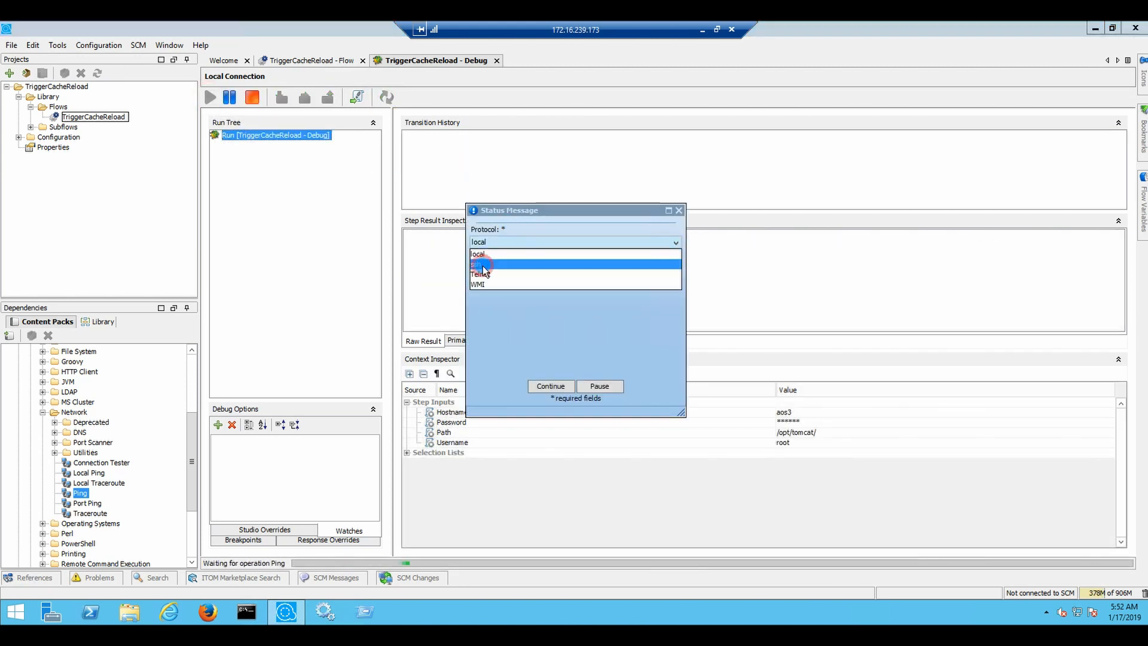
{"action": "left_click", "coordinate": [539, 265]}
{"action": "left_click", "coordinate": [571, 386]}
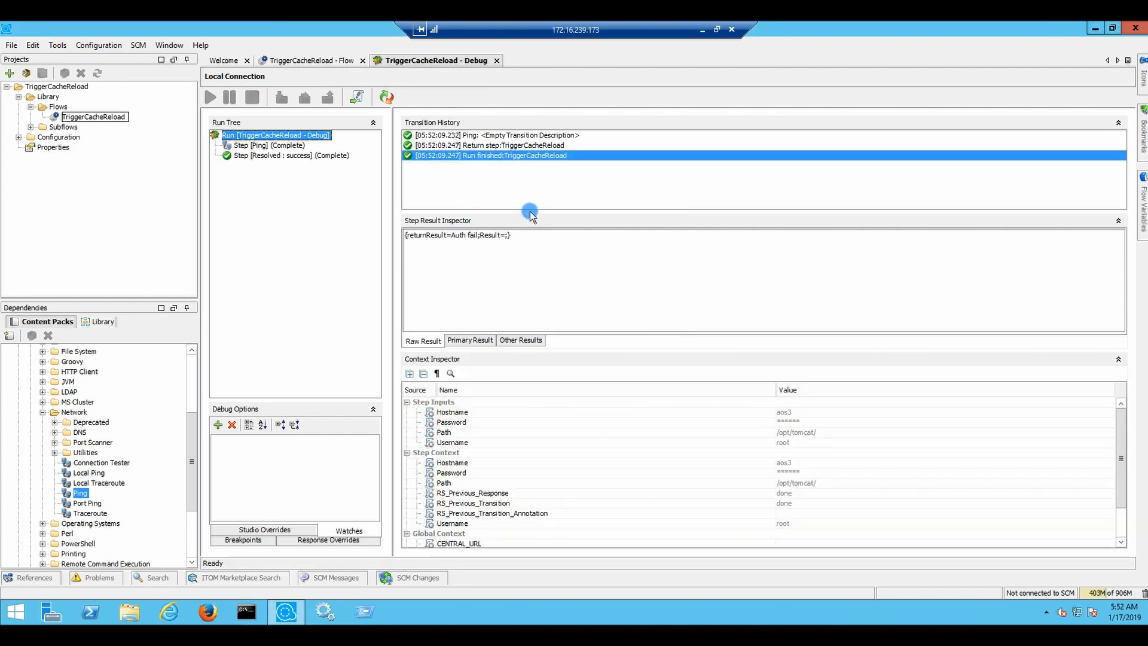
Confirm in the Primary and Raw results that Ping fails with Auth fail, then return to the flow
{"action": "left_click", "coordinate": [470, 340]}
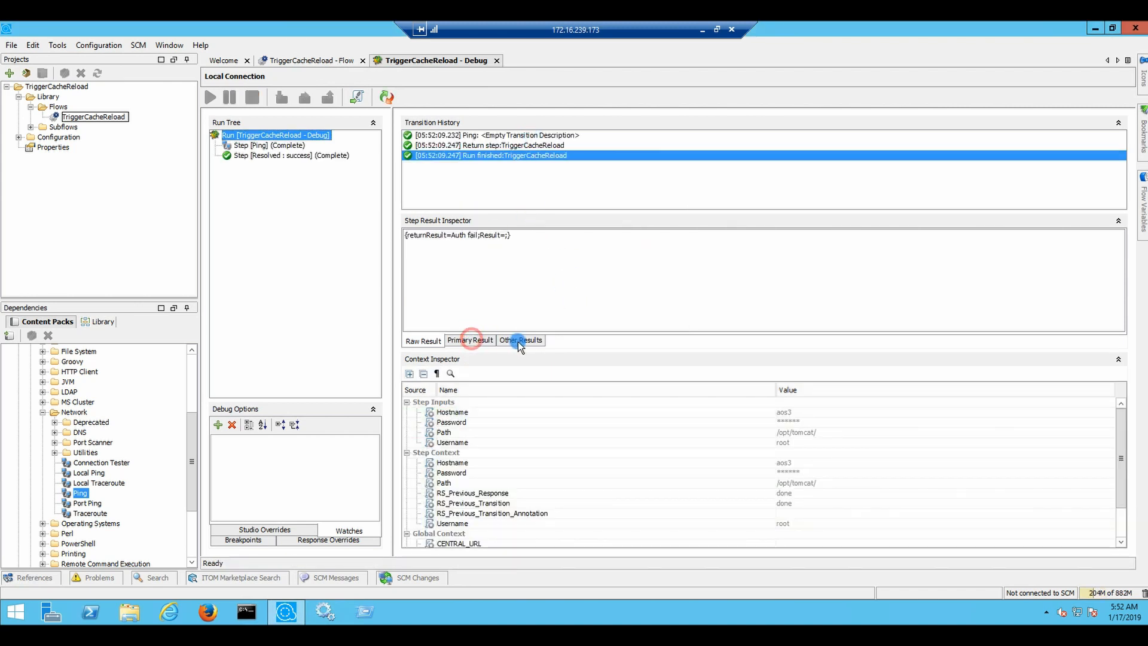
{"action": "left_click", "coordinate": [478, 145]}
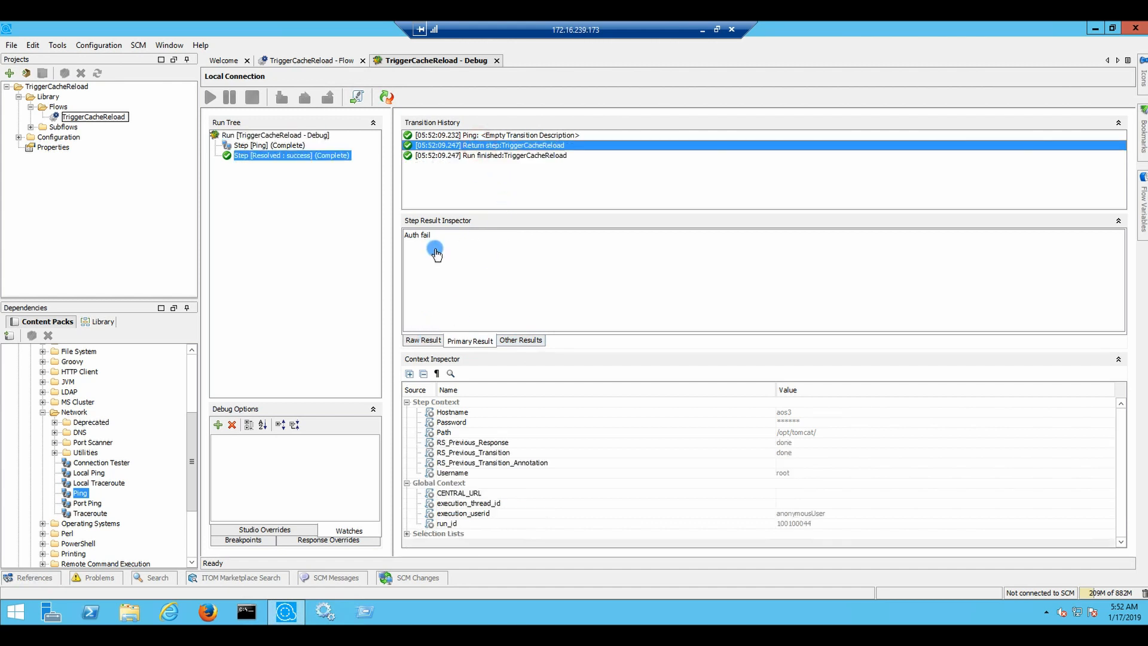
{"action": "left_click", "coordinate": [430, 341]}
{"action": "left_click", "coordinate": [469, 340]}
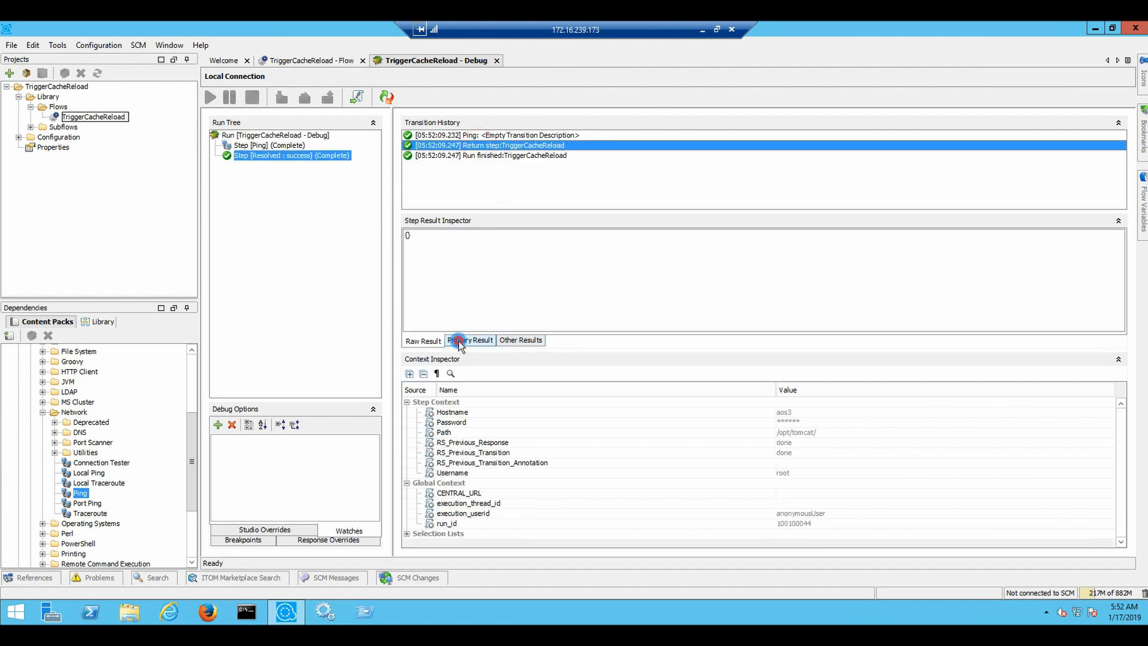
{"action": "left_click", "coordinate": [473, 135]}
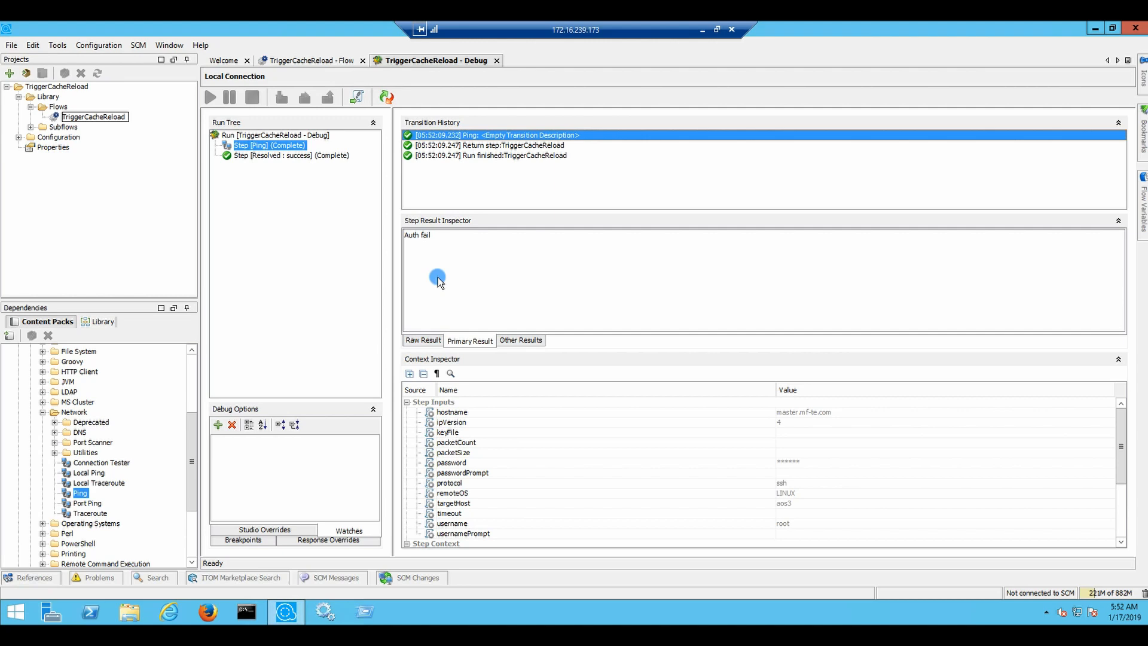
{"action": "left_click", "coordinate": [424, 334]}
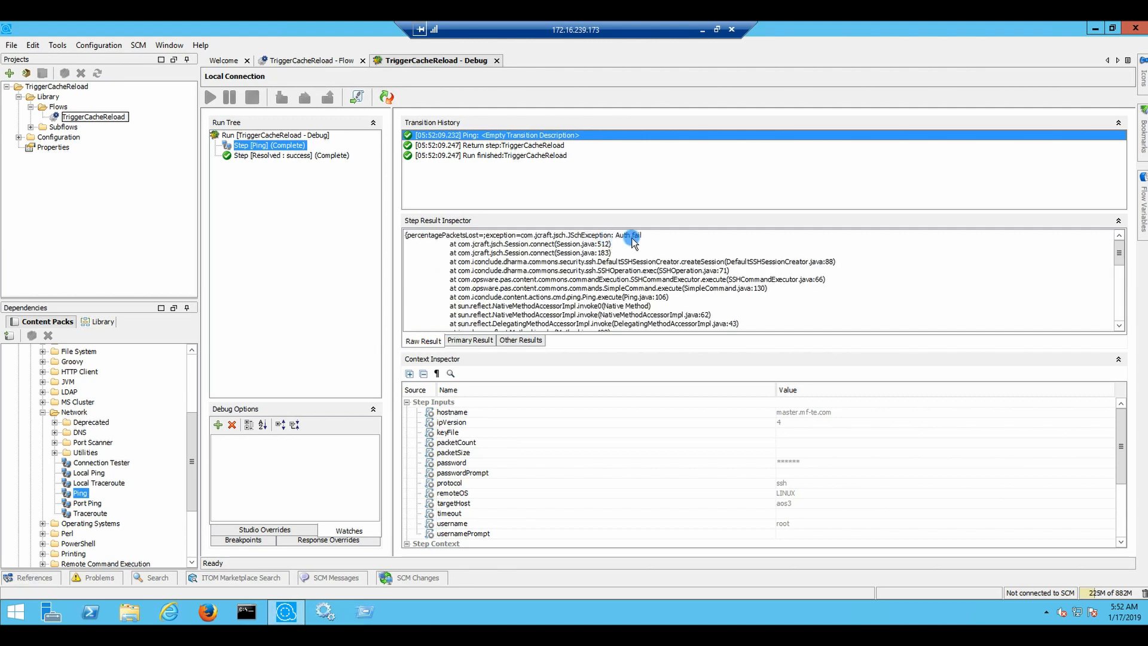
{"action": "left_click", "coordinate": [1118, 326]}
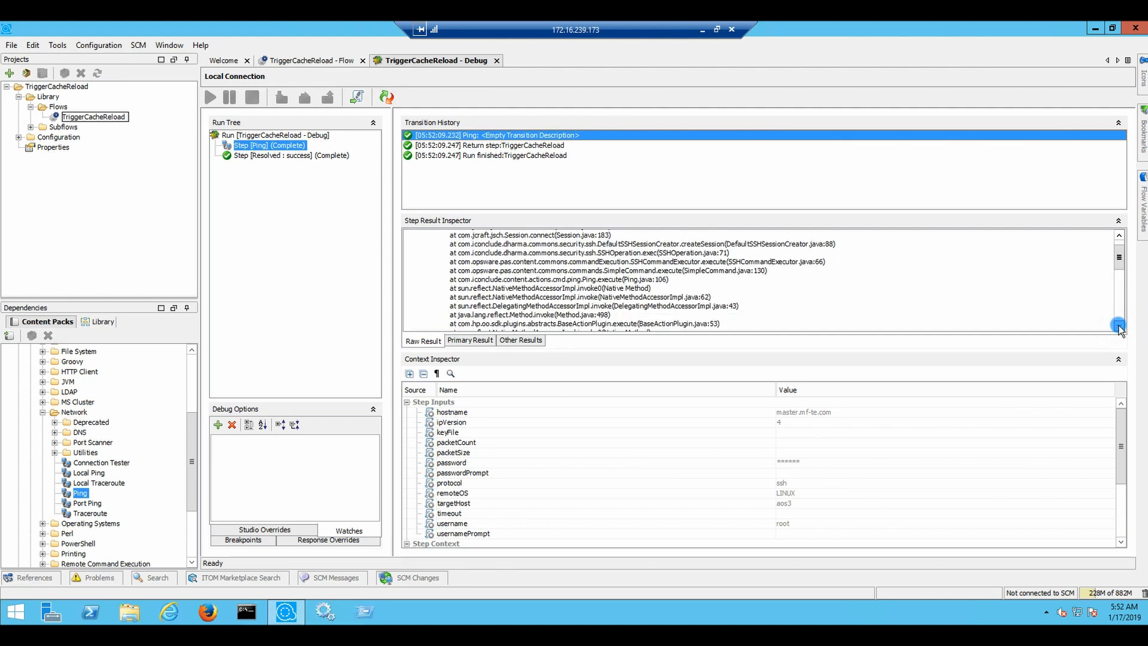
{"action": "left_click", "coordinate": [1118, 326]}
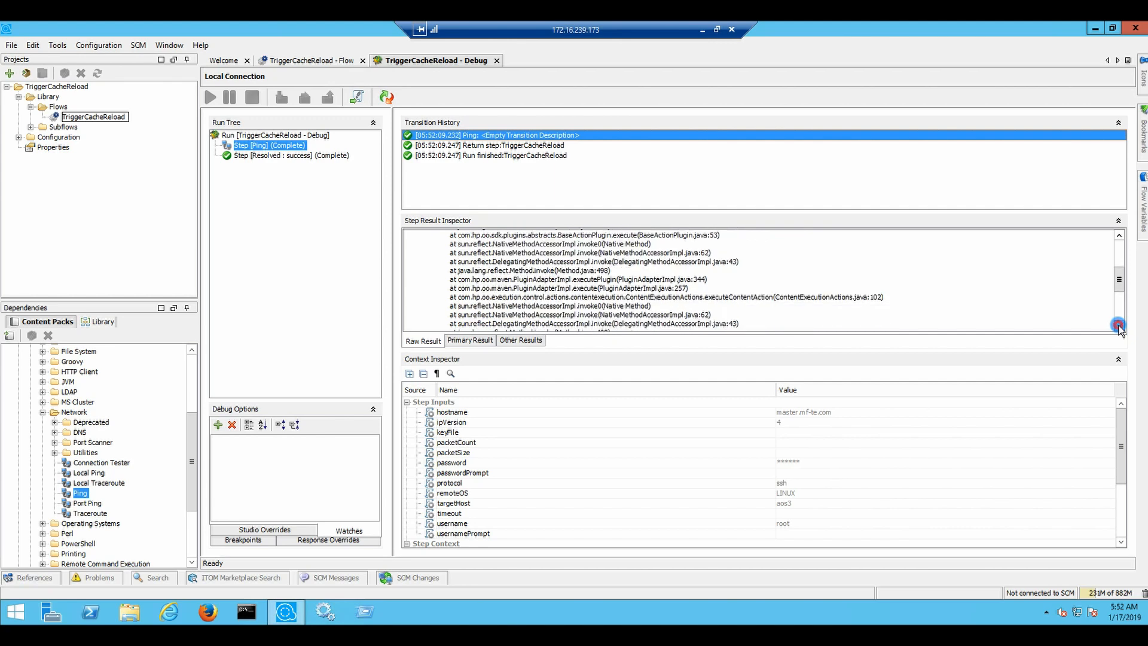
{"action": "left_click", "coordinate": [1118, 326]}
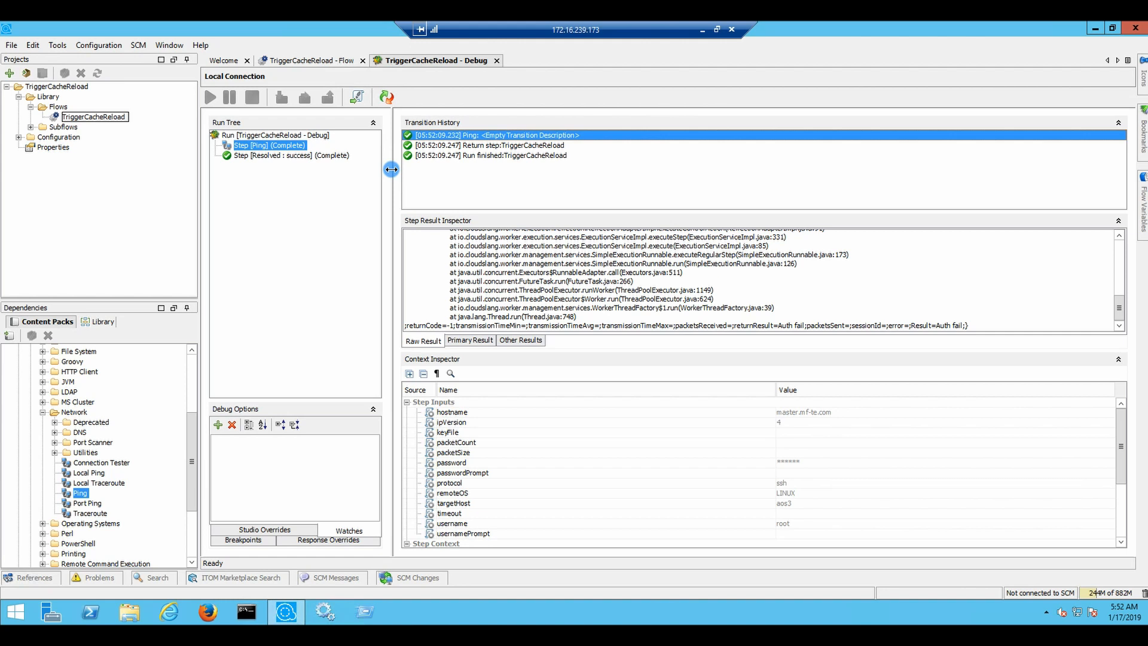
{"action": "left_click", "coordinate": [467, 341]}
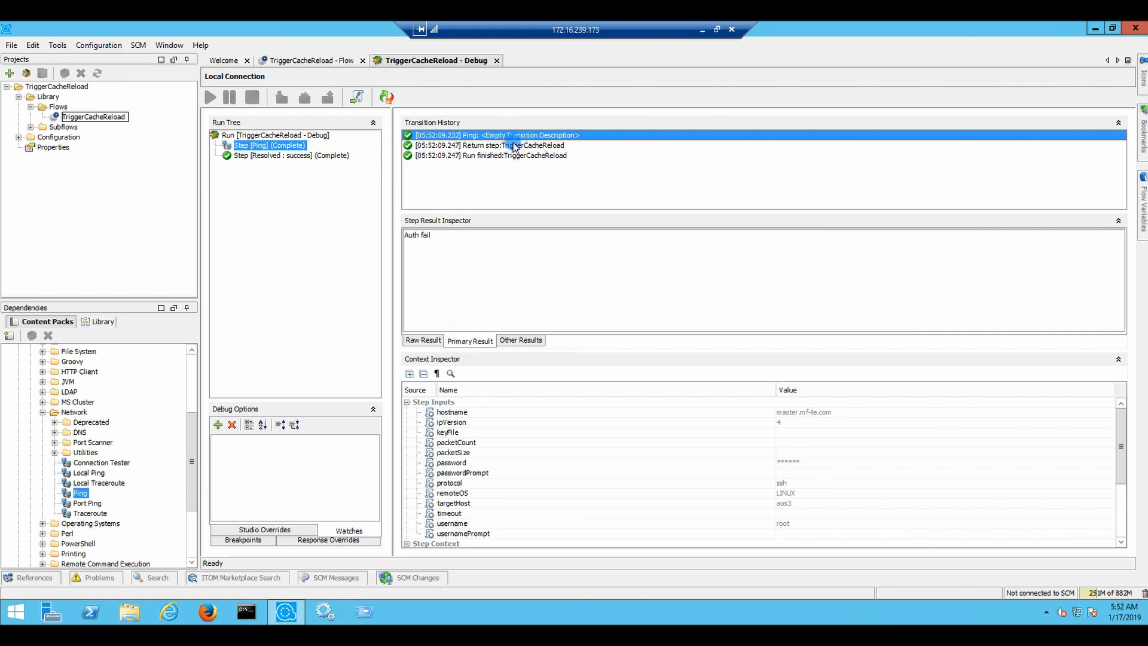
{"action": "left_click", "coordinate": [305, 60]}
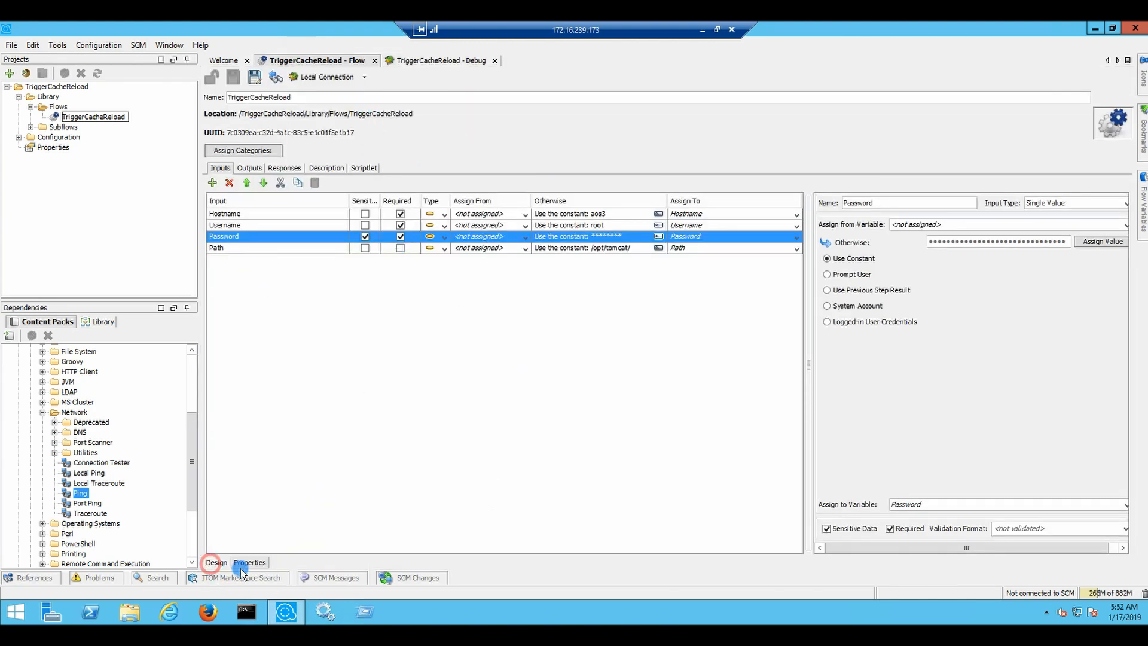
Set the Ping step's protocol input to the constant local and save the flow
{"action": "left_click", "coordinate": [217, 562]}
{"action": "left_click", "coordinate": [340, 247]}
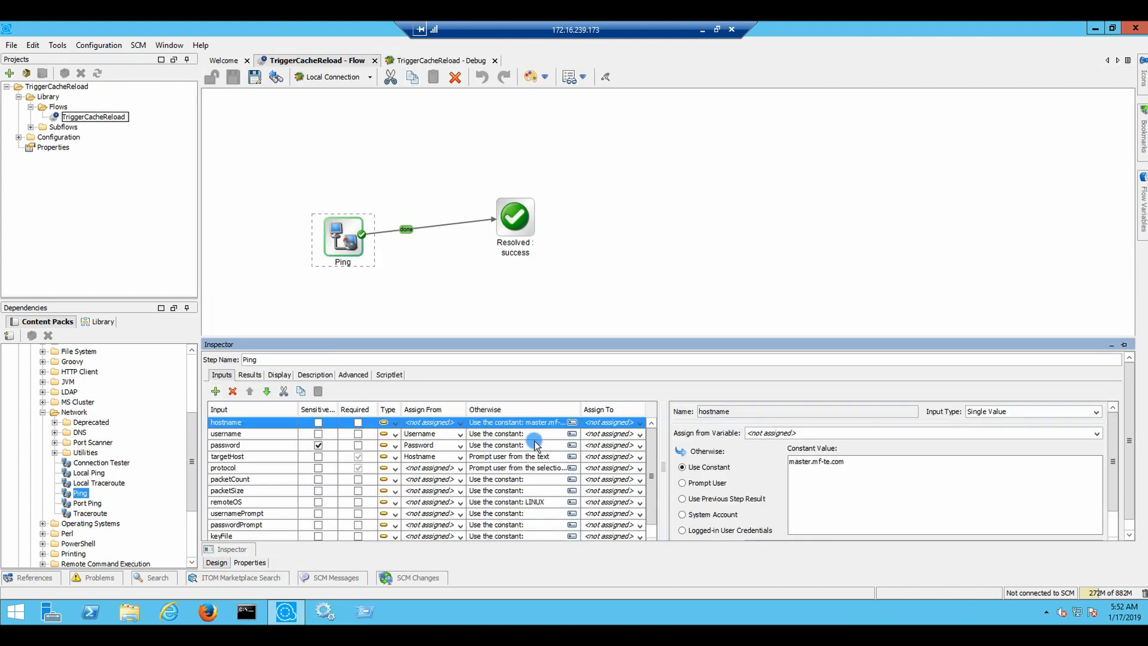
{"action": "left_click", "coordinate": [263, 468]}
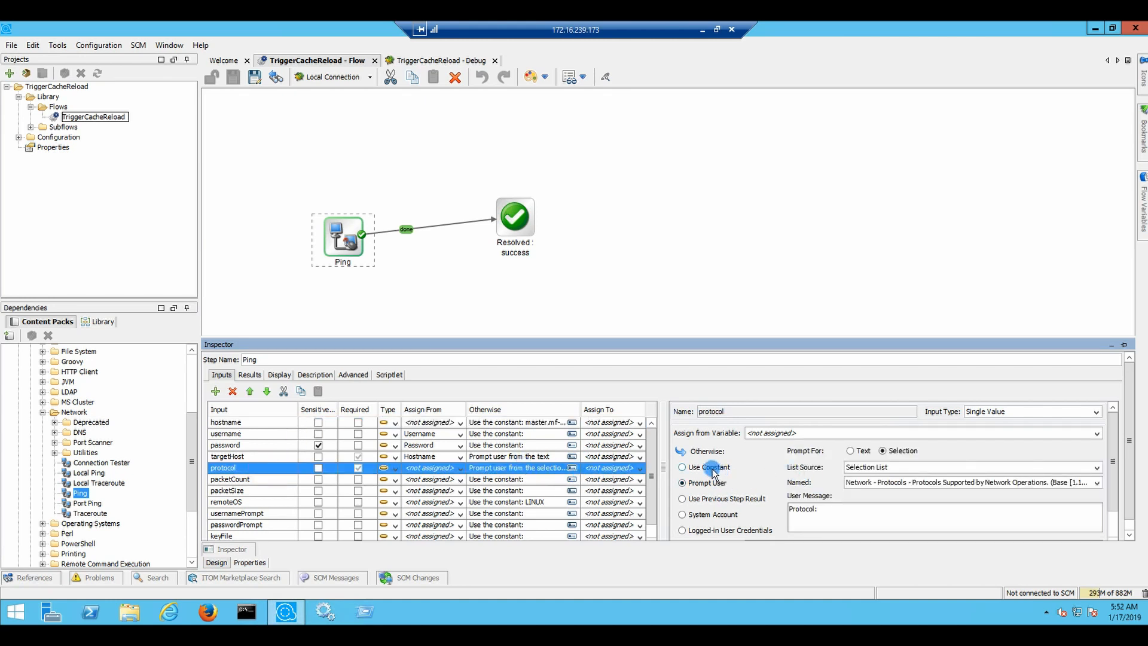
{"action": "left_click", "coordinate": [710, 468]}
{"action": "left_click", "coordinate": [831, 483]}
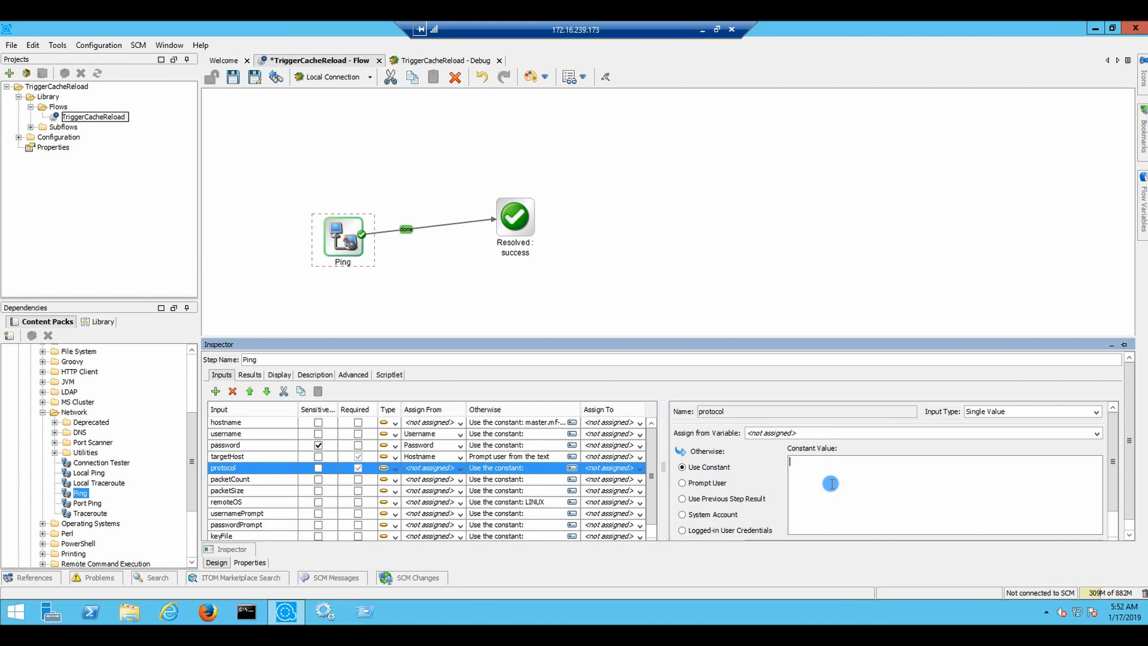
{"action": "left_click", "coordinate": [233, 76]}
Reset the debugger and rerun the flow with ipVersion 4 to Resolved : success
{"action": "left_click", "coordinate": [443, 63]}
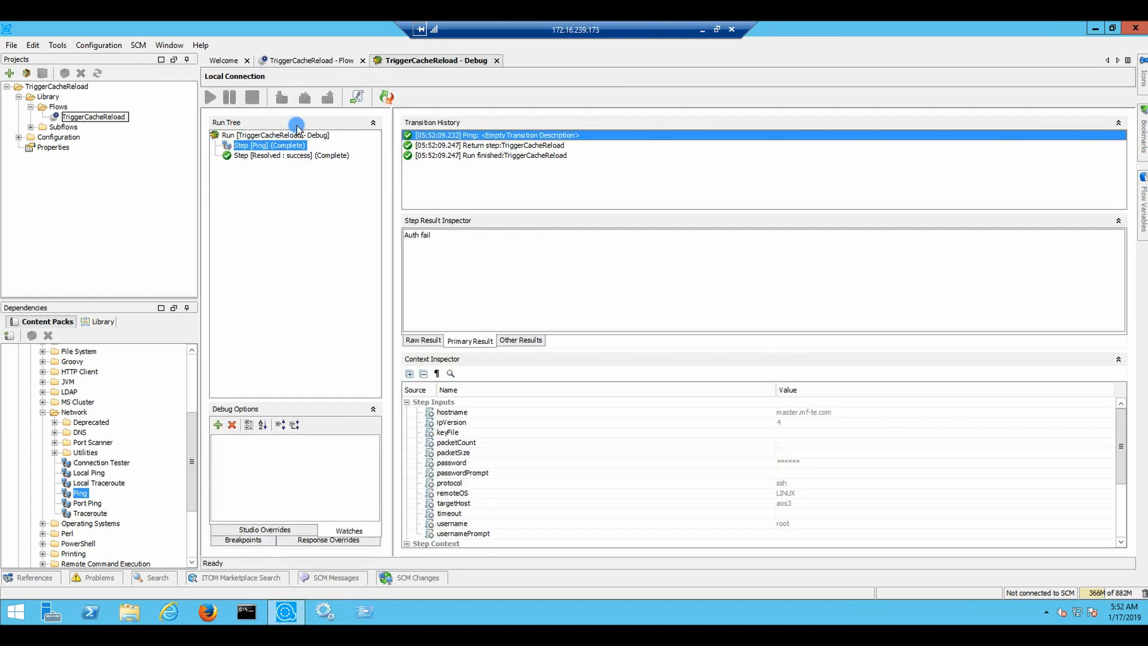
{"action": "left_click", "coordinate": [386, 97]}
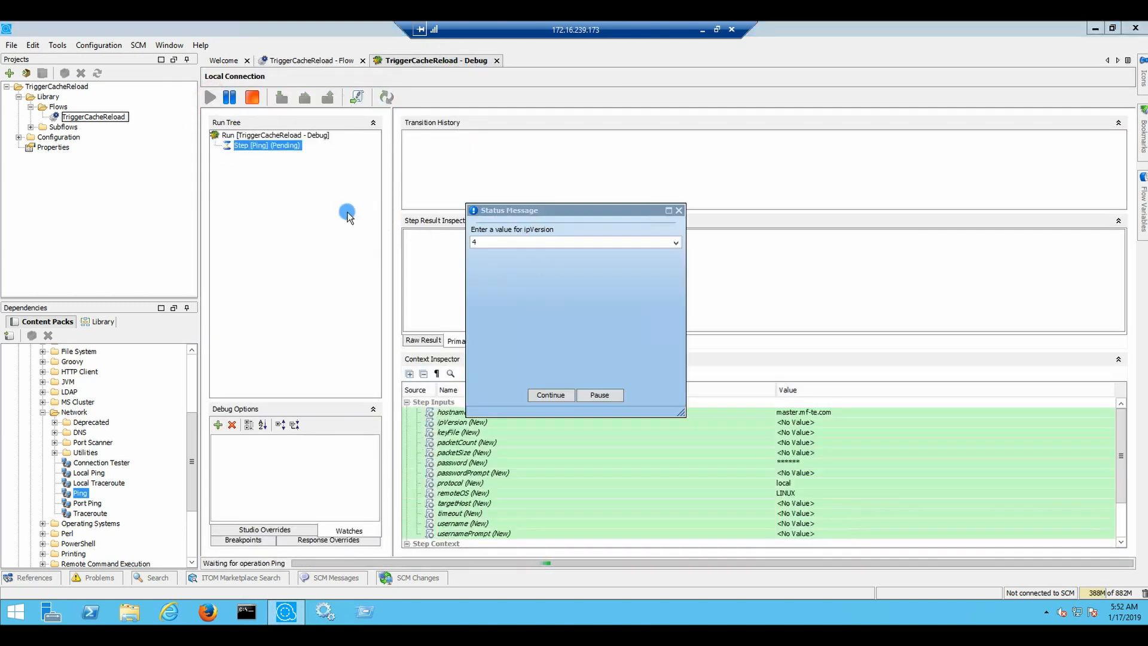
{"action": "left_click", "coordinate": [615, 243]}
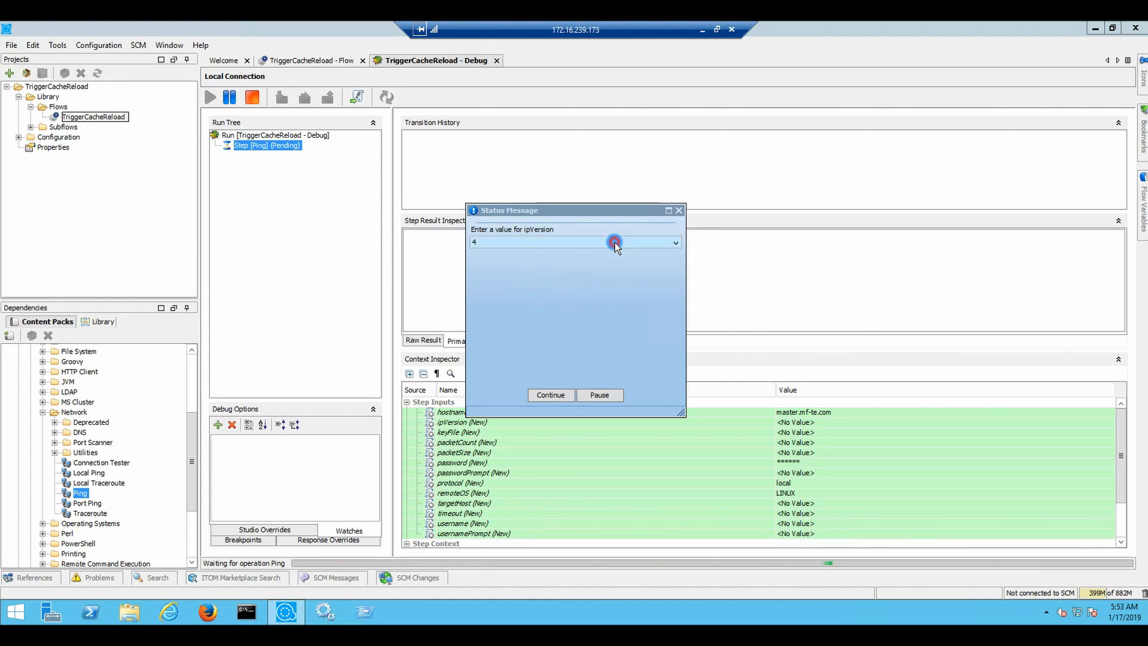
{"action": "left_click", "coordinate": [556, 396]}
{"action": "left_click", "coordinate": [554, 354]}
{"action": "left_click", "coordinate": [550, 396]}
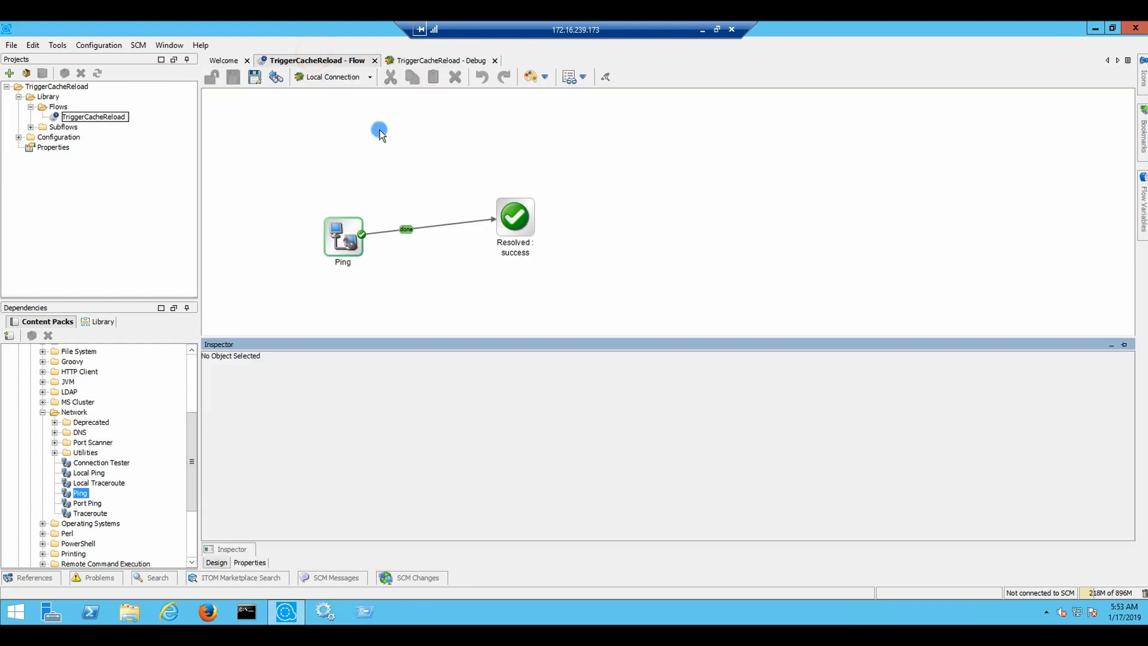
Open the Ping step's inputs from the flow design view and enlarge the inputs area
{"action": "left_click", "coordinate": [310, 60]}
{"action": "left_click", "coordinate": [348, 241]}
{"action": "double_click", "coordinate": [338, 245]}
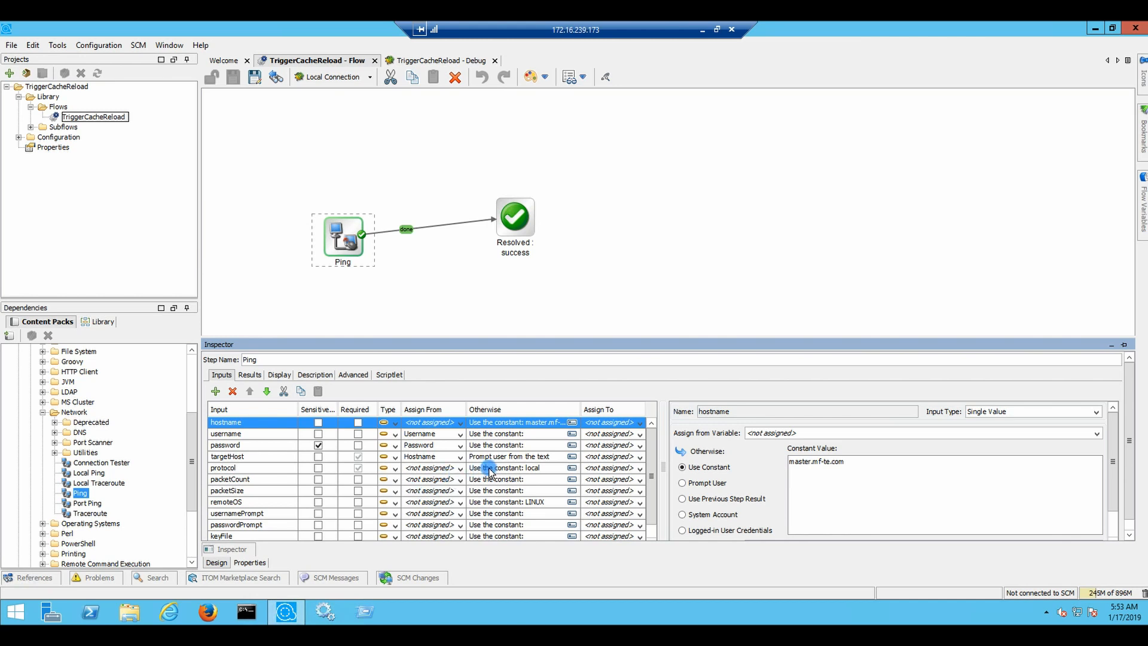
{"action": "left_click_drag", "start_coordinate": [651, 499], "coordinate": [651, 515]}
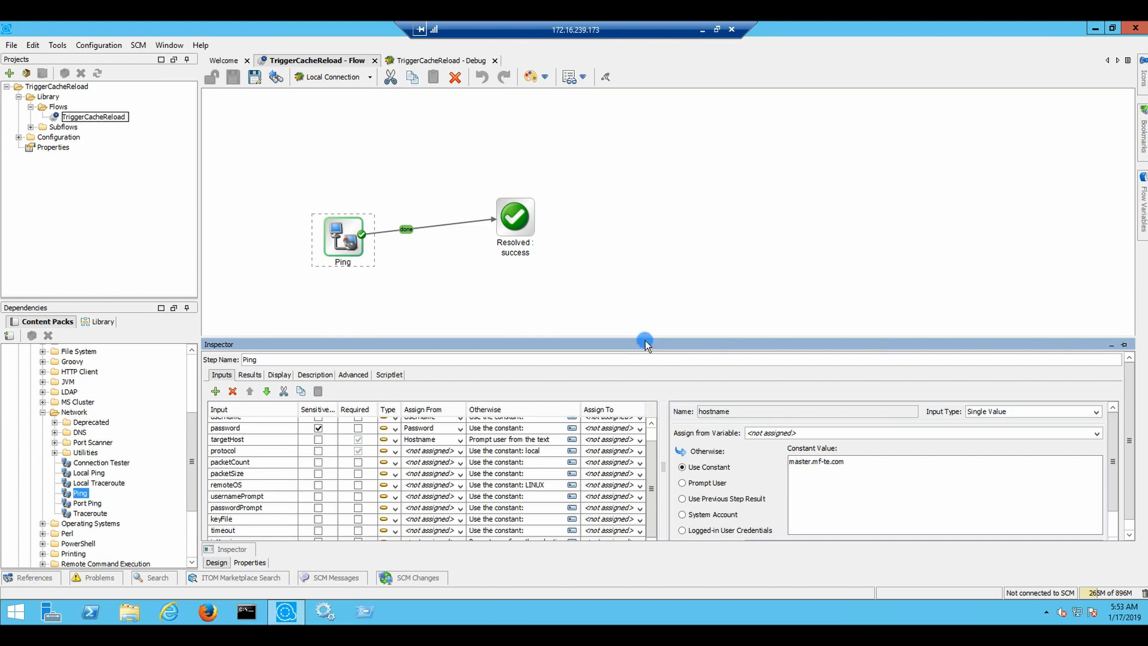
{"action": "left_click_drag", "start_coordinate": [639, 338], "coordinate": [632, 286]}
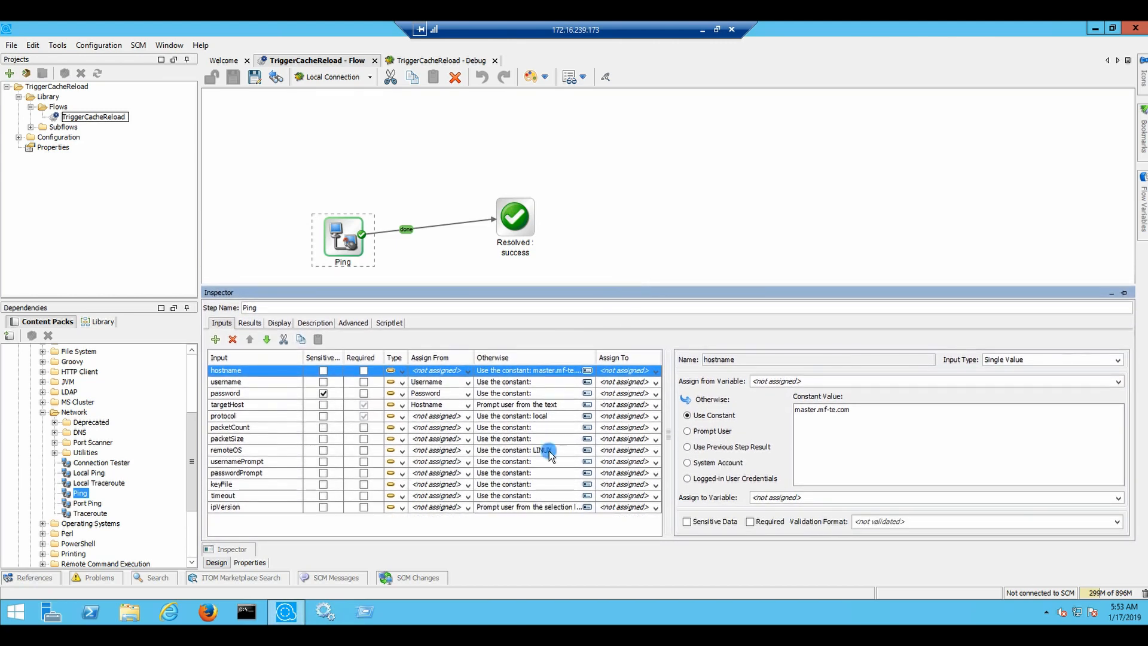
Make ipVersion use the constant 4 instead of prompting, then save the flow
{"action": "left_click", "coordinate": [502, 509]}
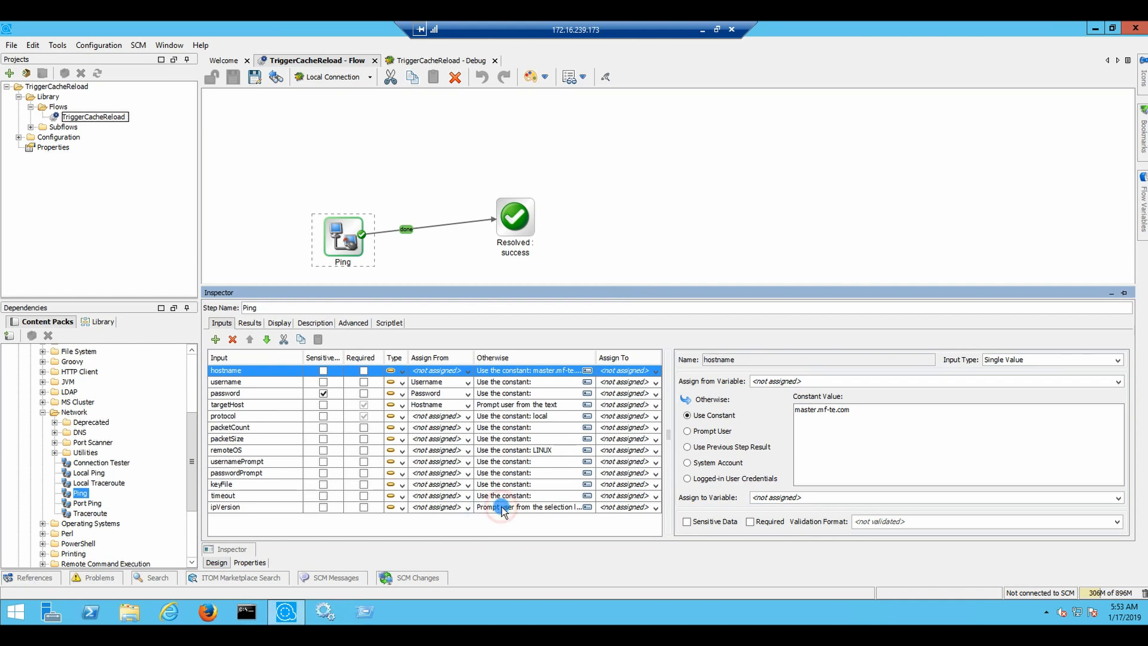
{"action": "left_click", "coordinate": [715, 415]}
{"action": "left_click", "coordinate": [816, 429]}
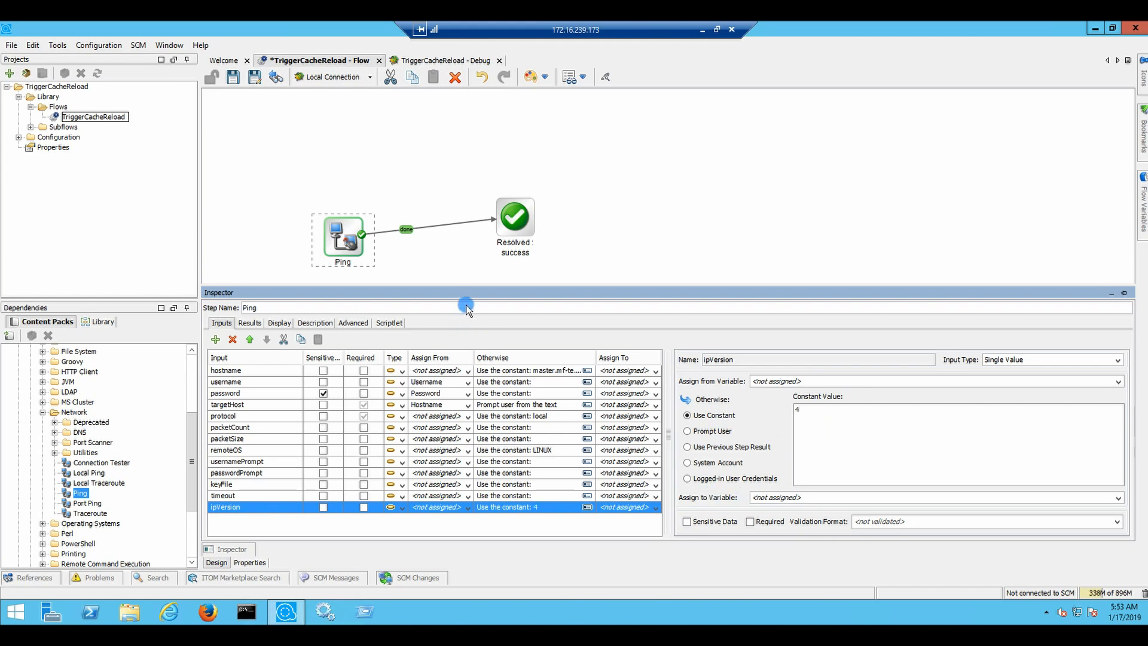
{"action": "left_click", "coordinate": [448, 262]}
{"action": "left_click", "coordinate": [234, 77]}
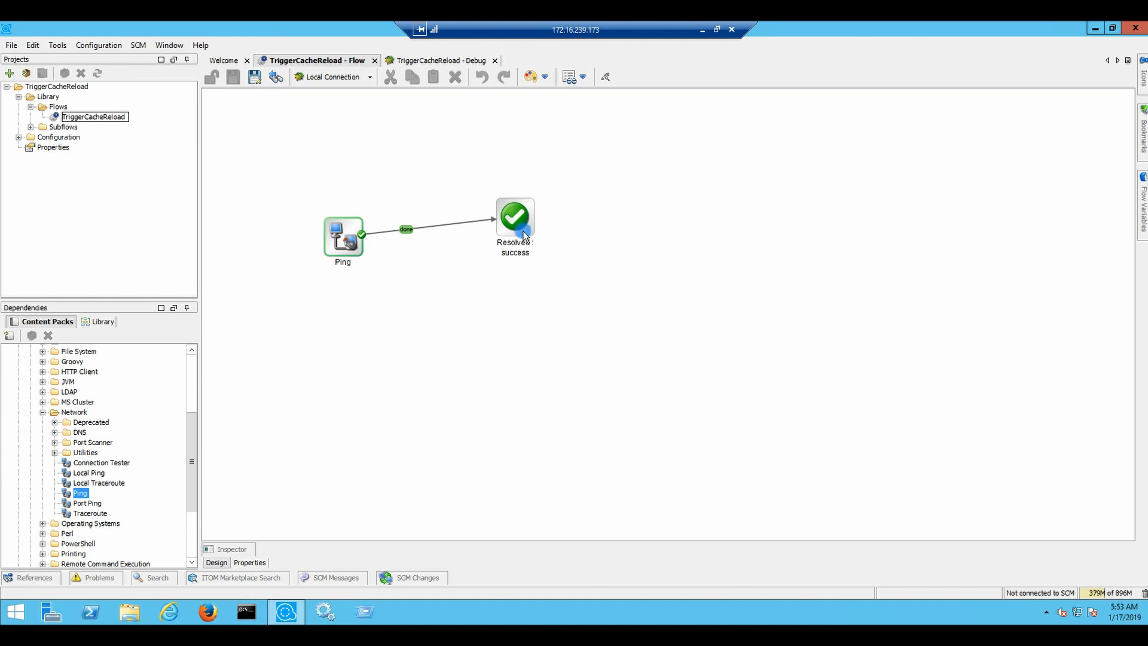
Delete the done link from Ping to Resolved: success and move Resolved further right
{"action": "left_click", "coordinate": [472, 221]}
{"action": "key", "text": "Delete"}
{"action": "left_click_drag", "start_coordinate": [530, 221], "coordinate": [671, 248]}
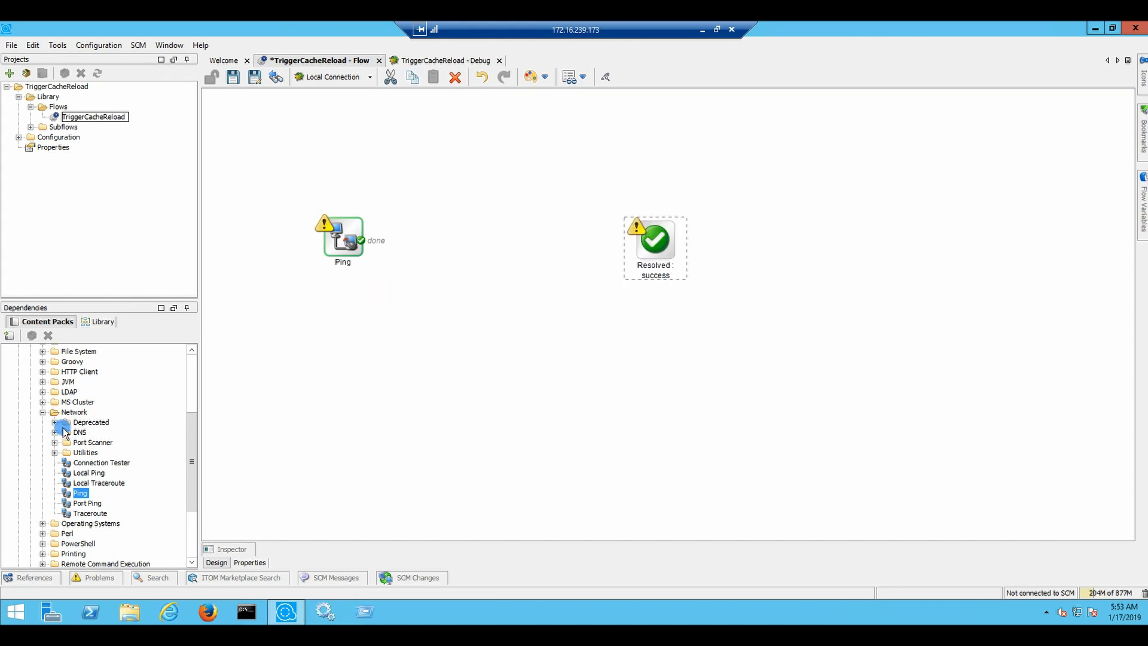
Find Port Ping in the Port Scanner folder and open its properties
{"action": "left_click_drag", "start_coordinate": [196, 458], "coordinate": [192, 474]}
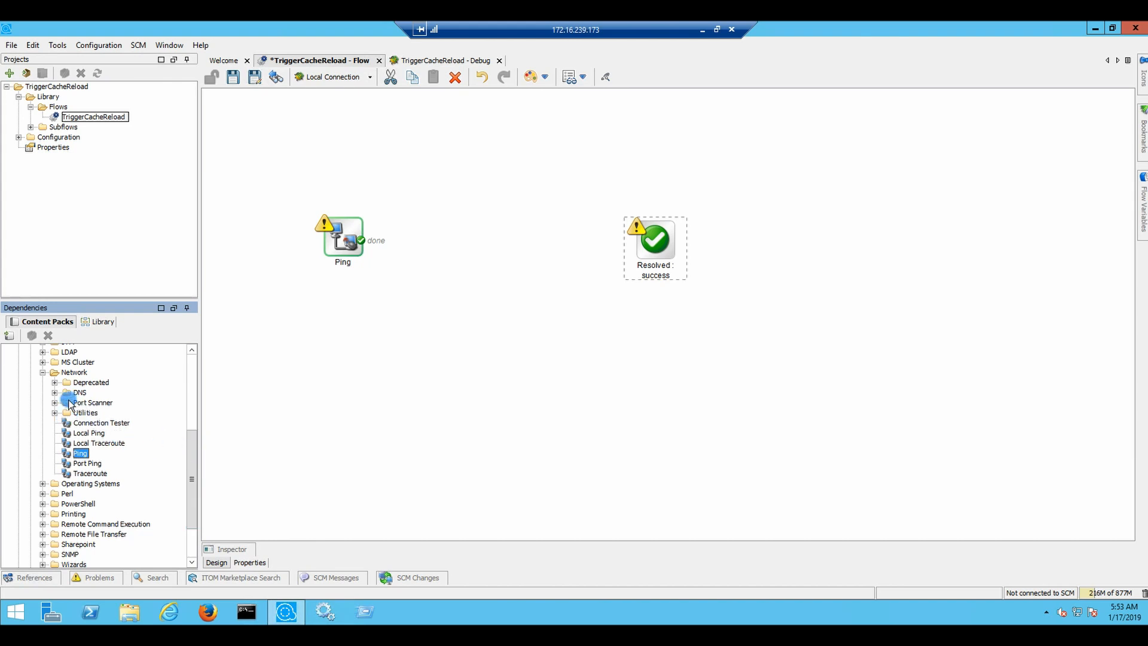
{"action": "left_click", "coordinate": [55, 413]}
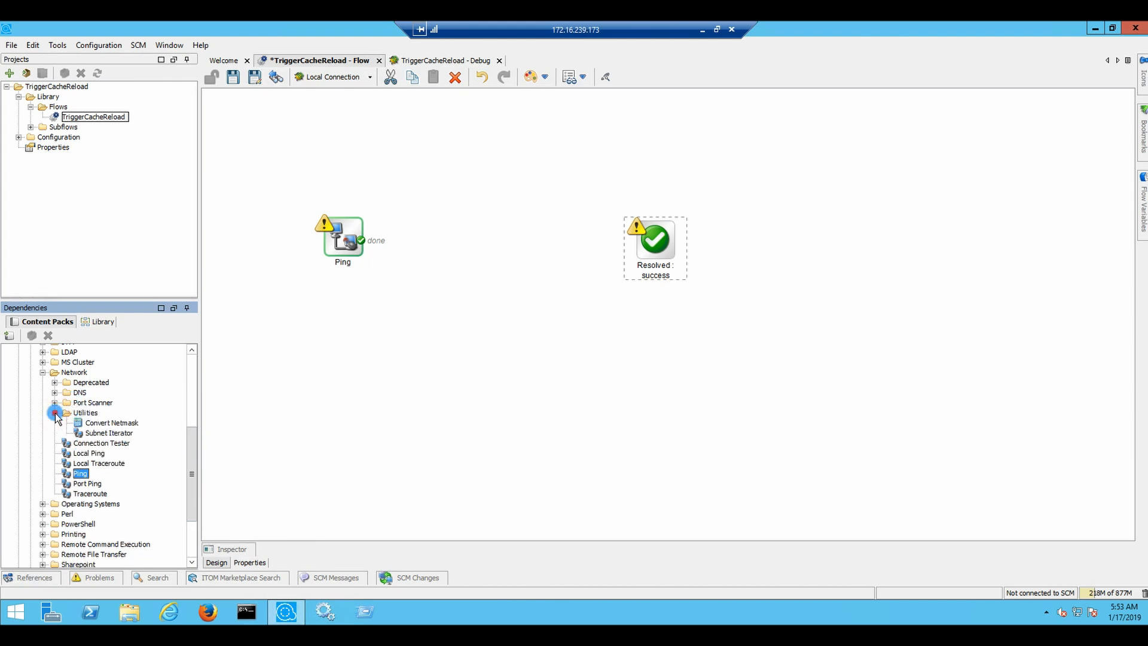
{"action": "left_click", "coordinate": [54, 412]}
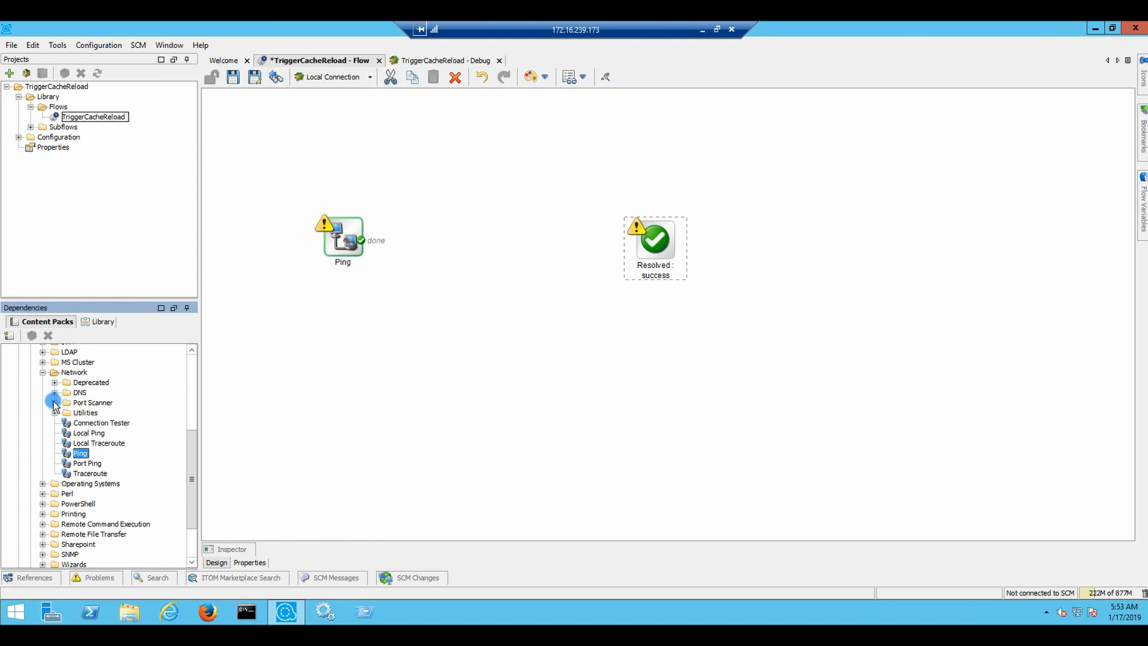
{"action": "left_click", "coordinate": [55, 402]}
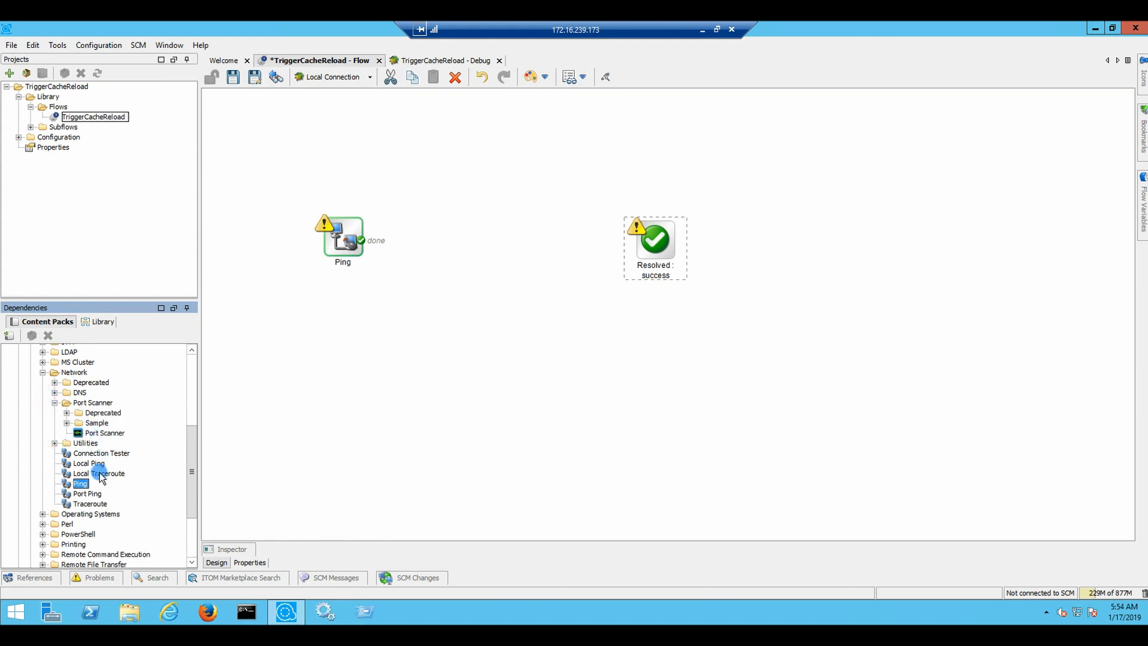
{"action": "left_click", "coordinate": [98, 495]}
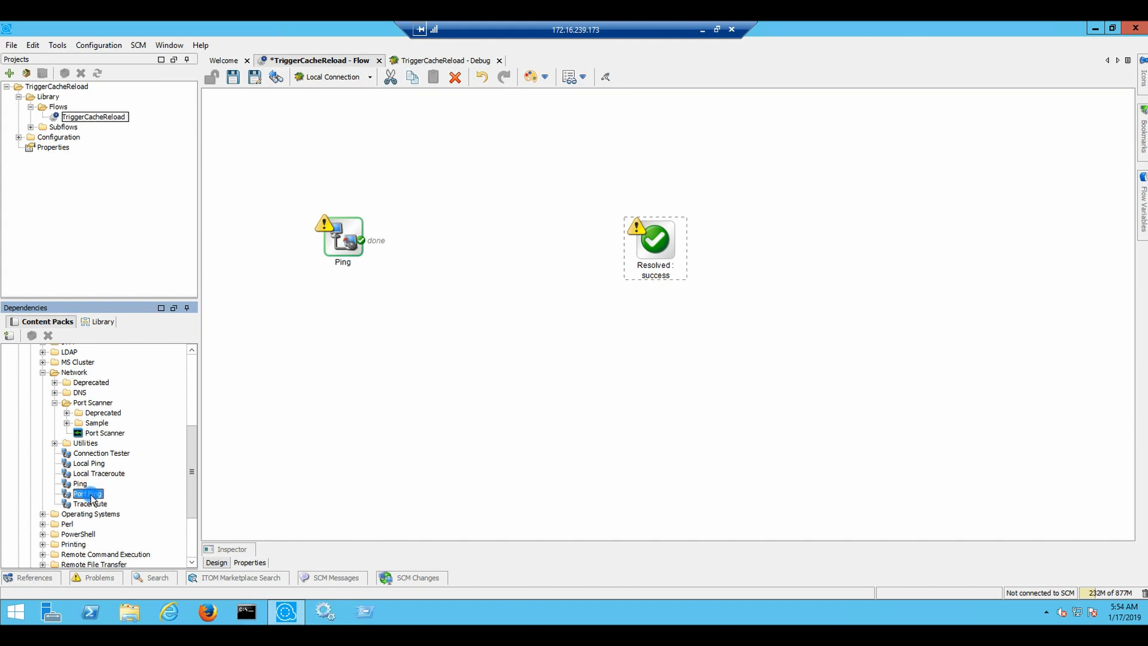
{"action": "double_click", "coordinate": [87, 495]}
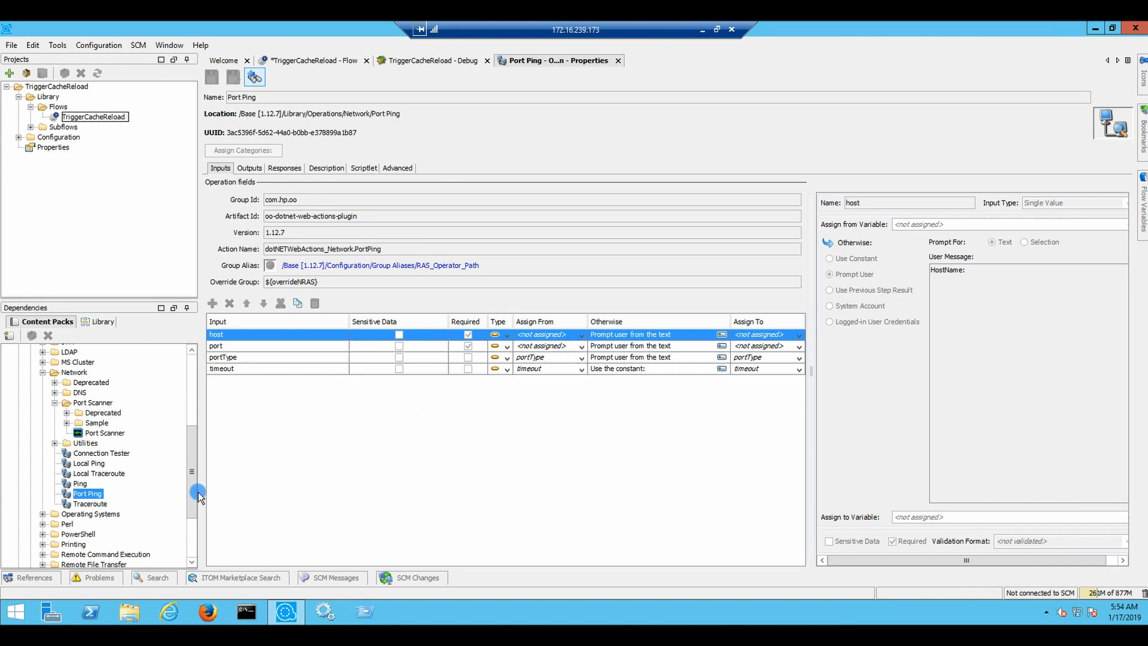
Place a single-response Port Ping step after Ping and link Ping's done output to it
{"action": "left_click", "coordinate": [618, 61]}
{"action": "left_click", "coordinate": [317, 60]}
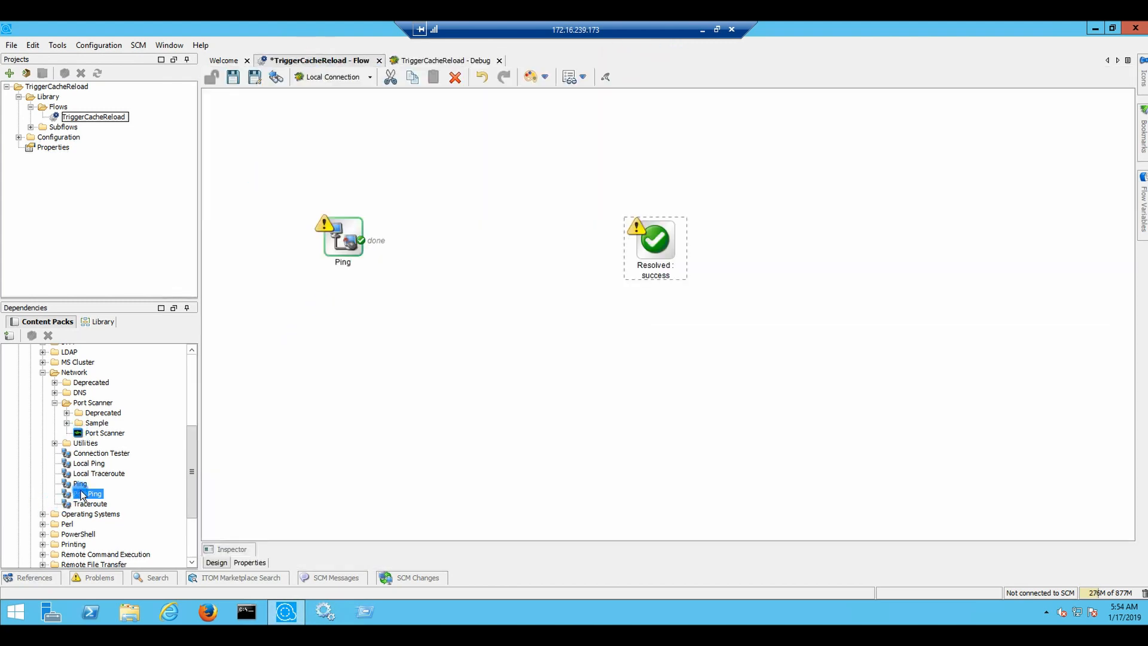
{"action": "left_click_drag", "start_coordinate": [89, 497], "coordinate": [457, 241]}
{"action": "right_click", "coordinate": [461, 238]}
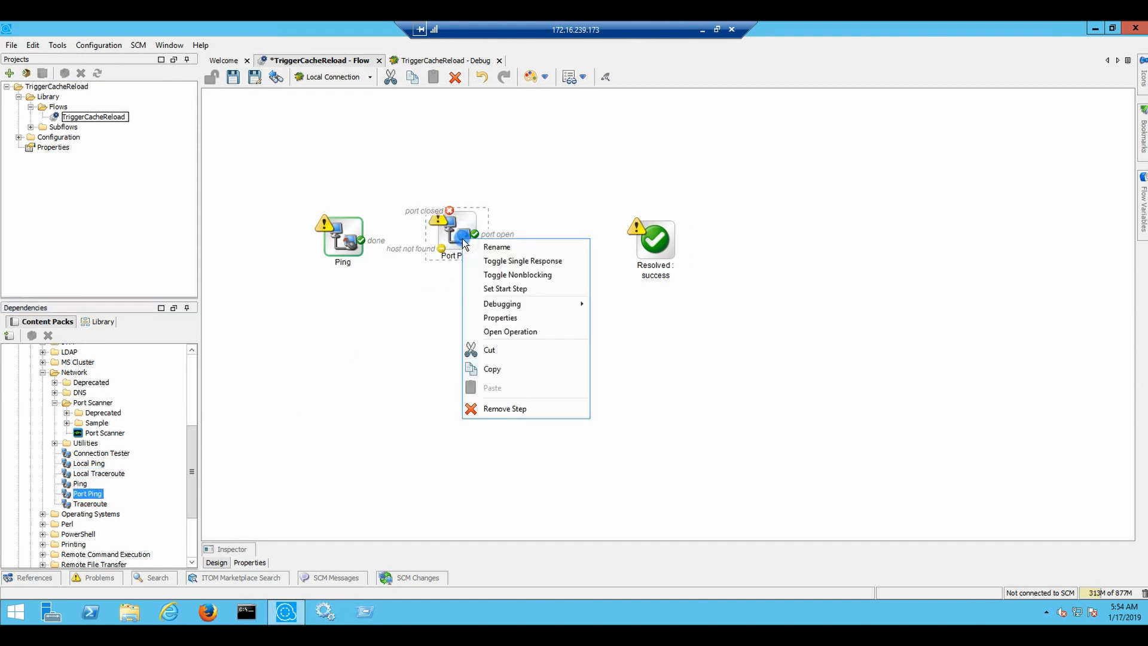
{"action": "left_click", "coordinate": [547, 262]}
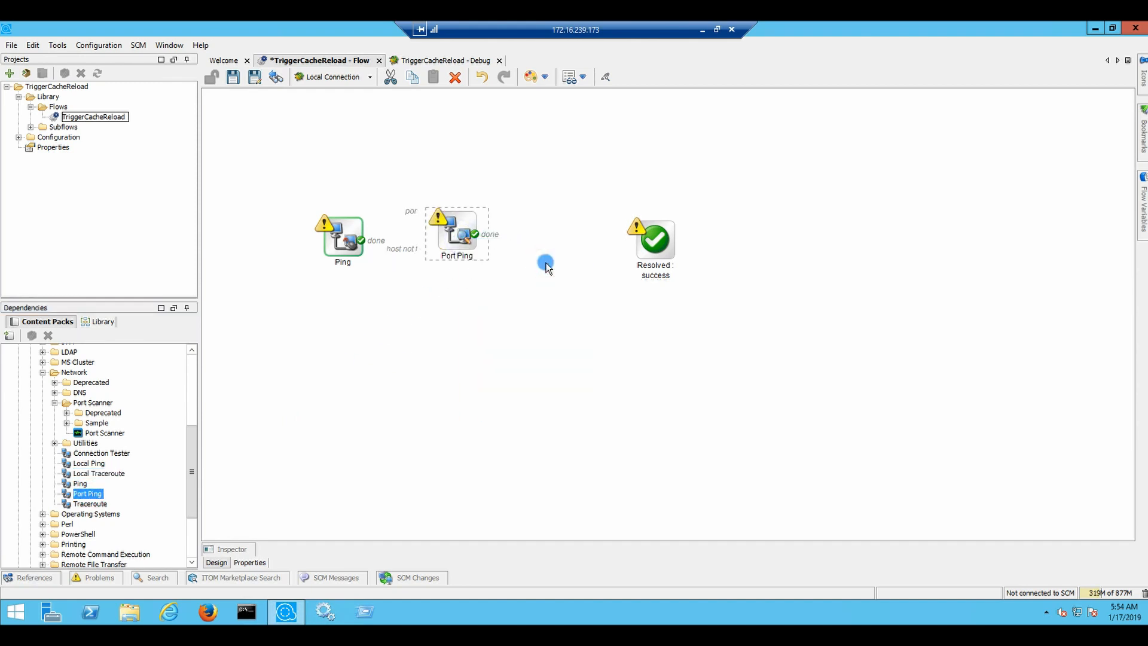
{"action": "left_click_drag", "start_coordinate": [360, 240], "coordinate": [655, 239]}
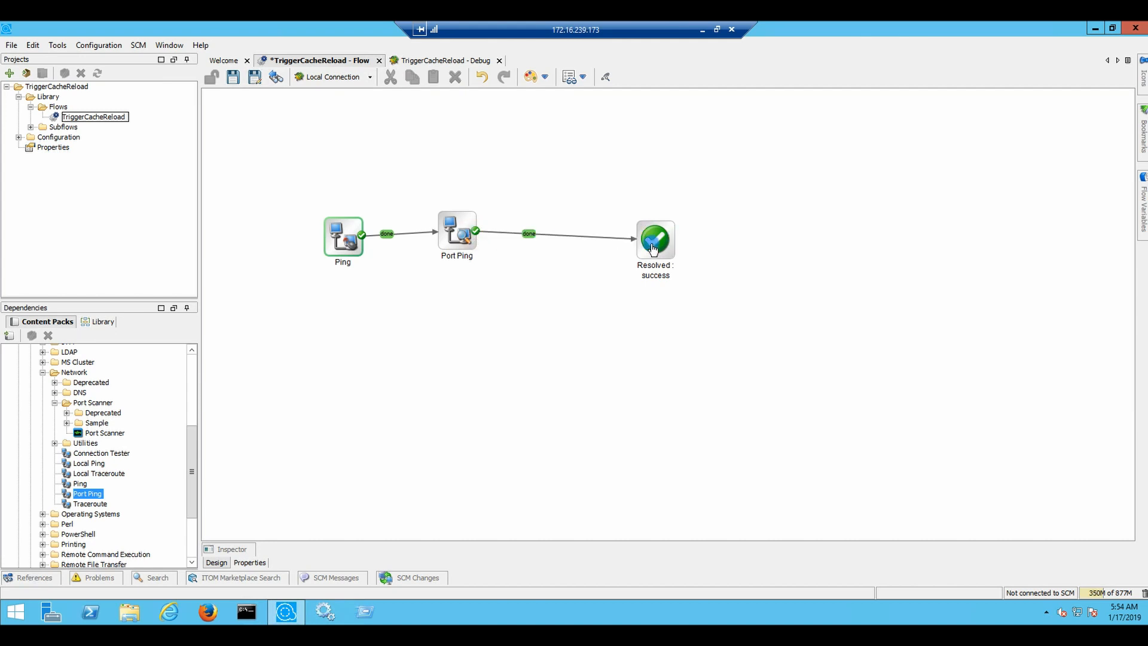
Take Port Ping's host from the Hostname flow input and give port the constant 8080
{"action": "double_click", "coordinate": [461, 227]}
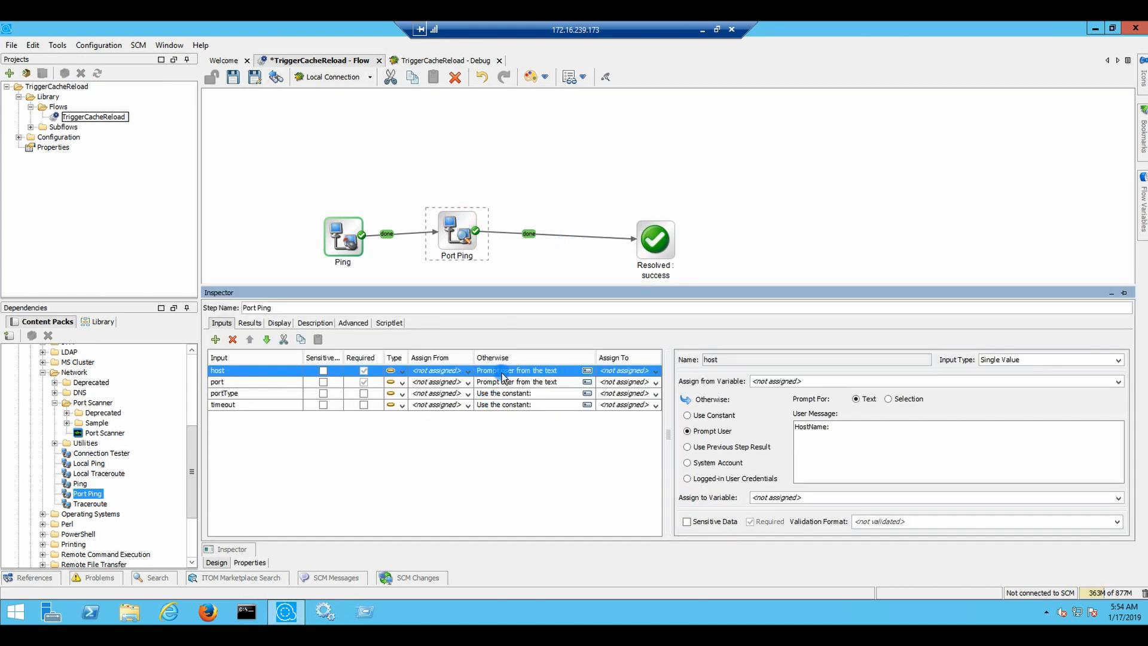
{"action": "left_click", "coordinate": [467, 372]}
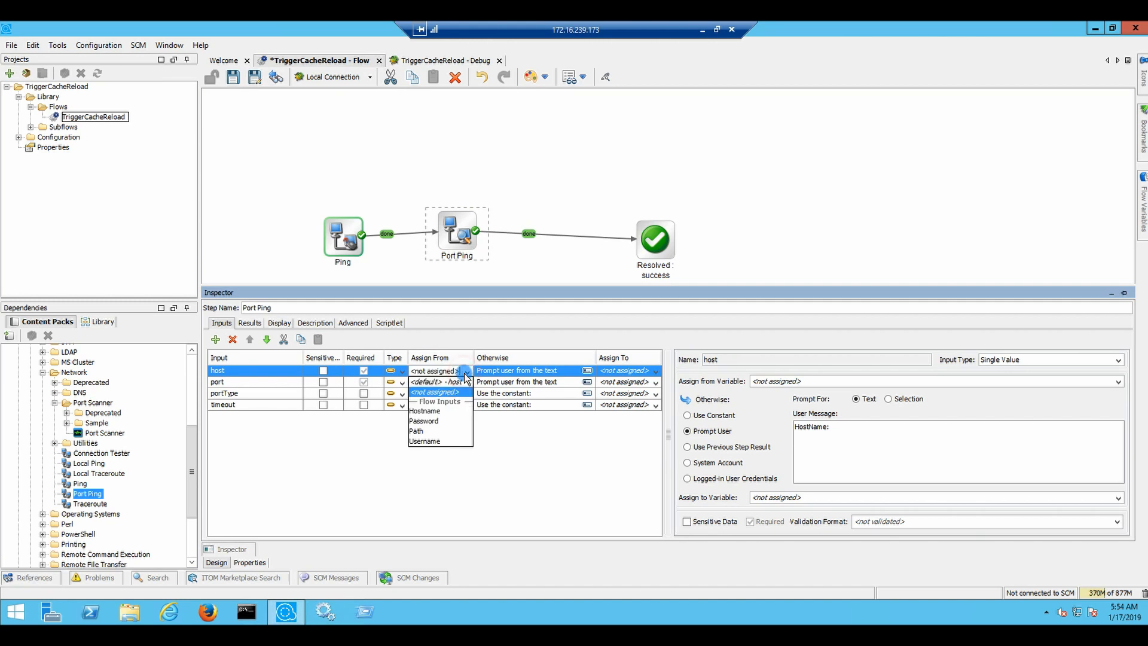
{"action": "left_click", "coordinate": [434, 411]}
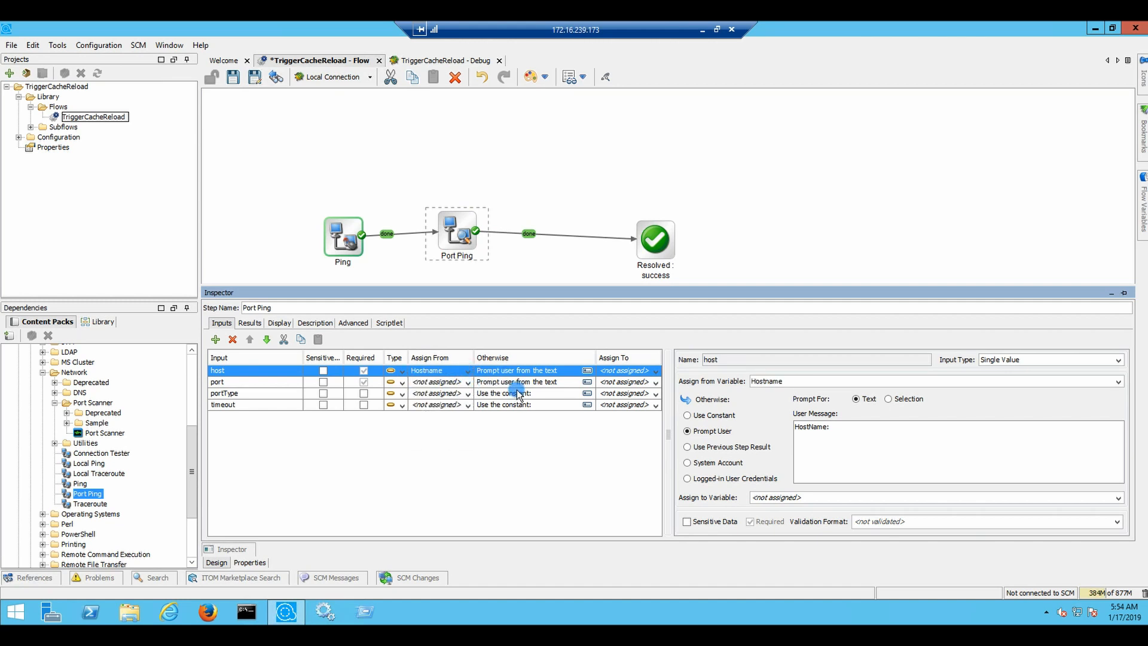
{"action": "left_click", "coordinate": [574, 385]}
{"action": "left_click", "coordinate": [713, 417]}
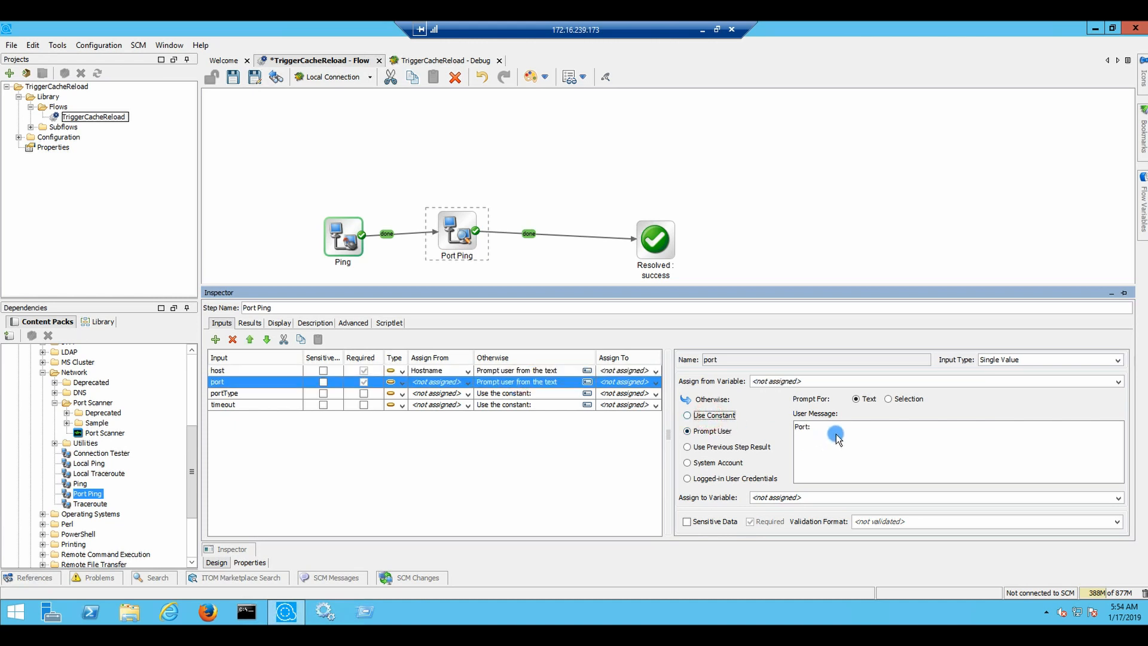
{"action": "left_click", "coordinate": [830, 429]}
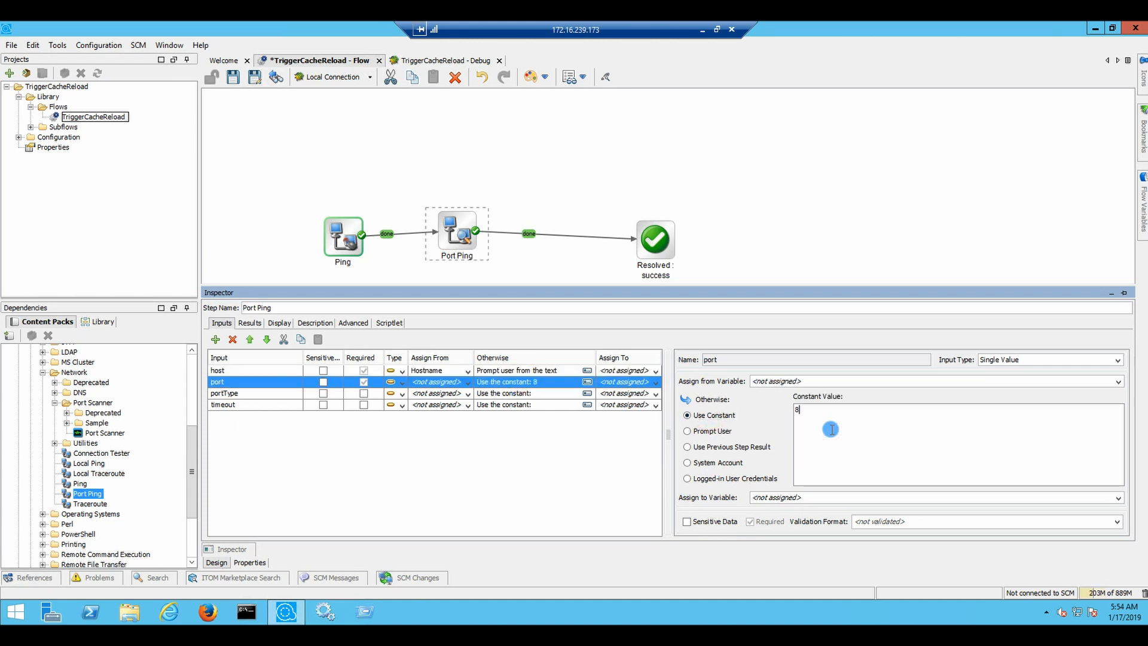
{"action": "left_click", "coordinate": [516, 394]}
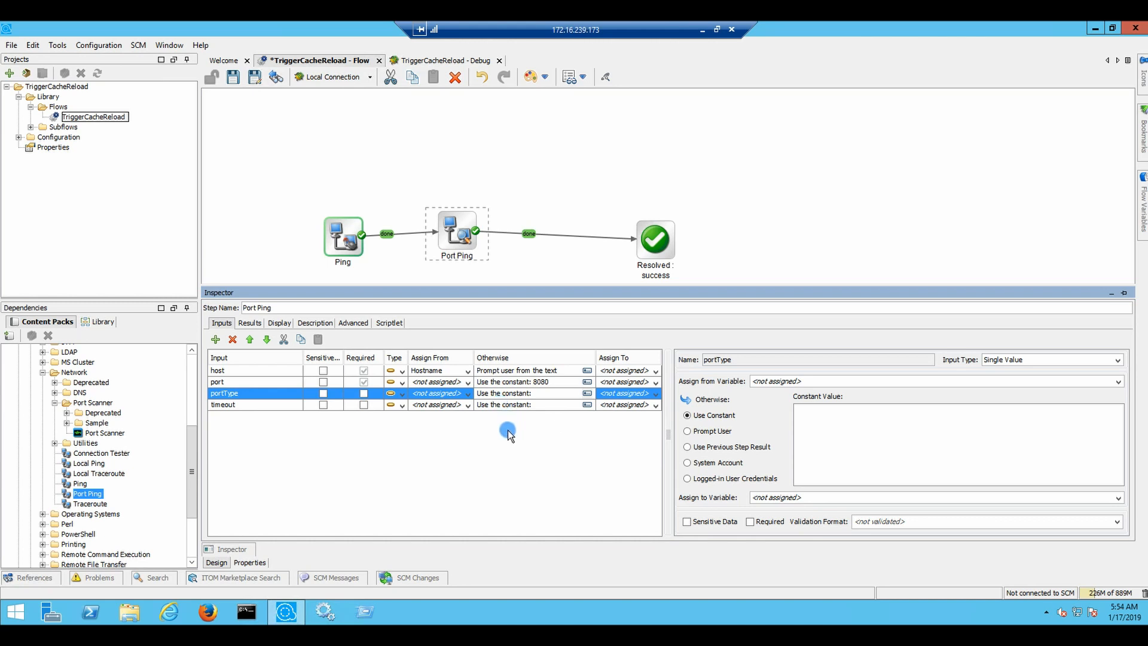
Save the changes and start a fresh debug run of TriggerCacheReload
{"action": "left_click", "coordinate": [333, 77]}
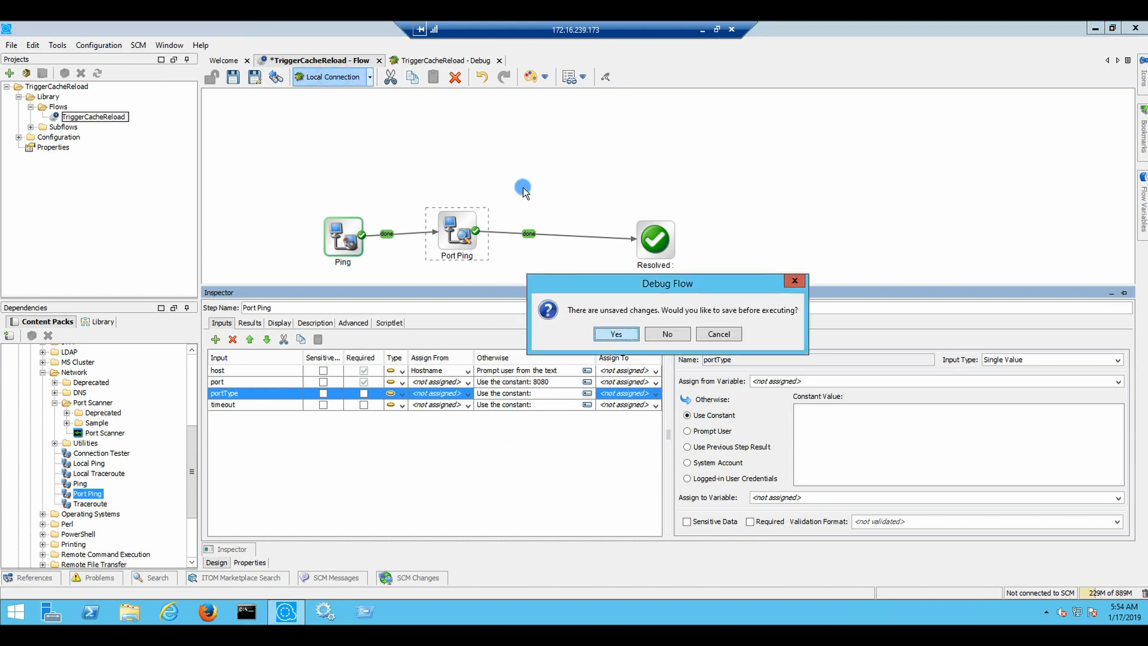
{"action": "left_click", "coordinate": [616, 333]}
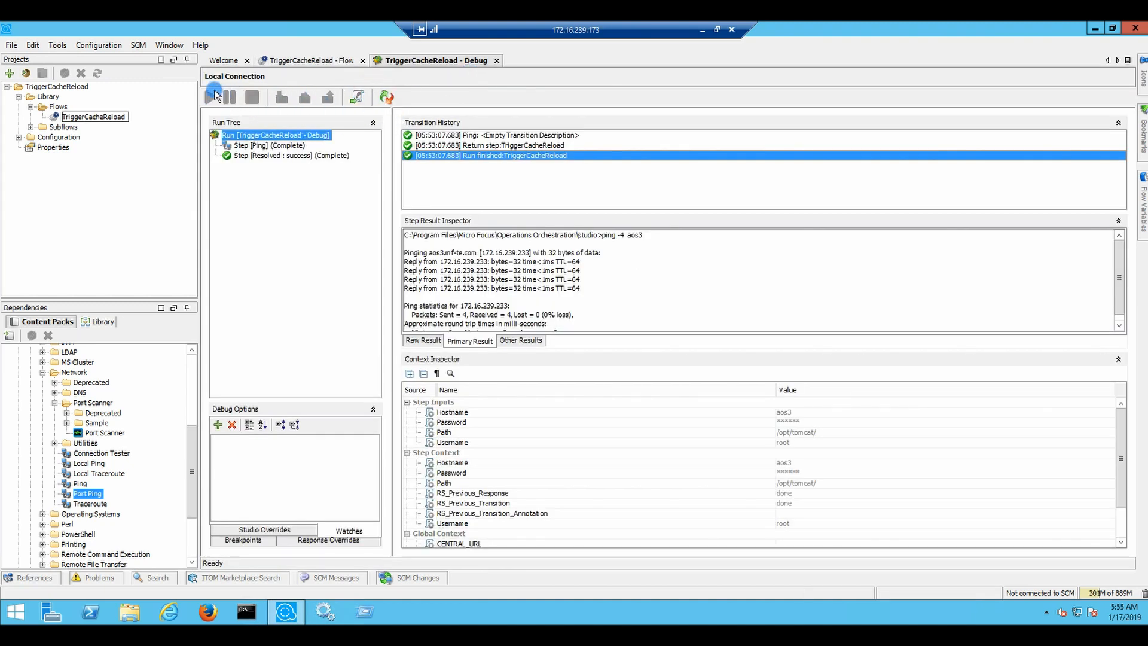
{"action": "left_click", "coordinate": [386, 97]}
{"action": "left_click", "coordinate": [215, 98]}
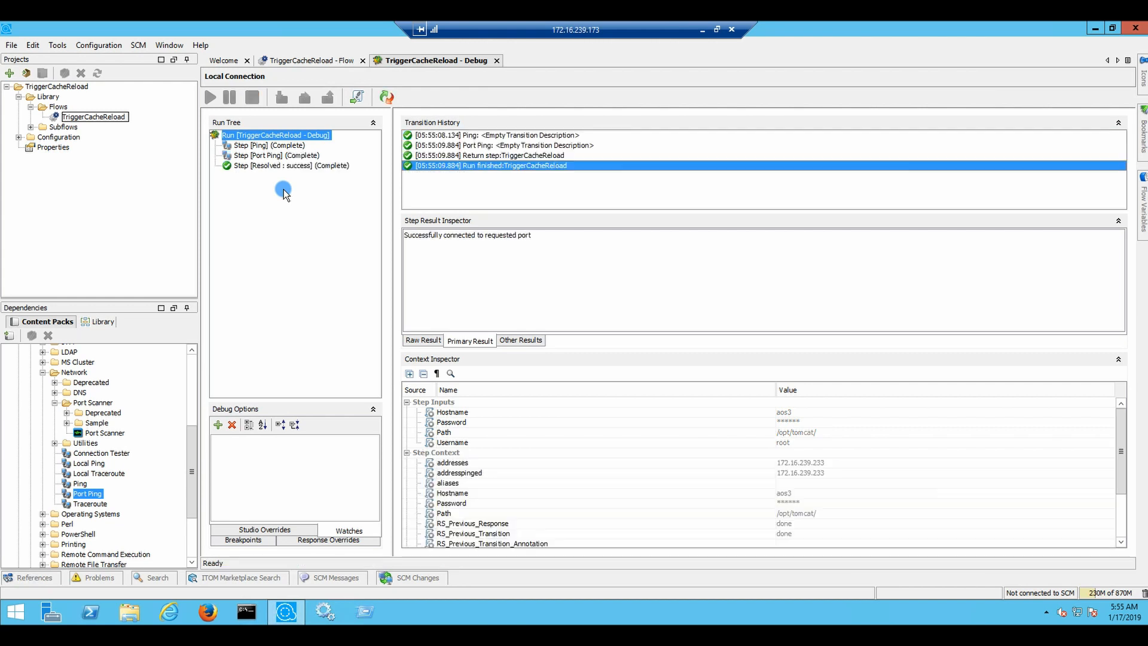
Check Port Ping's raw output and primary result, then go back to the flow design
{"action": "left_click", "coordinate": [272, 156]}
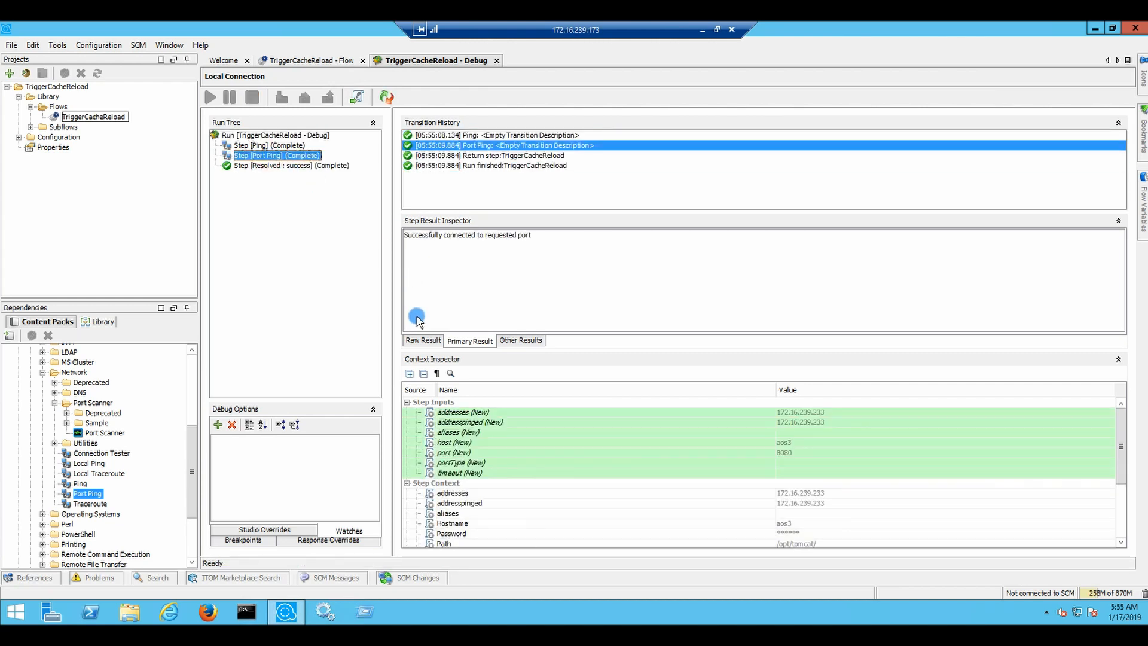
{"action": "left_click", "coordinate": [425, 341]}
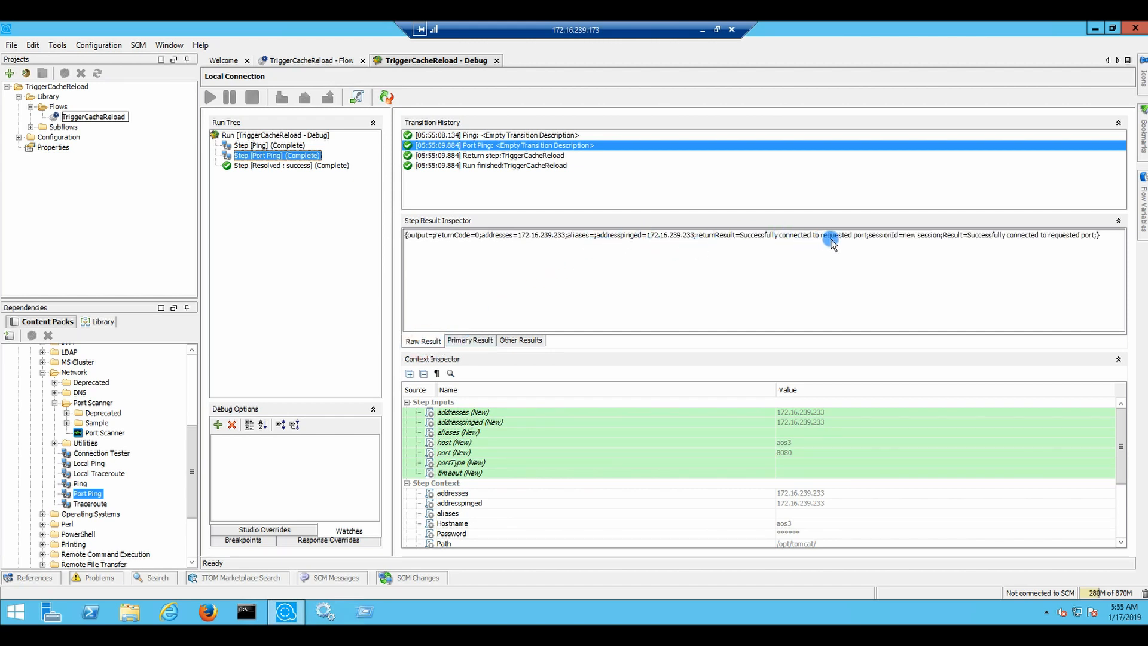
{"action": "left_click", "coordinate": [470, 341]}
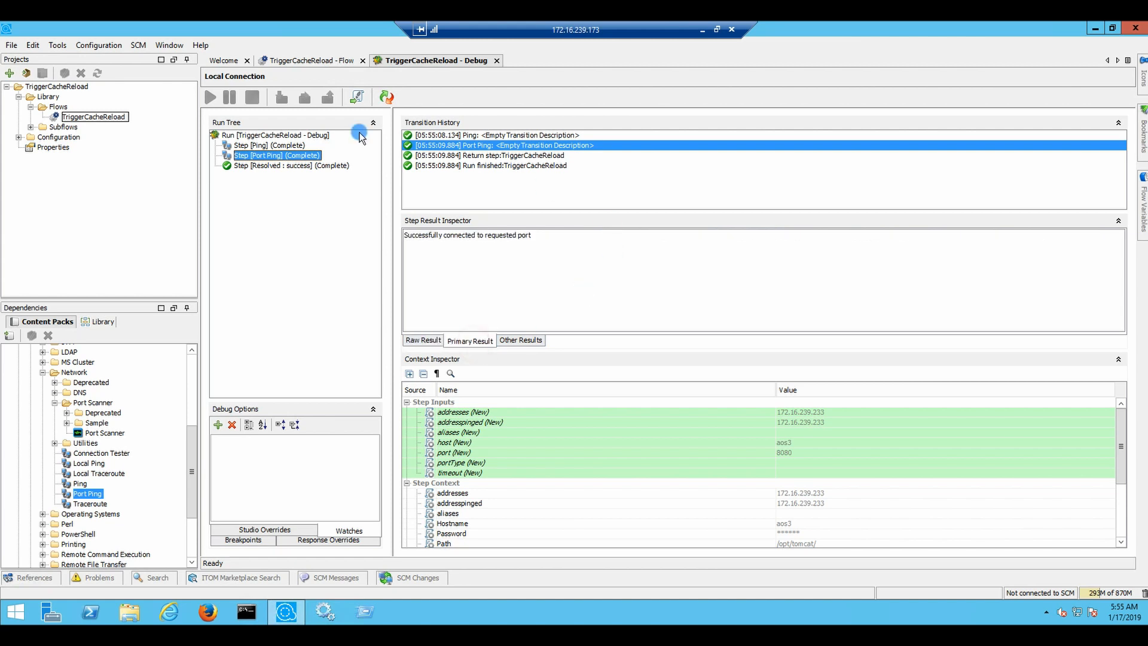
{"action": "left_click", "coordinate": [310, 62]}
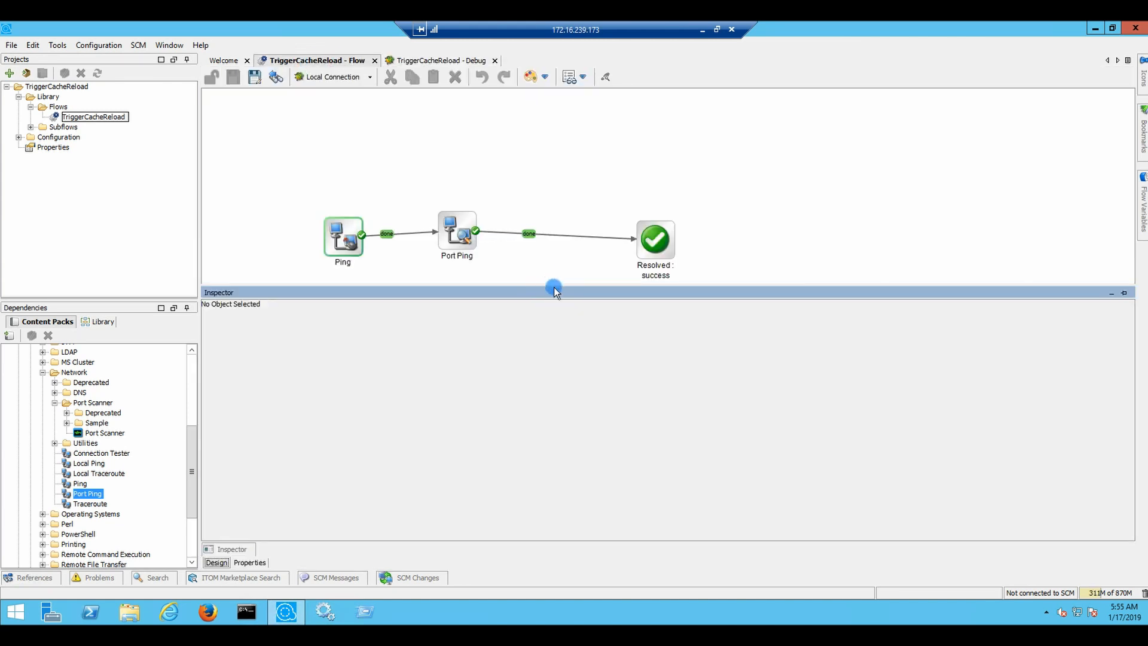
Delete the link from Port Ping to Resolved: success
{"action": "left_click_drag", "start_coordinate": [572, 292], "coordinate": [568, 314]}
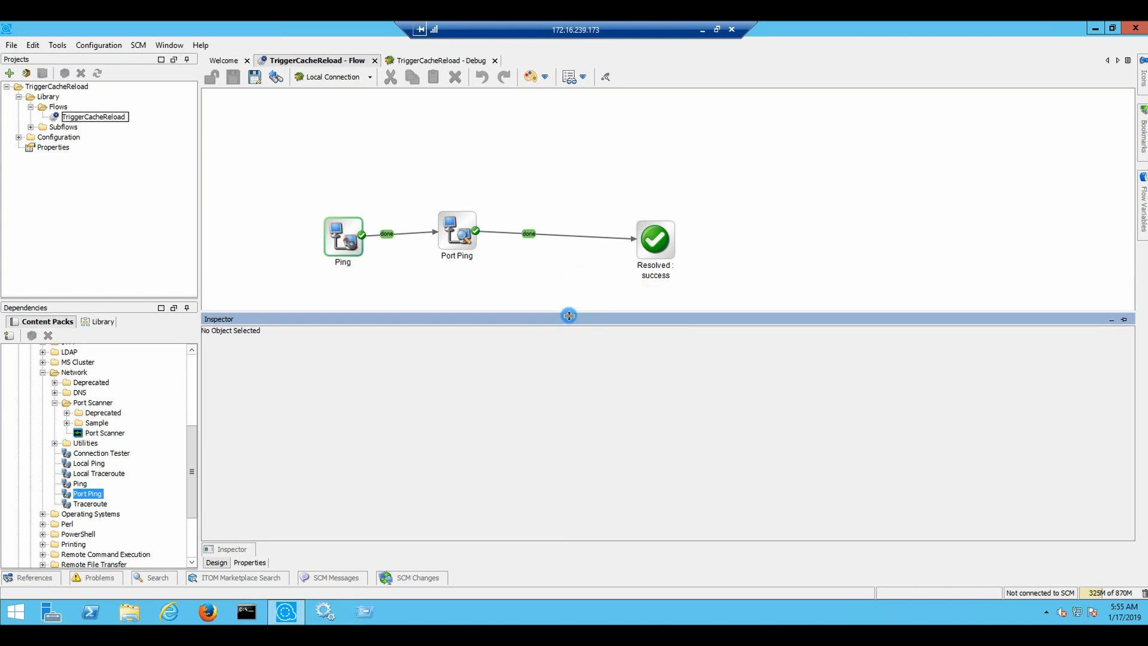
{"action": "left_click", "coordinate": [567, 236]}
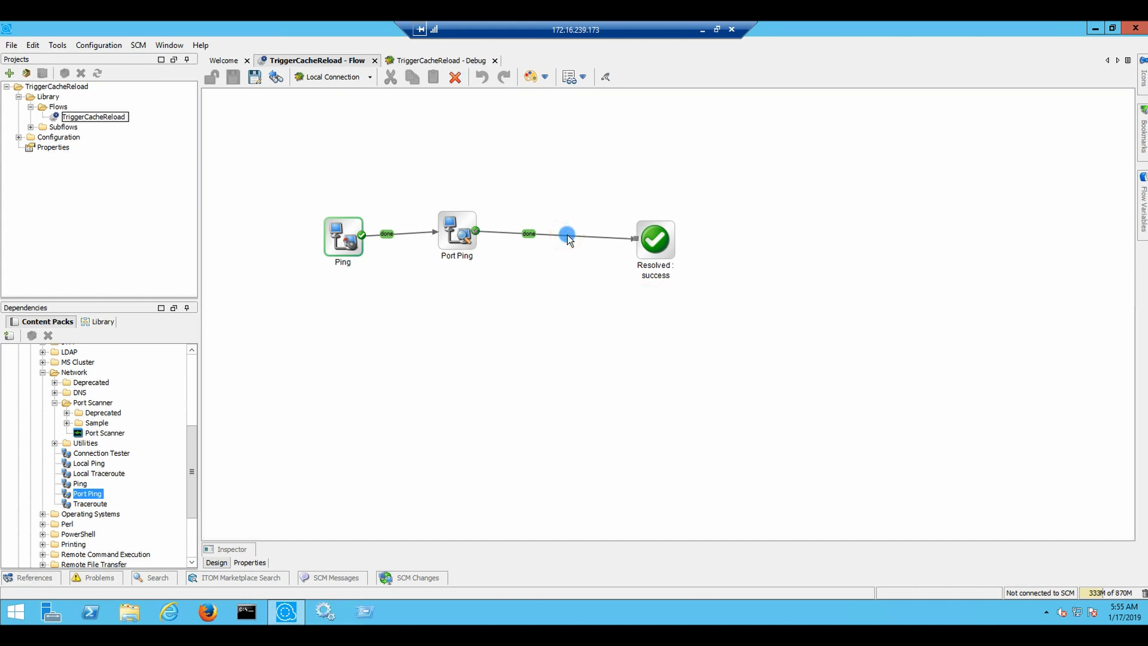
{"action": "key", "text": "Delete"}
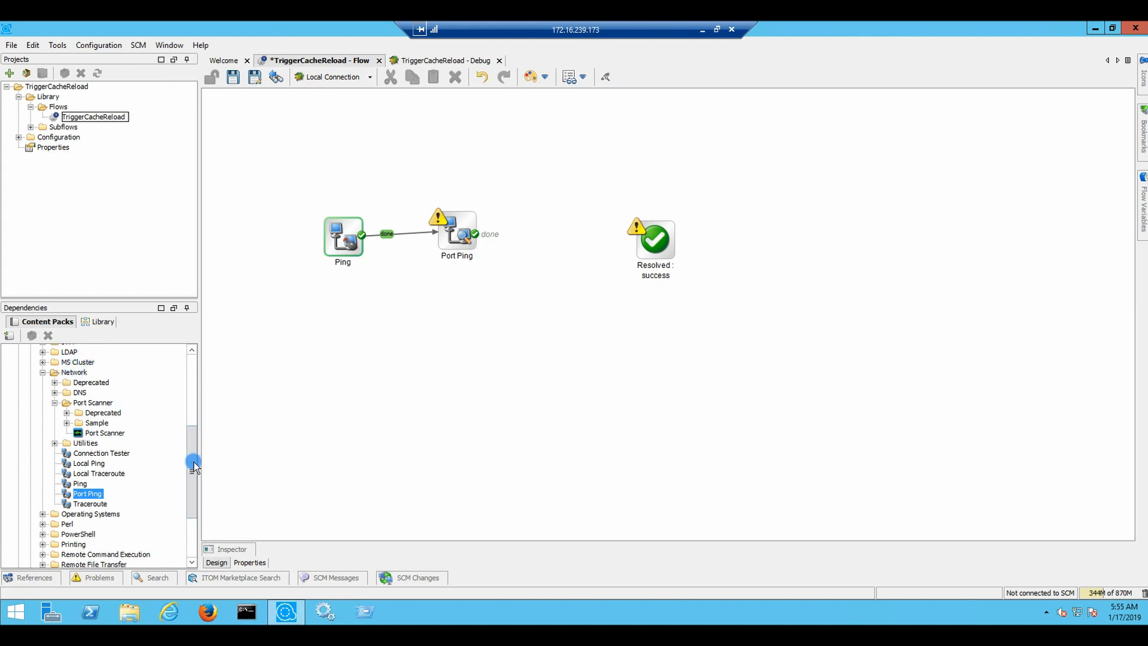
Browse to Operating Systems > Linux > Red Hat > Disk and File Operations
{"action": "left_click", "coordinate": [42, 514]}
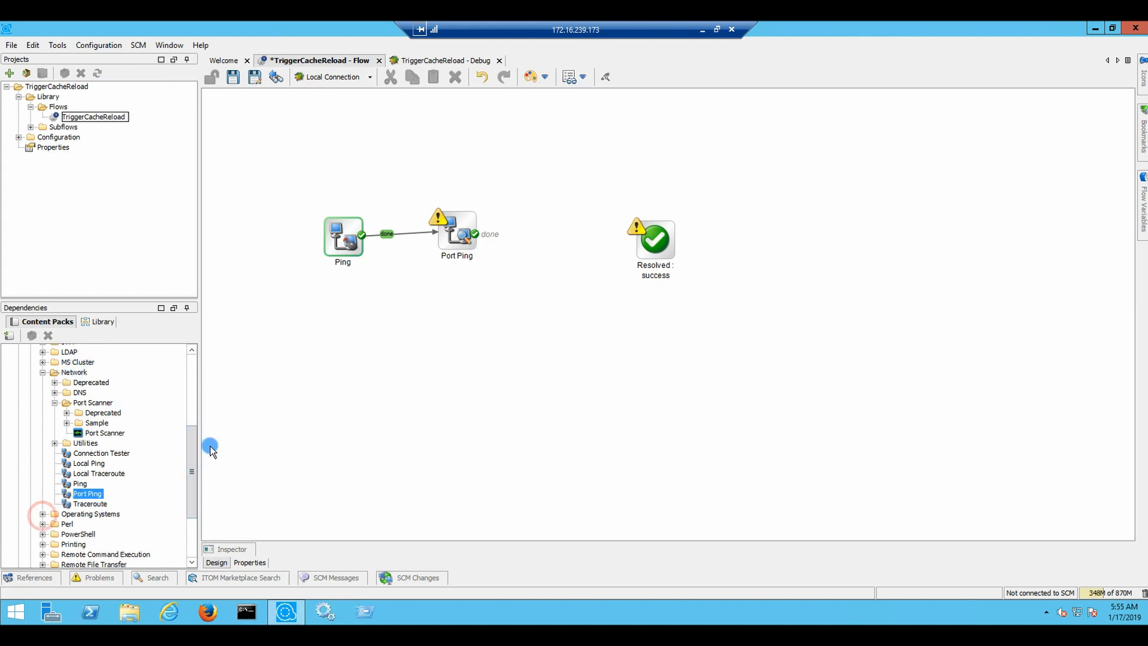
{"action": "left_click_drag", "start_coordinate": [189, 447], "coordinate": [190, 479]}
{"action": "left_click", "coordinate": [54, 508]}
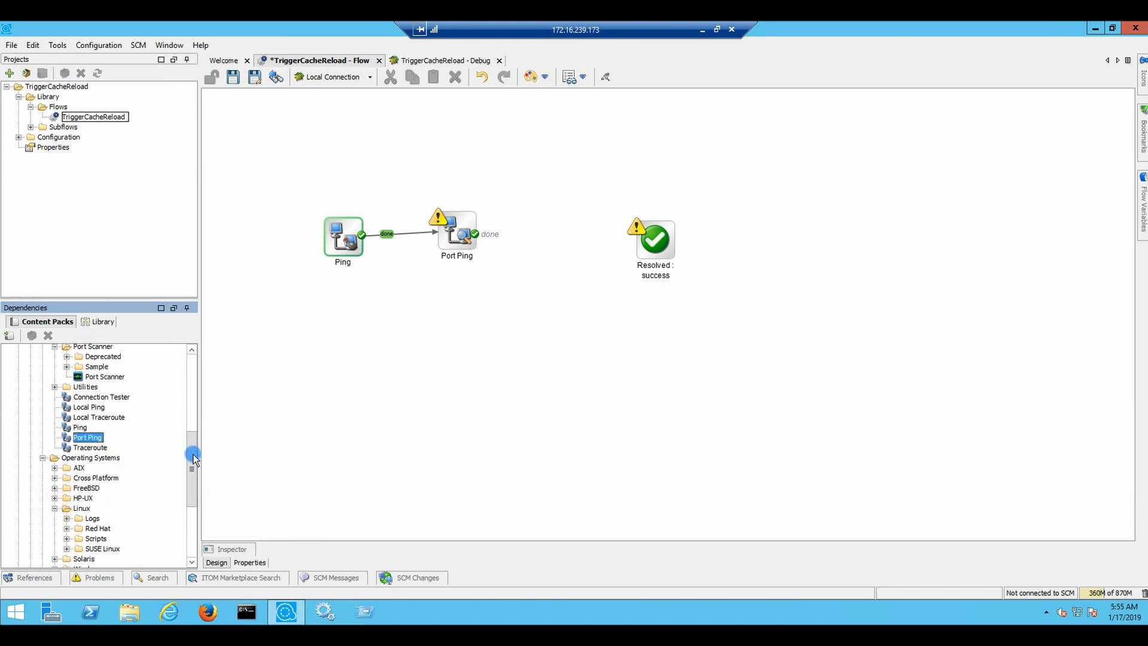
{"action": "left_click_drag", "start_coordinate": [190, 454], "coordinate": [189, 493]}
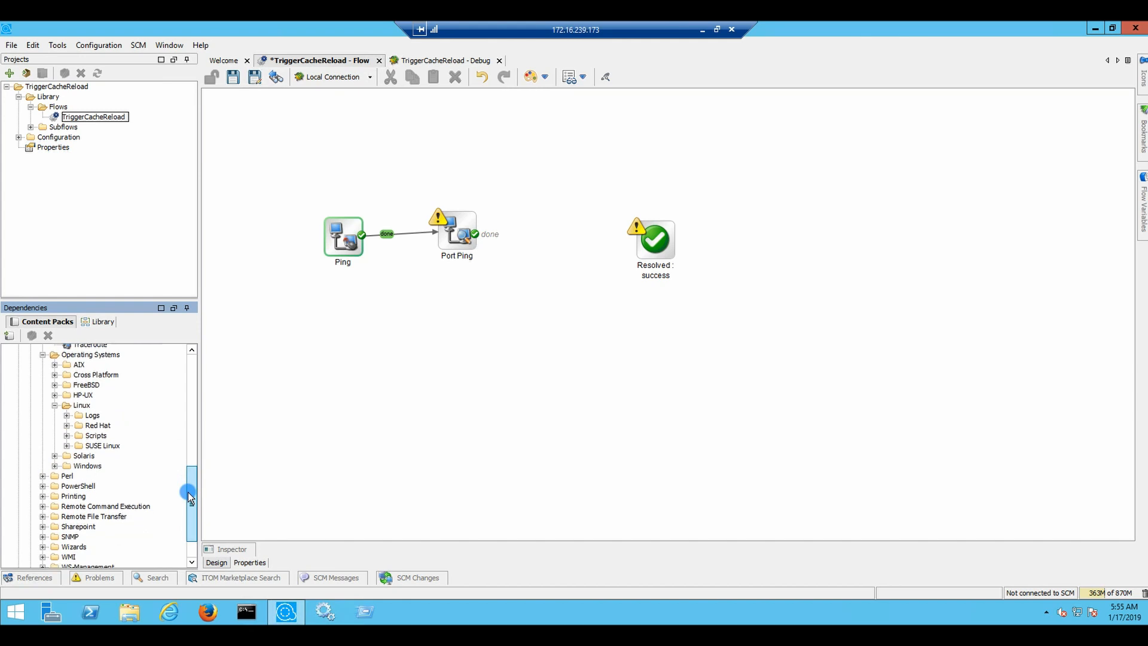
{"action": "left_click", "coordinate": [67, 420]}
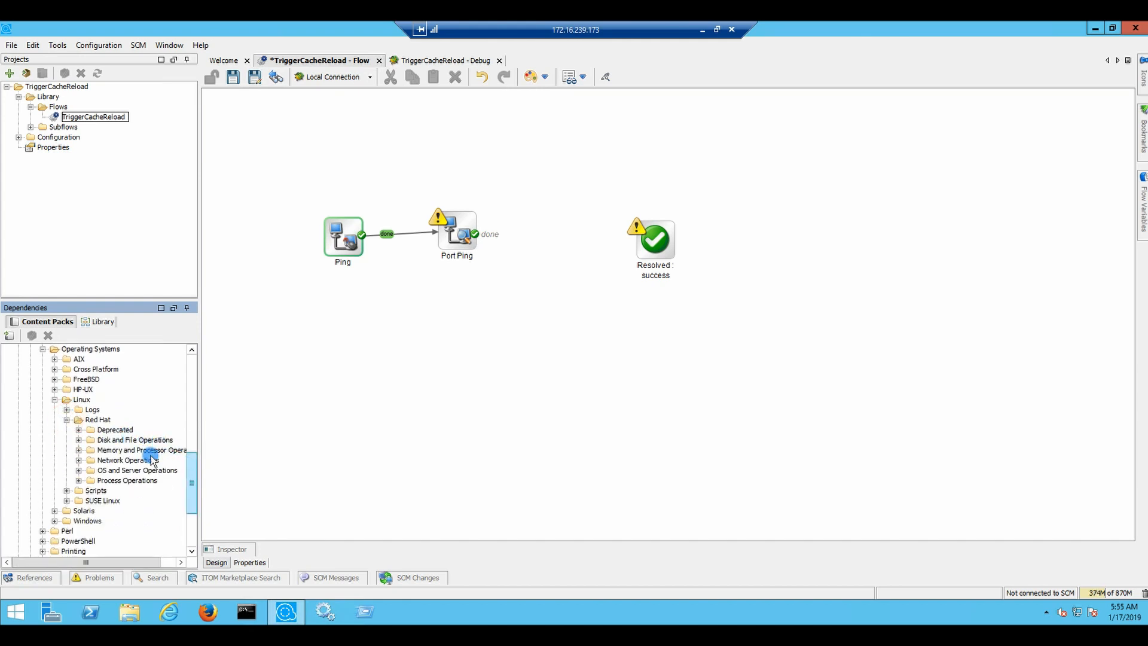
{"action": "left_click", "coordinate": [79, 440]}
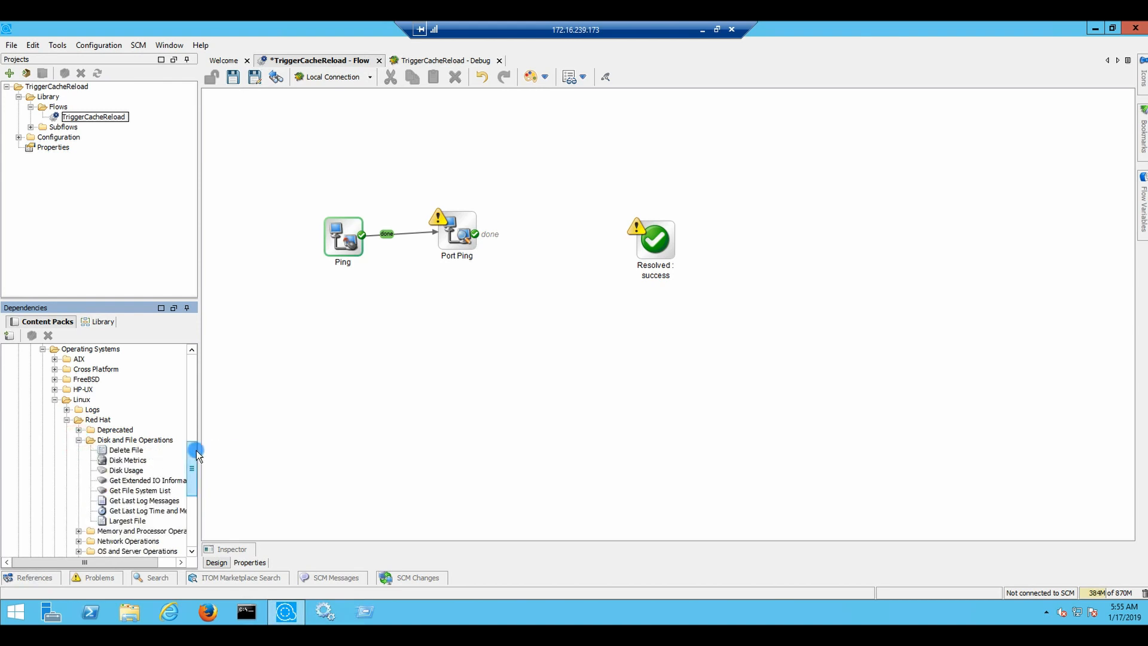
Add and remove a Disk Metrics step, then open the Disk Usage flow's Remote Command step
{"action": "left_click", "coordinate": [127, 460]}
{"action": "left_click_drag", "start_coordinate": [126, 460], "coordinate": [547, 256]}
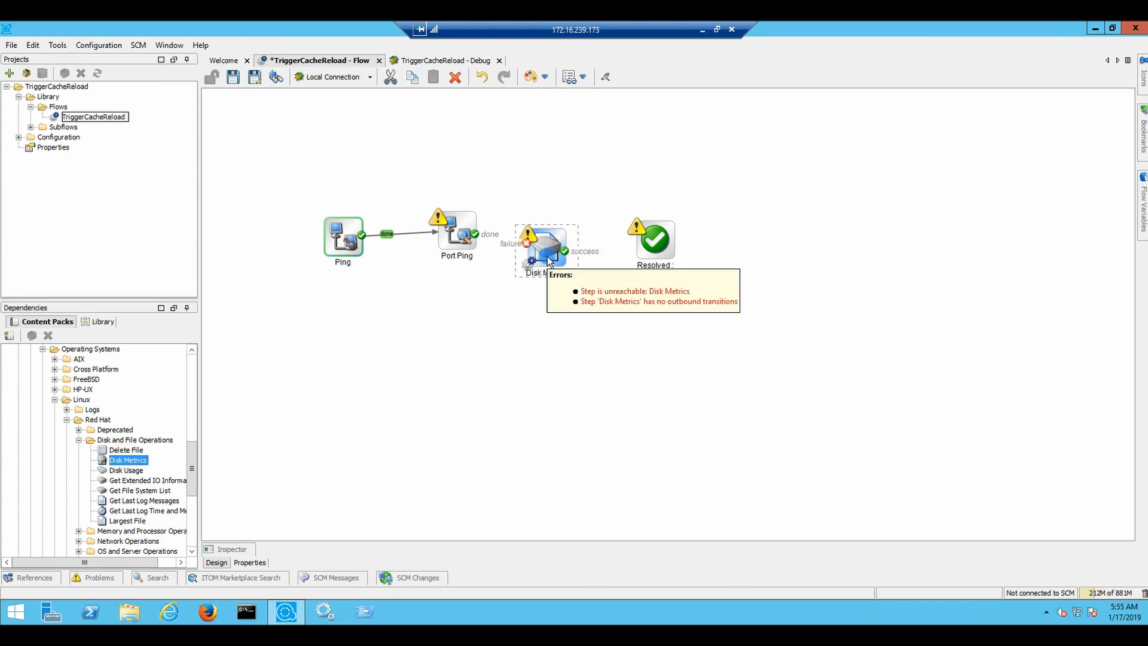
{"action": "left_click", "coordinate": [528, 276]}
{"action": "key", "text": "Delete"}
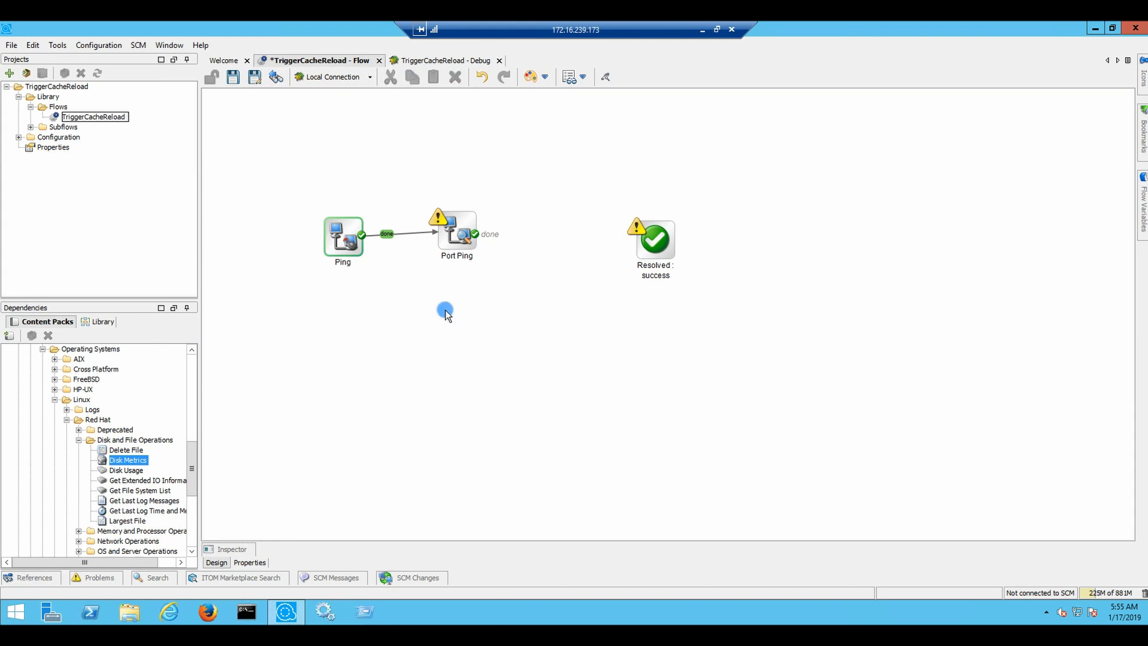
{"action": "left_click", "coordinate": [127, 470]}
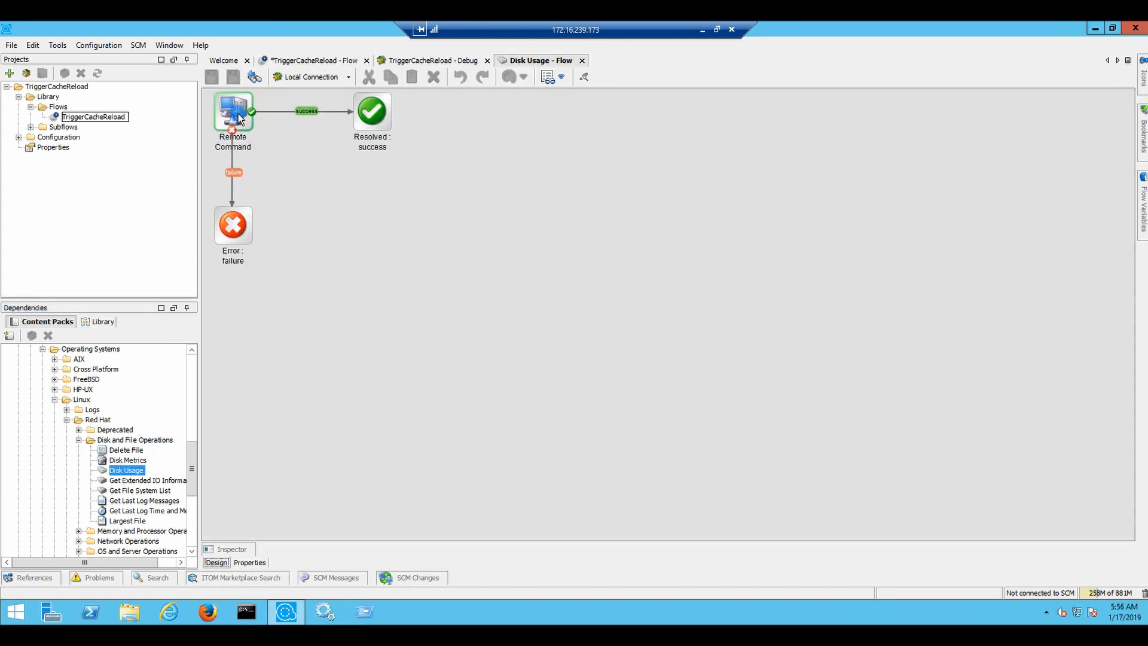
{"action": "left_click", "coordinate": [234, 112]}
Check the Remote Command step's inputs, then close Disk Usage and return to TriggerCacheReload
{"action": "double_click", "coordinate": [234, 114]}
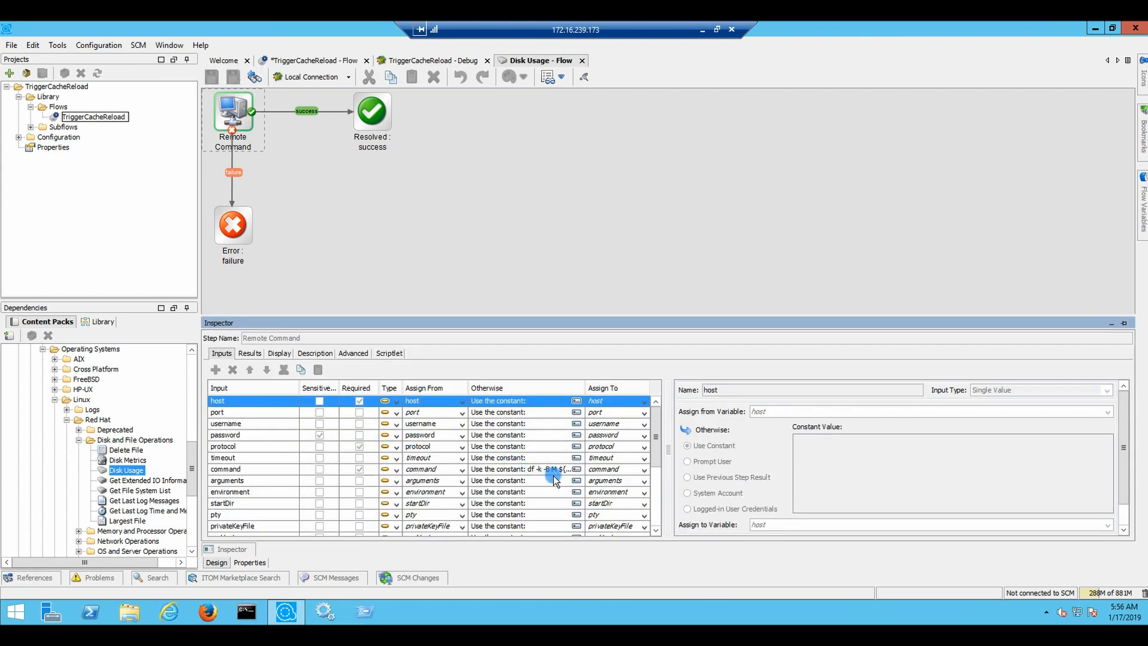
{"action": "left_click", "coordinate": [583, 61]}
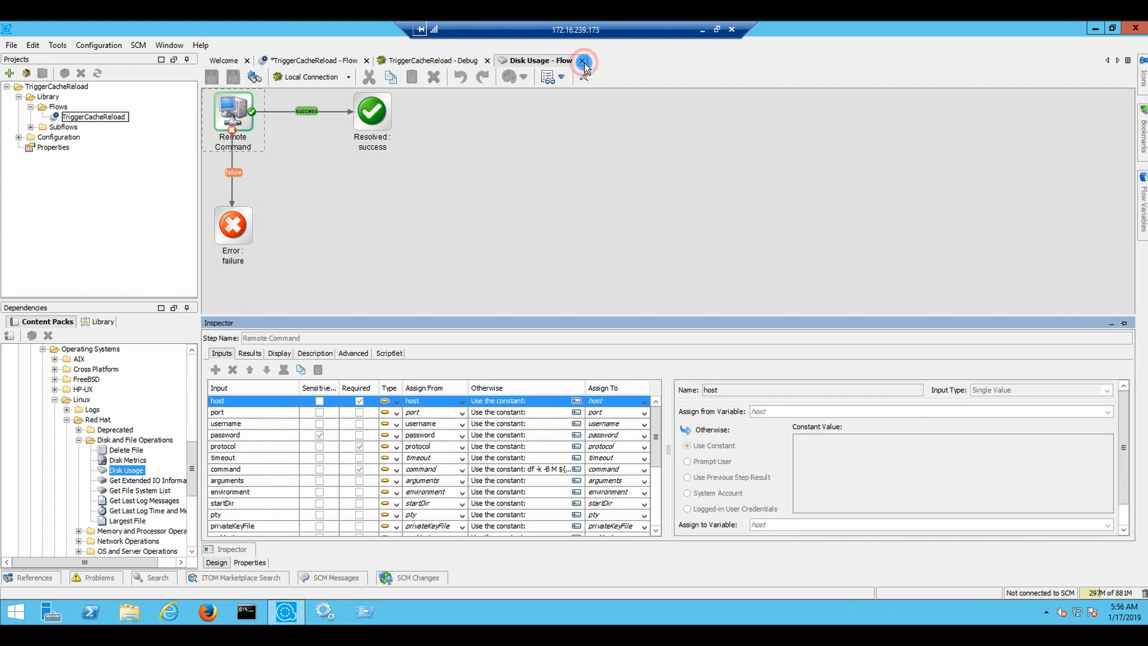
{"action": "left_click", "coordinate": [317, 60]}
Add a single-response Disk Usage step and connect Port Ping's done output to it
{"action": "left_click_drag", "start_coordinate": [127, 469], "coordinate": [548, 253]}
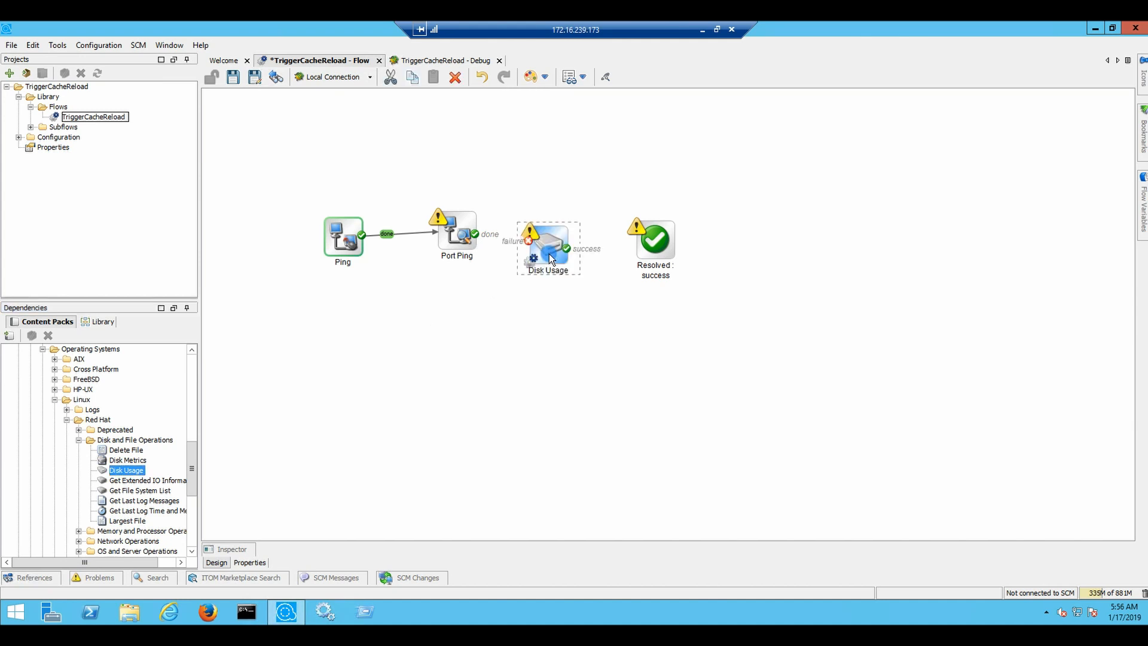
{"action": "right_click", "coordinate": [540, 240]}
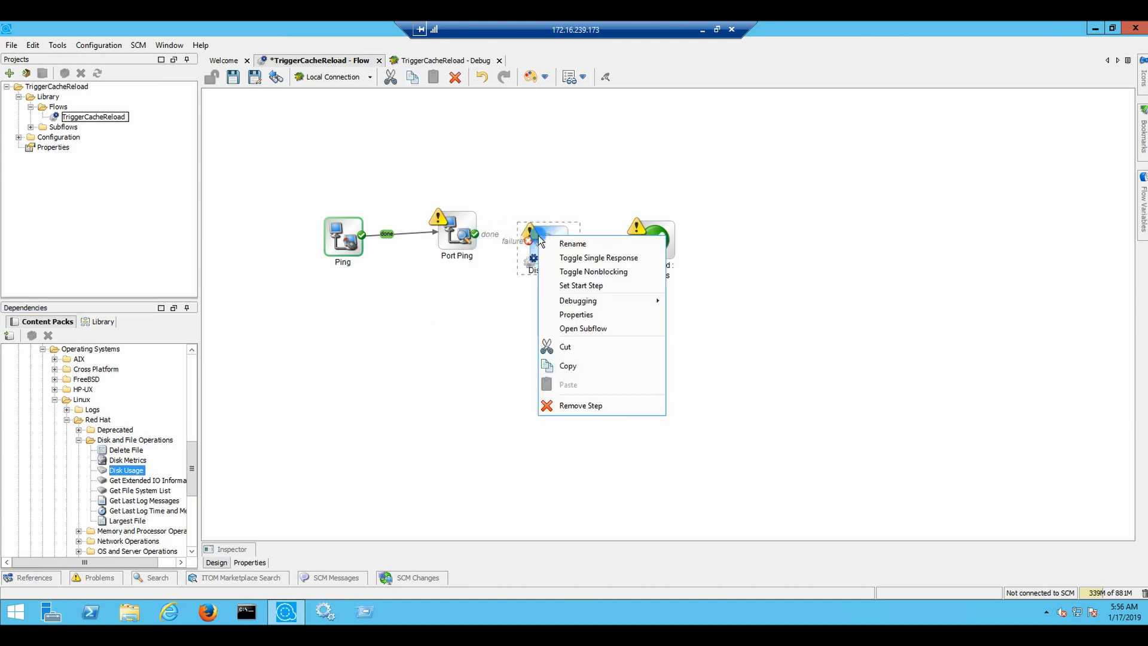
{"action": "left_click", "coordinate": [599, 258]}
{"action": "left_click_drag", "start_coordinate": [481, 239], "coordinate": [646, 247]}
Open the Disk Usage step's properties, check host sources and Advanced settings, then read its description
{"action": "double_click", "coordinate": [546, 248]}
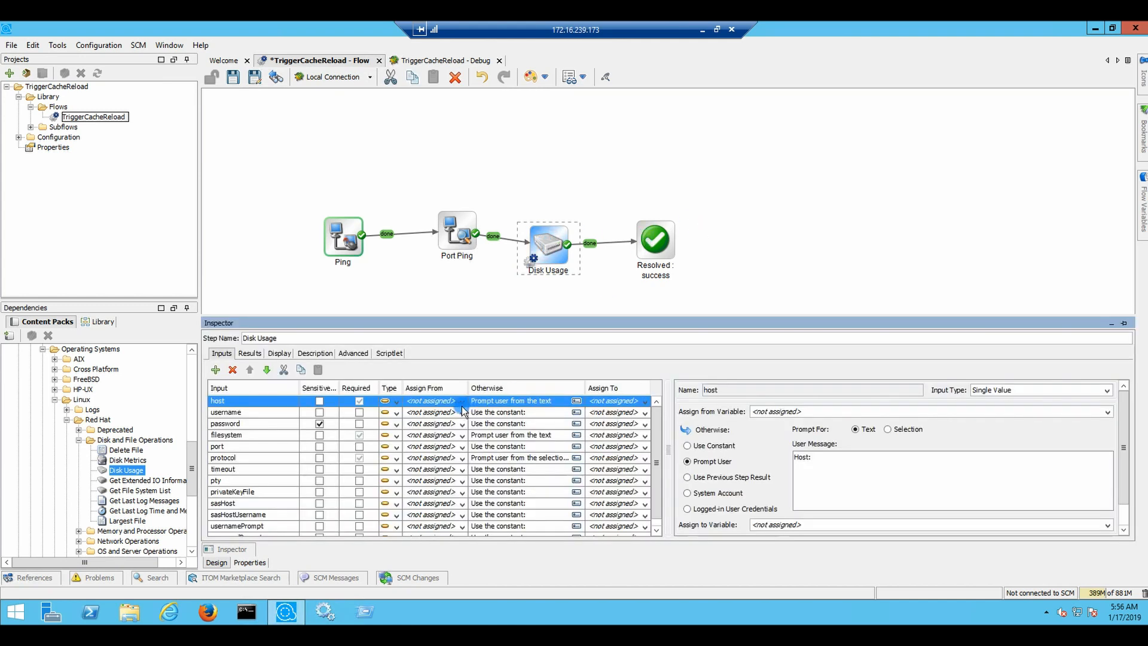
{"action": "left_click", "coordinate": [462, 401]}
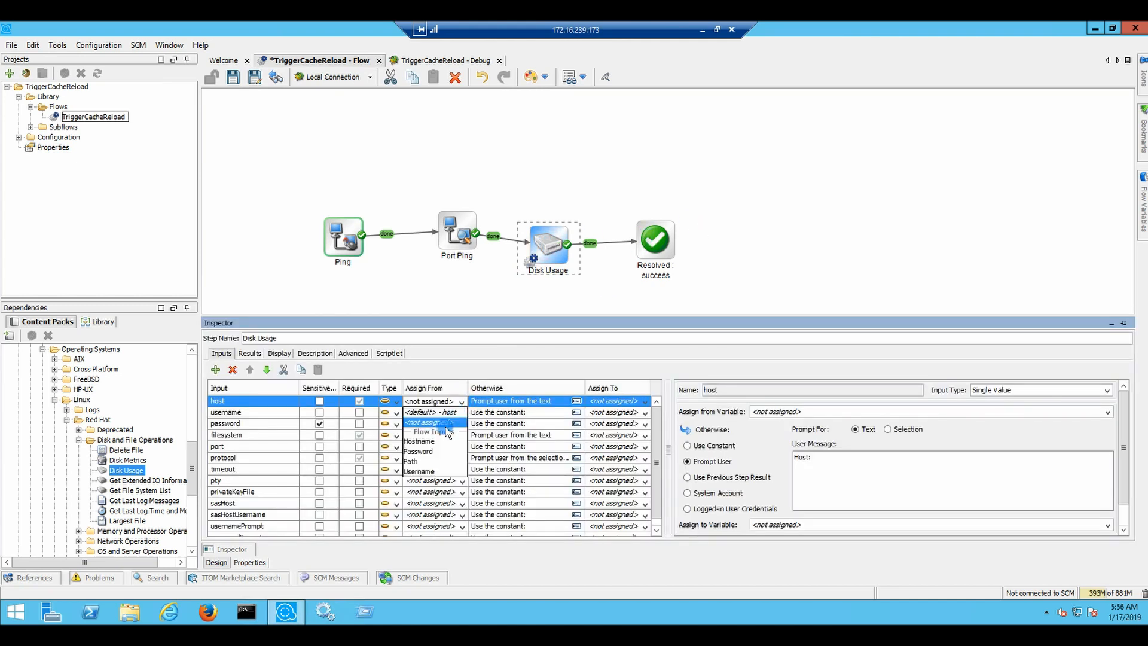
{"action": "left_click", "coordinate": [356, 353]}
{"action": "left_click", "coordinate": [358, 354]}
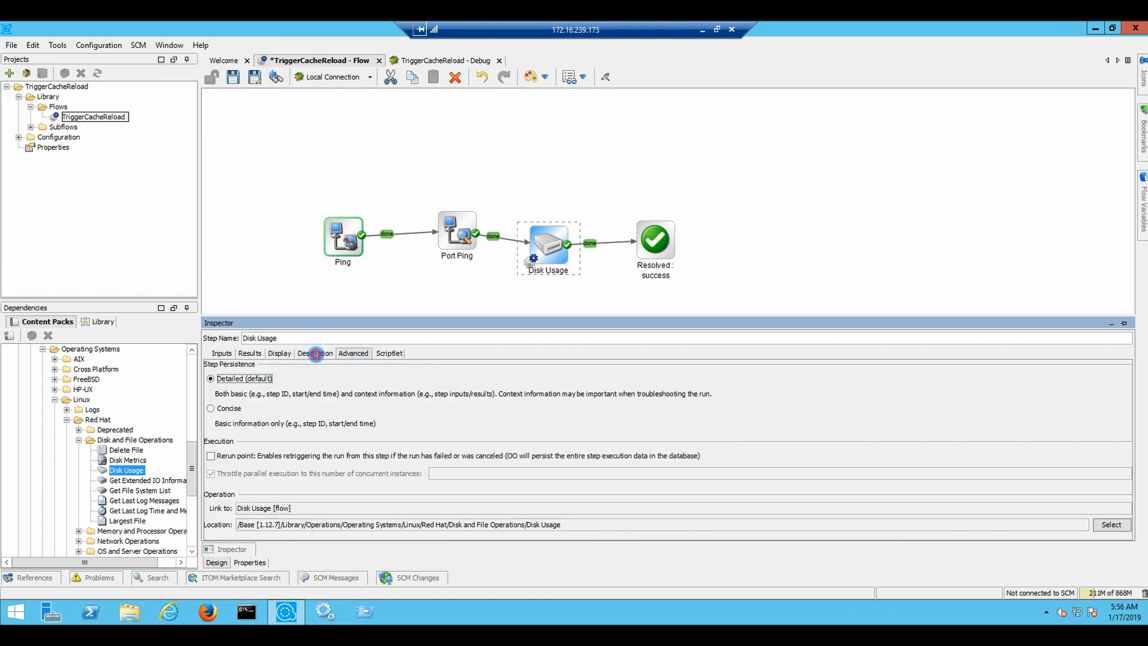
{"action": "left_click", "coordinate": [315, 354]}
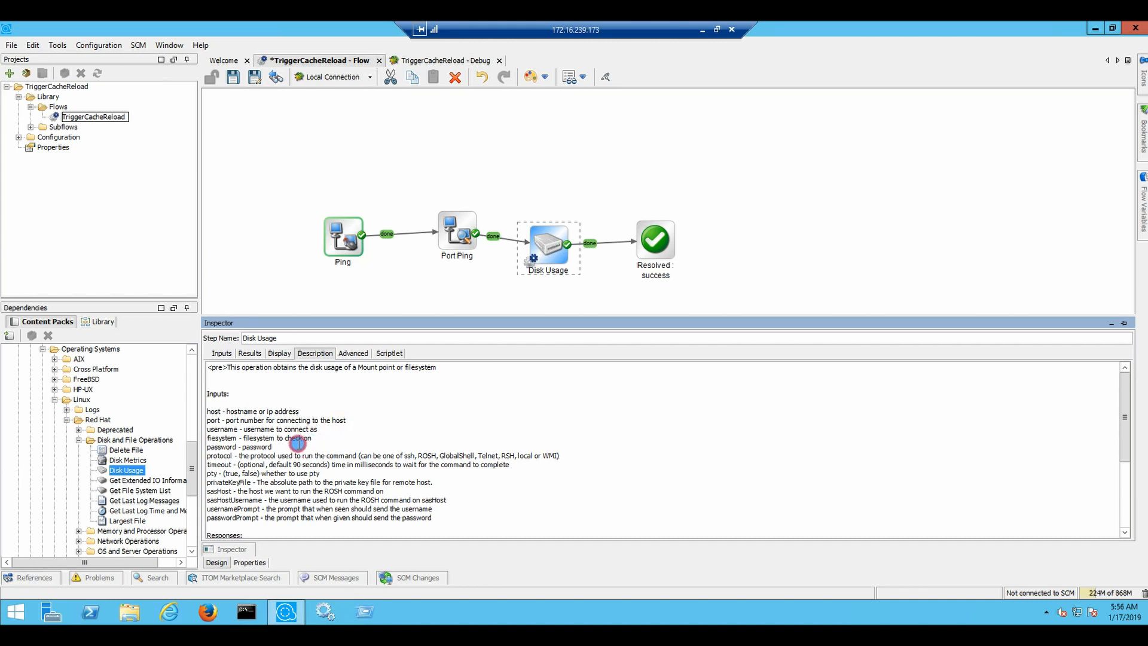
{"action": "left_click", "coordinate": [326, 454]}
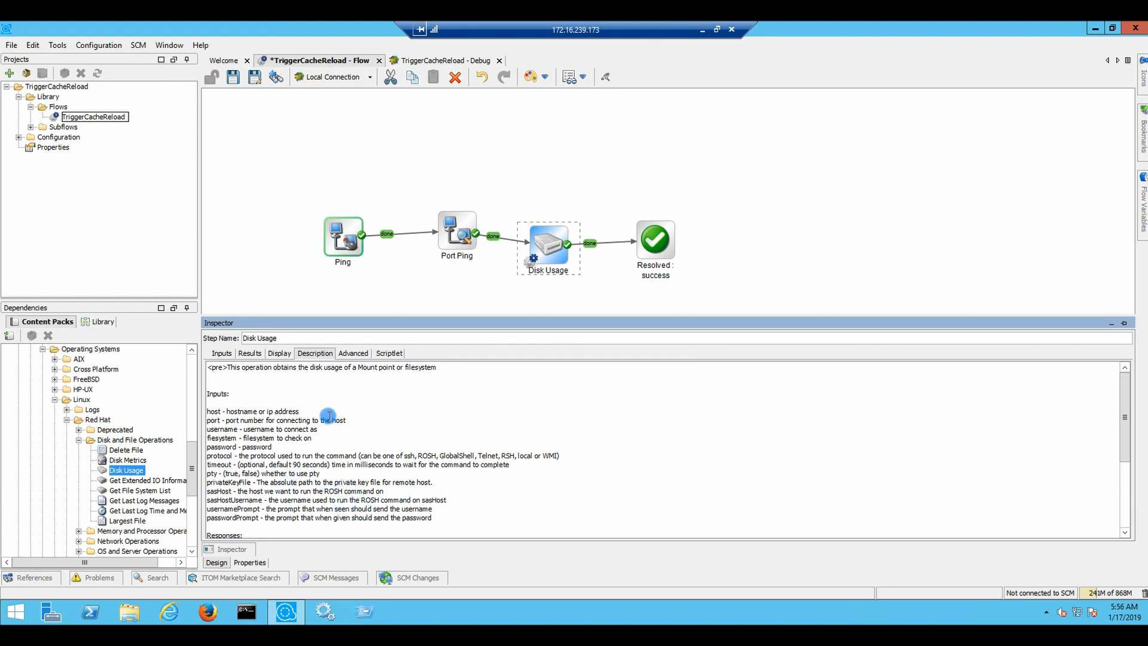
Assign Disk Usage's host, username and password from the Hostname, Username and Password flow inputs
{"action": "left_click", "coordinate": [221, 354]}
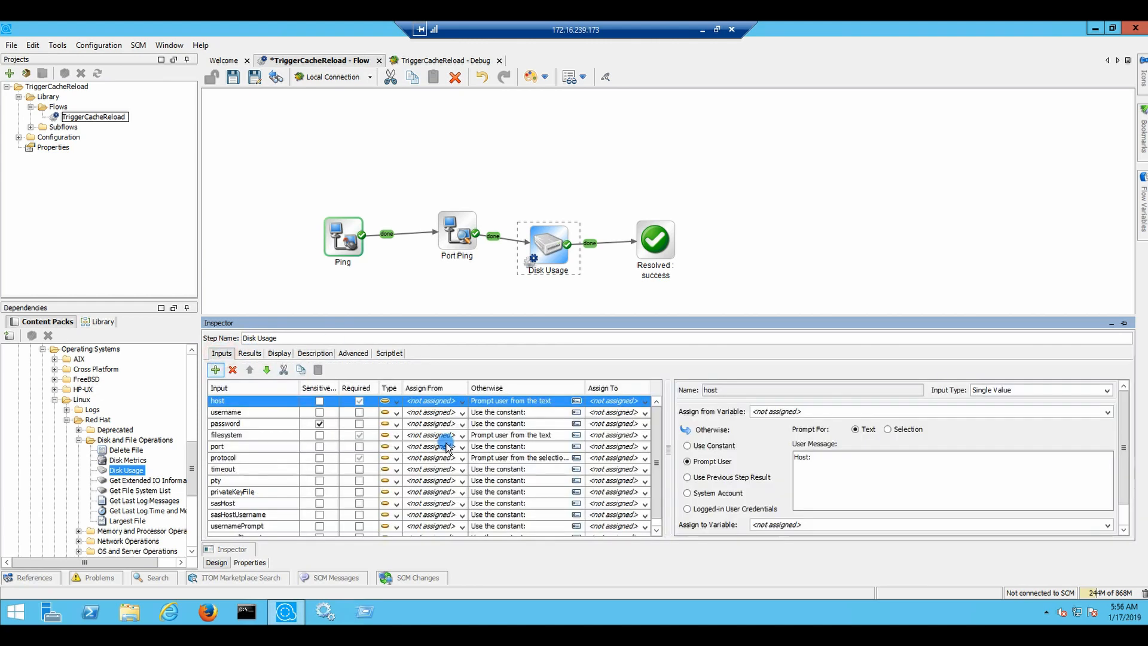
{"action": "left_click", "coordinate": [464, 401]}
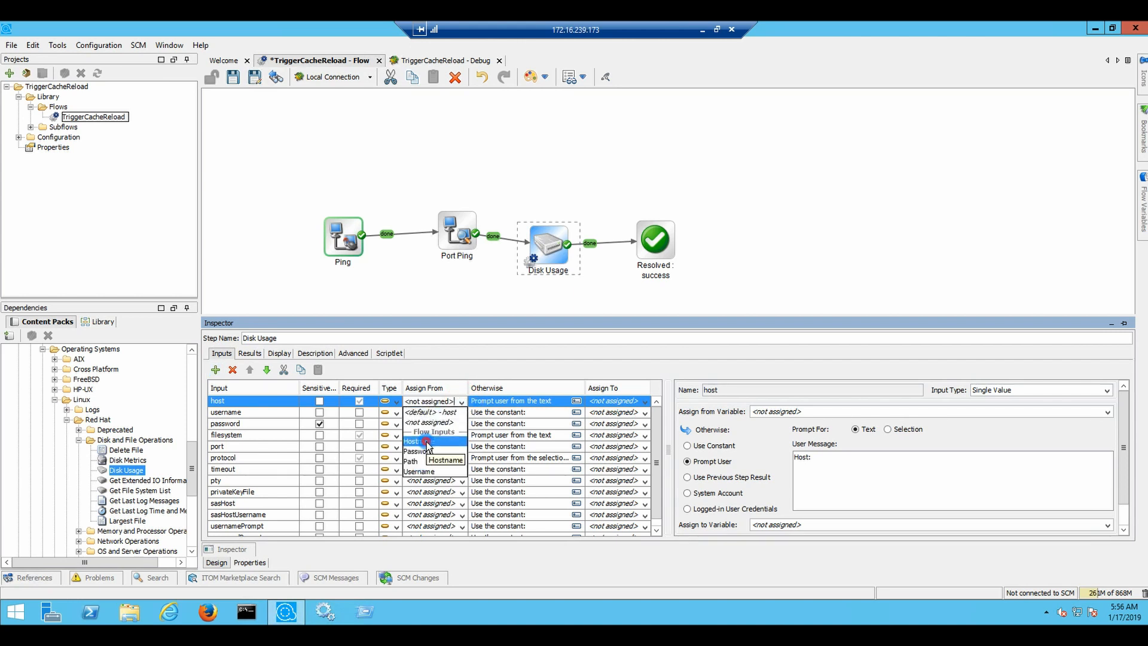
{"action": "left_click", "coordinate": [427, 444]}
{"action": "left_click", "coordinate": [461, 412]}
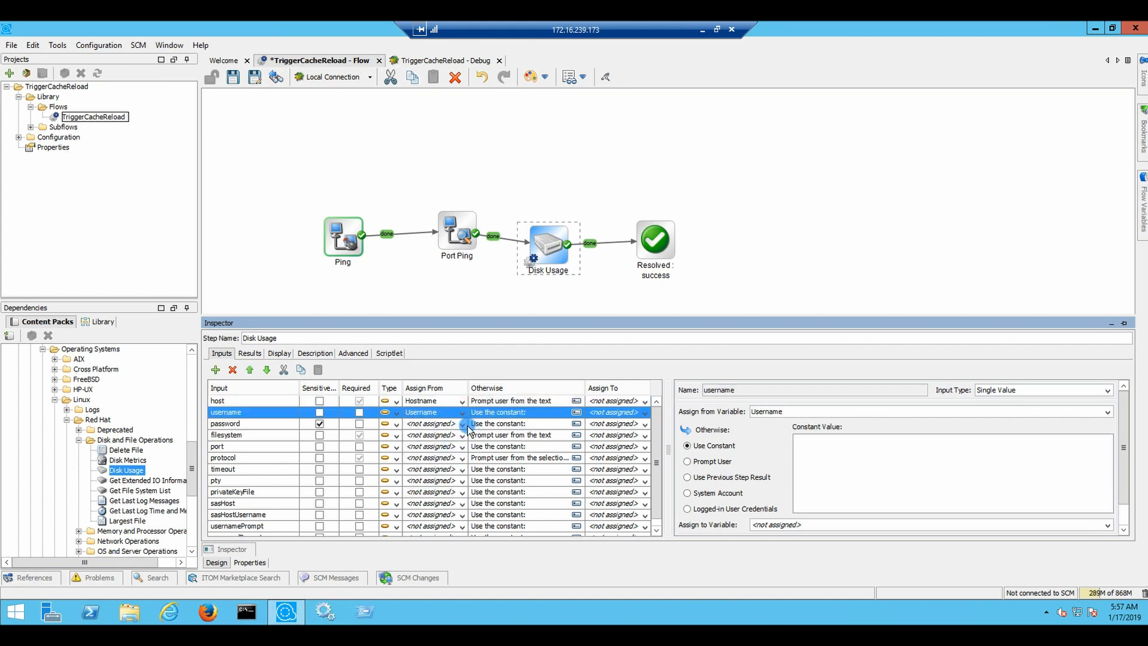
{"action": "left_click", "coordinate": [422, 482]}
{"action": "left_click", "coordinate": [461, 423]}
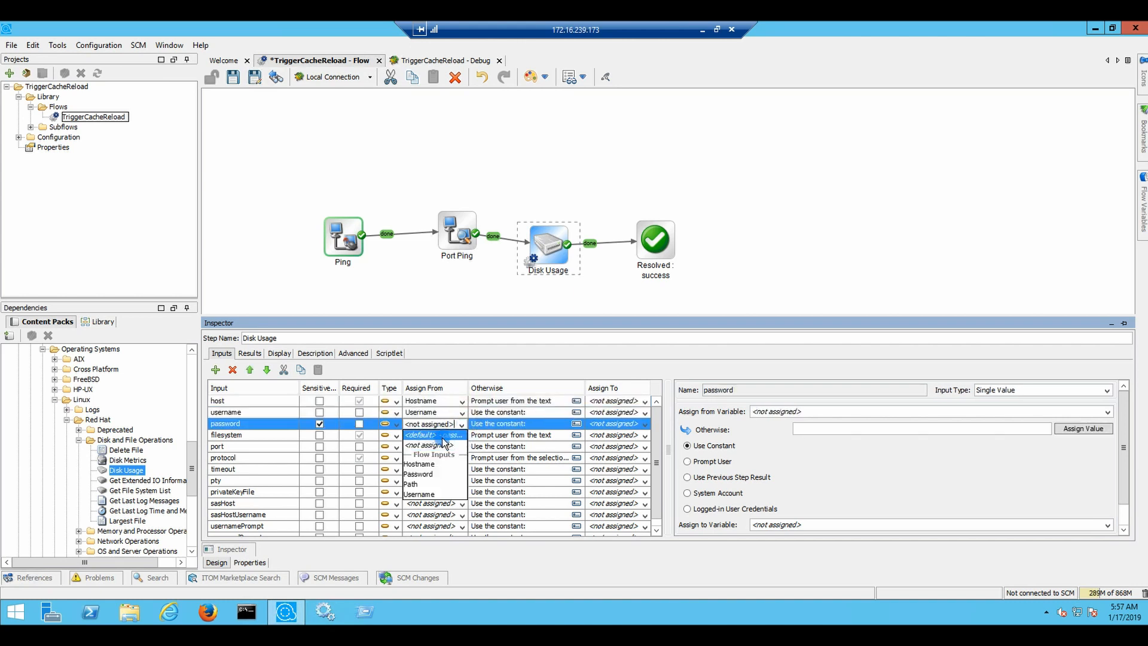
{"action": "left_click", "coordinate": [419, 474]}
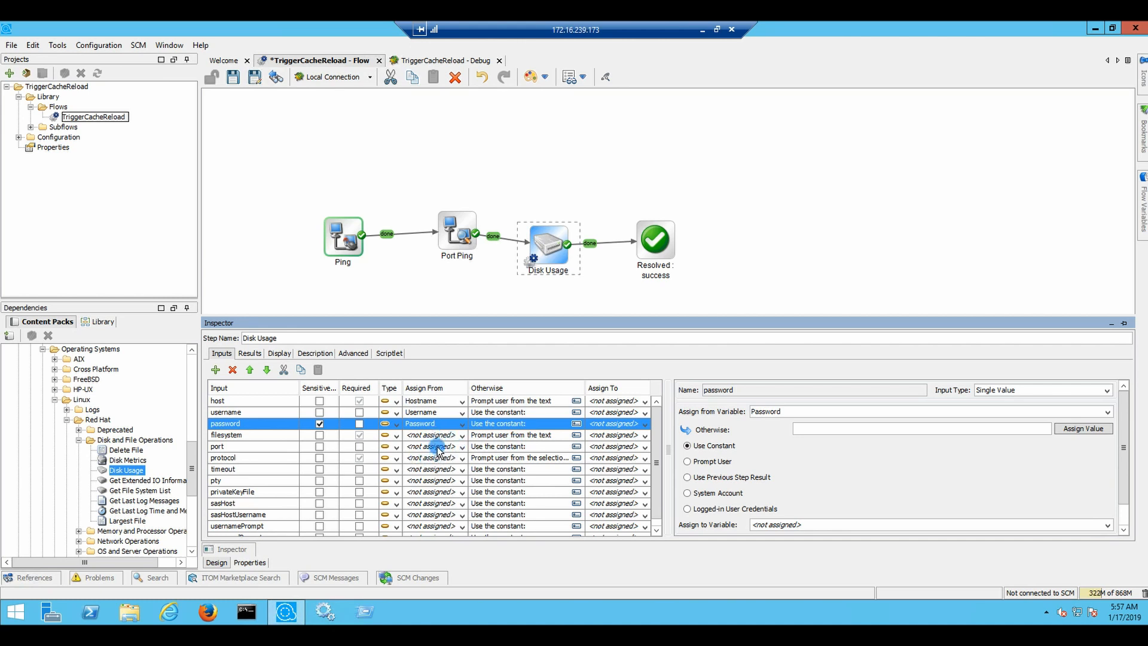
Review port and protocol, keeping protocol's Selection List as Remote Command - Protocols
{"action": "left_click", "coordinate": [507, 447]}
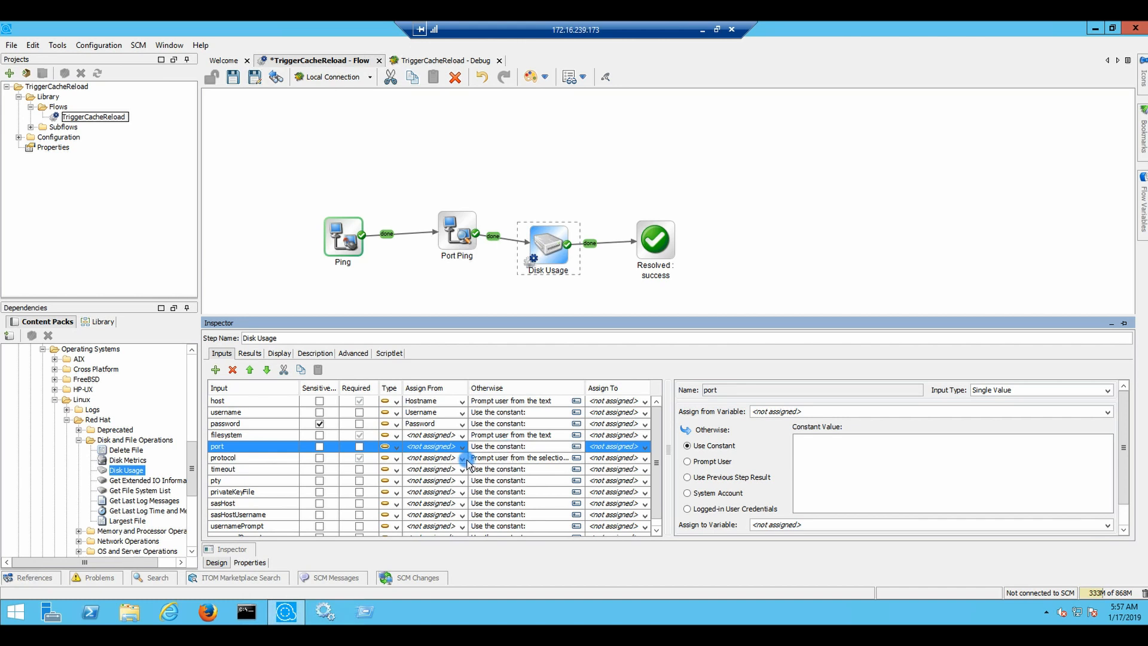
{"action": "left_click", "coordinate": [438, 458]}
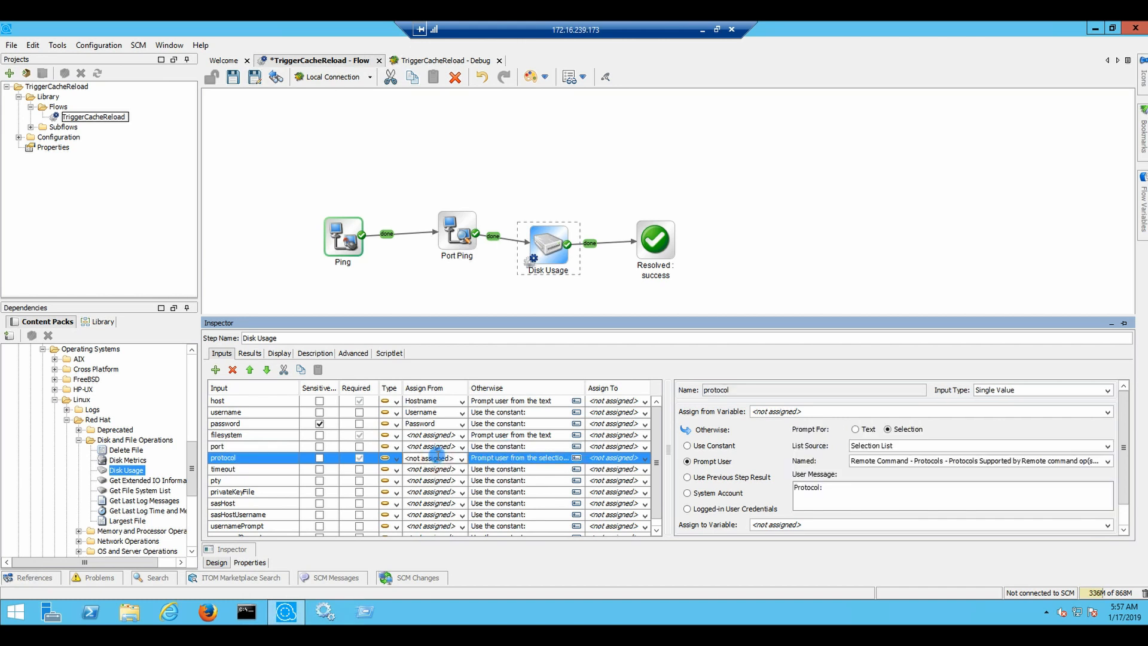
{"action": "left_click", "coordinate": [922, 443]}
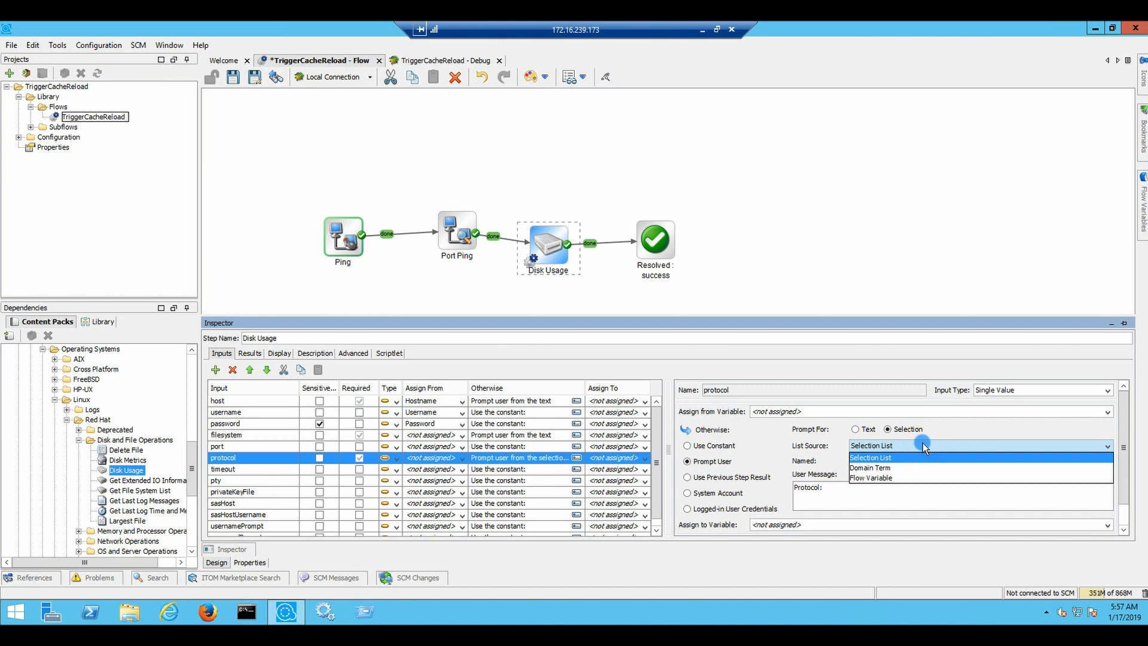
{"action": "left_click", "coordinate": [923, 446]}
{"action": "left_click", "coordinate": [931, 461]}
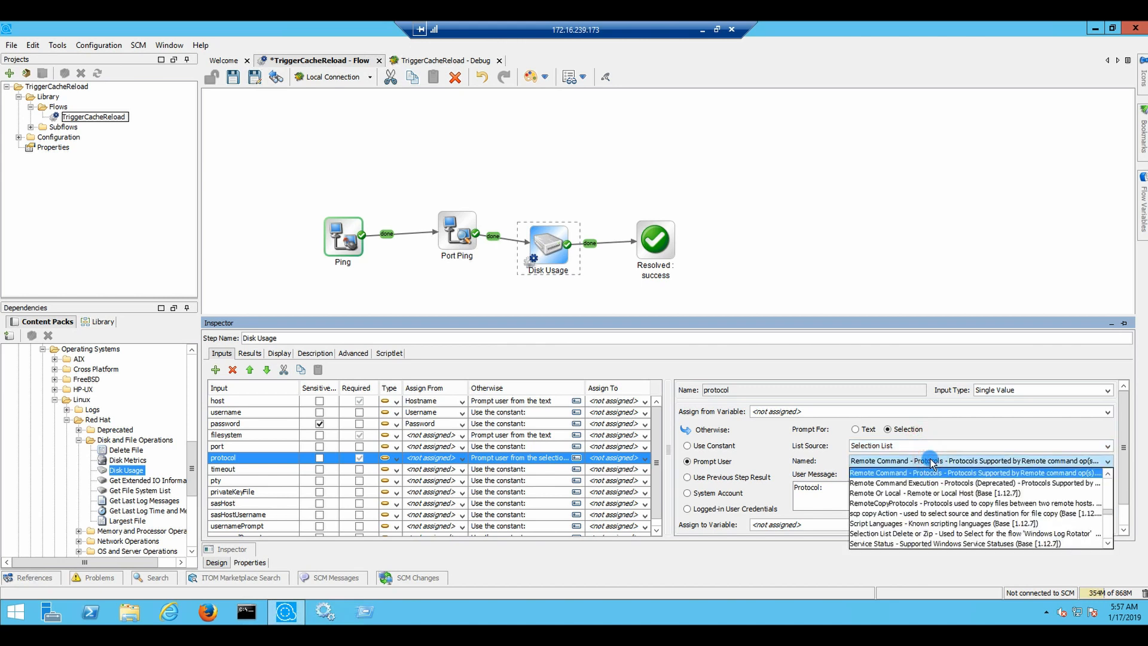
{"action": "left_click", "coordinate": [930, 462]}
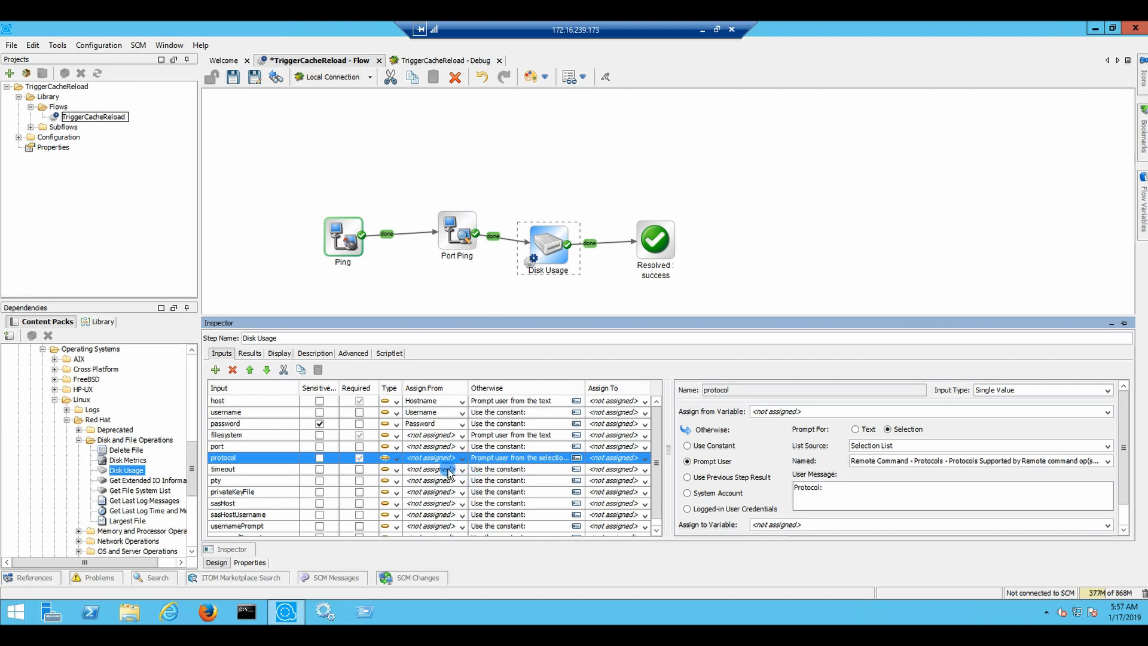
{"action": "scroll", "coordinate": [267, 491], "scroll_direction": "down", "scroll_amount": 1}
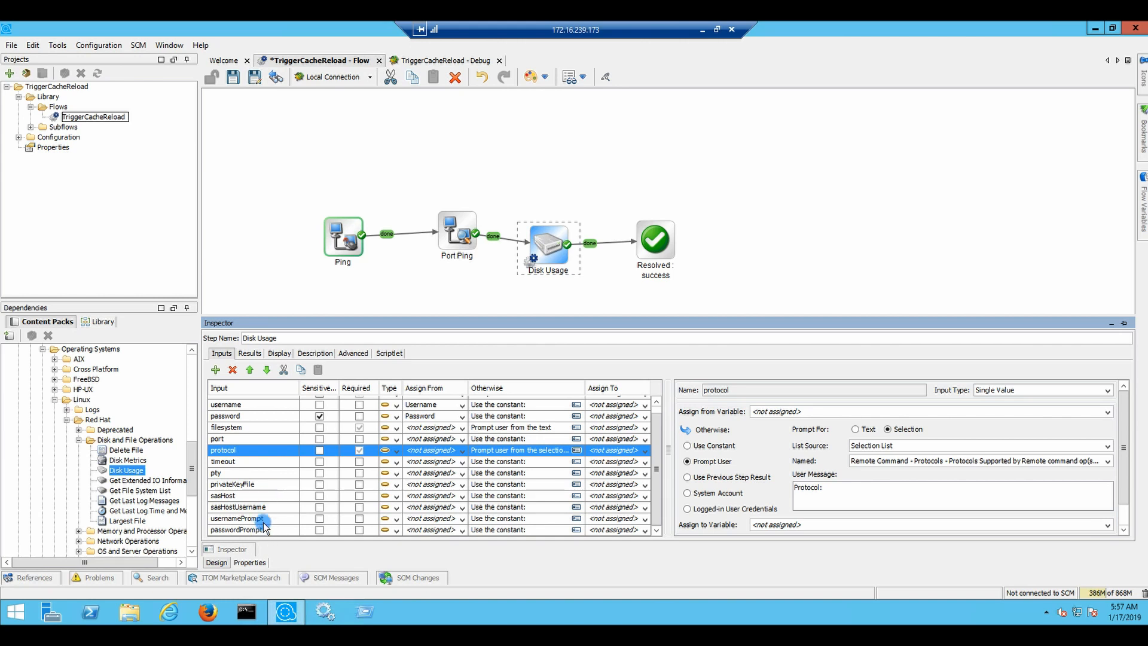
Save the flow, reset the debugger and run it, answering ext4 for the filesystem
{"action": "left_click", "coordinate": [231, 79]}
{"action": "left_click", "coordinate": [374, 95]}
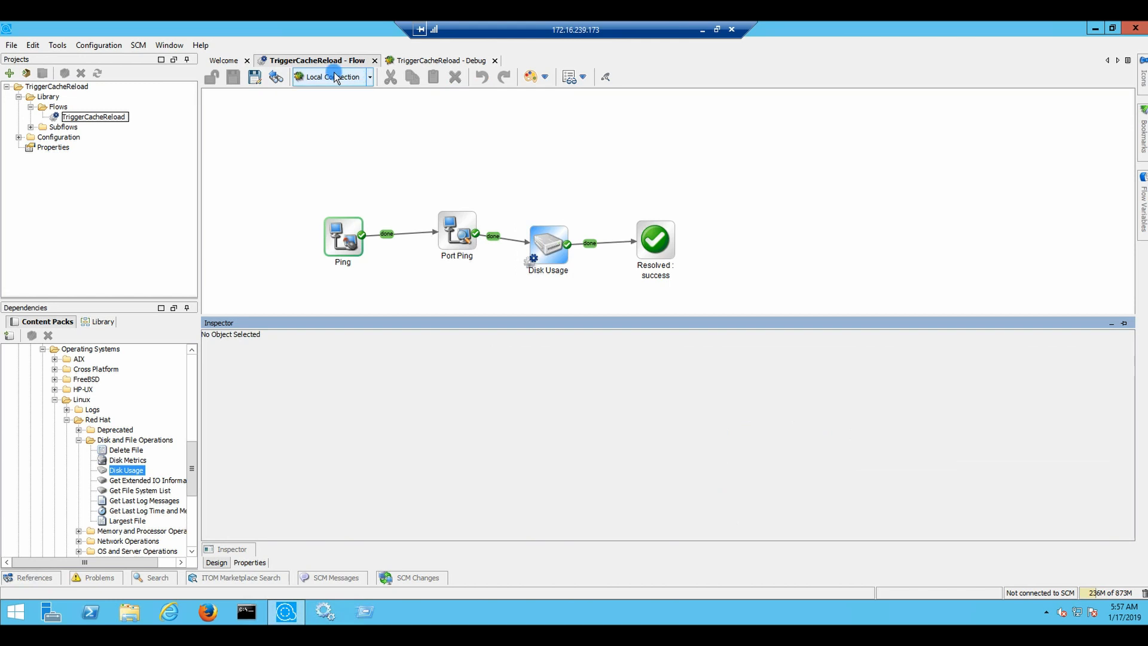
{"action": "left_click", "coordinate": [473, 61]}
{"action": "left_click", "coordinate": [386, 97]}
{"action": "left_click", "coordinate": [386, 97]}
{"action": "left_click", "coordinate": [211, 97]}
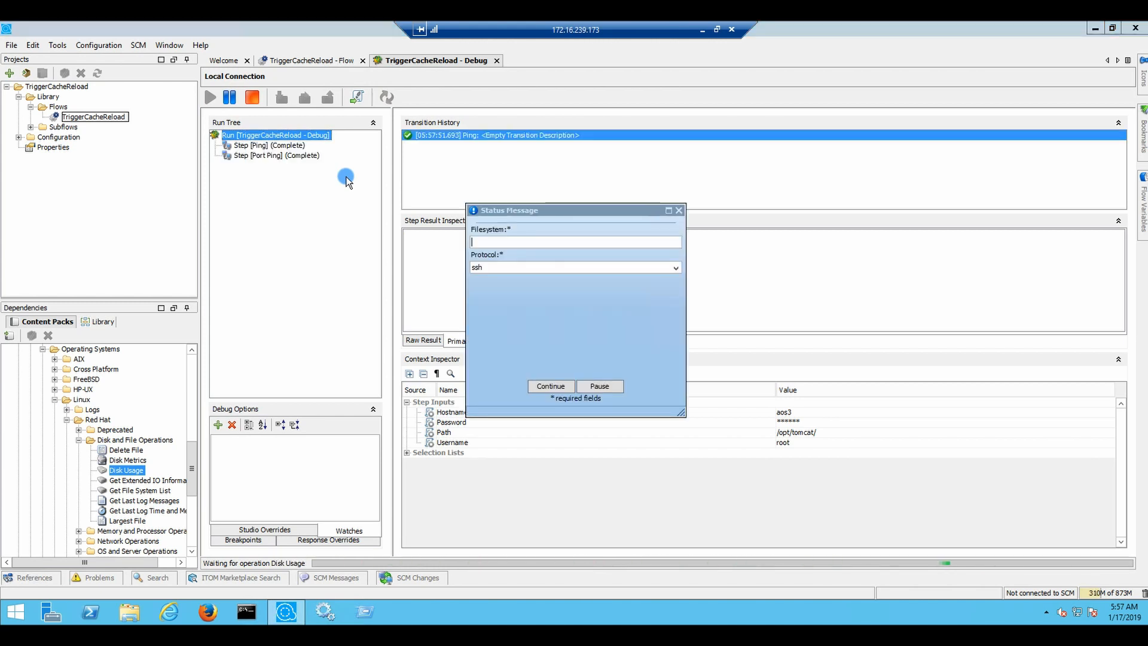
{"action": "left_click", "coordinate": [488, 239]}
{"action": "type", "text": "nfs"}
{"action": "type", "text": "4"}
{"action": "left_click", "coordinate": [552, 383]}
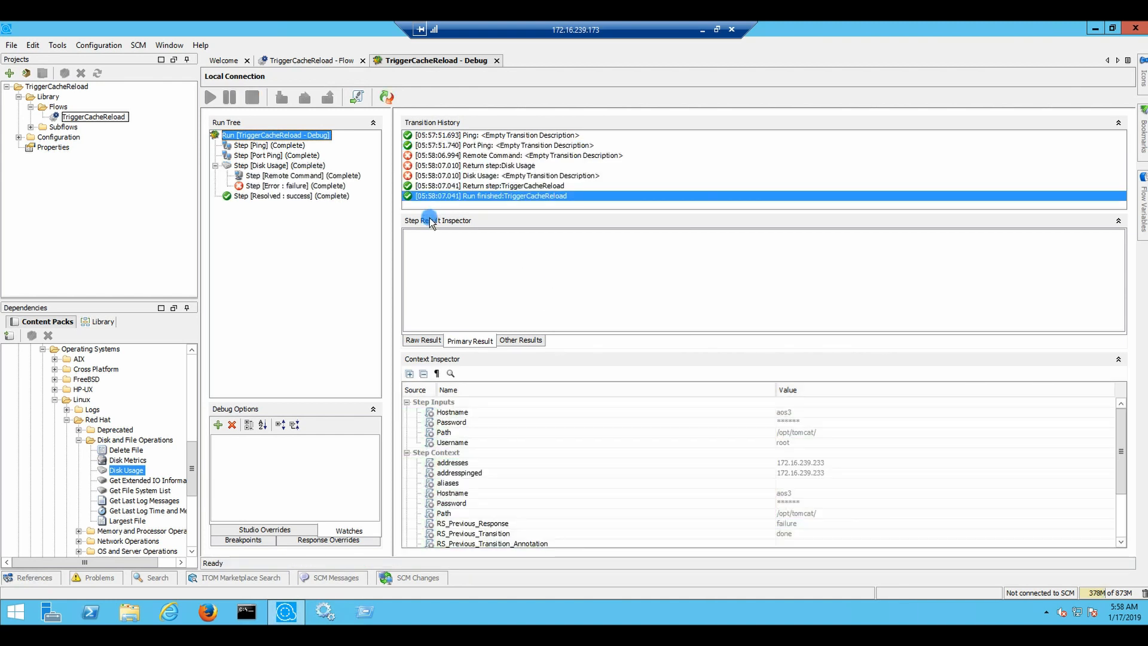
Show the Remote Command step's raw result and scroll to the JSch 'Auth fail' exception
{"action": "left_click", "coordinate": [497, 166]}
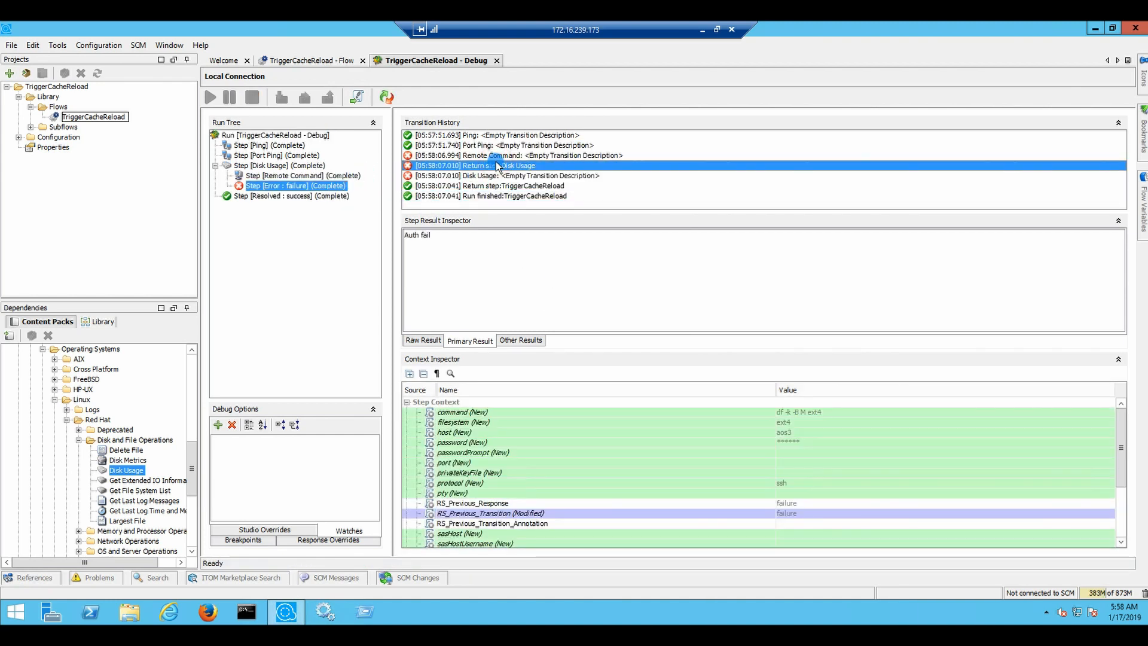
{"action": "left_click", "coordinate": [491, 156]}
{"action": "left_click", "coordinate": [422, 340]}
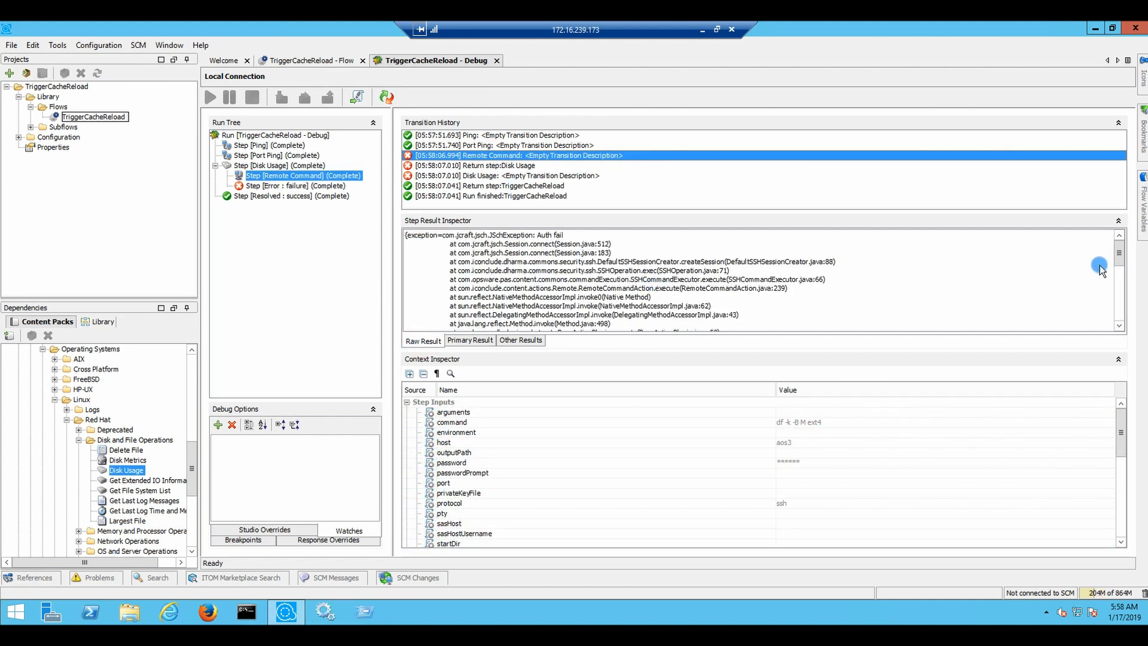
{"action": "left_click_drag", "start_coordinate": [1122, 253], "coordinate": [1119, 323]}
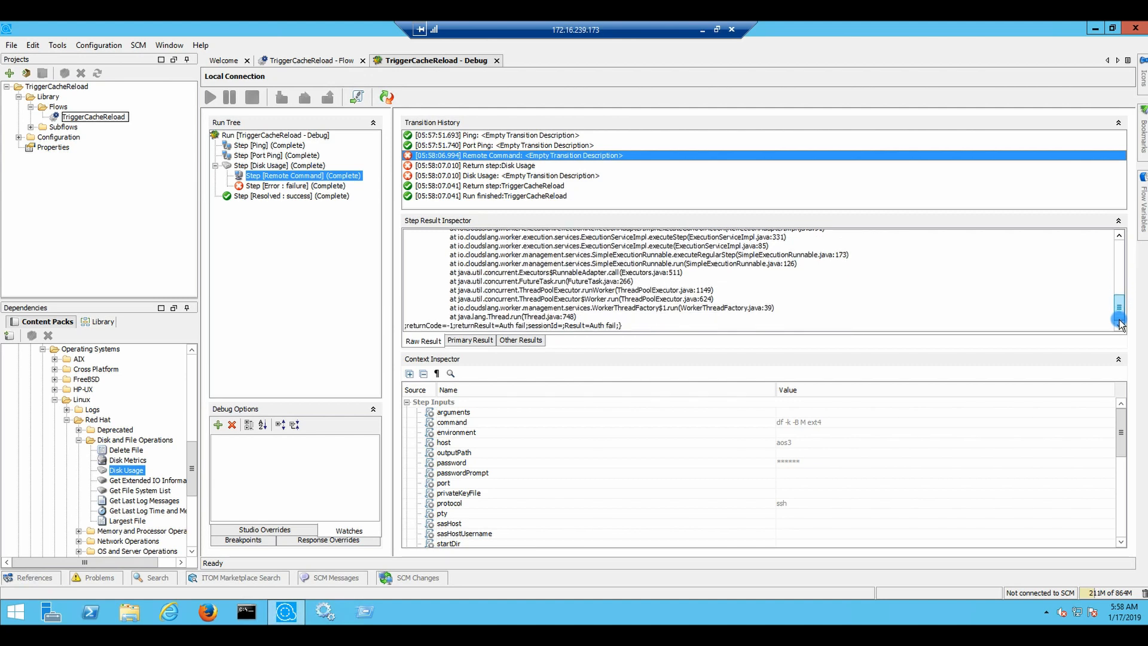
{"action": "left_click", "coordinate": [526, 167]}
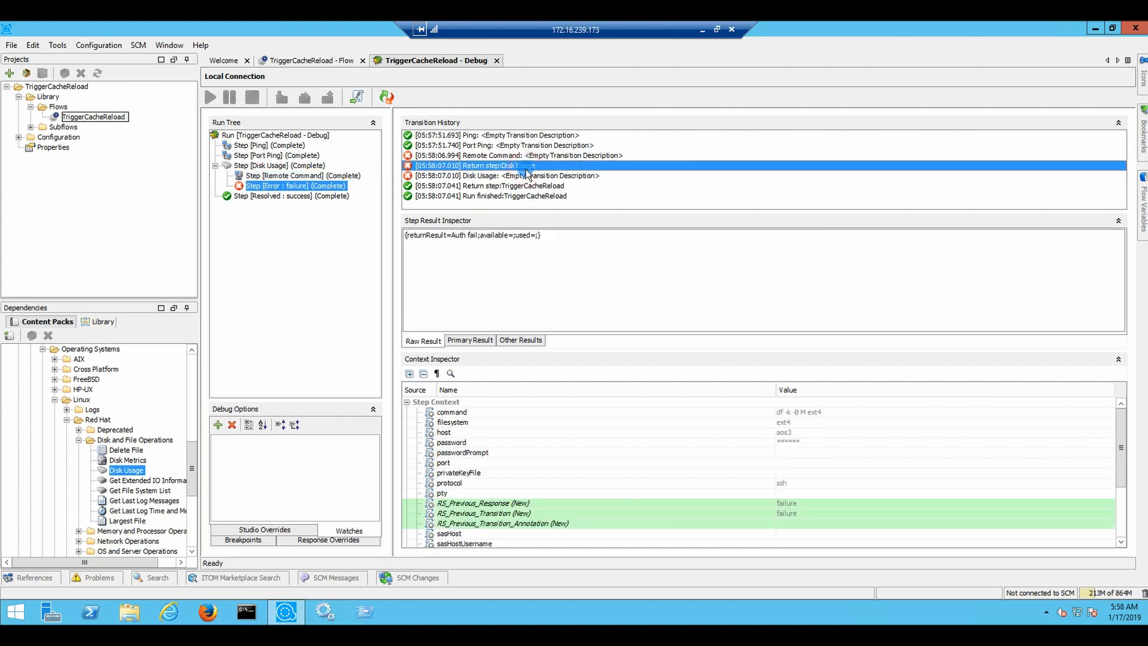
{"action": "left_click", "coordinate": [525, 156]}
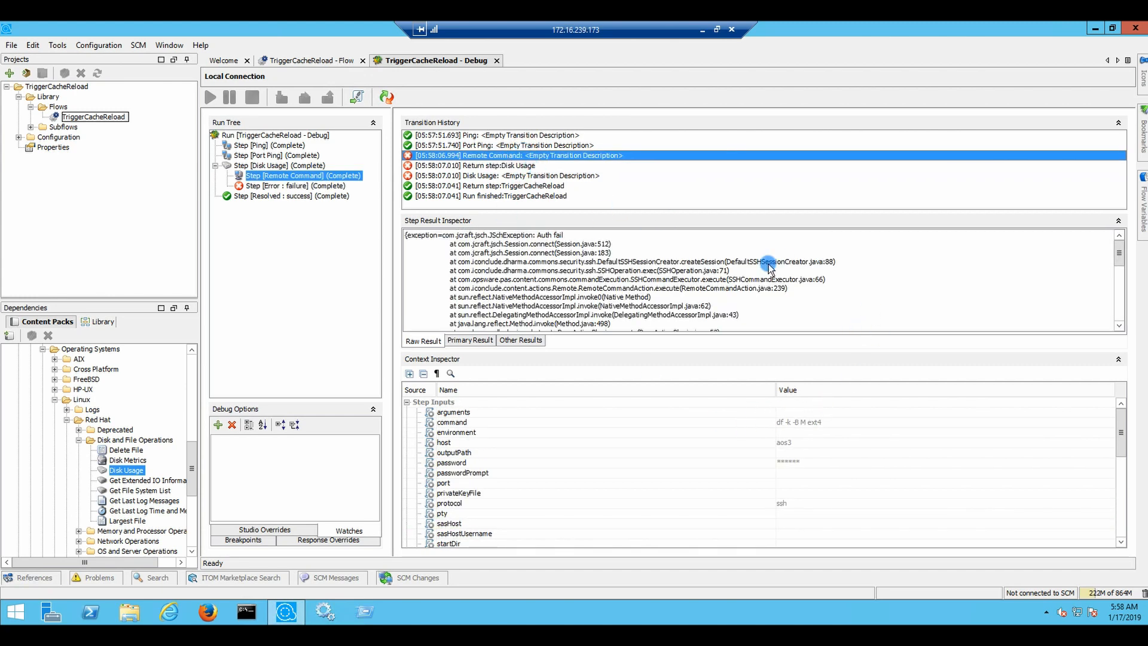
{"action": "left_click", "coordinate": [1119, 326]}
{"action": "left_click_drag", "start_coordinate": [1122, 325], "coordinate": [1122, 325]}
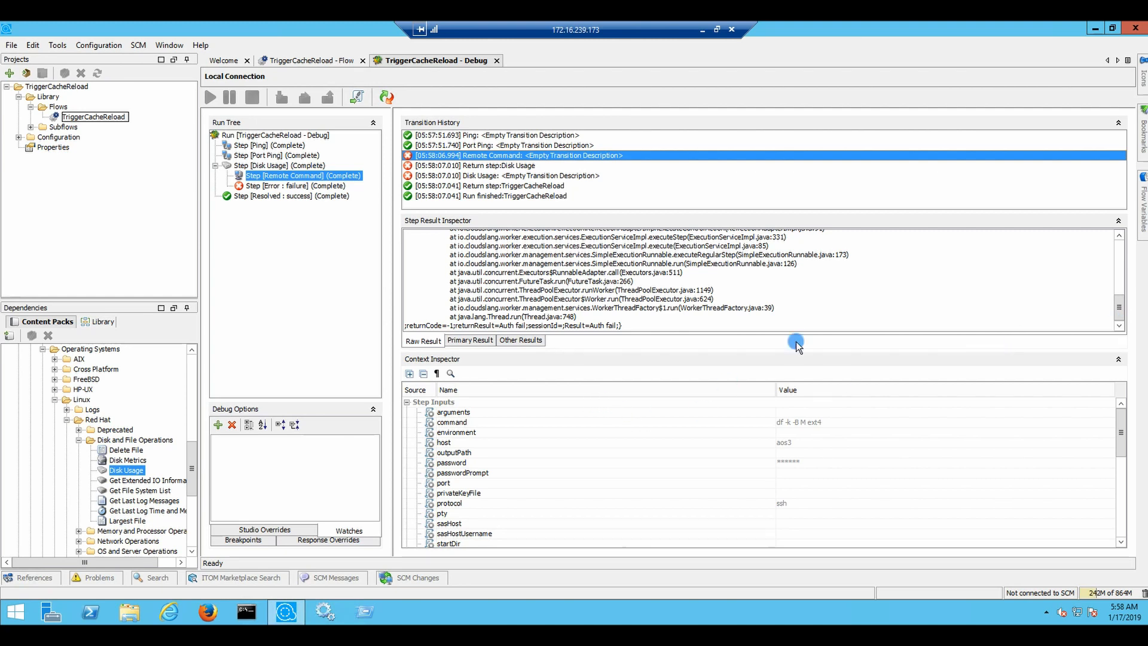
Remove the Hostname, Username and Password flow-input assignments from Disk Usage's host, username and password
{"action": "left_click", "coordinate": [312, 61]}
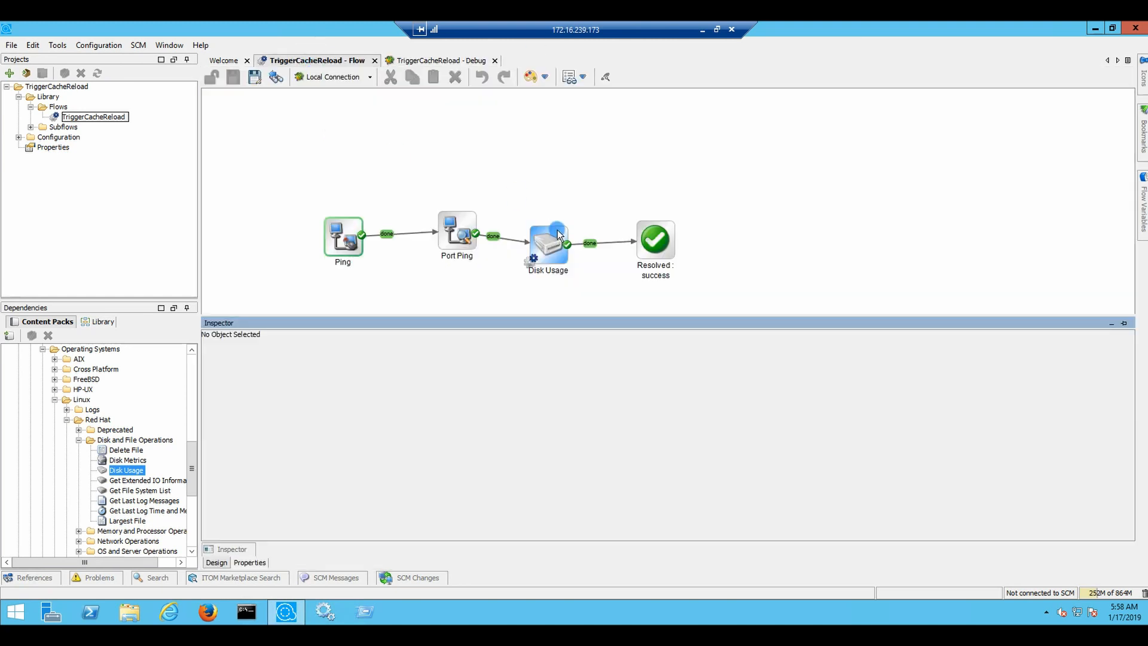
{"action": "left_click", "coordinate": [547, 241]}
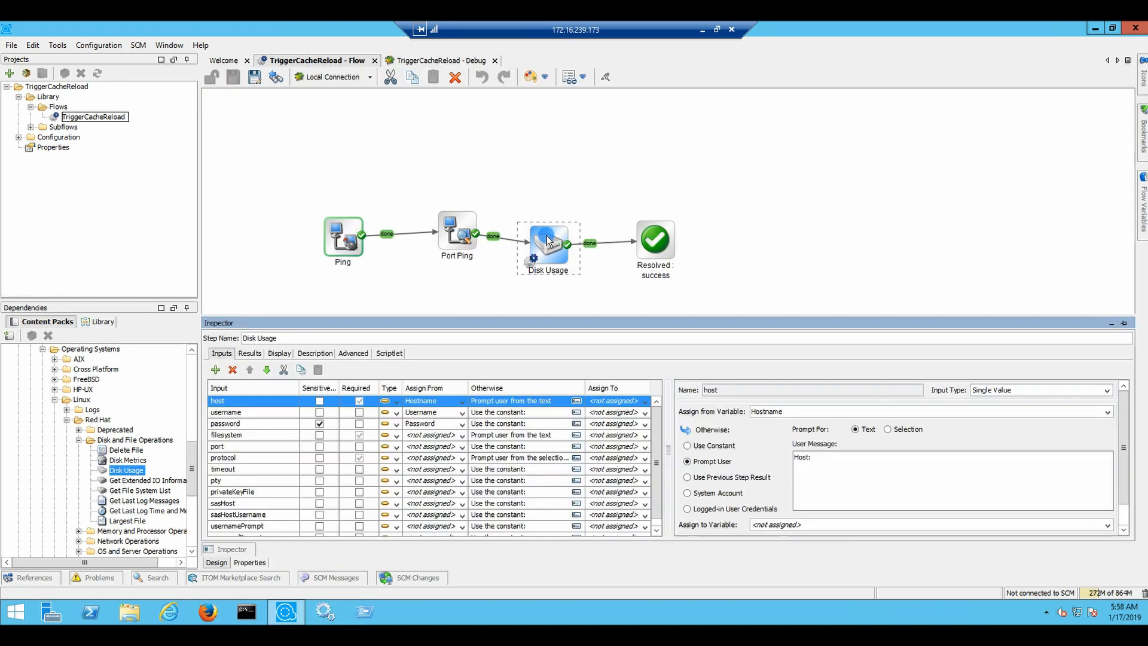
{"action": "left_click", "coordinate": [461, 401]}
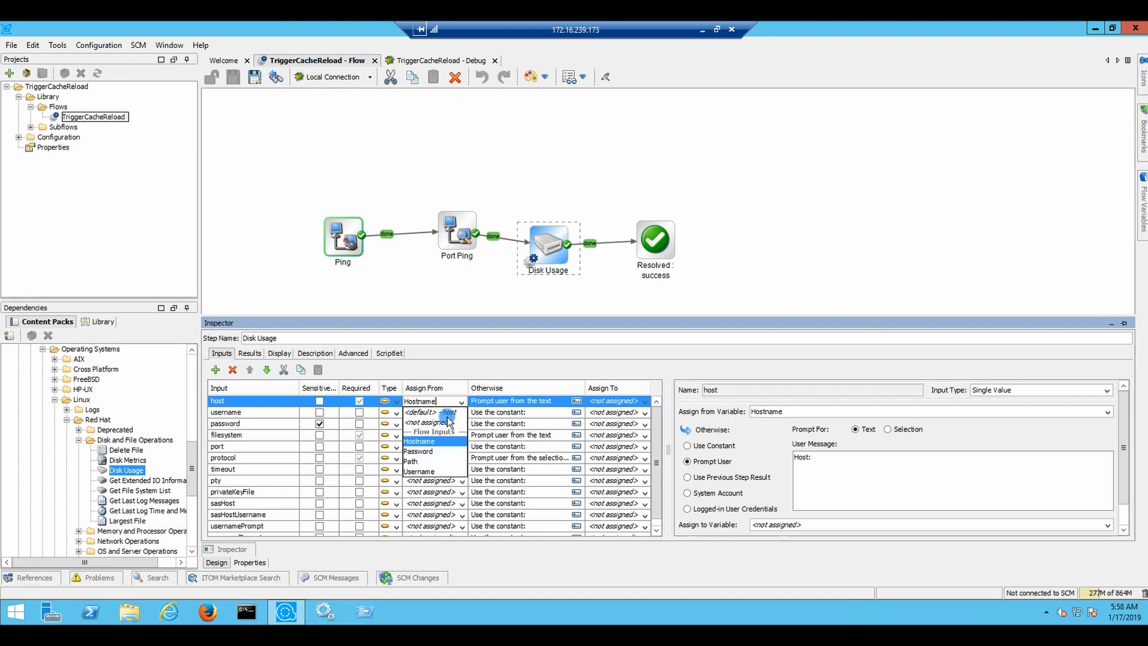
{"action": "left_click", "coordinate": [446, 422]}
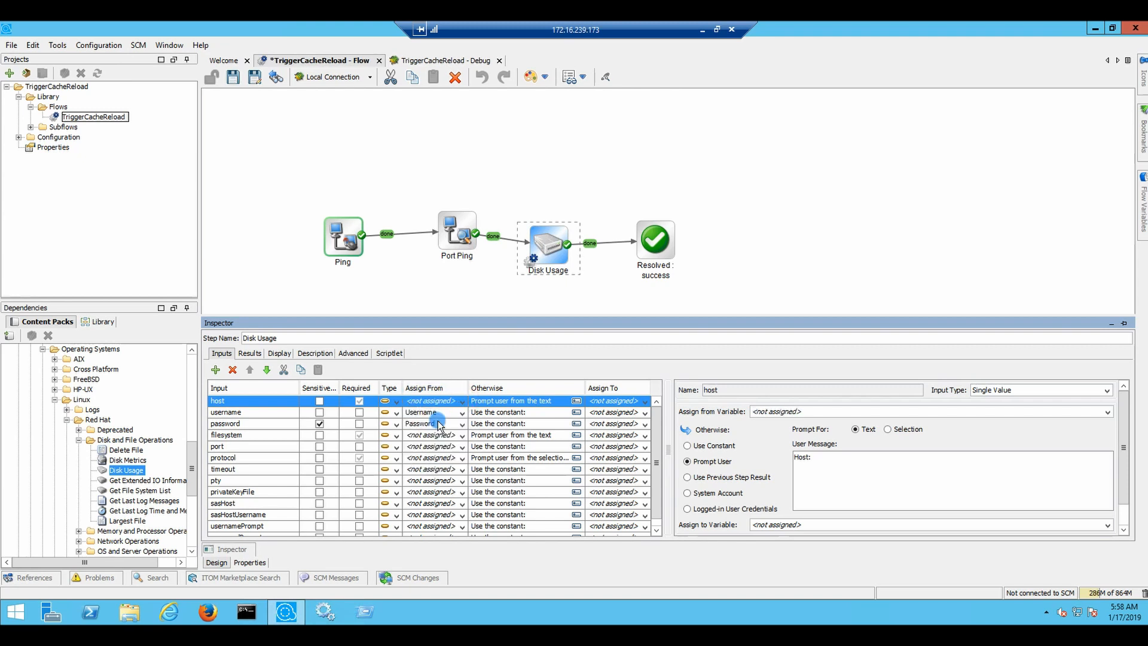
{"action": "left_click", "coordinate": [462, 415]}
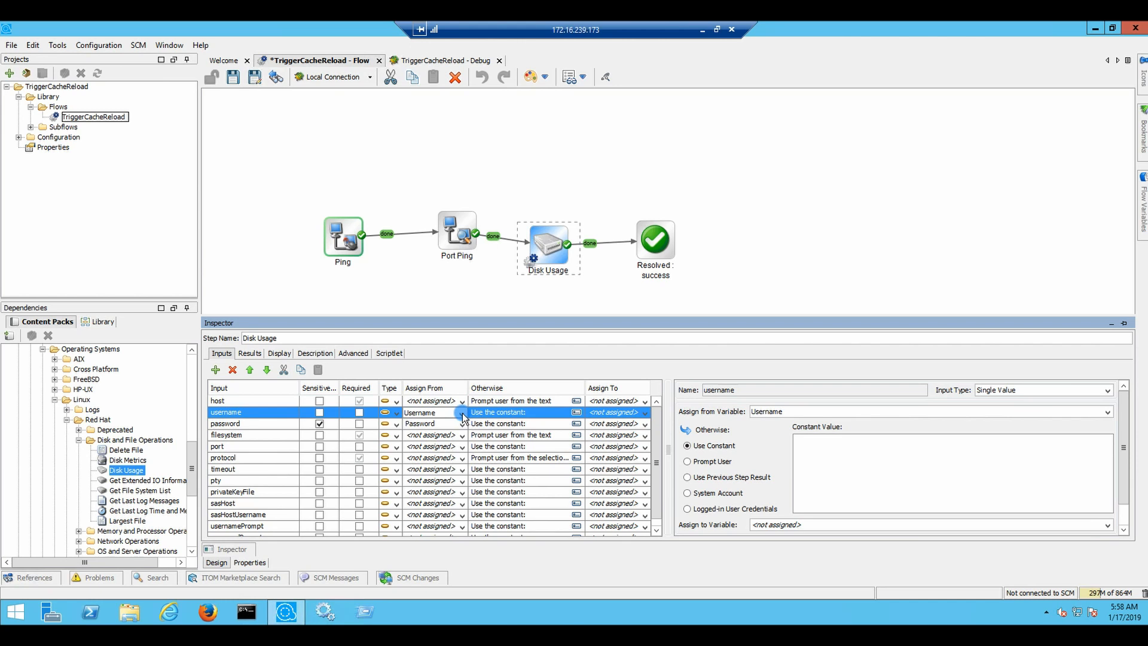
{"action": "left_click", "coordinate": [463, 414]}
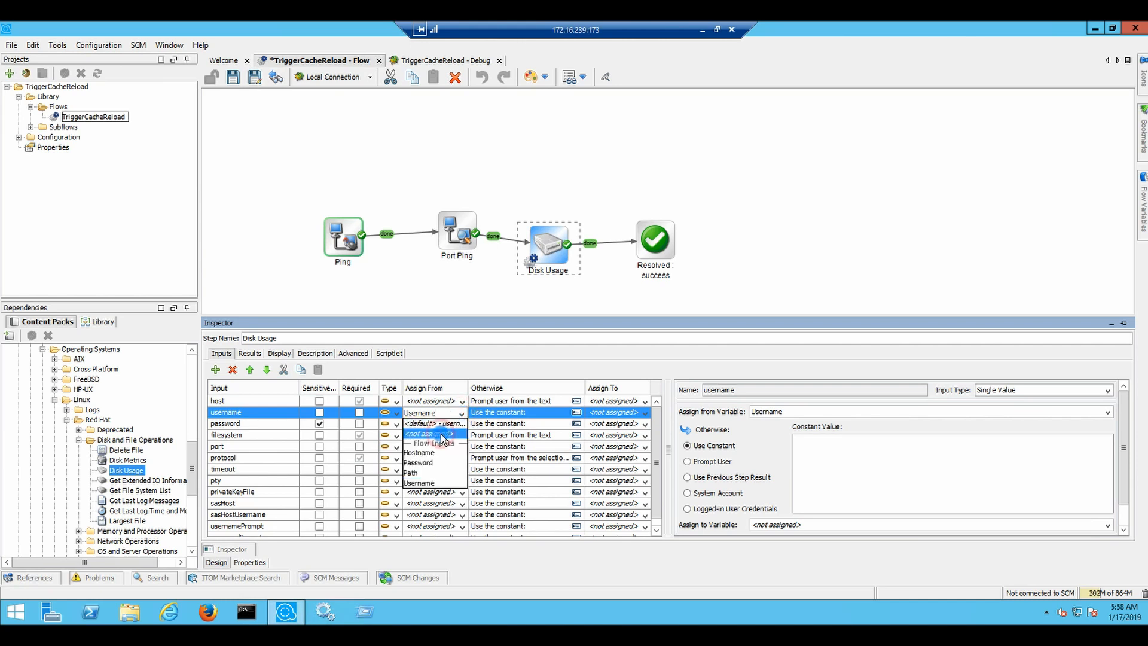
{"action": "left_click", "coordinate": [453, 432]}
{"action": "left_click", "coordinate": [462, 425]}
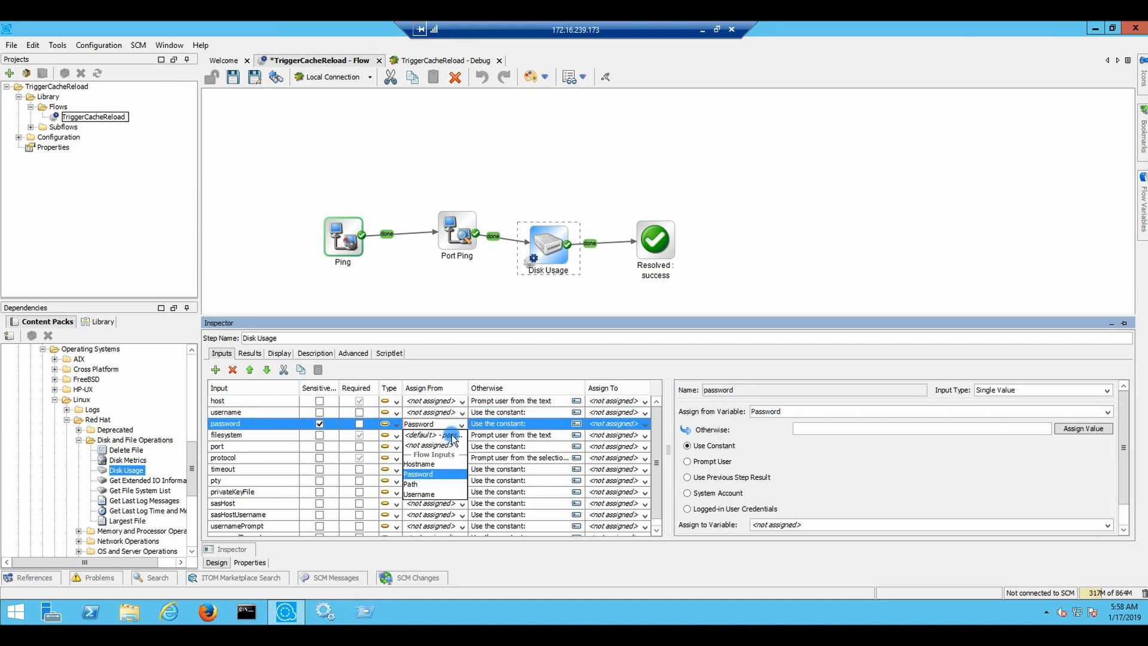
{"action": "left_click", "coordinate": [441, 446]}
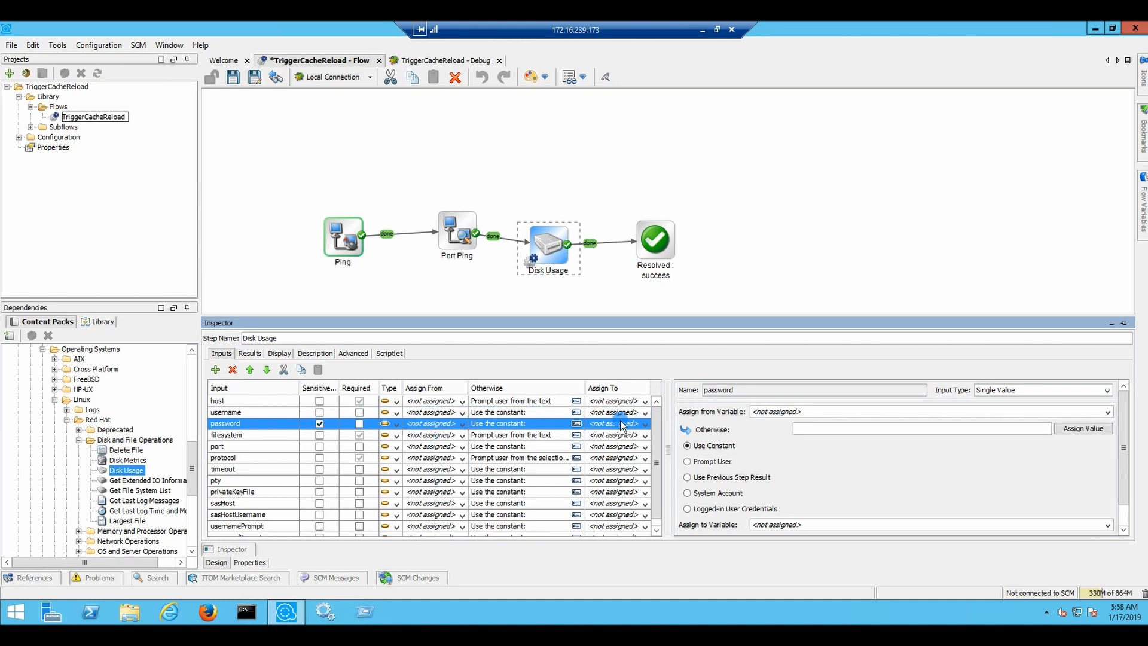
Set username and password to Prompt User, check host's prompt, and close the Inspector
{"action": "left_click", "coordinate": [517, 413]}
{"action": "left_click", "coordinate": [687, 461]}
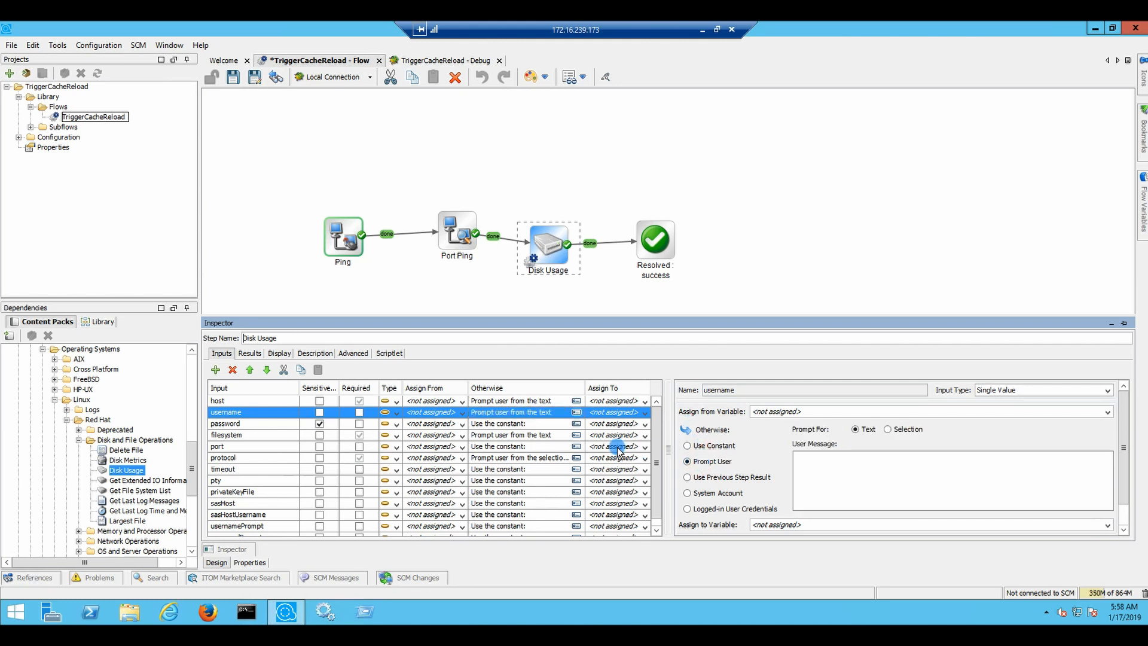
{"action": "left_click", "coordinate": [548, 424]}
{"action": "left_click", "coordinate": [687, 461]}
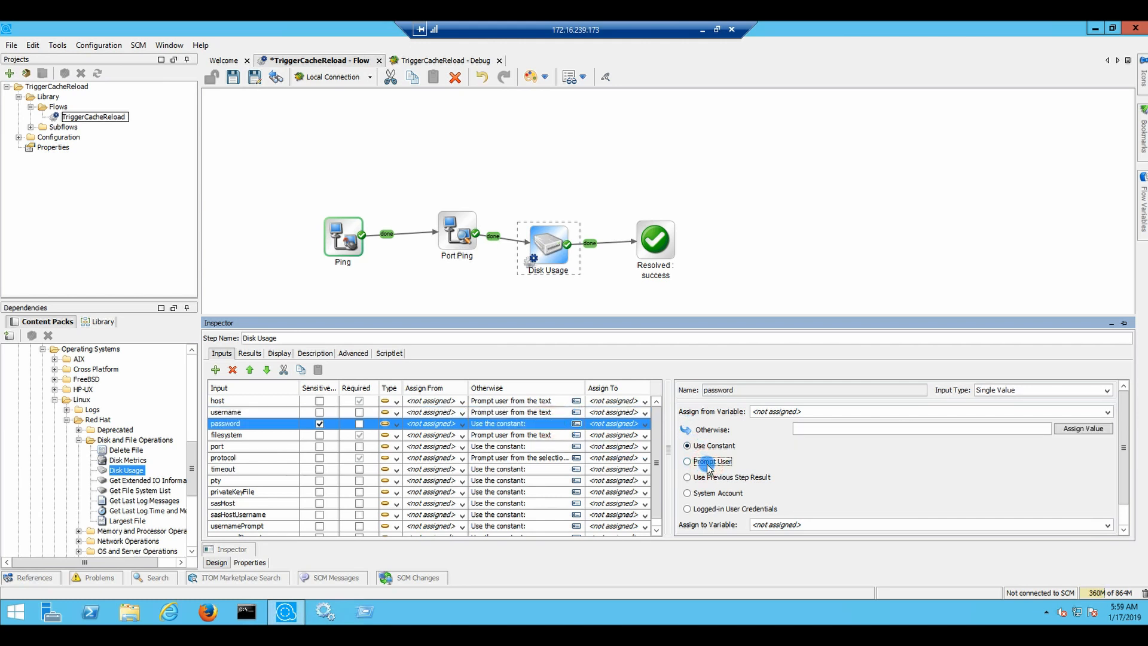
{"action": "left_click", "coordinate": [517, 400]}
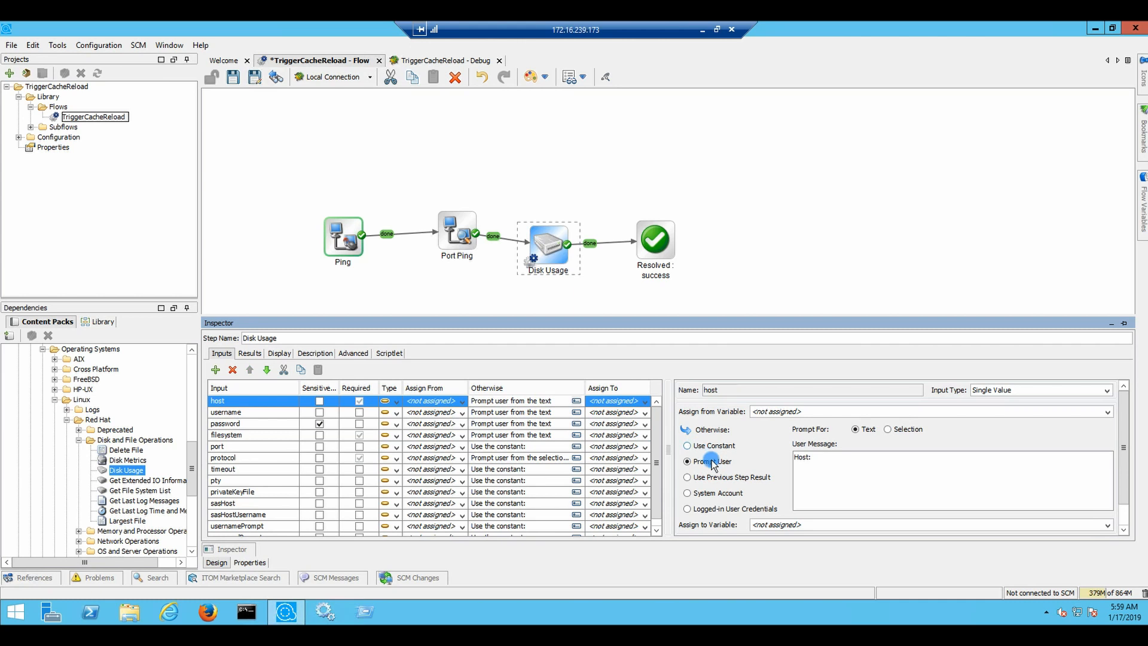
{"action": "left_click", "coordinate": [564, 293]}
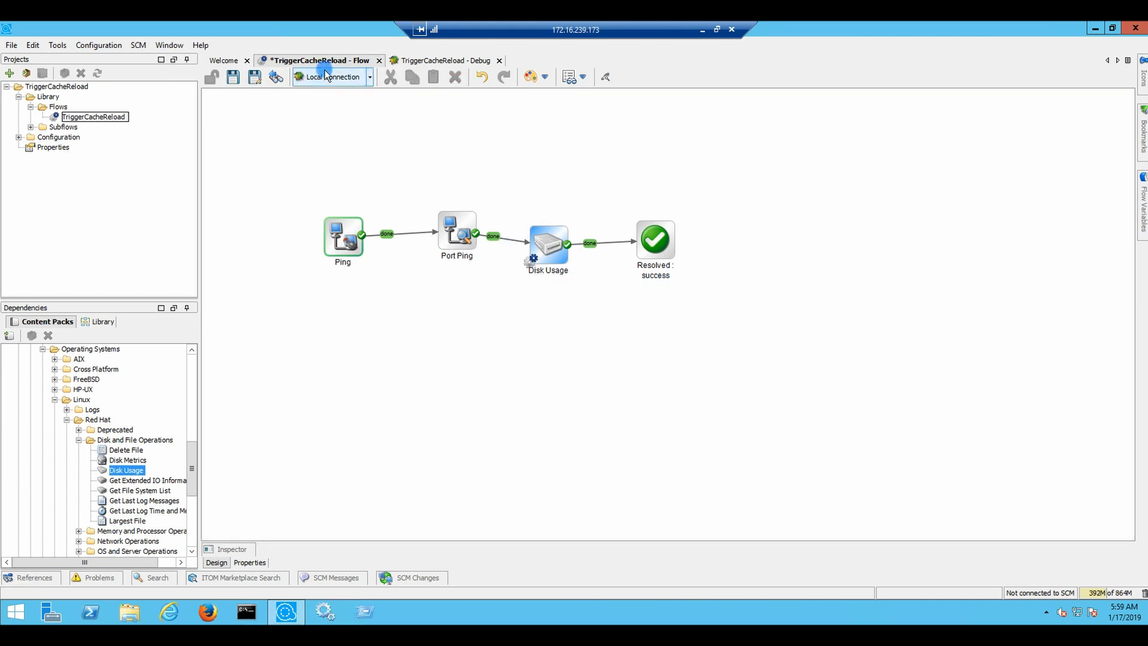
Save, restart the debug run with host aos3 and user root, then return to the diagram
{"action": "left_click", "coordinate": [234, 77]}
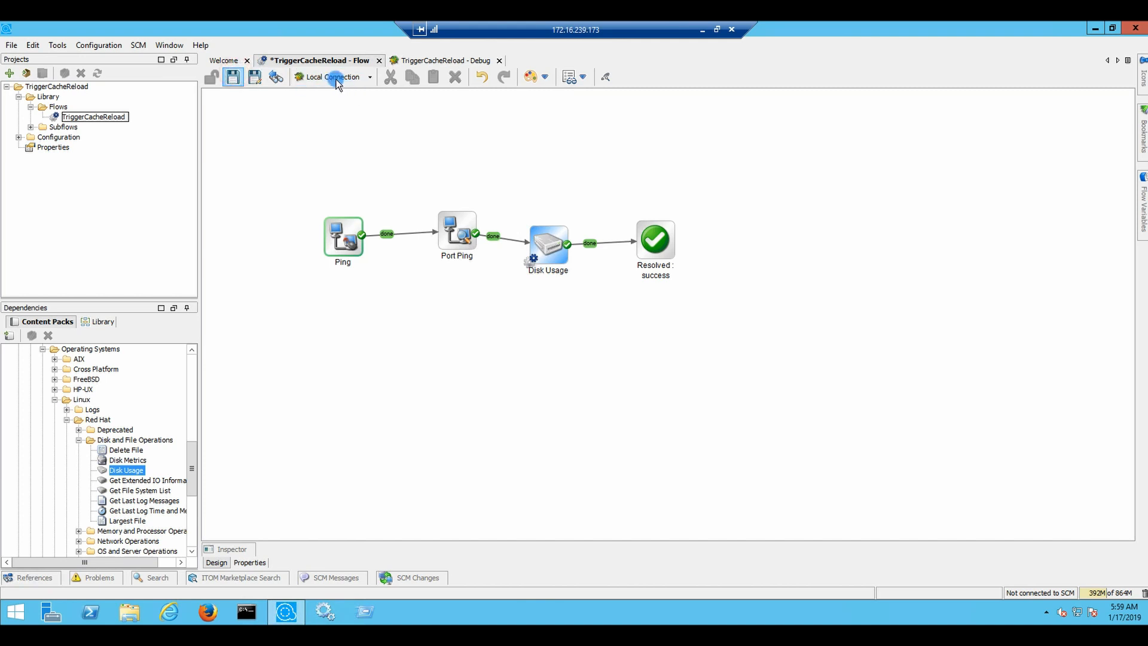
{"action": "left_click", "coordinate": [402, 60]}
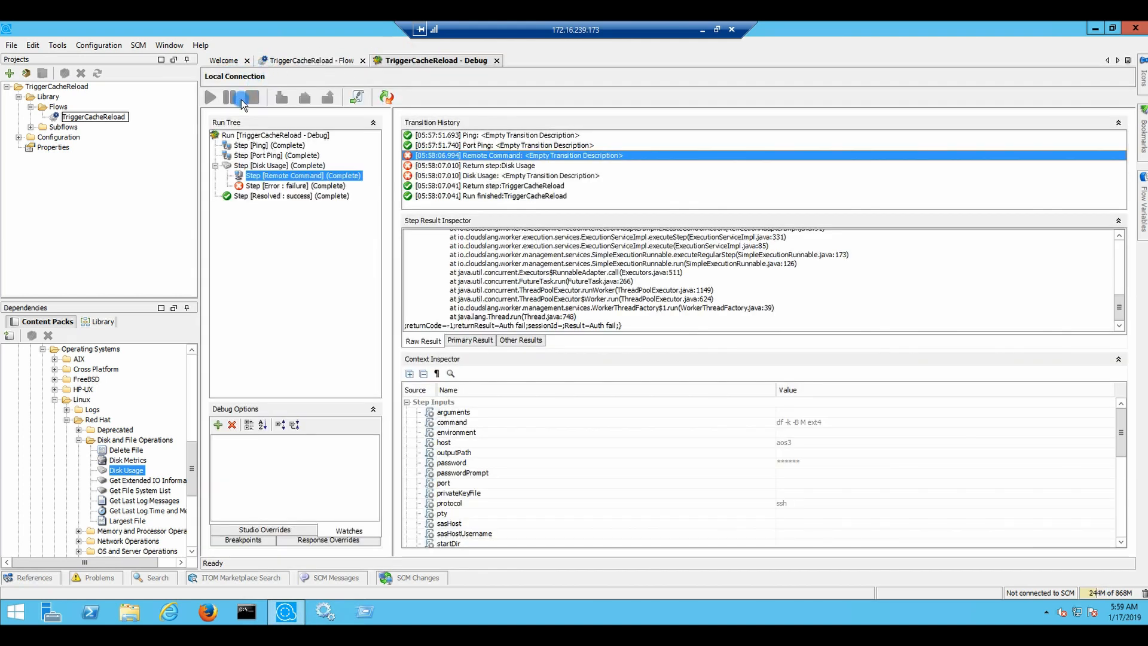
{"action": "left_click", "coordinate": [378, 99]}
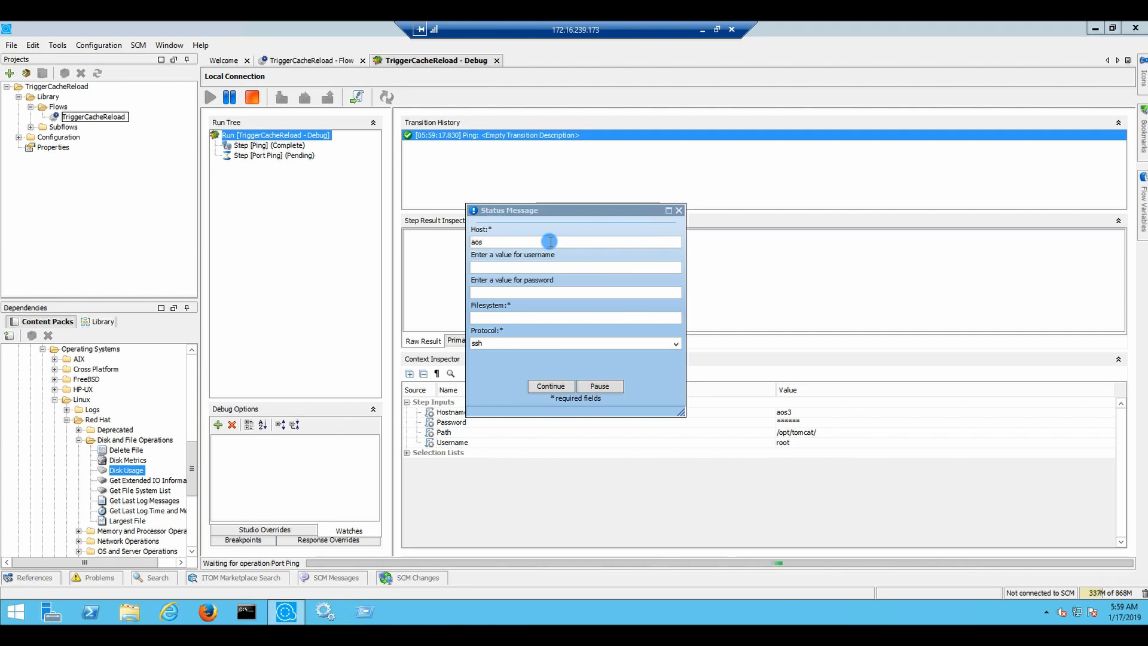
{"action": "type", "text": "3"}
{"action": "left_click", "coordinate": [514, 267]}
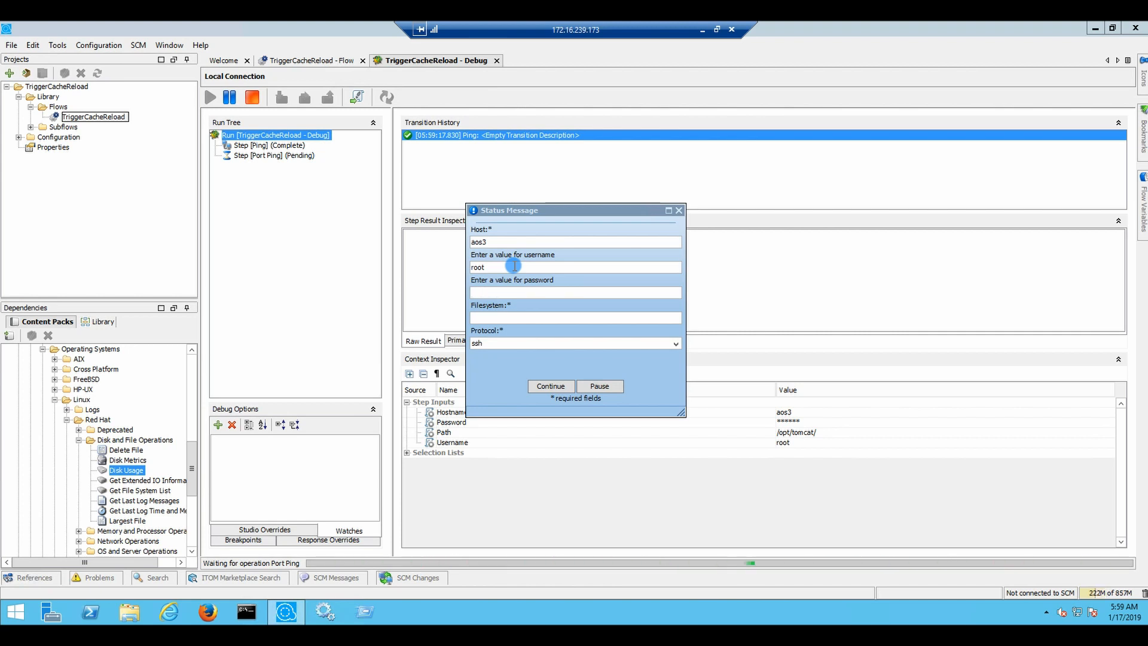
{"action": "left_click", "coordinate": [684, 207]}
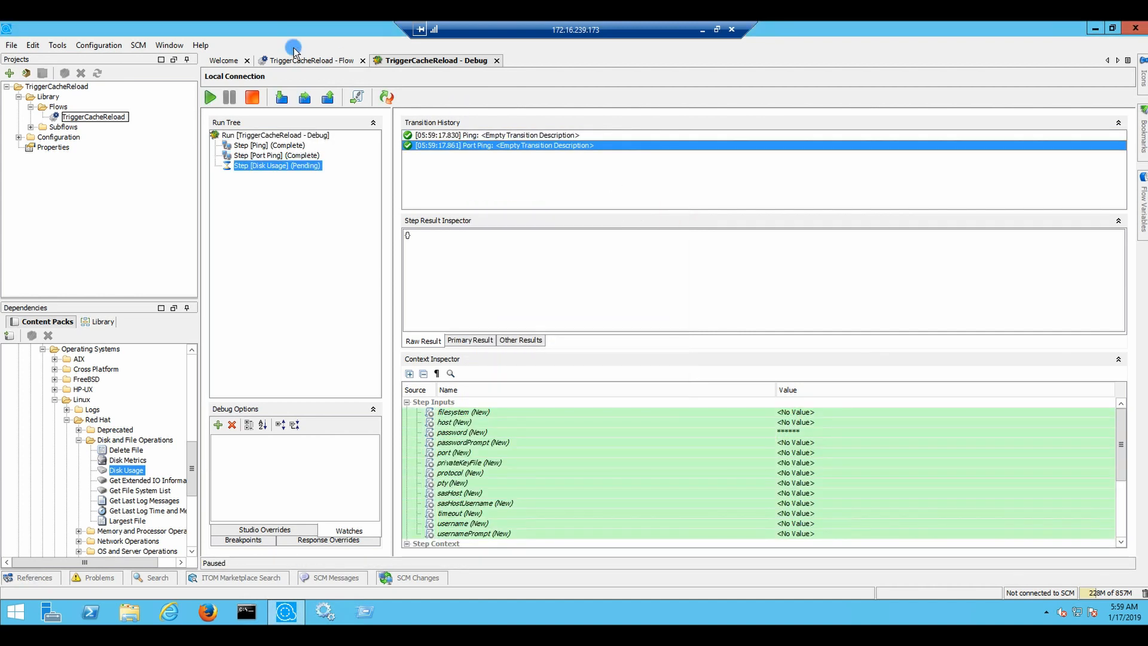
{"action": "left_click", "coordinate": [315, 62]}
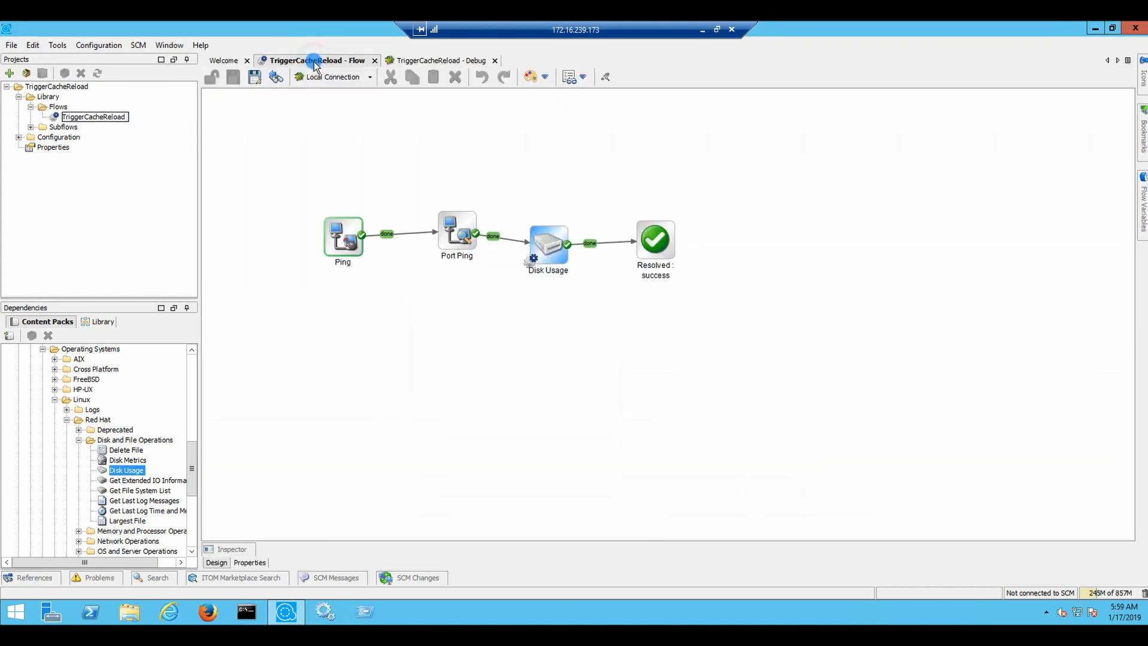
Reassign Disk Usage's host, username and password to the Hostname, Username and Password flow inputs
{"action": "left_click", "coordinate": [547, 261]}
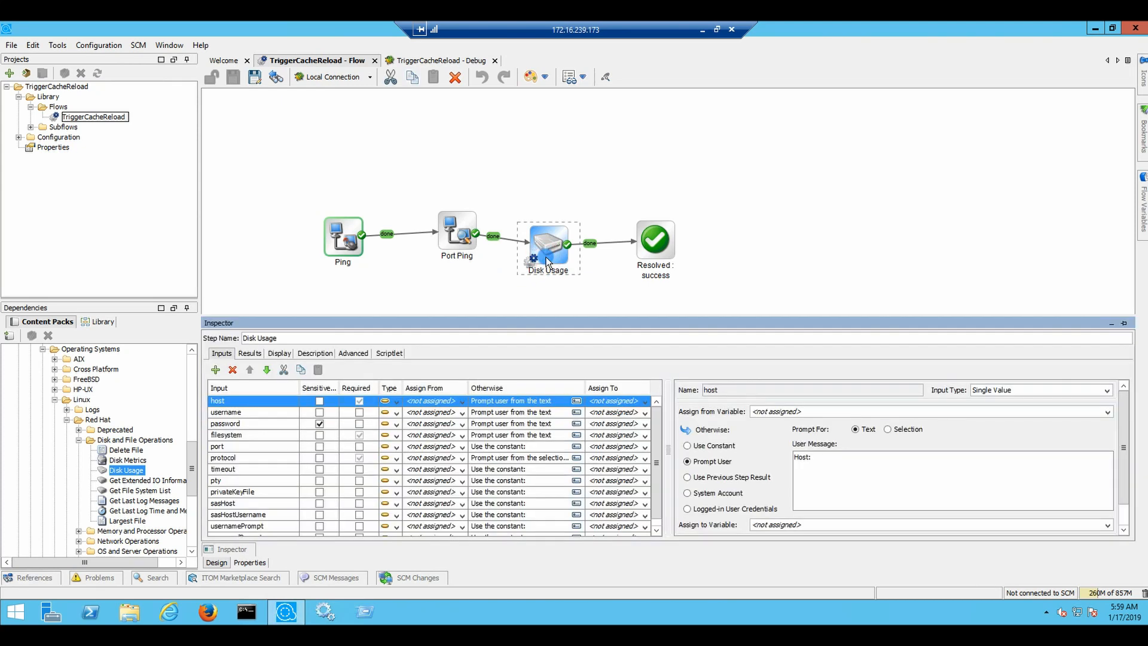
{"action": "left_click", "coordinate": [461, 402]}
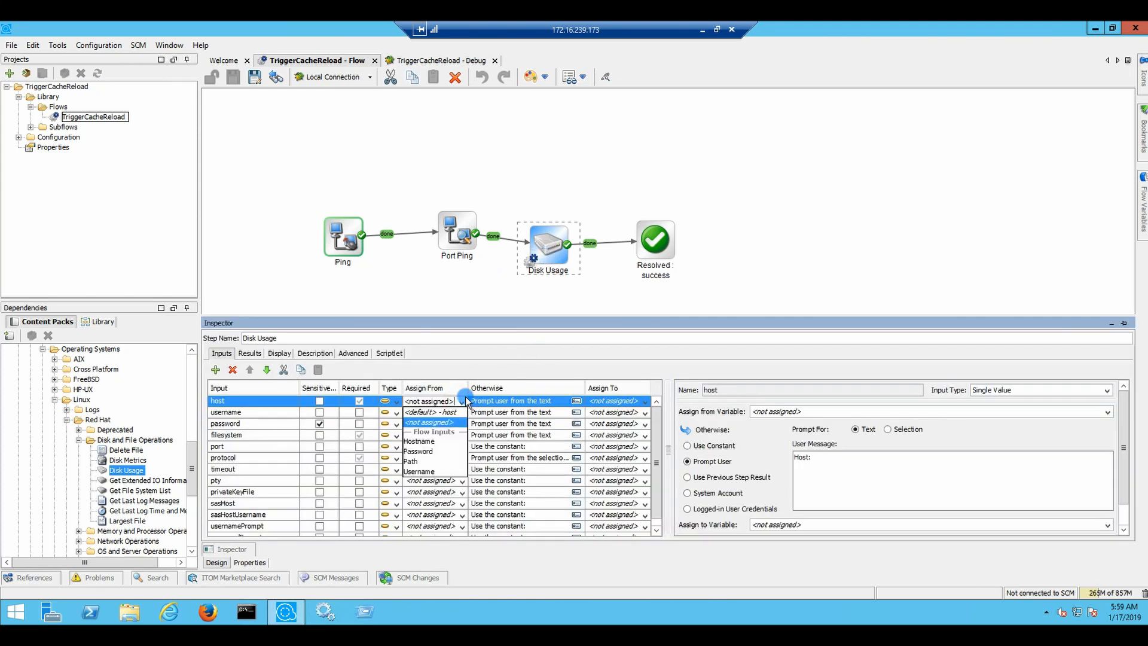
{"action": "left_click", "coordinate": [417, 437]}
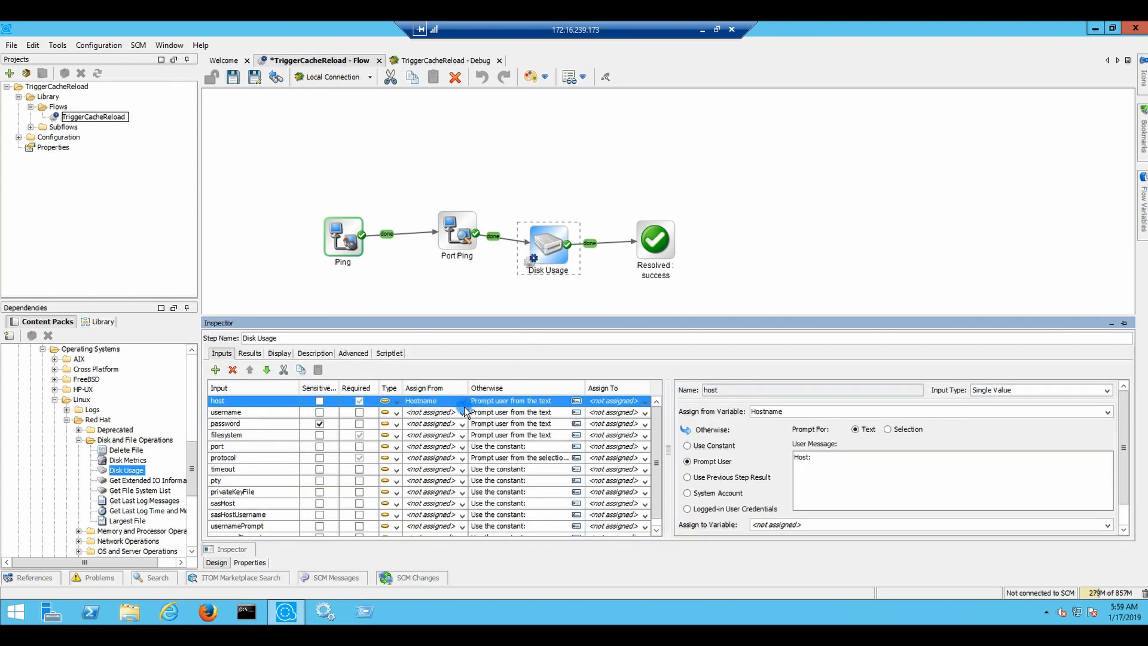
{"action": "left_click", "coordinate": [462, 413]}
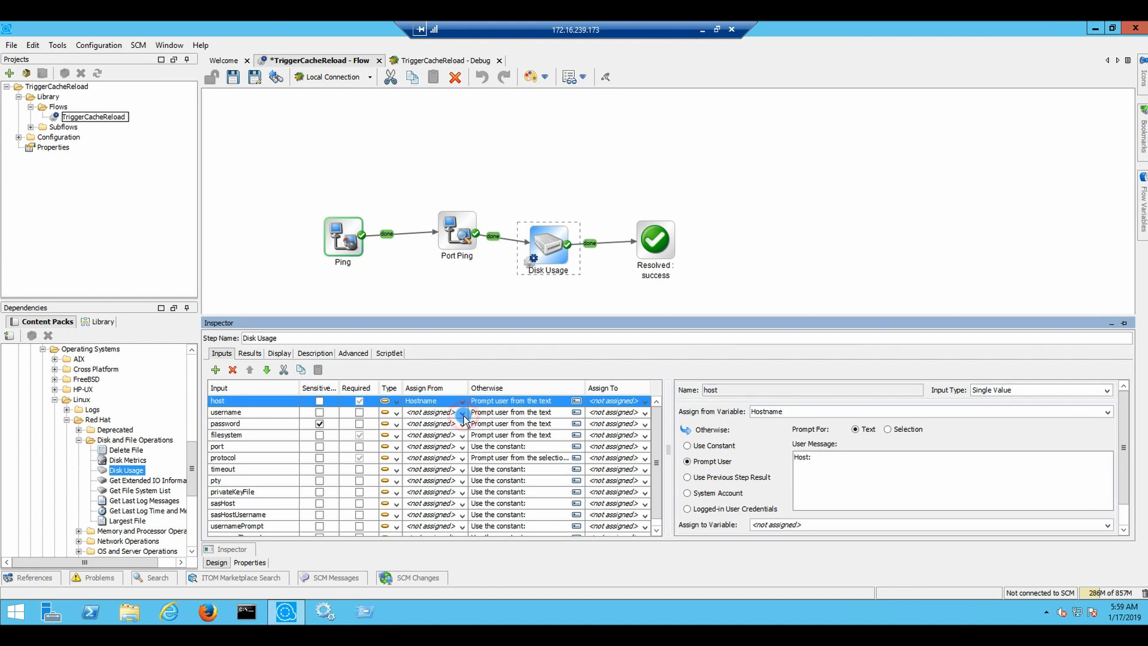
{"action": "left_click", "coordinate": [432, 479]}
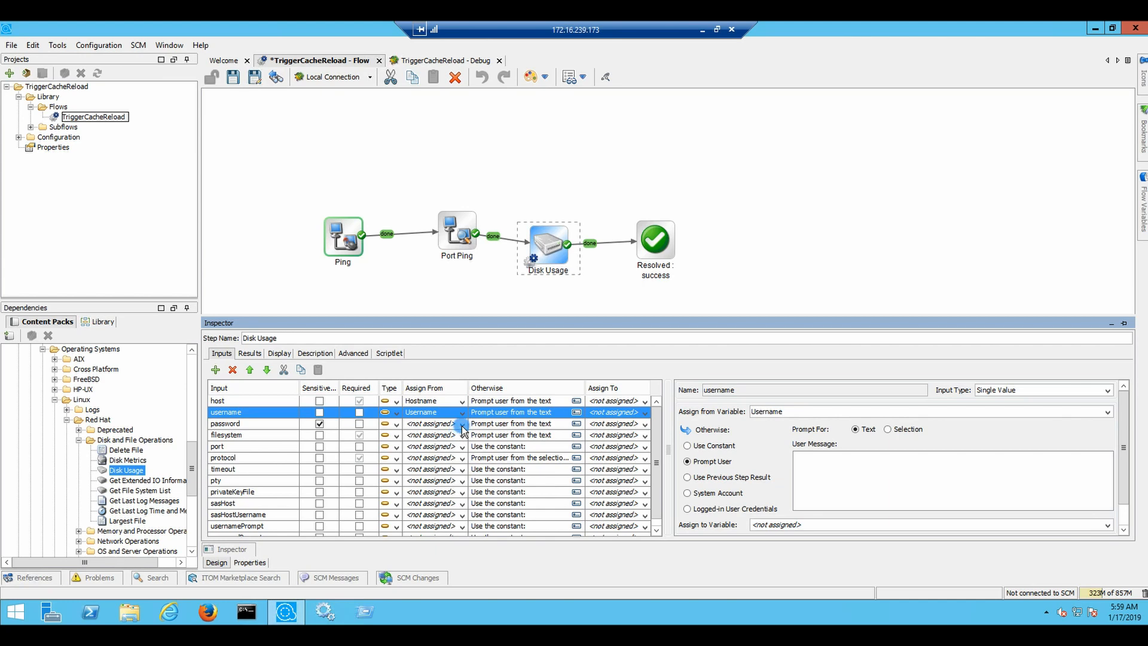
{"action": "left_click", "coordinate": [460, 424]}
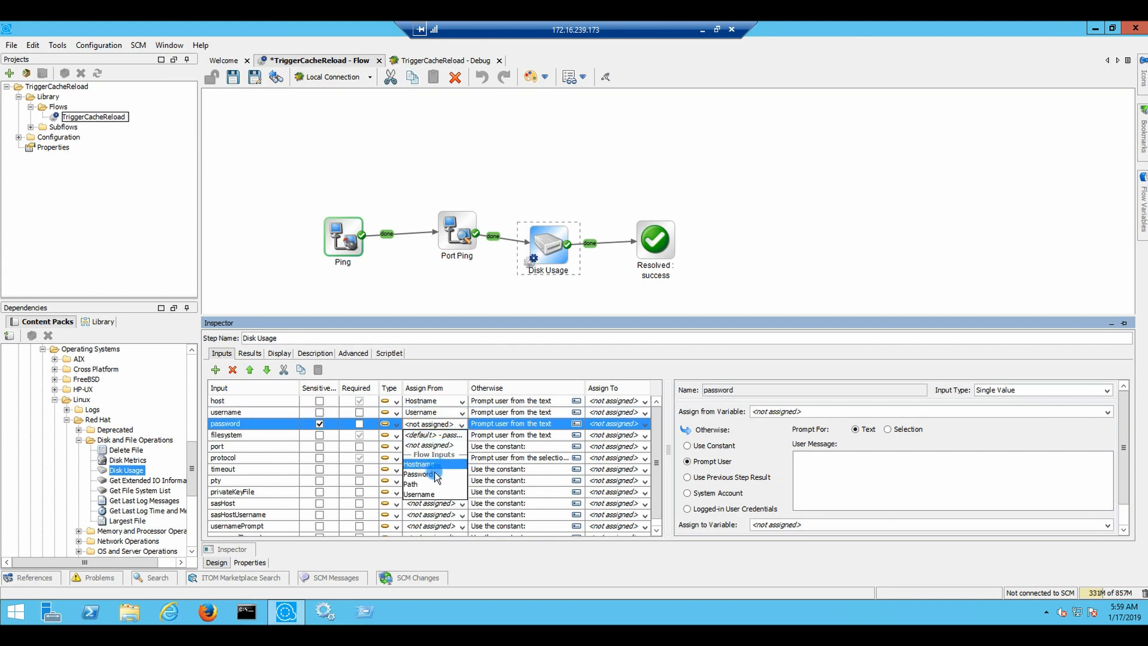
{"action": "left_click", "coordinate": [434, 474]}
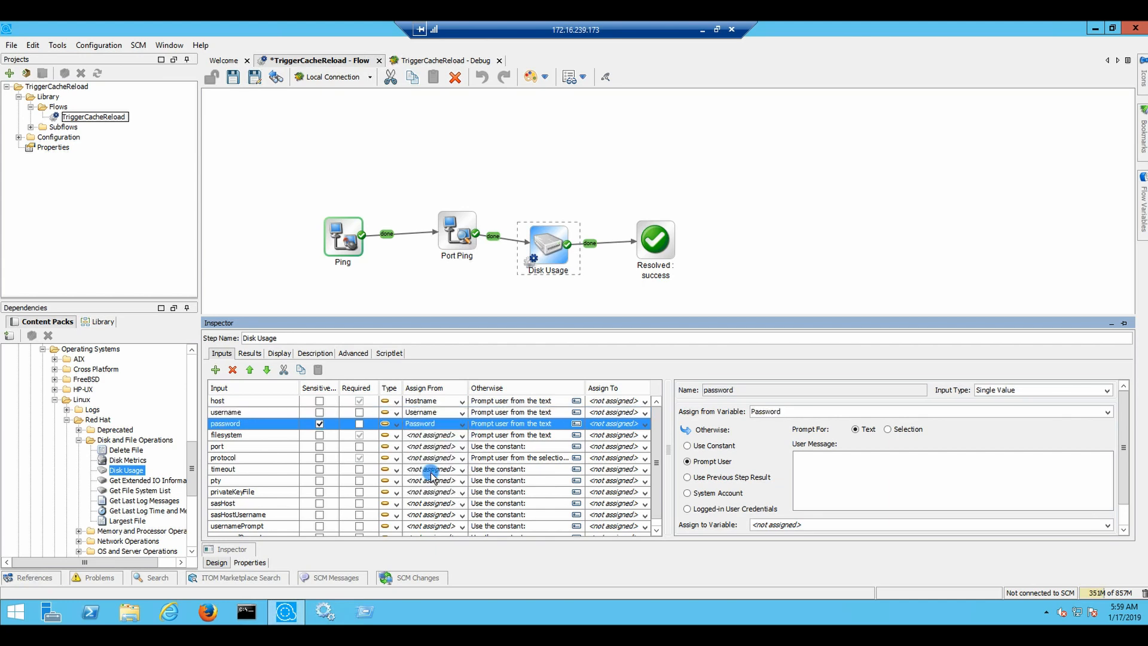
Enter and confirm a new constant value for the flow's Password input, then save
{"action": "left_click", "coordinate": [248, 562]}
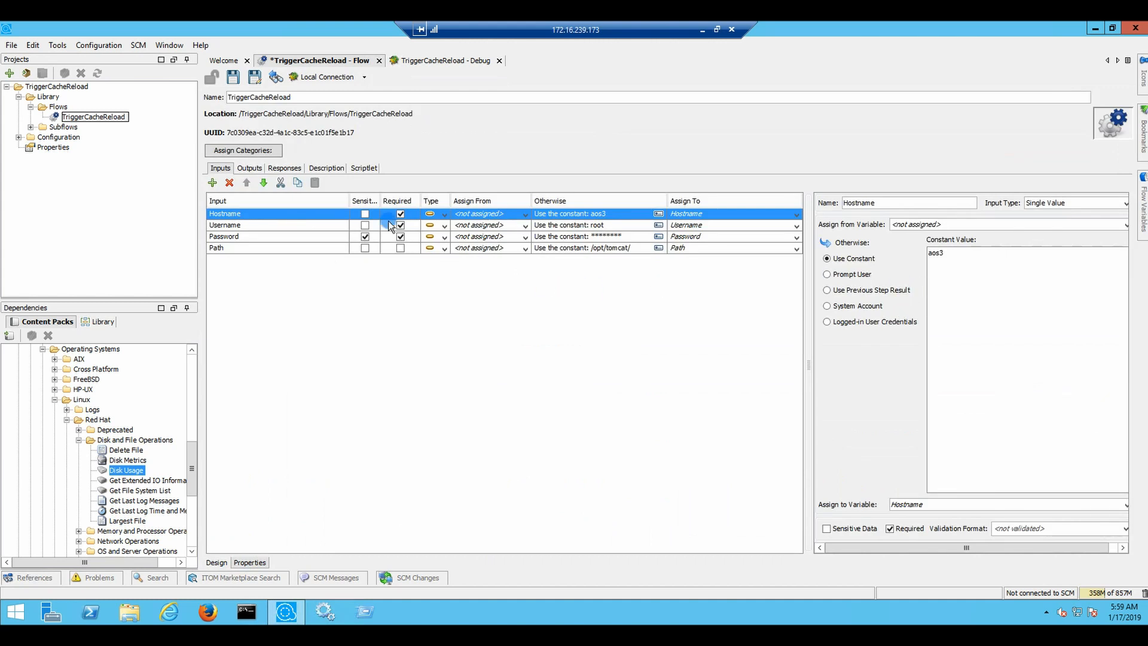
{"action": "left_click", "coordinate": [468, 236]}
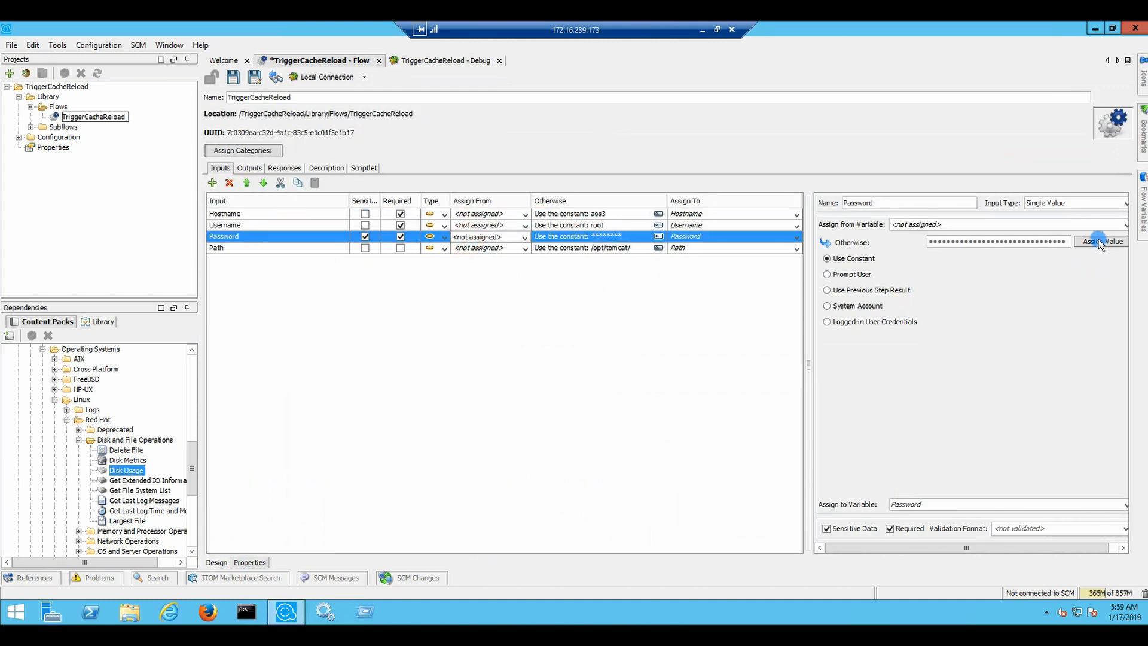
{"action": "left_click", "coordinate": [1102, 241]}
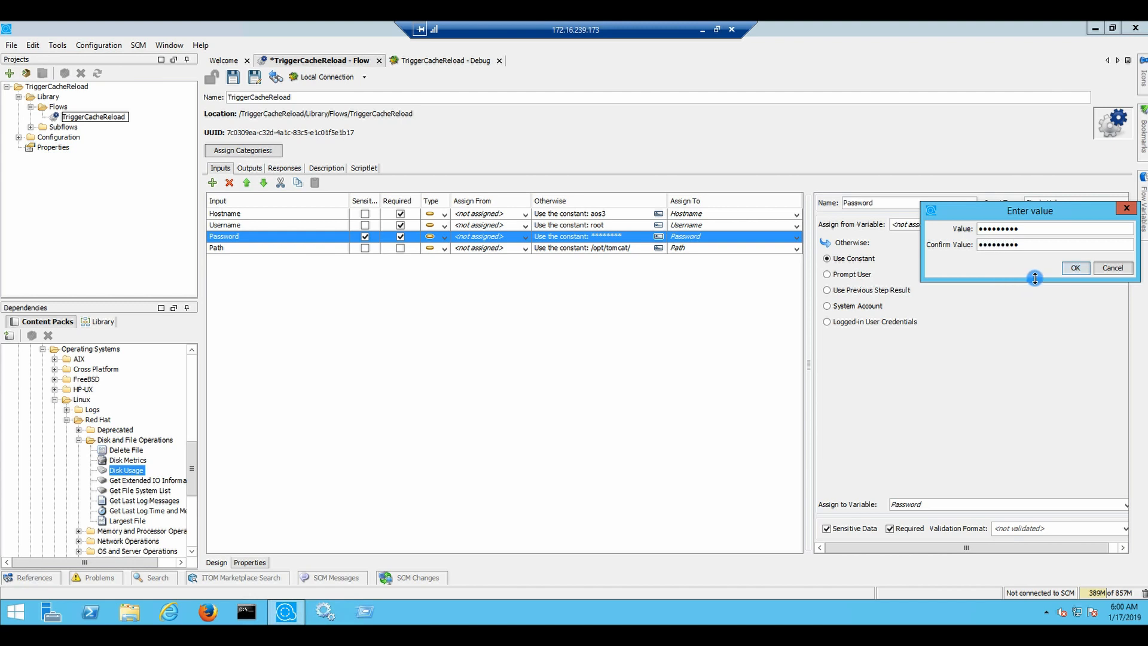
{"action": "left_click", "coordinate": [1064, 268]}
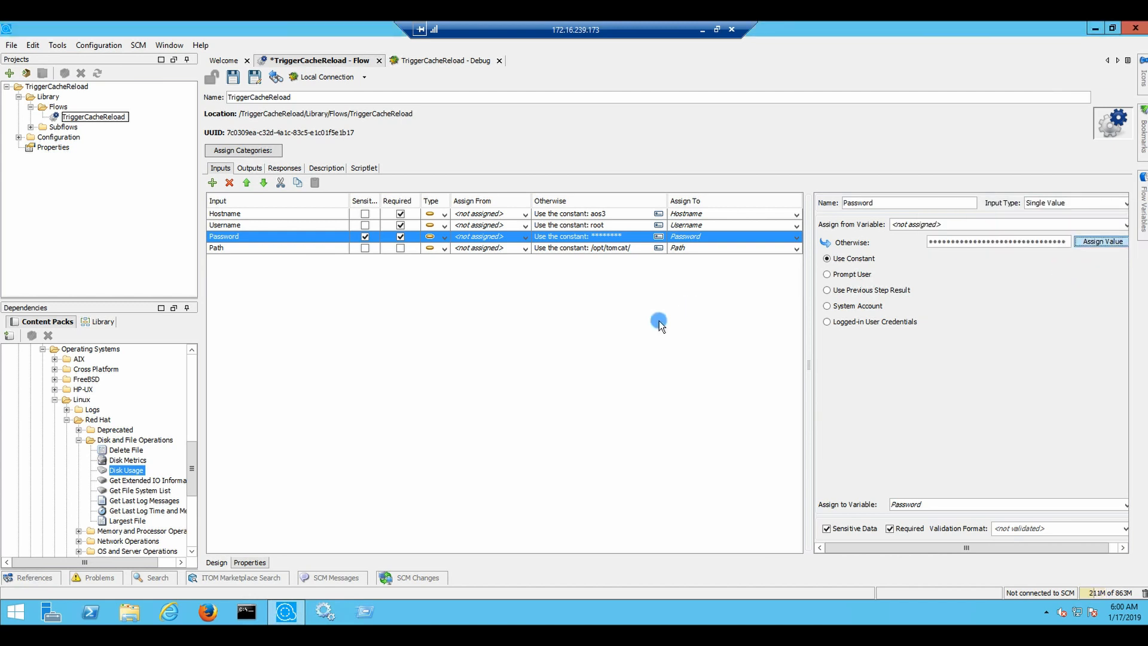
{"action": "left_click", "coordinate": [238, 83]}
Reset and rerun the debugger with filesystem ext4, showing Remote Command's 'No such file or directory' error
{"action": "left_click", "coordinate": [422, 60]}
{"action": "left_click", "coordinate": [389, 97]}
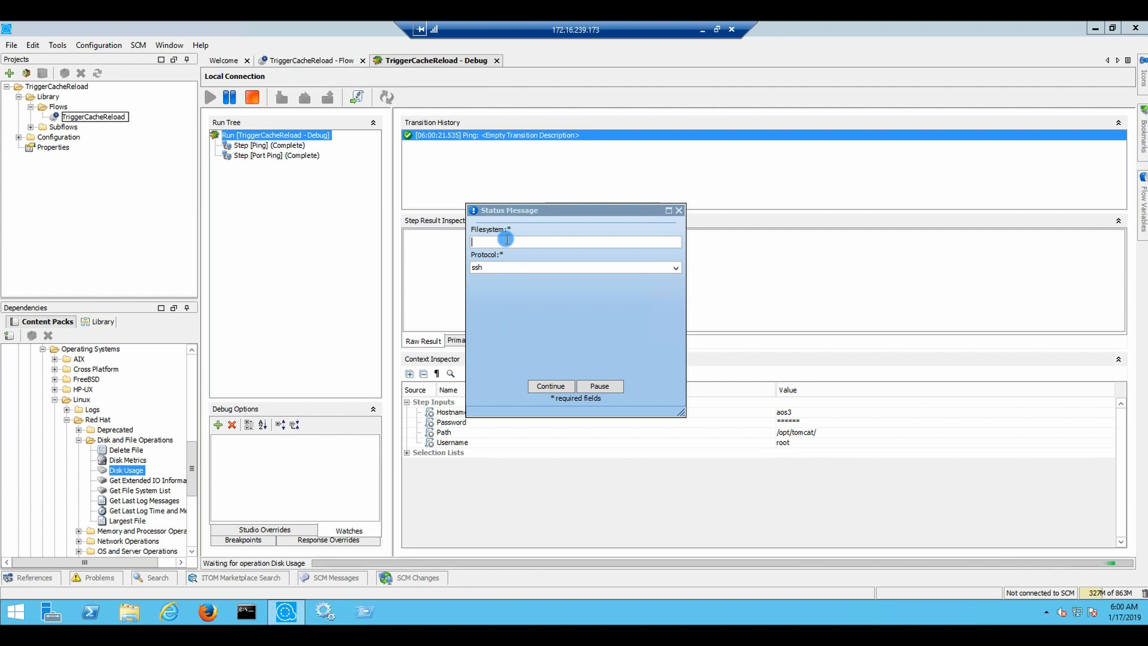
{"action": "type", "text": "ext4"}
{"action": "left_click", "coordinate": [550, 386]}
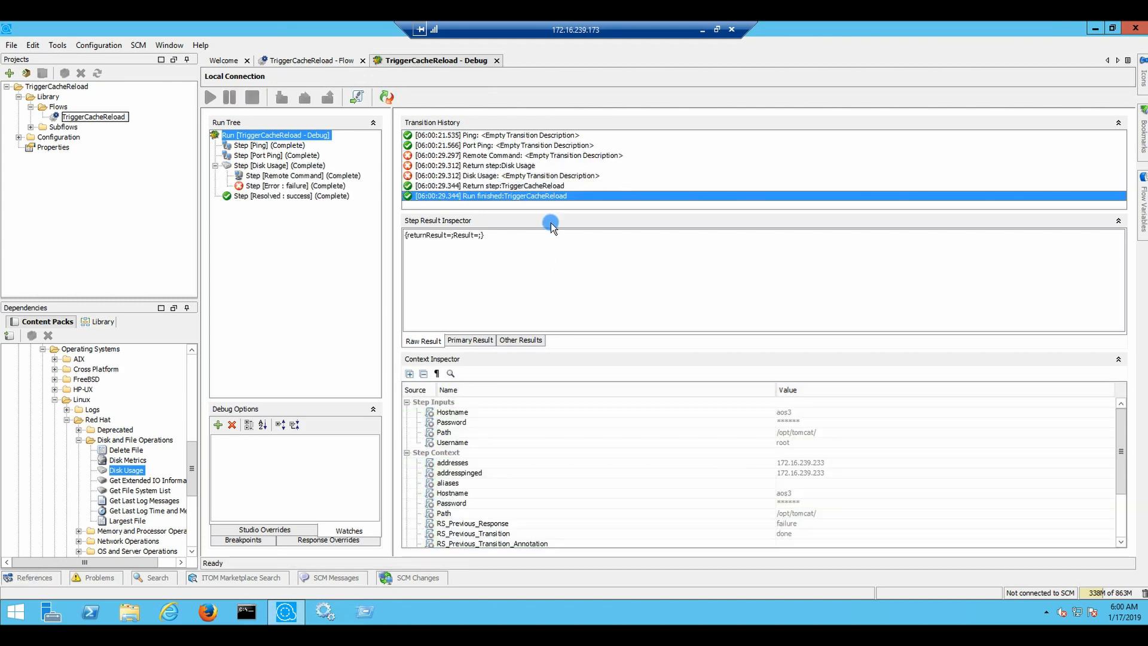
{"action": "left_click", "coordinate": [519, 146]}
{"action": "left_click", "coordinate": [524, 155]}
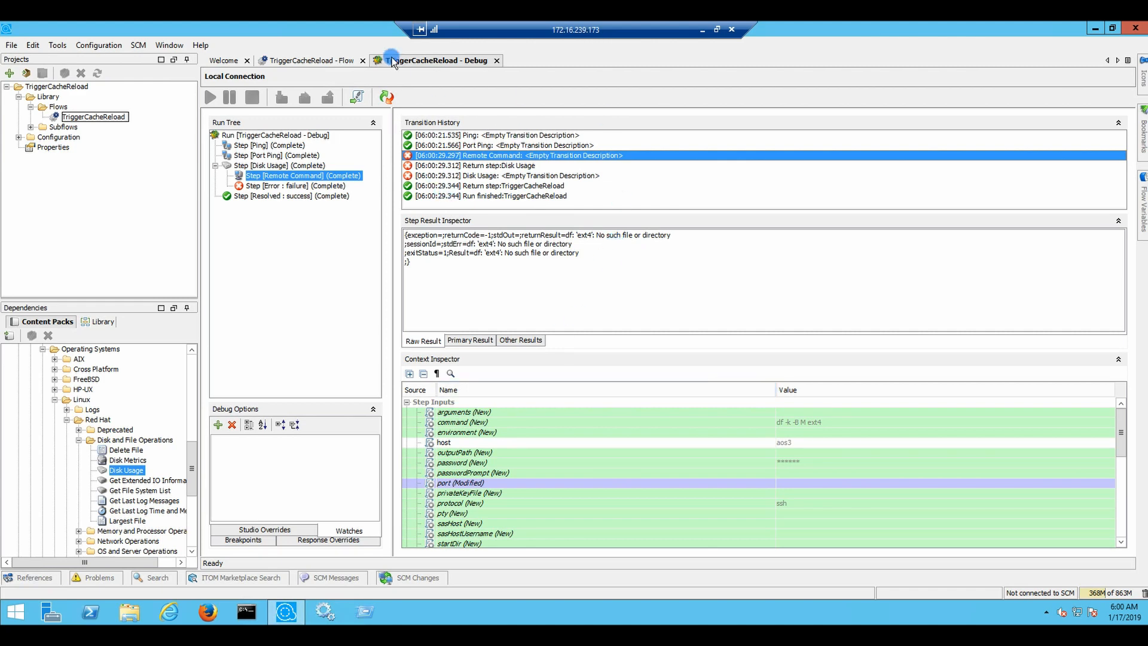
{"action": "left_click", "coordinate": [312, 60]}
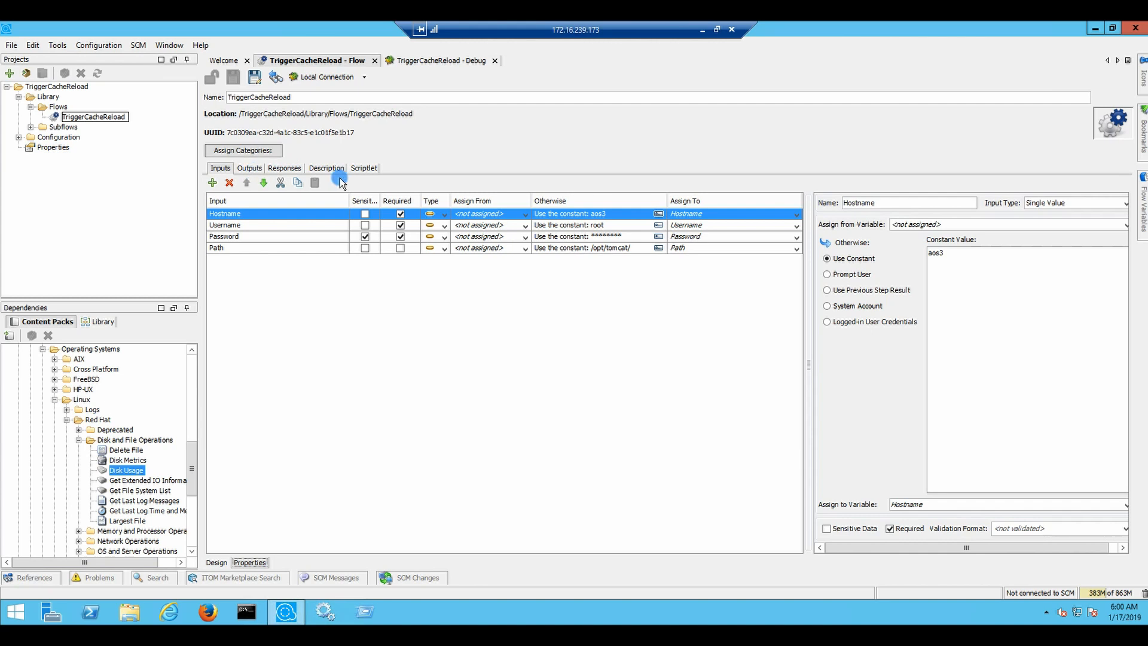
Read the Disk Usage description's filesystem input notes, then reset the TriggerCacheReload debugger
{"action": "left_click", "coordinate": [216, 562]}
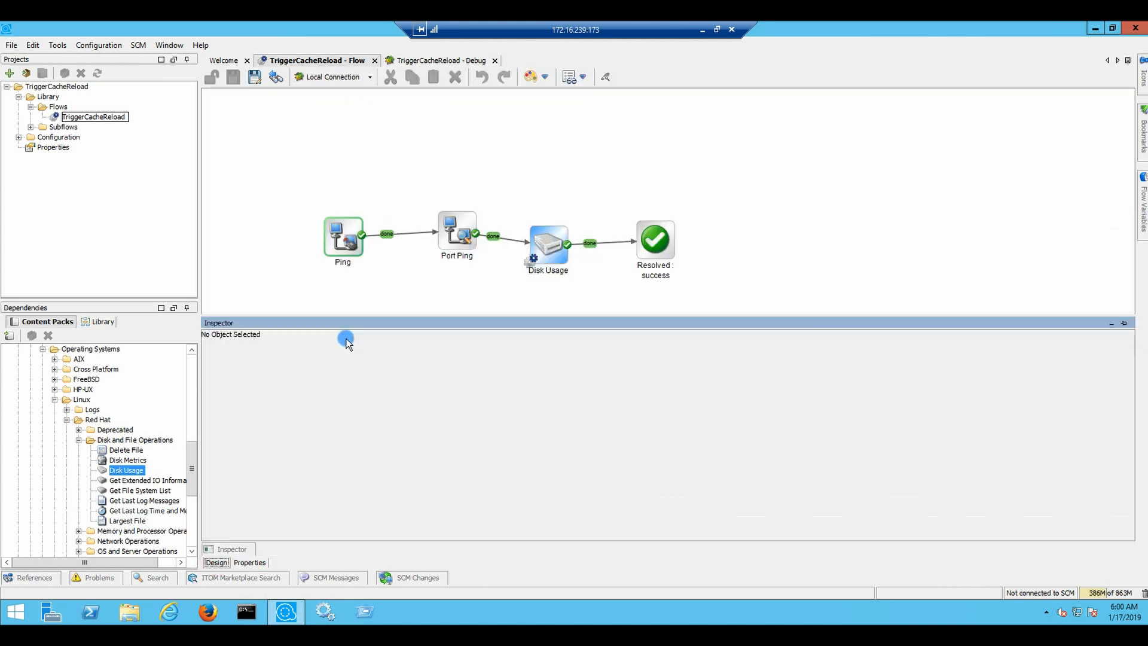
{"action": "left_click", "coordinate": [546, 242]}
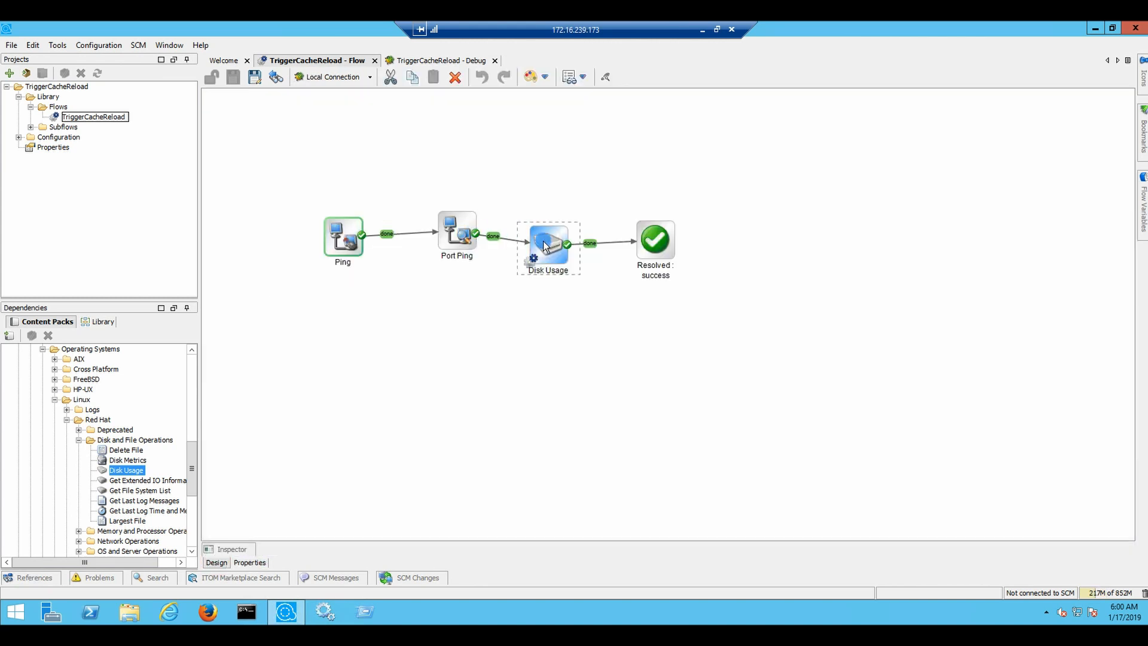
{"action": "double_click", "coordinate": [547, 241]}
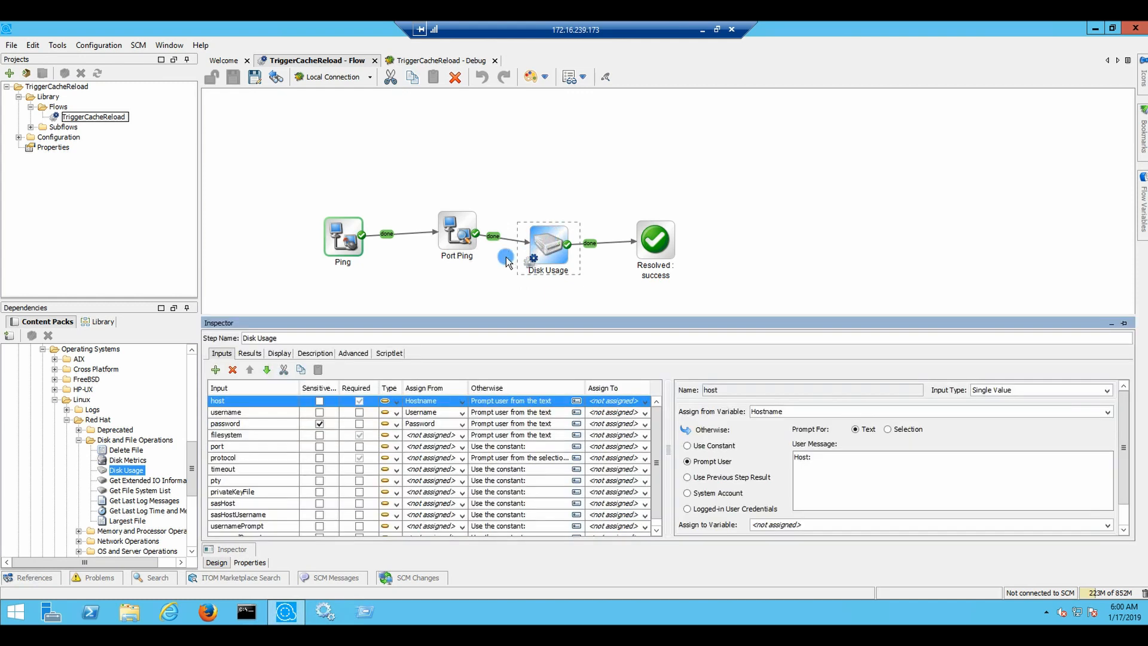
{"action": "left_click", "coordinate": [315, 352]}
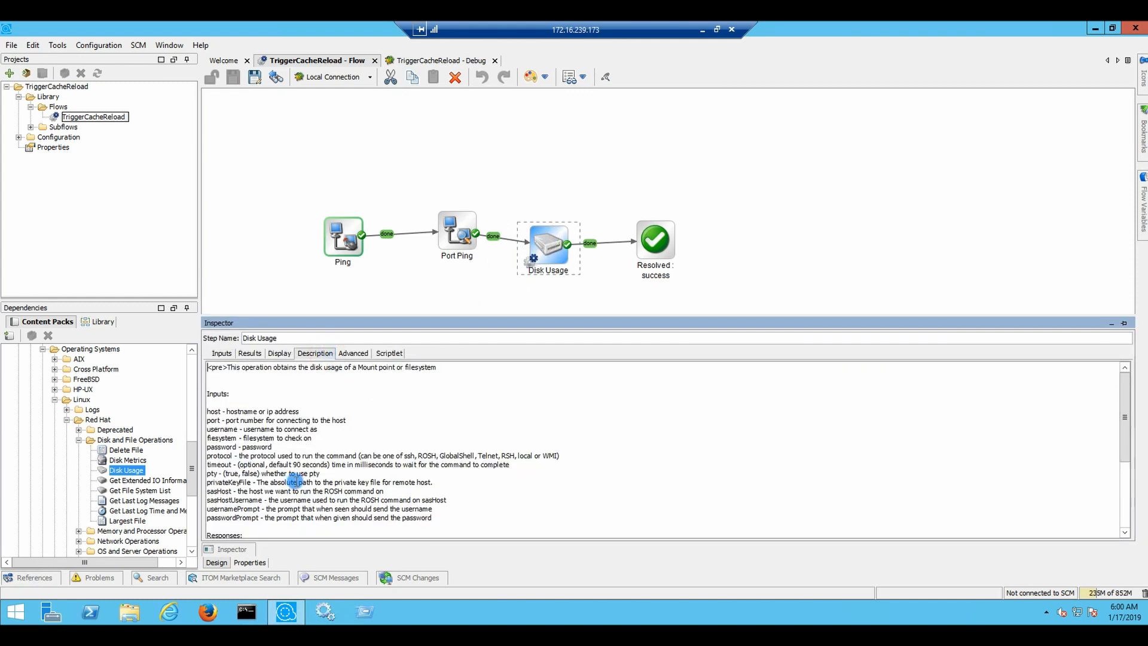
{"action": "left_click", "coordinate": [322, 437]}
{"action": "scroll", "coordinate": [371, 444], "scroll_direction": "down", "scroll_amount": 4}
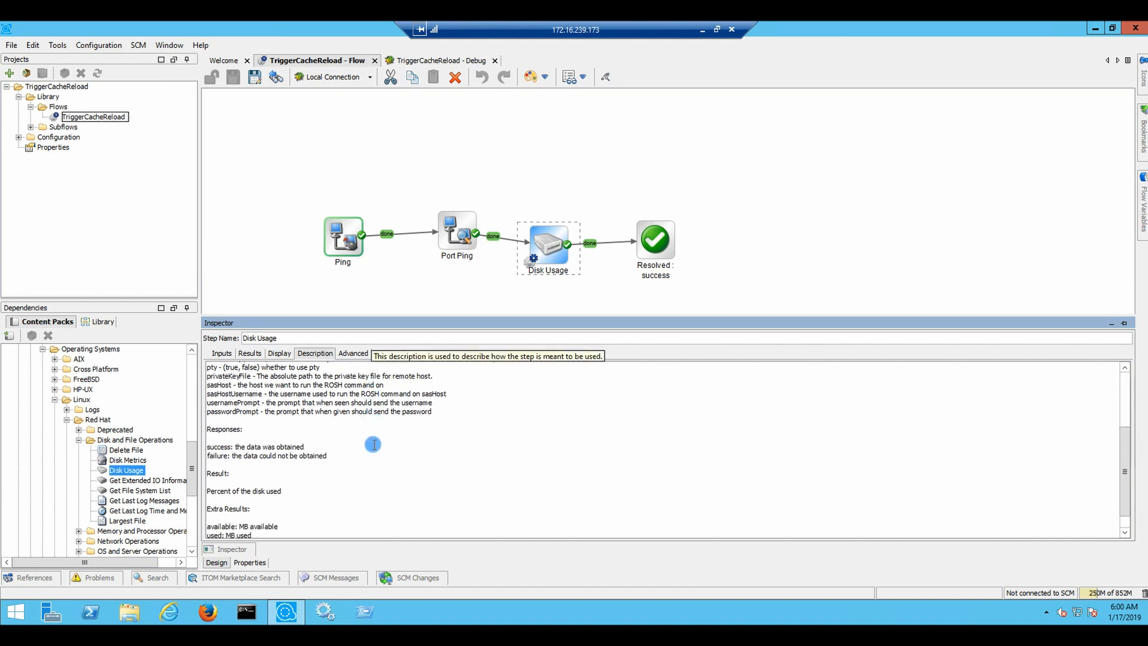
{"action": "scroll", "coordinate": [372, 444], "scroll_direction": "up", "scroll_amount": 4}
{"action": "scroll", "coordinate": [374, 444], "scroll_direction": "down", "scroll_amount": 1}
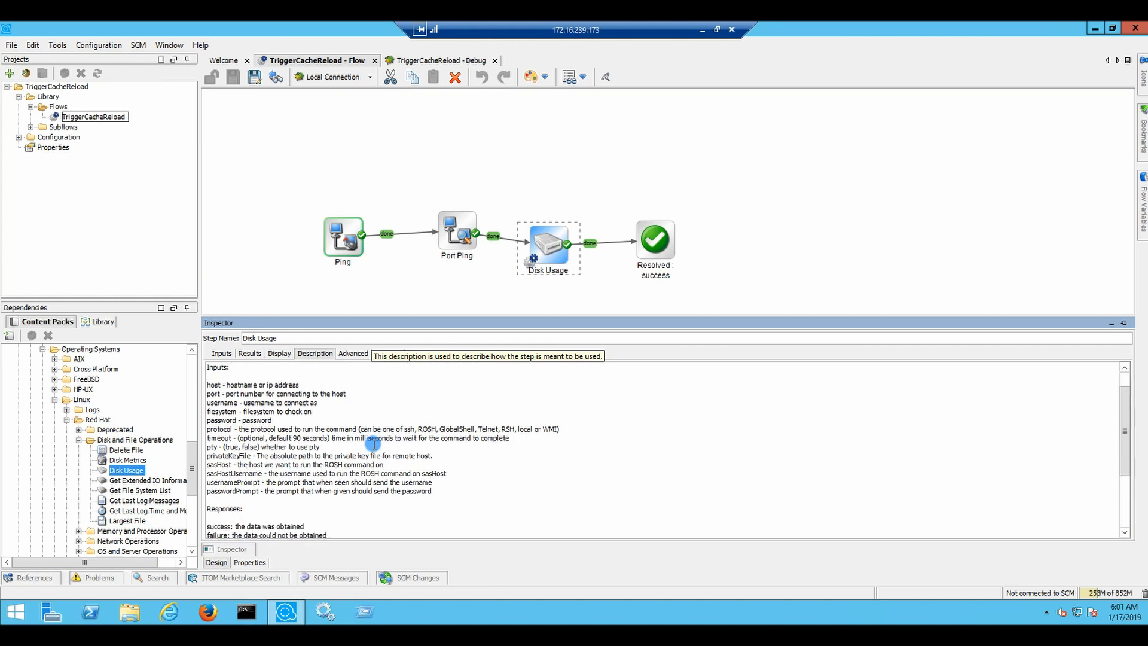
{"action": "scroll", "coordinate": [374, 444], "scroll_direction": "down", "scroll_amount": 2}
{"action": "scroll", "coordinate": [370, 442], "scroll_direction": "up", "scroll_amount": 3}
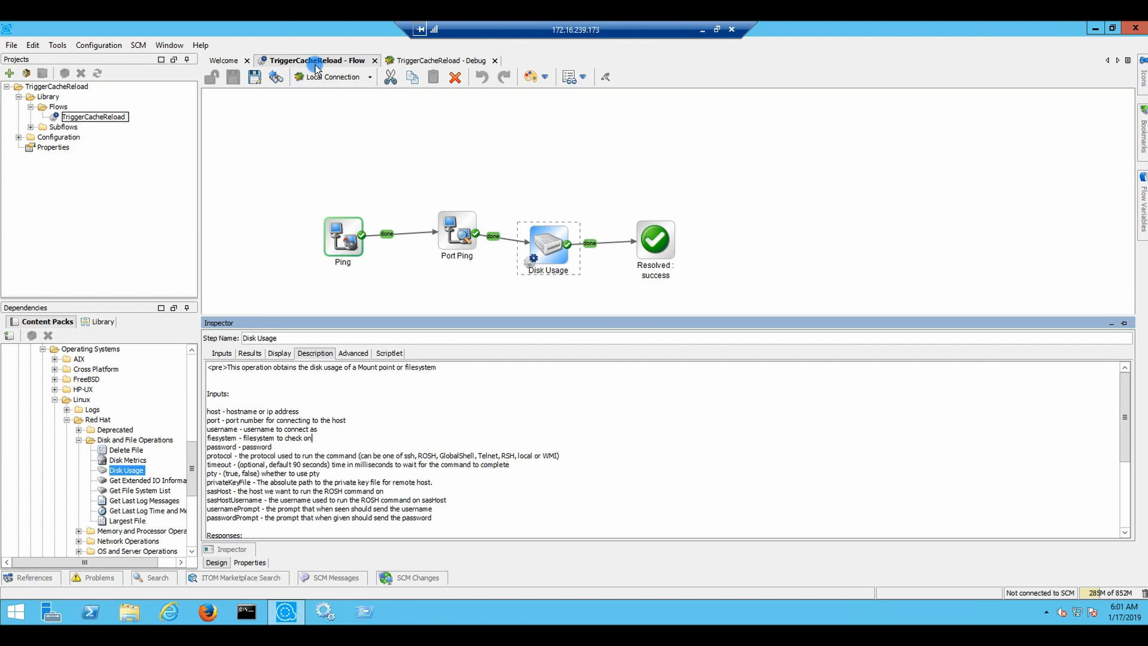
{"action": "left_click", "coordinate": [461, 61]}
{"action": "left_click", "coordinate": [386, 97]}
Debug-run with filesystem / and protocol ssh; Disk Usage reports 24% used on /
{"action": "left_click", "coordinate": [217, 101]}
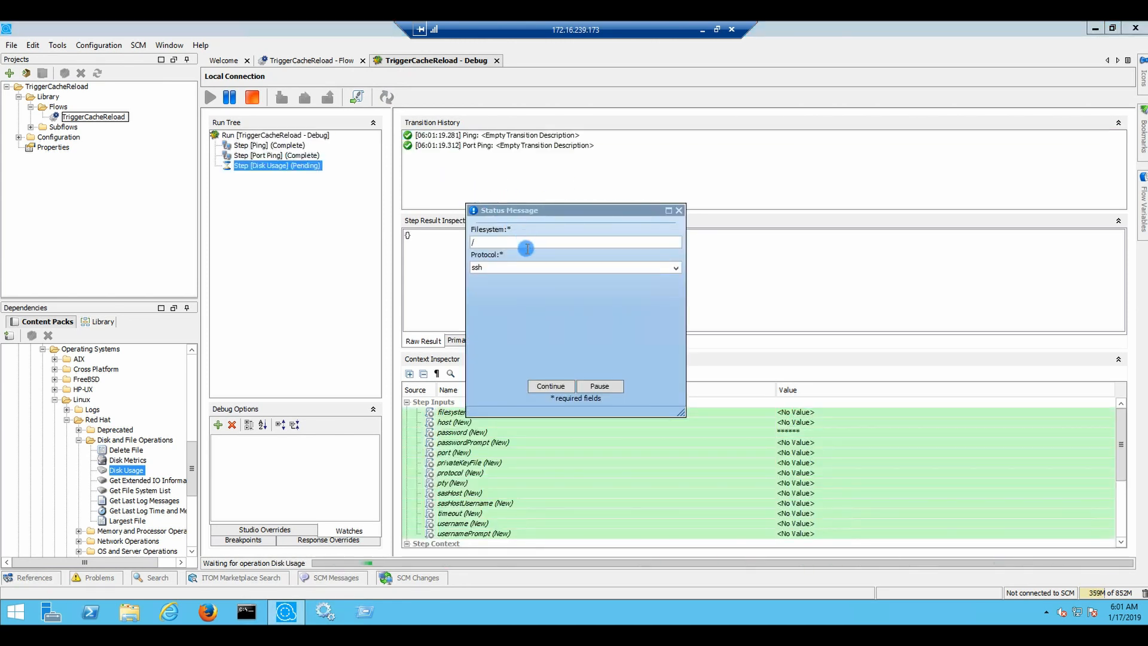
{"action": "left_click", "coordinate": [551, 385]}
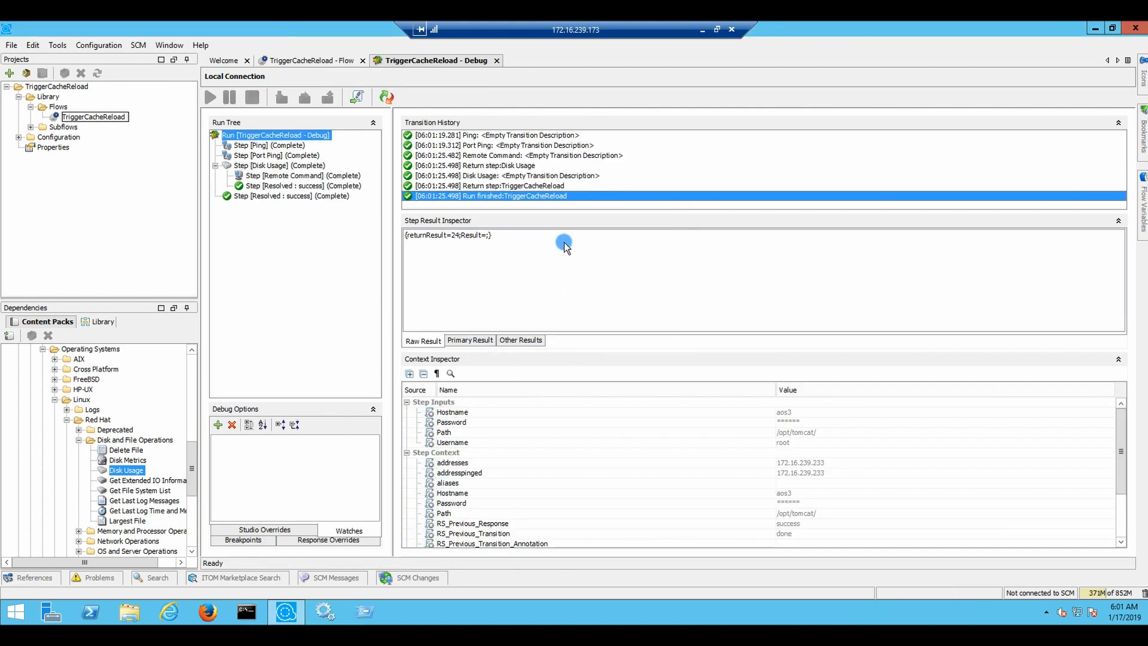
{"action": "left_click", "coordinate": [525, 166]}
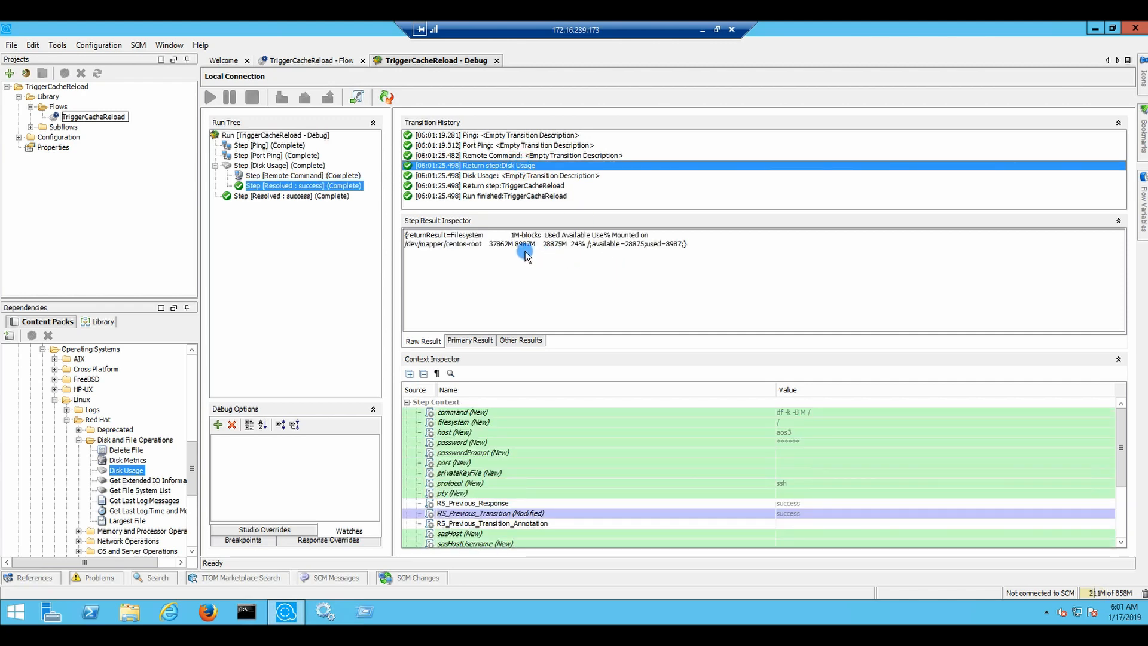
{"action": "left_click", "coordinate": [306, 60]}
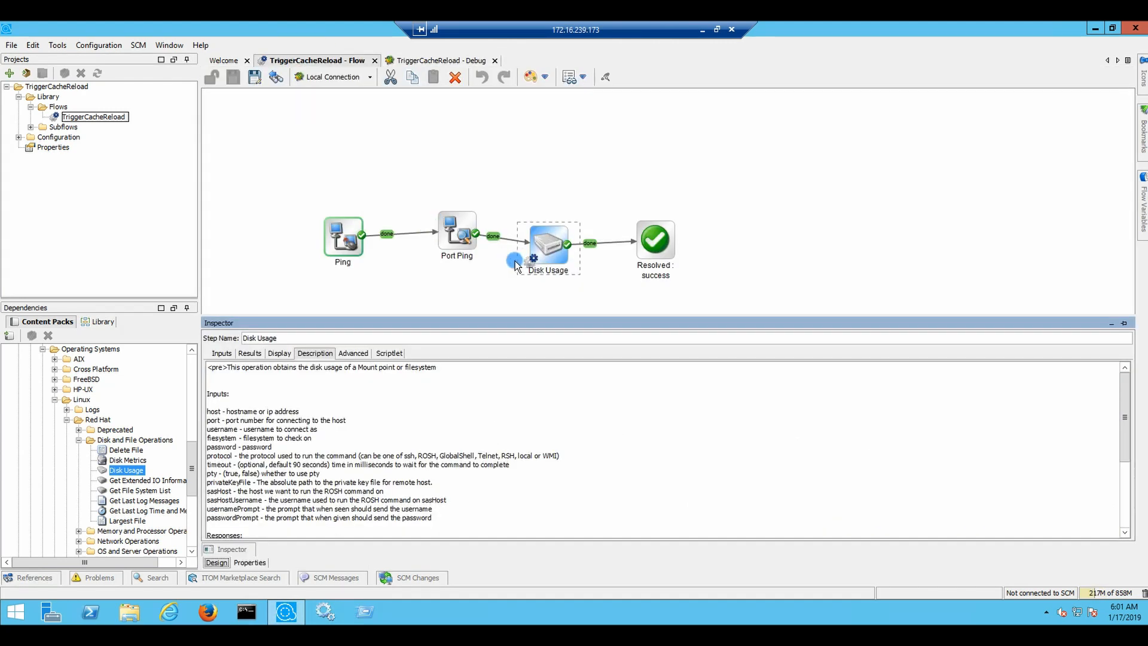
Open Disk Usage's inputs and make protocol the constant ssh
{"action": "left_click", "coordinate": [552, 242]}
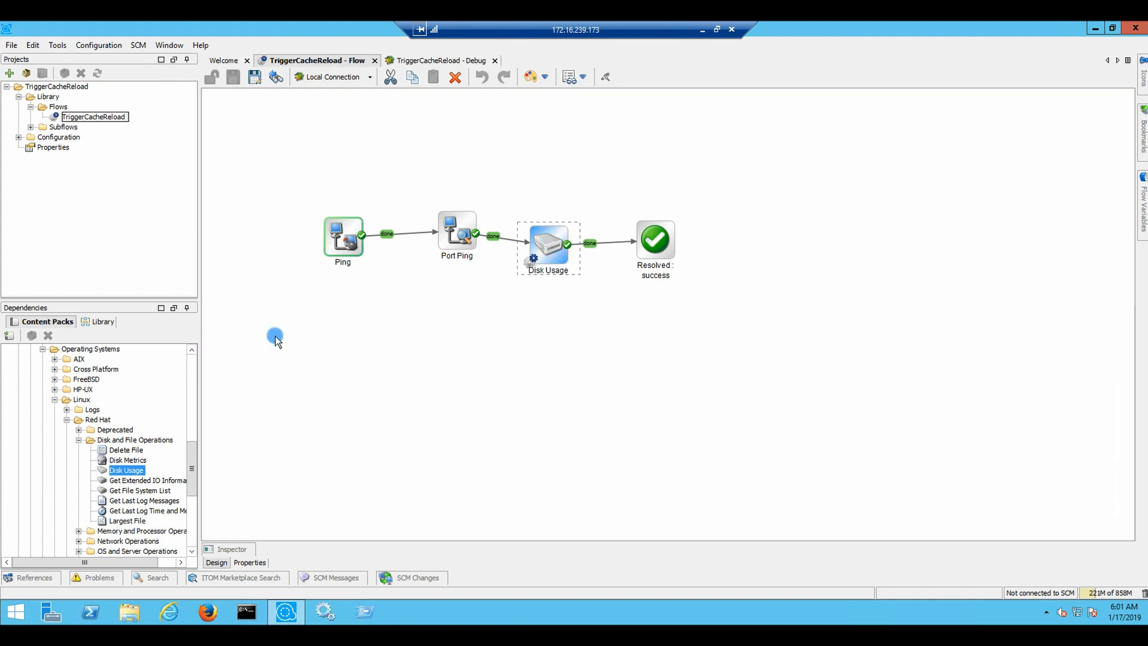
{"action": "double_click", "coordinate": [558, 232]}
{"action": "left_click", "coordinate": [227, 353]}
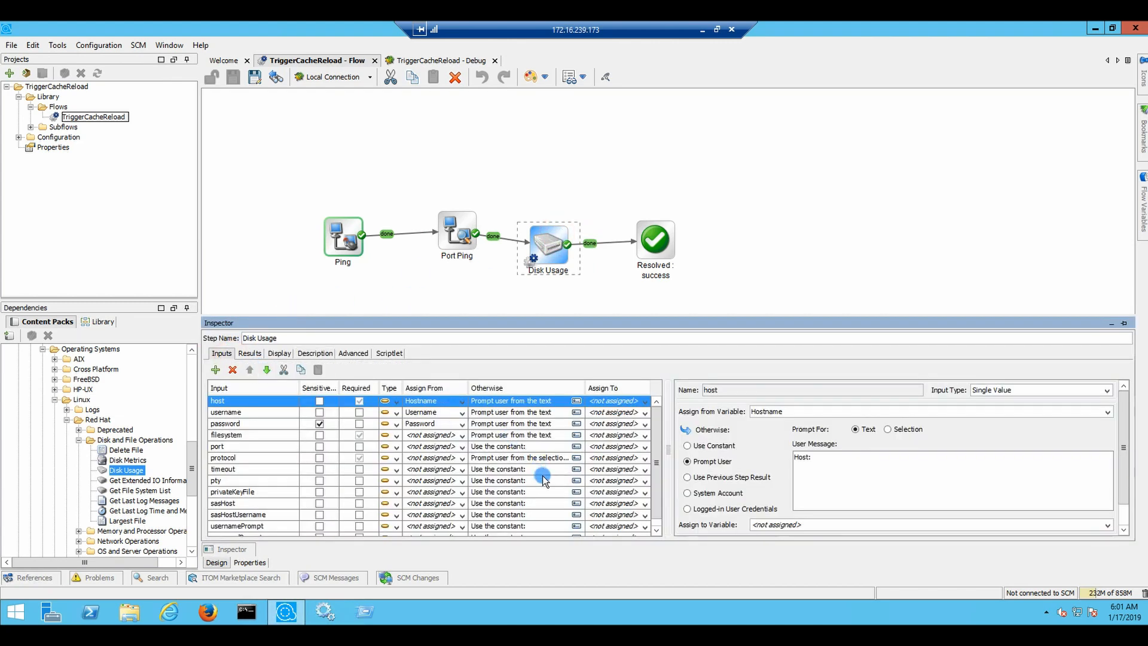
{"action": "left_click", "coordinate": [492, 458]}
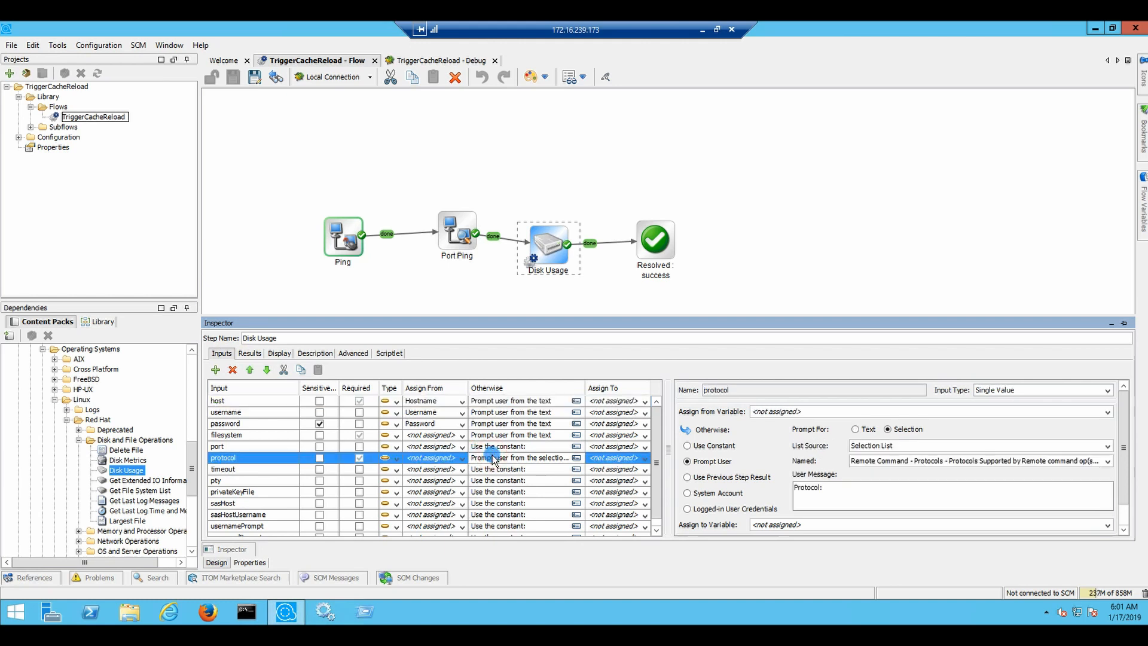
{"action": "left_click", "coordinate": [721, 444]}
{"action": "left_click", "coordinate": [835, 474]}
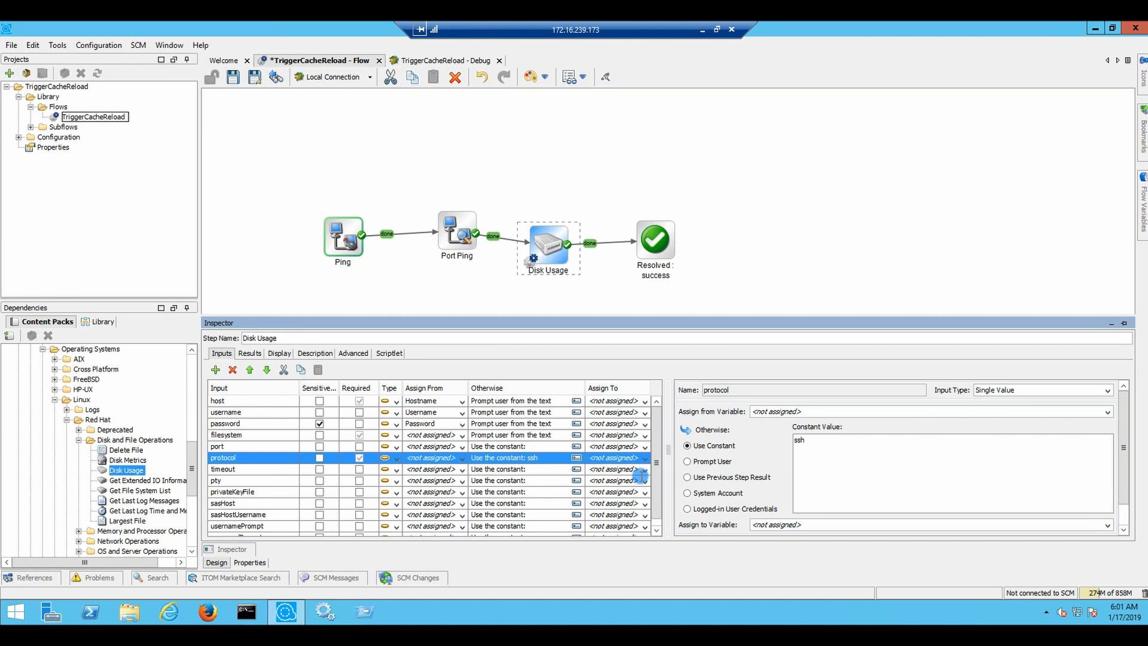
Assign Disk Usage's filesystem input from the Path variable
{"action": "left_click", "coordinate": [486, 436]}
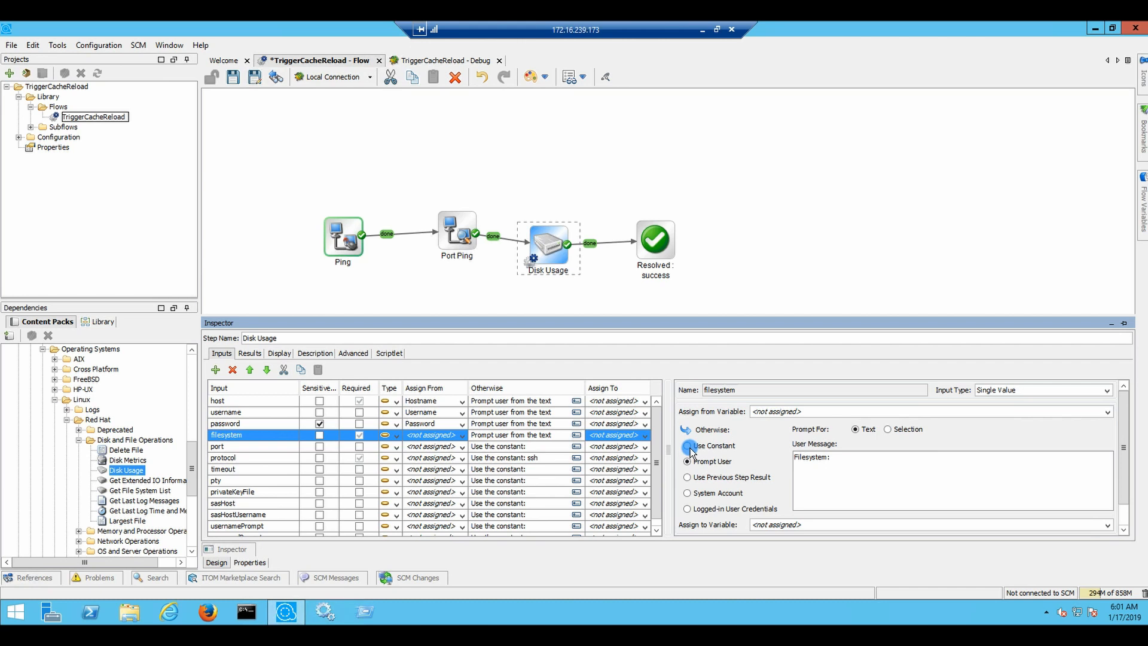
{"action": "left_click", "coordinate": [459, 436]}
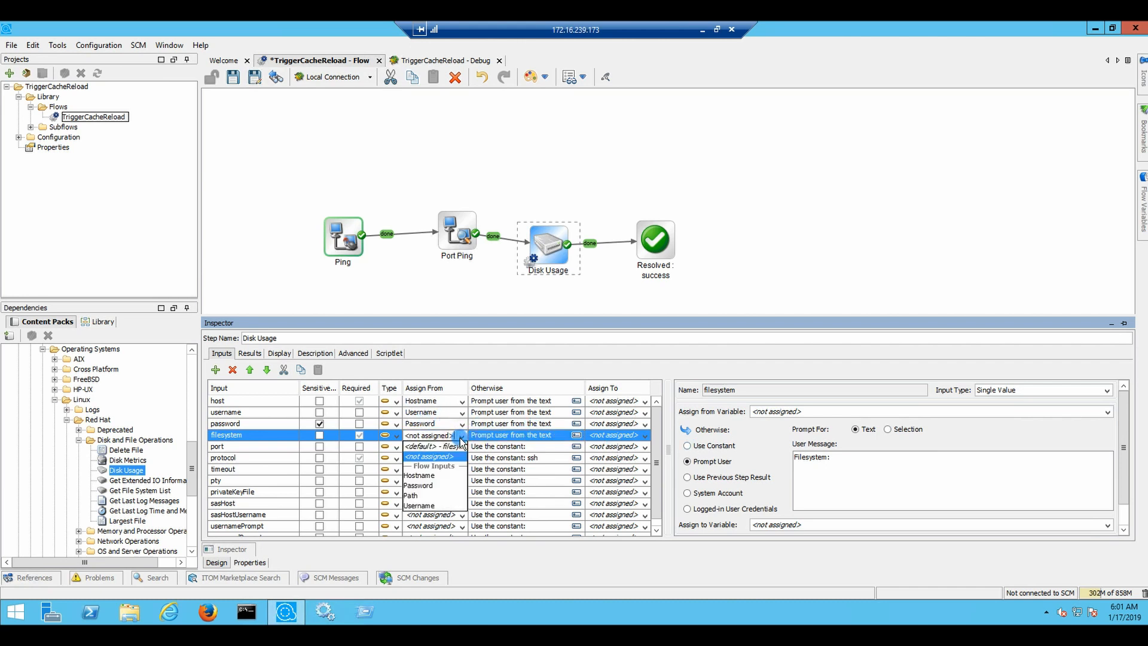
{"action": "left_click", "coordinate": [421, 495]}
{"action": "left_click", "coordinate": [424, 307]}
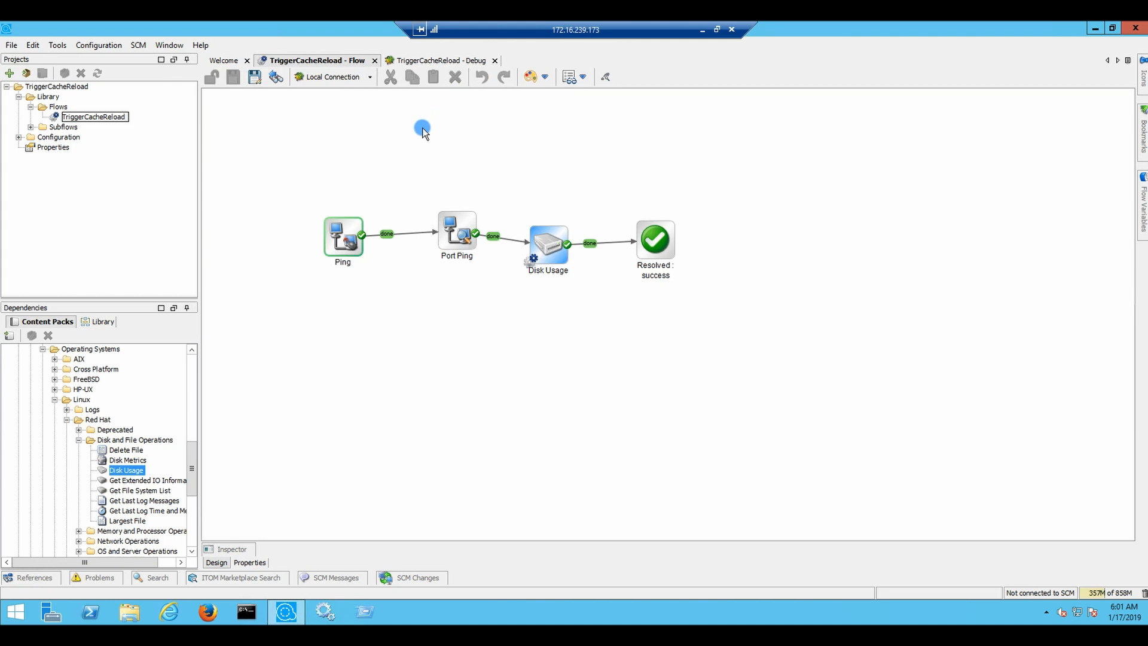
Rerun the debugger and confirm Disk Usage checks /opt/tomcat/ at 24% used, then return to the flow
{"action": "left_click", "coordinate": [461, 59]}
{"action": "left_click", "coordinate": [386, 97]}
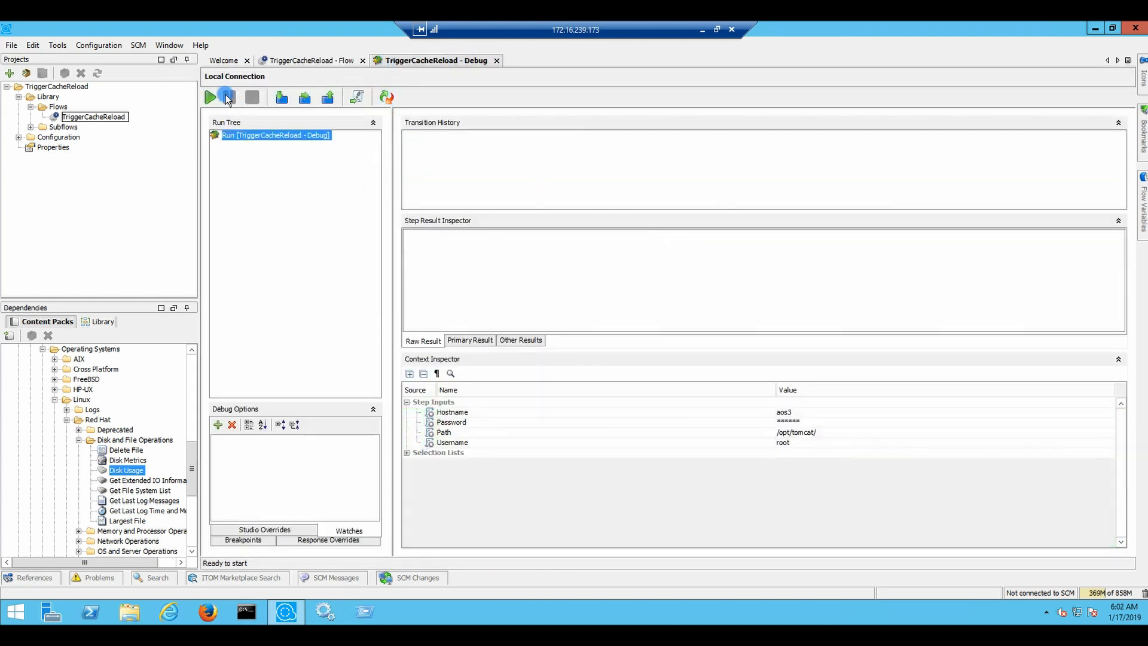
{"action": "left_click", "coordinate": [214, 97]}
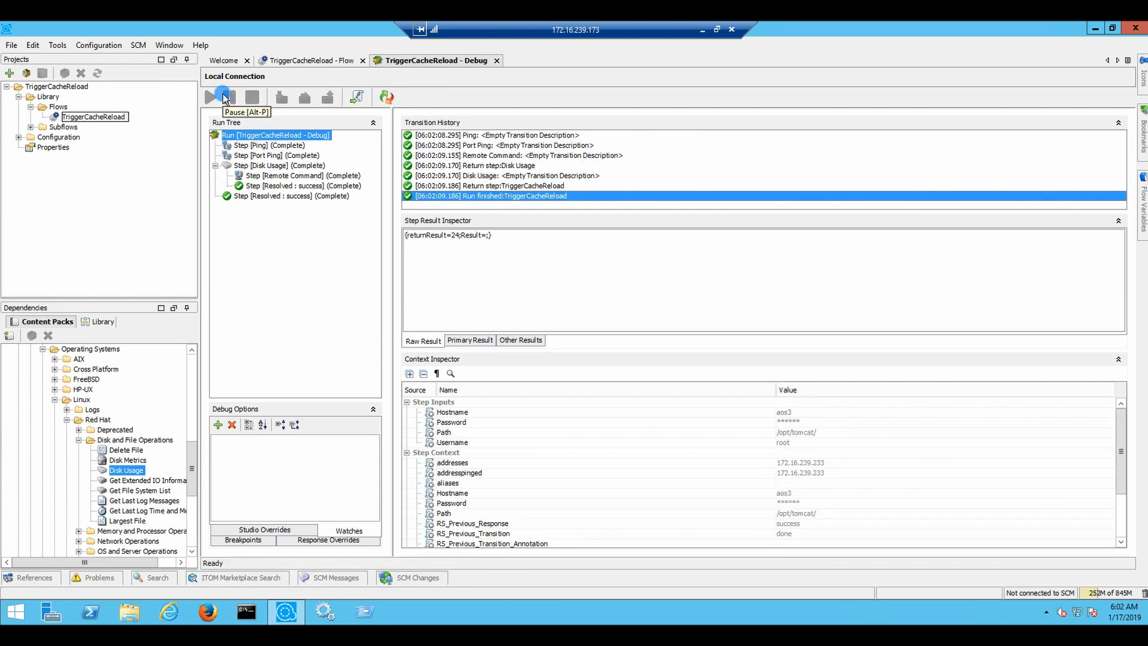
{"action": "left_click", "coordinate": [487, 165]}
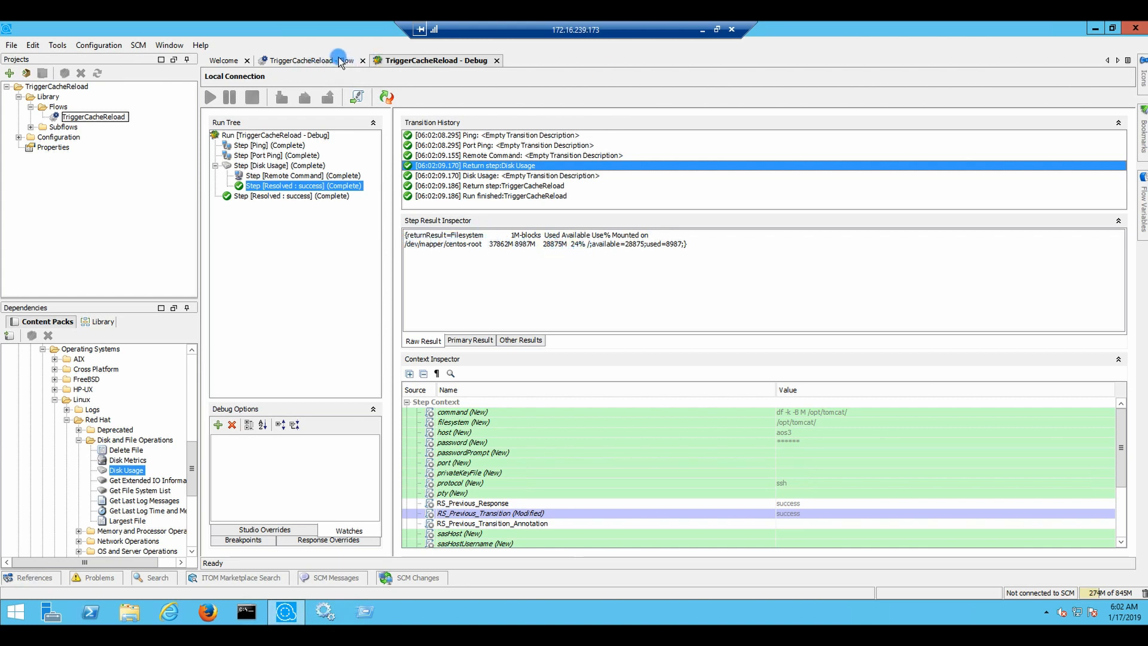
{"action": "left_click", "coordinate": [313, 61]}
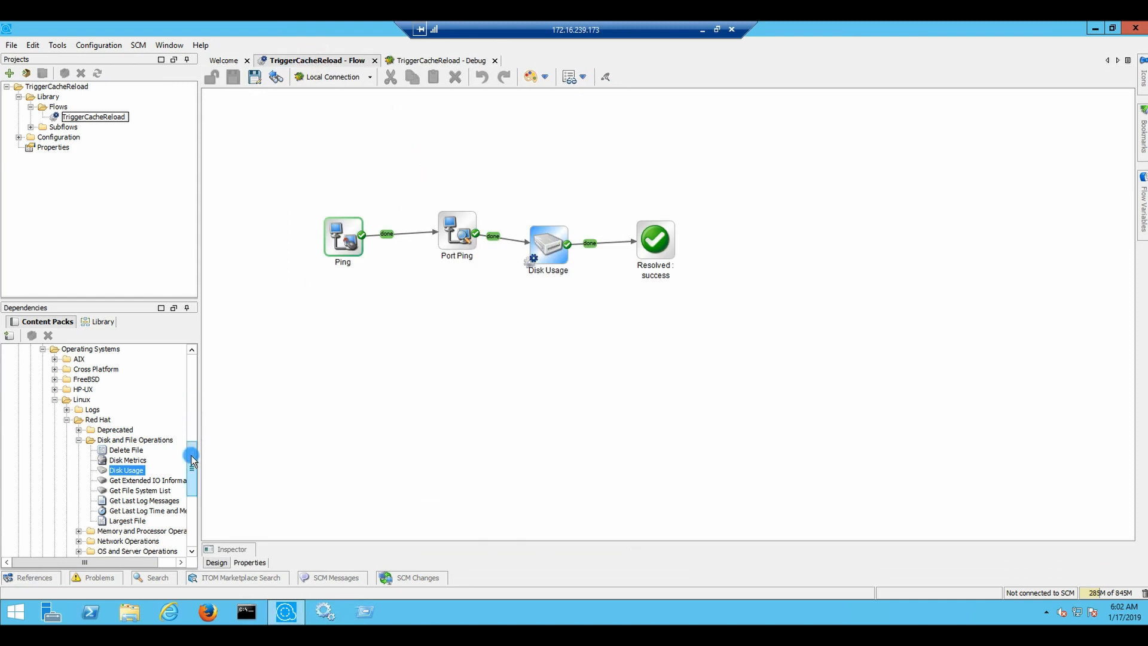
Browse the Disk and File, OS and Server, and Network Operations folders, then open library Search
{"action": "left_click_drag", "start_coordinate": [193, 459], "coordinate": [194, 466]}
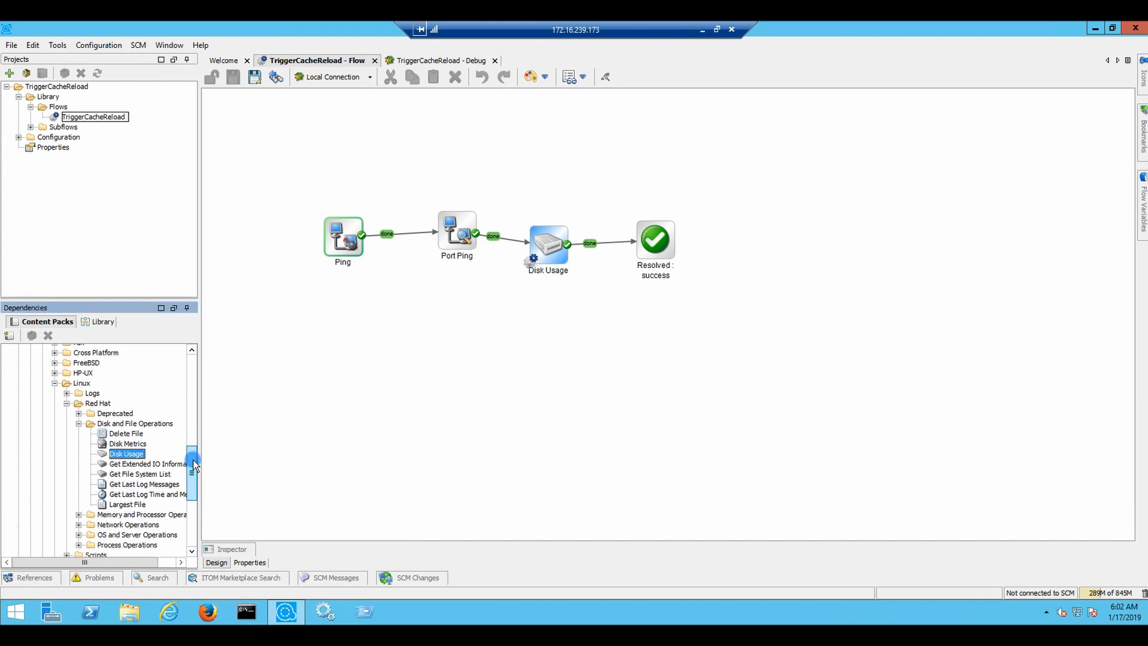
{"action": "left_click", "coordinate": [78, 423]}
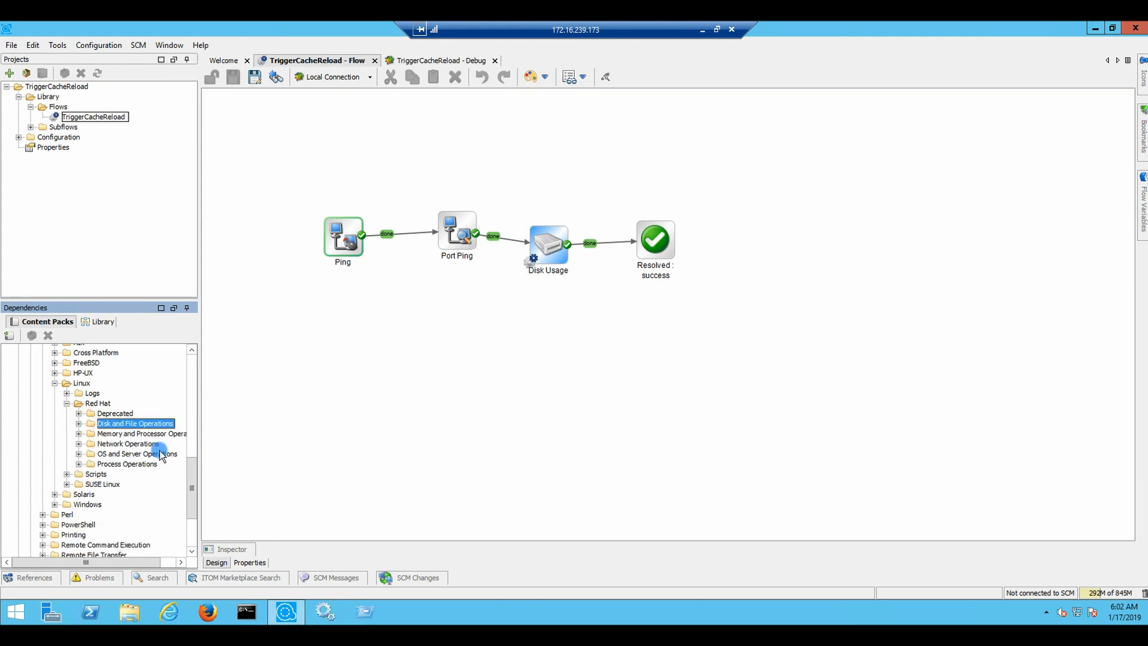
{"action": "left_click", "coordinate": [79, 455]}
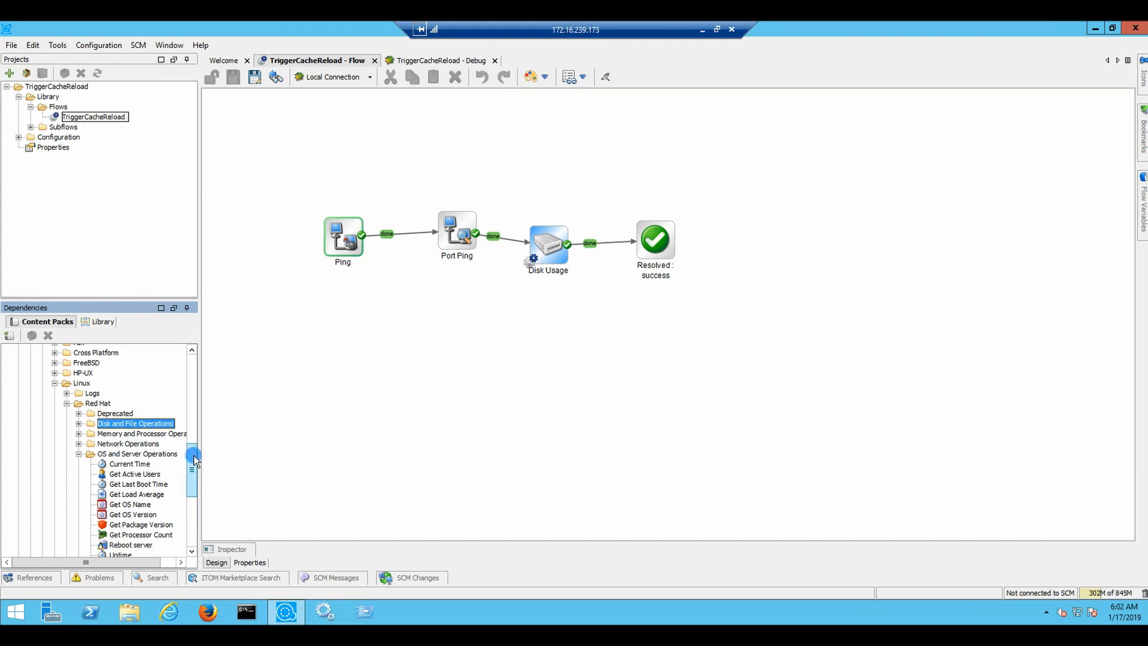
{"action": "left_click_drag", "start_coordinate": [195, 460], "coordinate": [196, 466]}
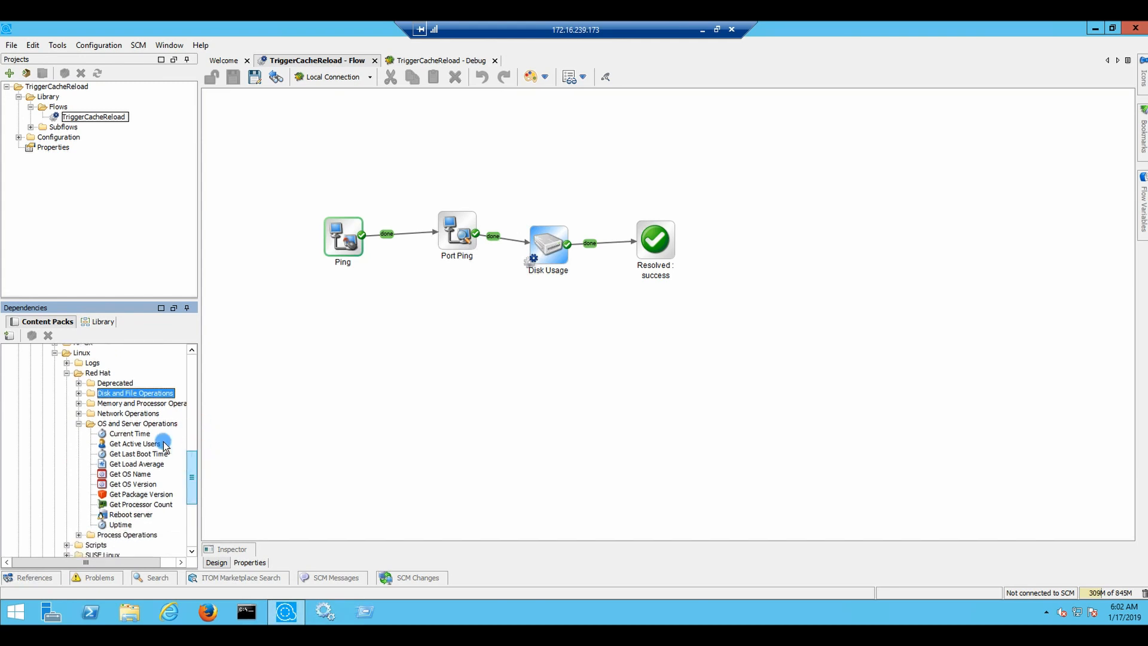
{"action": "left_click", "coordinate": [79, 423]}
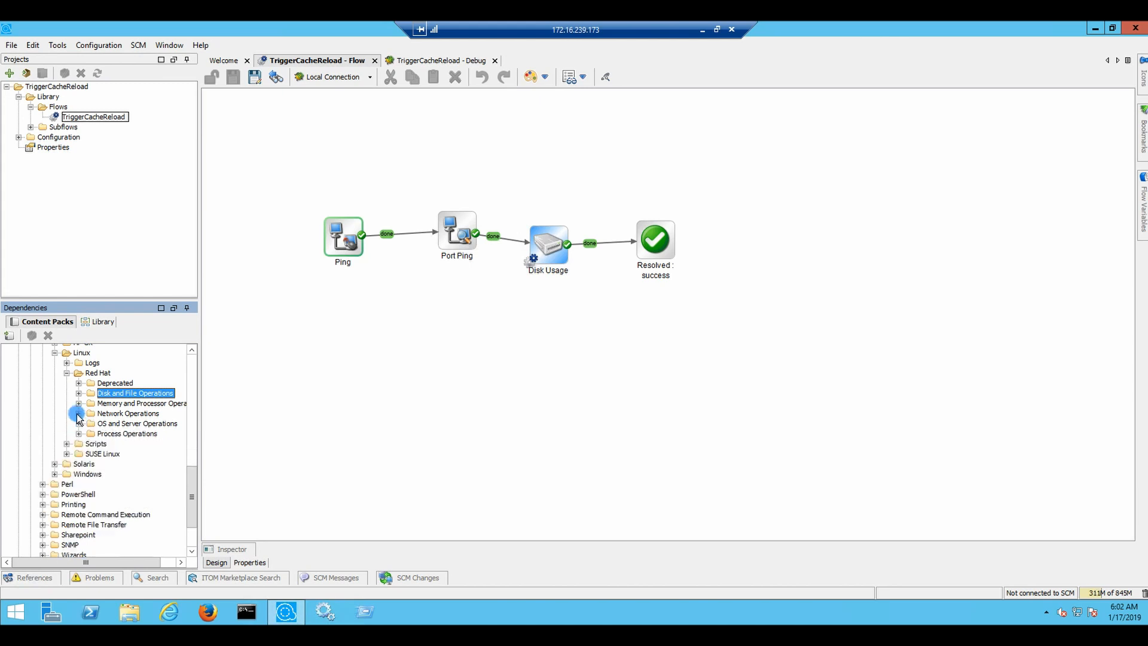
{"action": "left_click", "coordinate": [79, 413]}
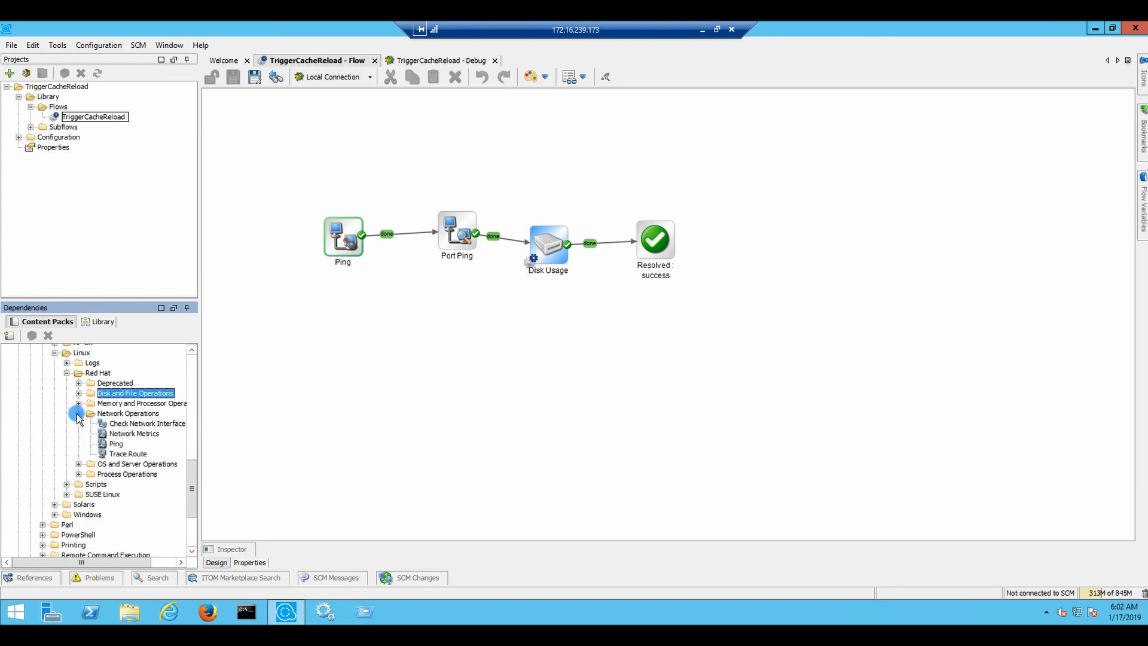
{"action": "left_click", "coordinate": [79, 413]}
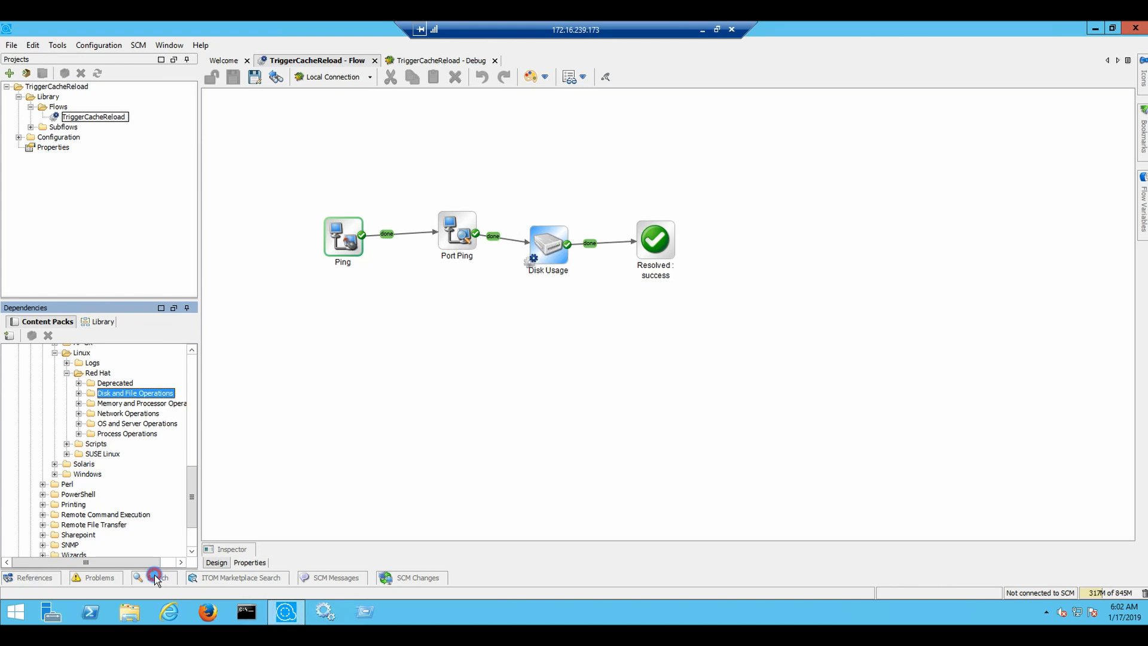
{"action": "left_click", "coordinate": [153, 577]}
Search the library for 'remote command' and place an SSH Command step below Resolved: success
{"action": "left_click", "coordinate": [190, 440]}
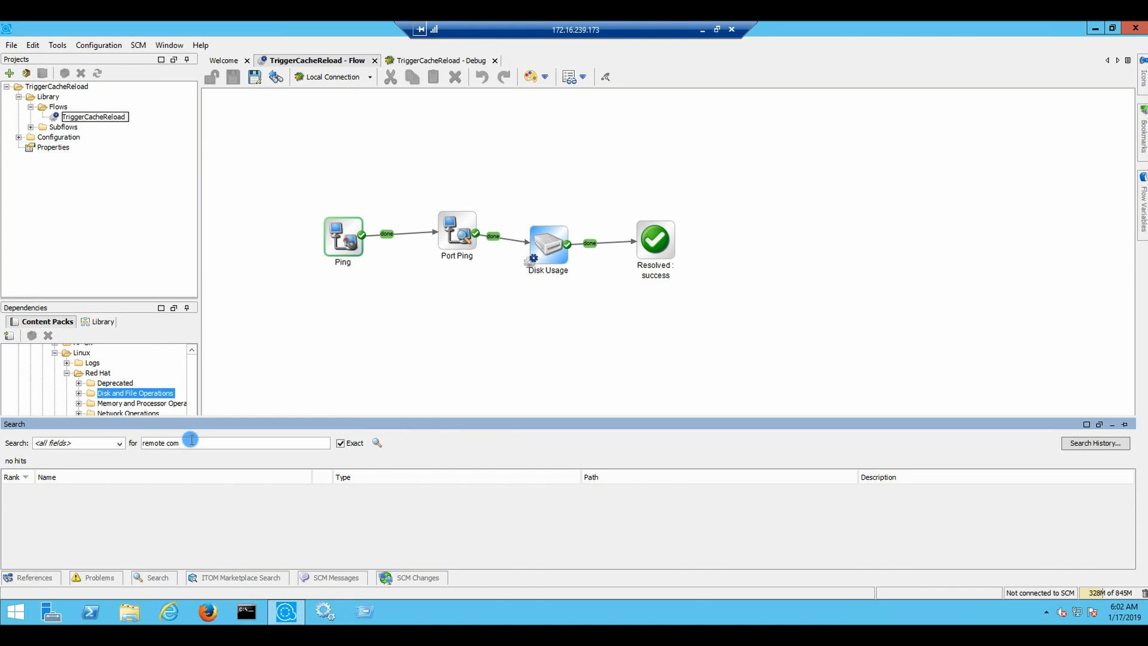
{"action": "key", "text": "Return"}
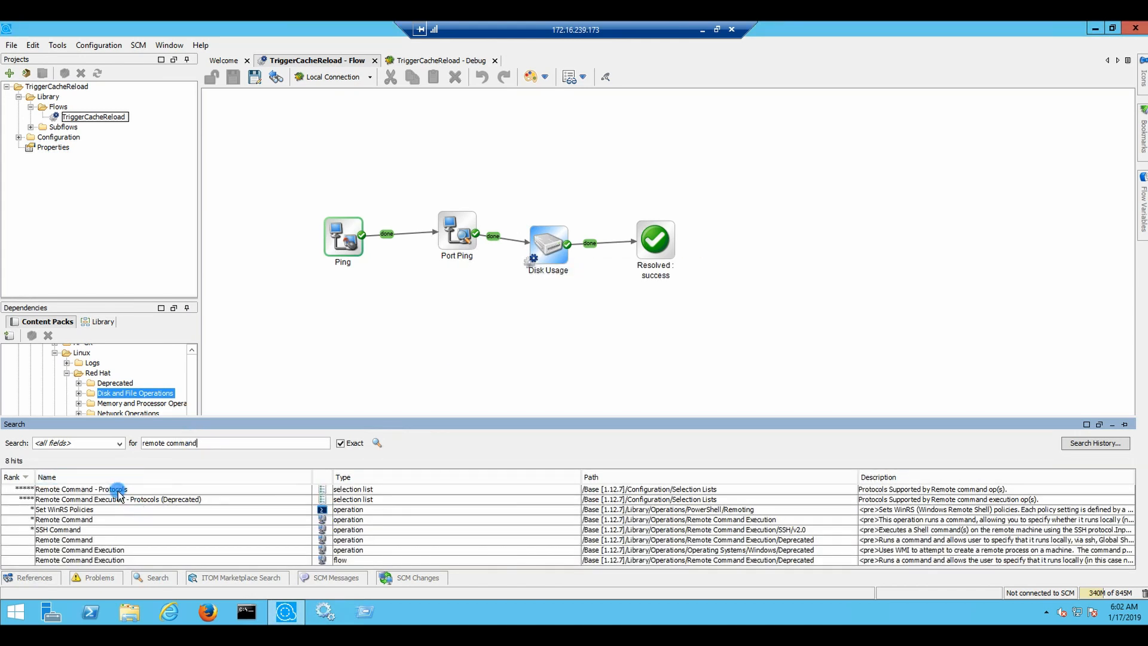
{"action": "left_click_drag", "start_coordinate": [70, 531], "coordinate": [625, 320]}
Give SSH Command a single response and reroute Disk Usage's done output into it
{"action": "right_click", "coordinate": [624, 321]}
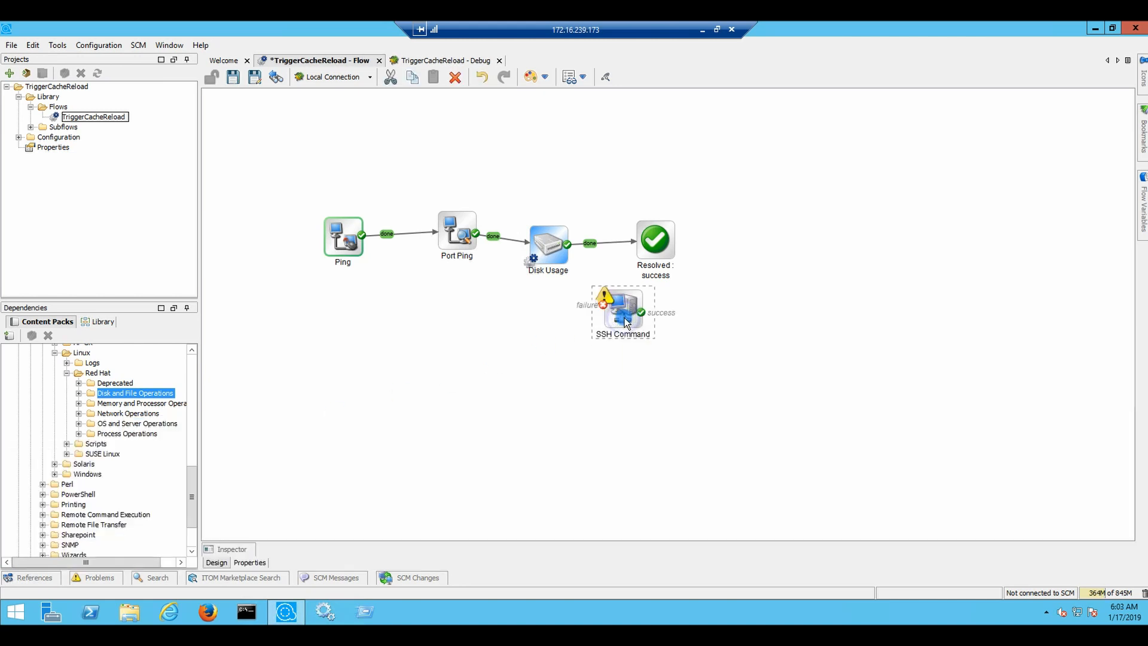
{"action": "left_click", "coordinate": [676, 340]}
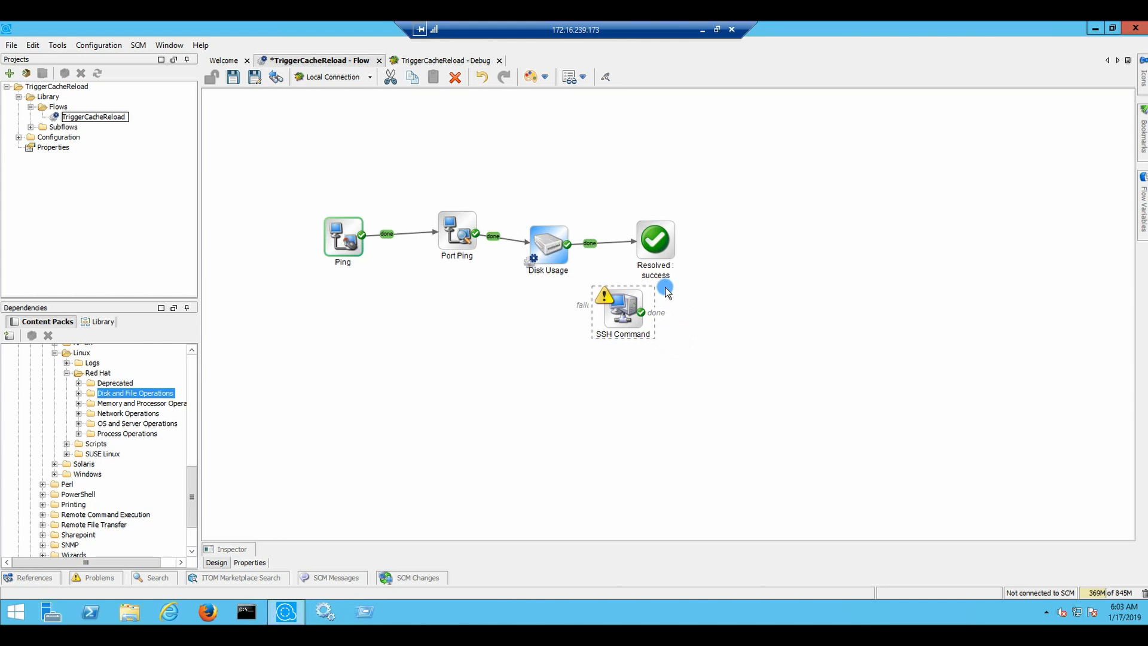
{"action": "left_click", "coordinate": [629, 242]}
{"action": "key", "text": "Delete"}
{"action": "left_click_drag", "start_coordinate": [580, 252], "coordinate": [752, 248]}
{"action": "left_click_drag", "start_coordinate": [625, 302], "coordinate": [635, 263]}
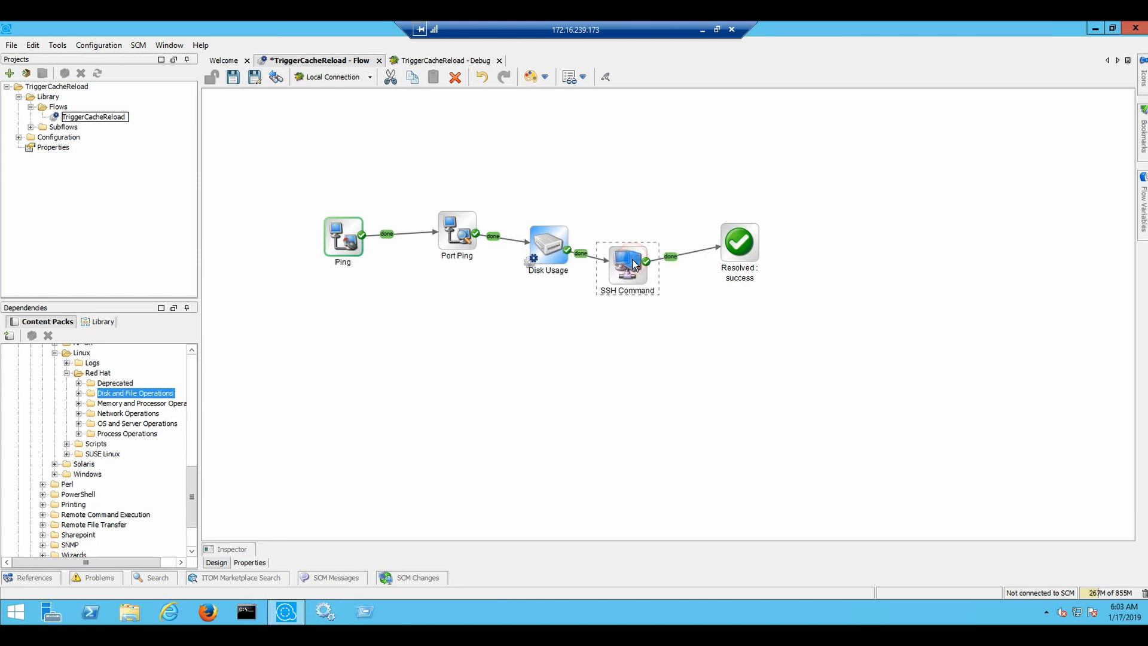
Review SSH Command's description and make its host input required
{"action": "double_click", "coordinate": [635, 263]}
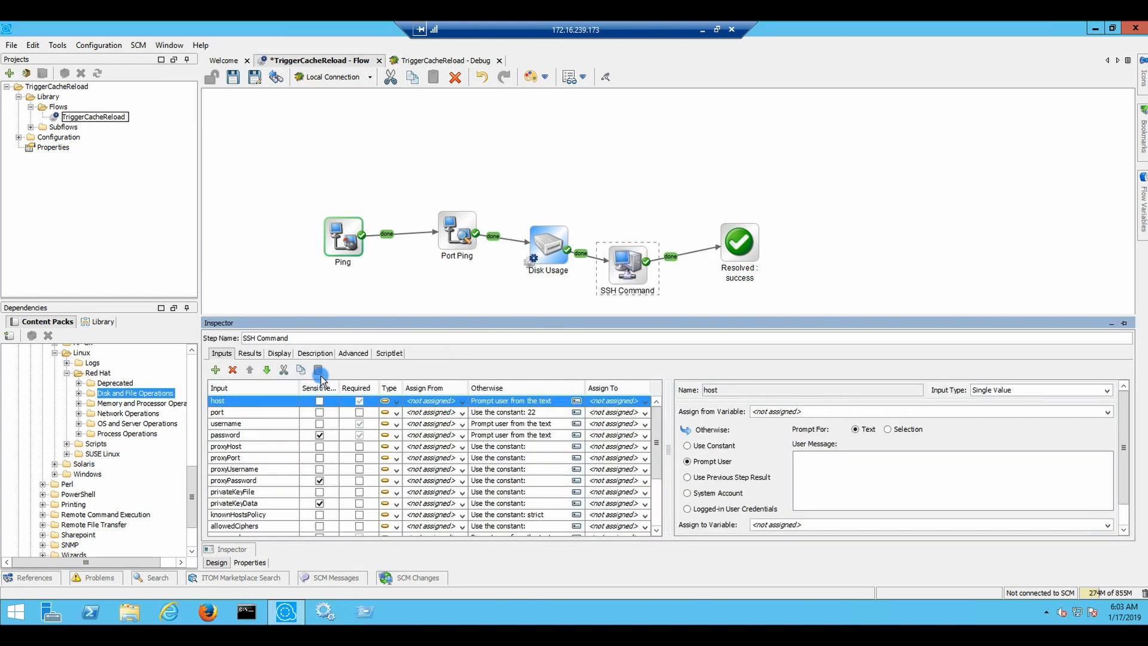
{"action": "left_click", "coordinate": [314, 353]}
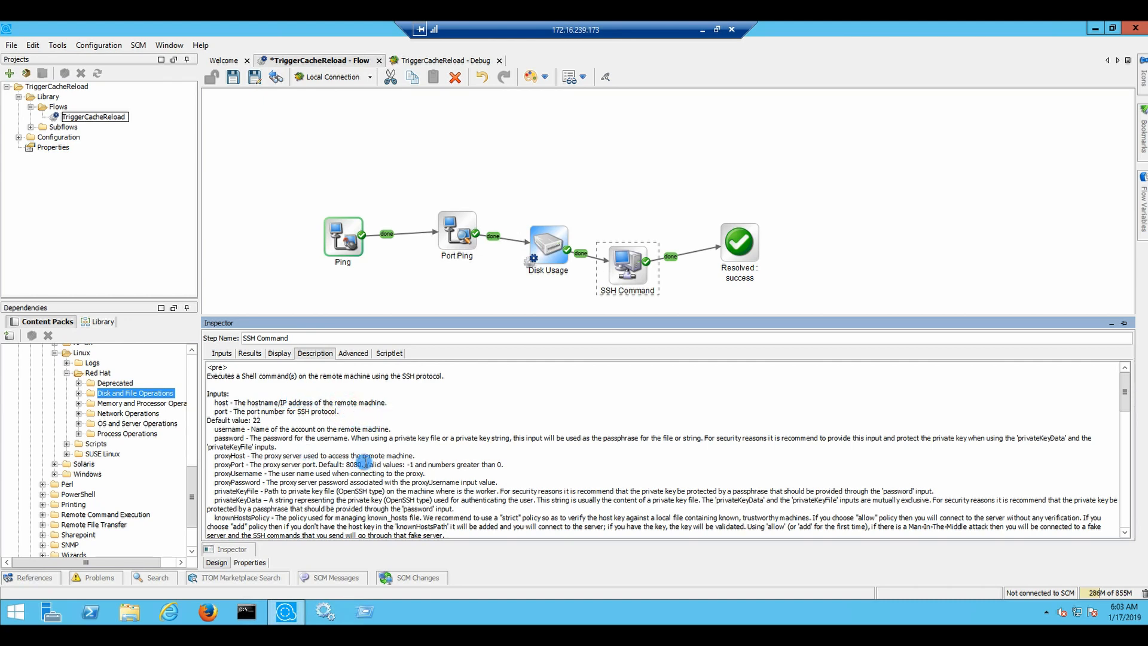
{"action": "scroll", "coordinate": [360, 472], "scroll_direction": "down", "scroll_amount": 2}
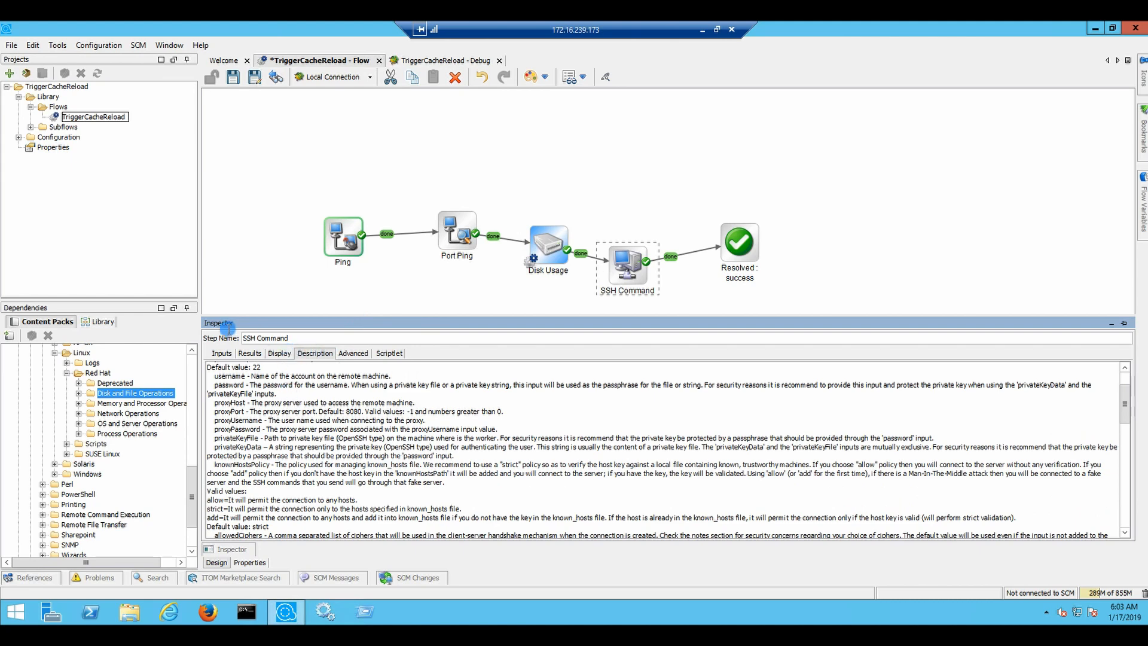
{"action": "left_click", "coordinate": [223, 353]}
{"action": "left_click", "coordinate": [359, 400]}
Assign SSH Command's host, username and password from the Hostname, Username and Password flow inputs
{"action": "left_click", "coordinate": [458, 399]}
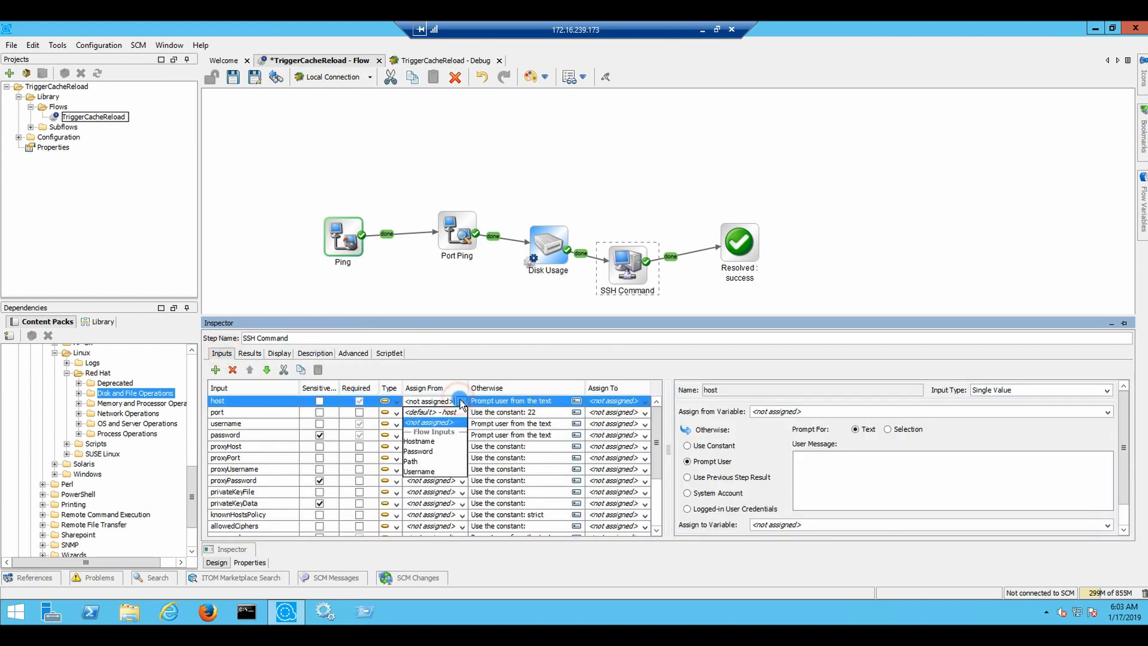
{"action": "left_click", "coordinate": [429, 442]}
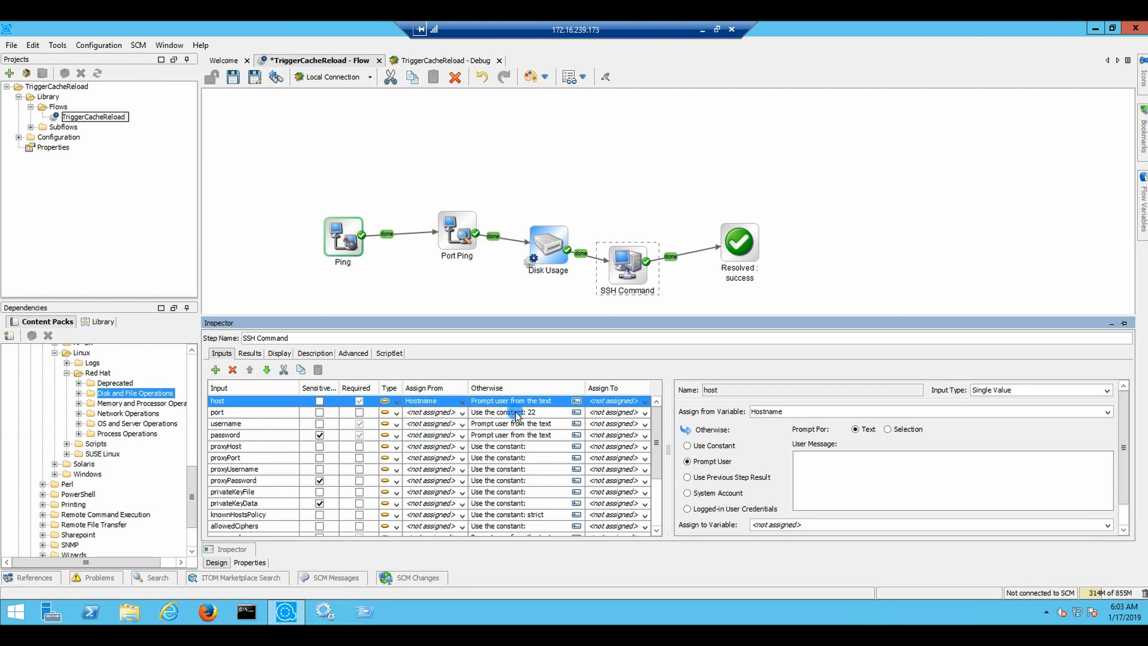
{"action": "left_click", "coordinate": [463, 424]}
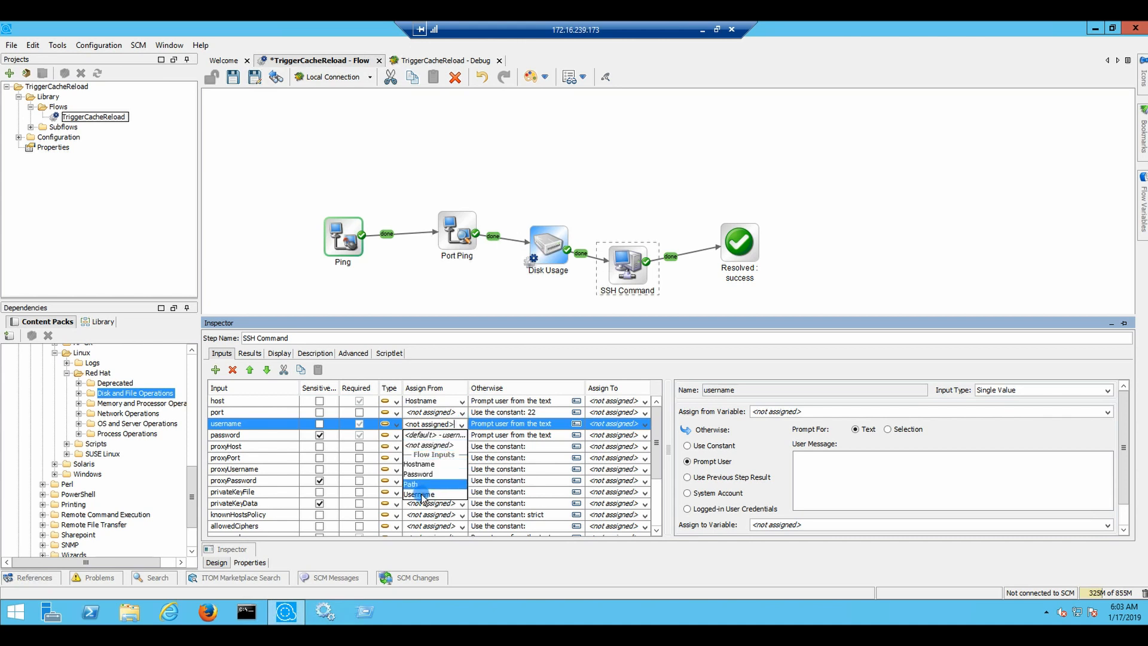
{"action": "left_click", "coordinate": [421, 493]}
{"action": "left_click", "coordinate": [461, 436]}
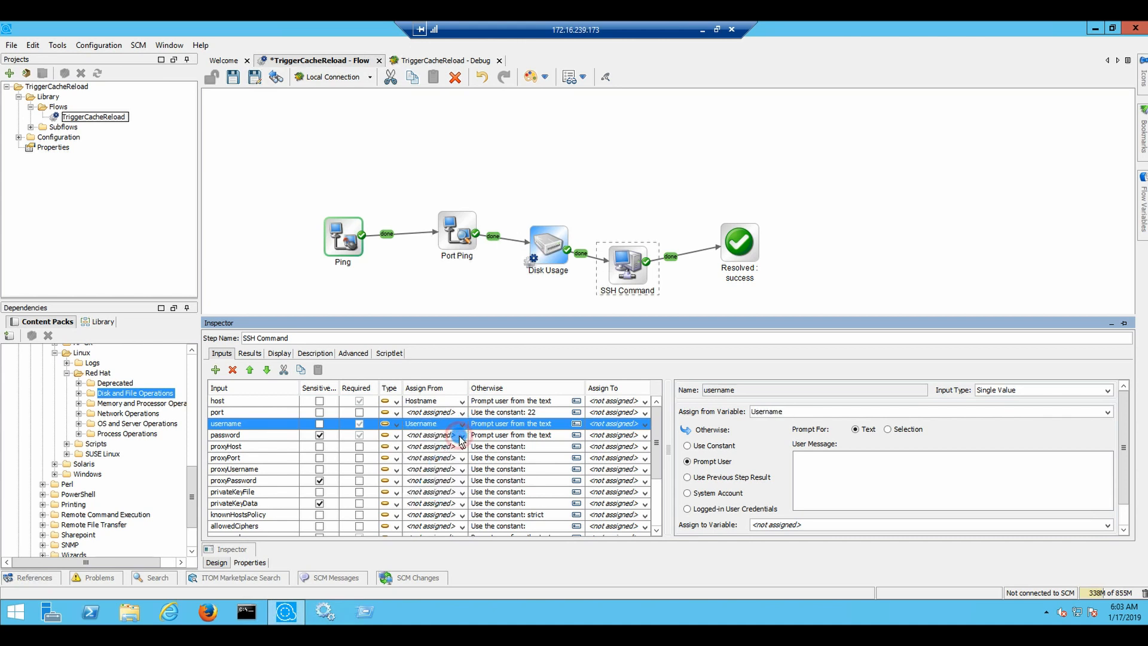
{"action": "left_click", "coordinate": [411, 488]}
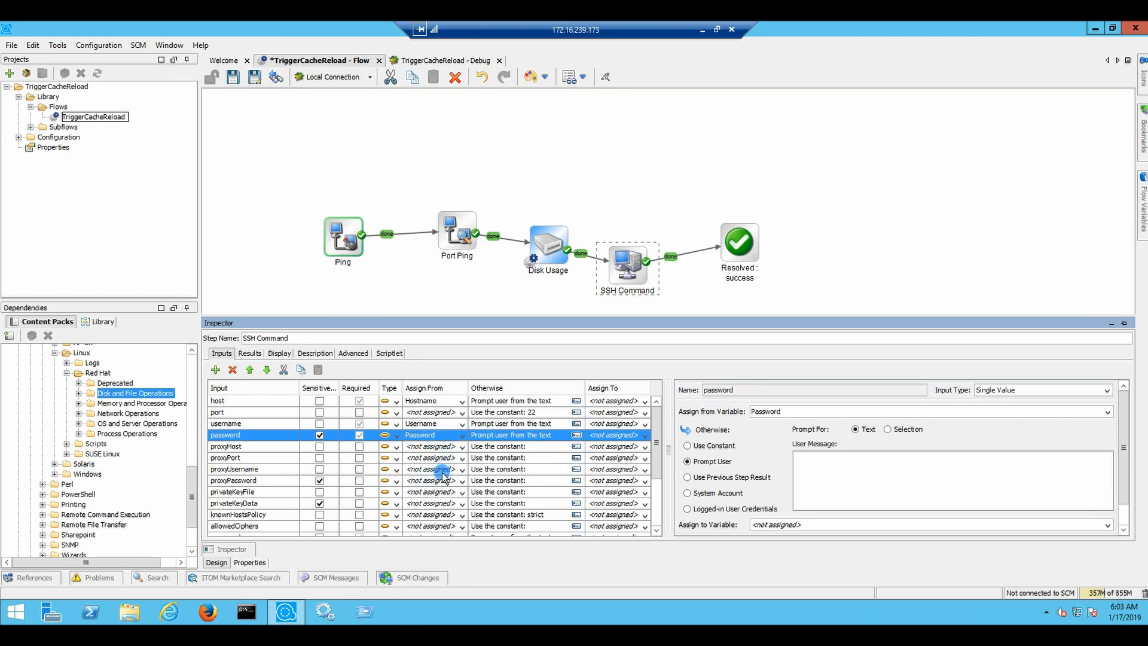
{"action": "scroll", "coordinate": [442, 484], "scroll_direction": "down", "scroll_amount": 1}
{"action": "scroll", "coordinate": [441, 484], "scroll_direction": "down", "scroll_amount": 2}
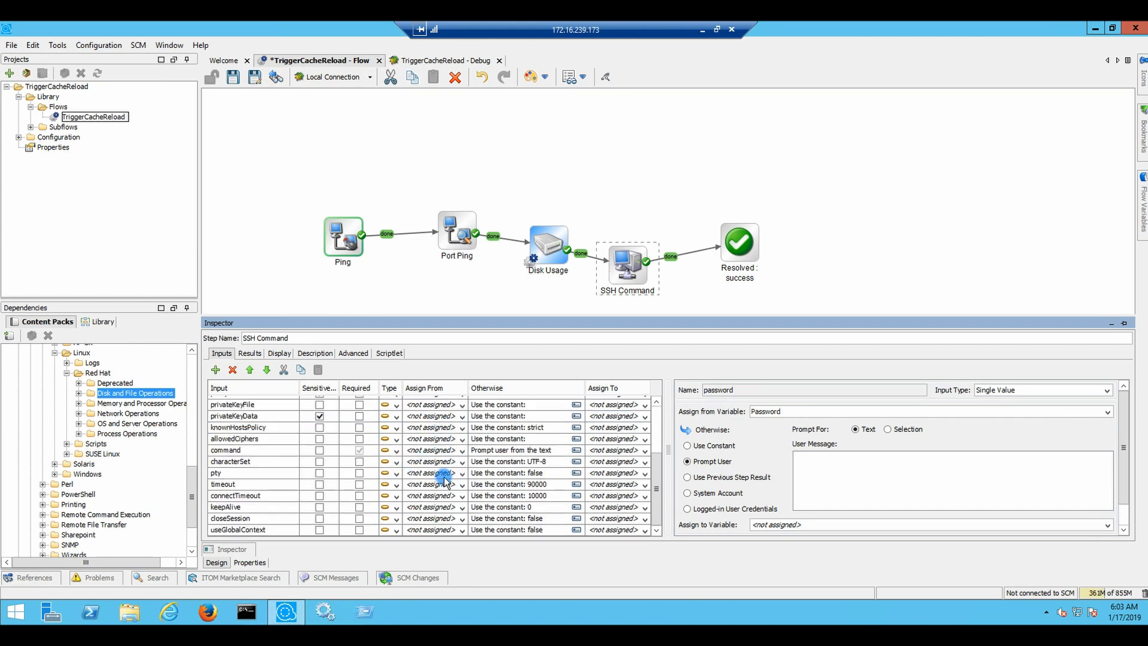
{"action": "scroll", "coordinate": [447, 478], "scroll_direction": "up", "scroll_amount": 3}
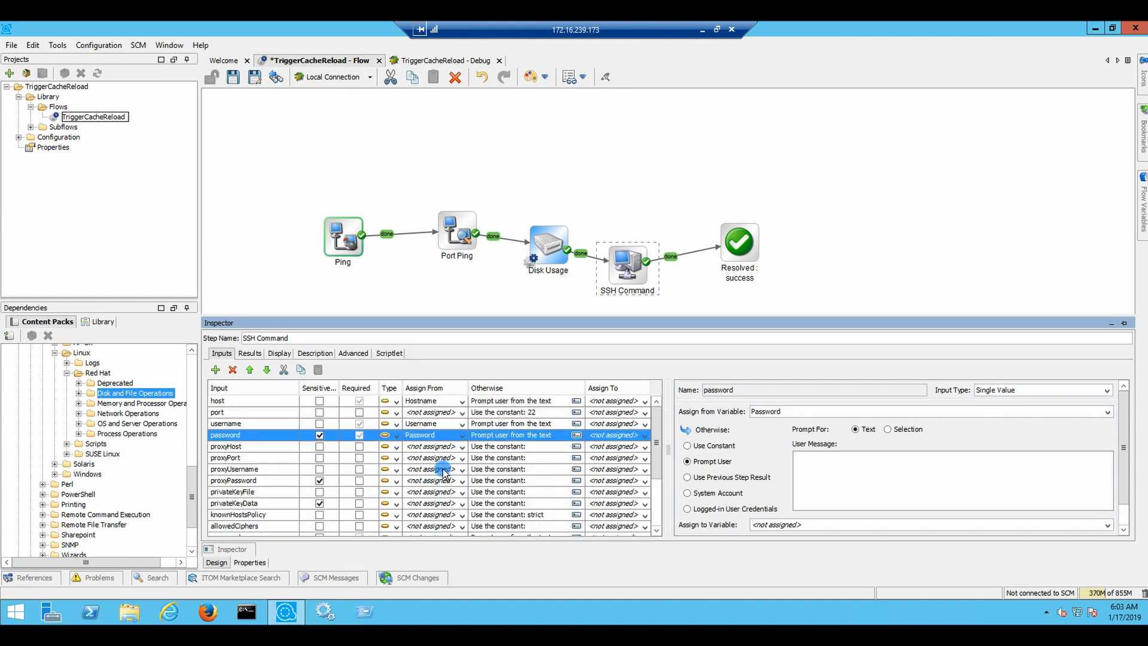
{"action": "scroll", "coordinate": [446, 473], "scroll_direction": "down", "scroll_amount": 2}
{"action": "scroll", "coordinate": [443, 474], "scroll_direction": "down", "scroll_amount": 1}
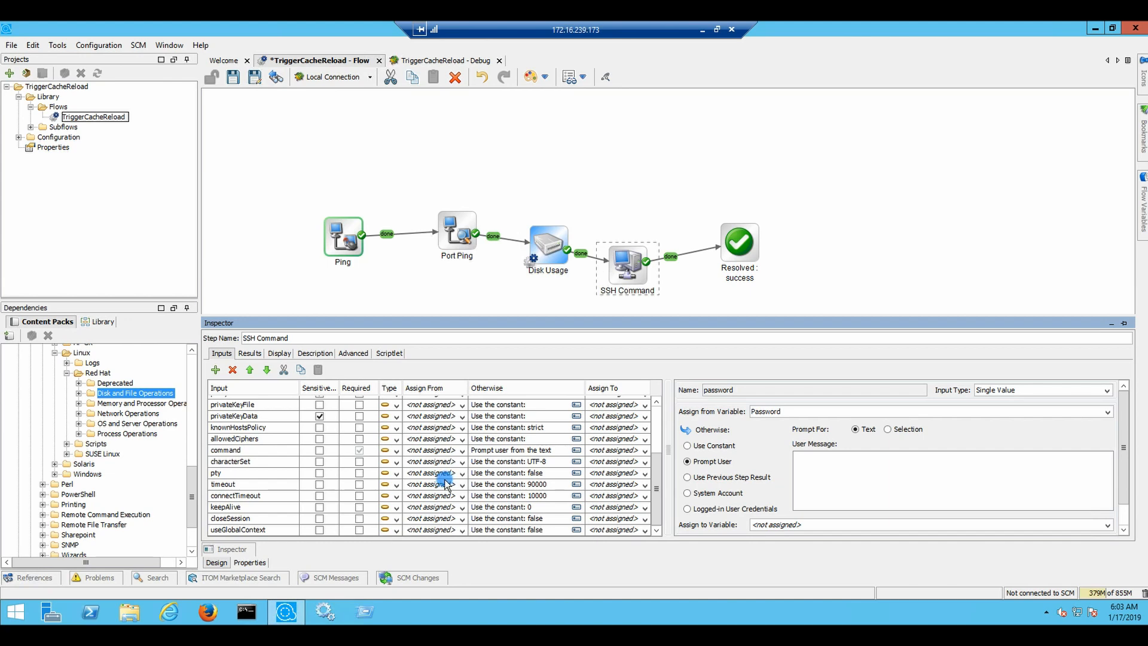
{"action": "scroll", "coordinate": [446, 482], "scroll_direction": "up", "scroll_amount": 3}
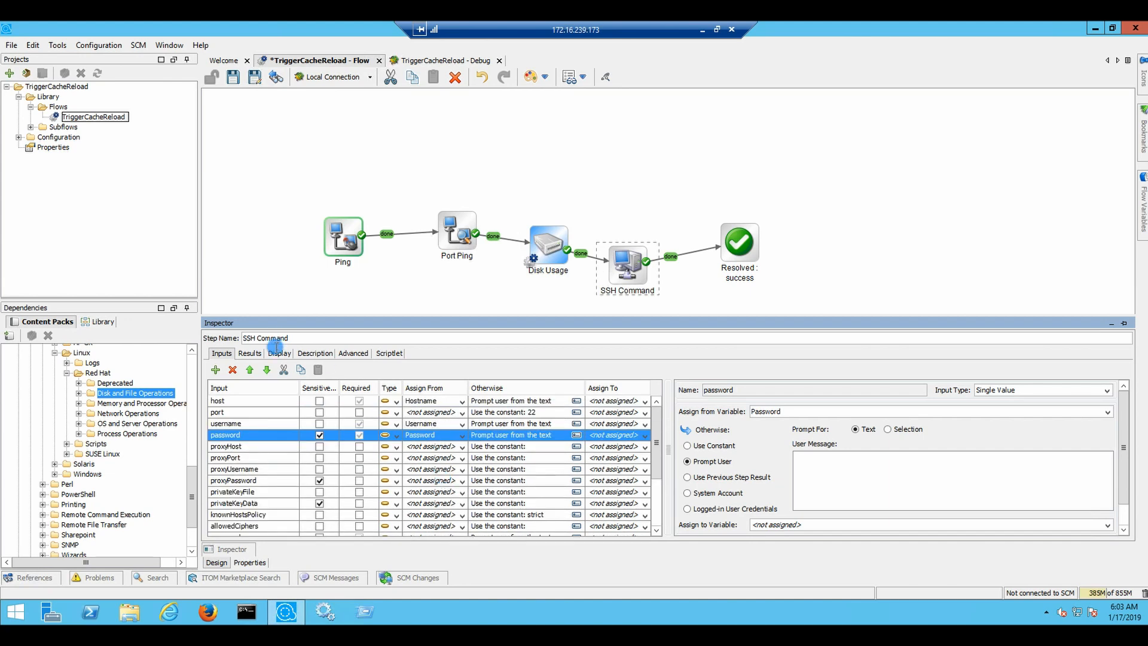
{"action": "left_click", "coordinate": [345, 354]}
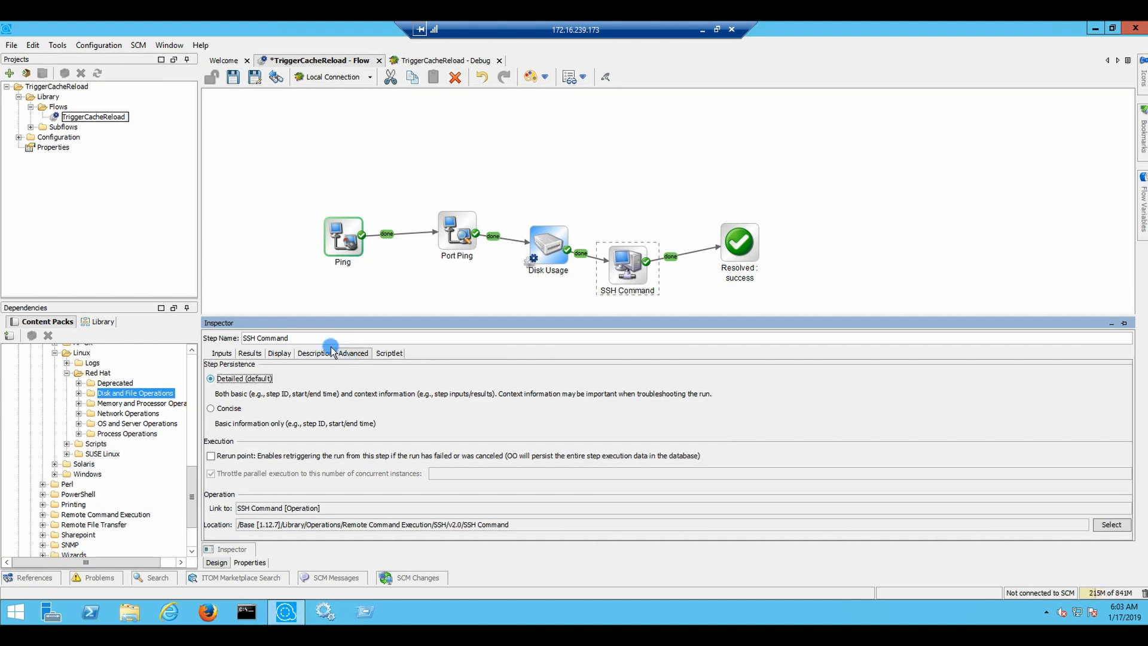
{"action": "left_click", "coordinate": [390, 353]}
{"action": "left_click", "coordinate": [323, 354]}
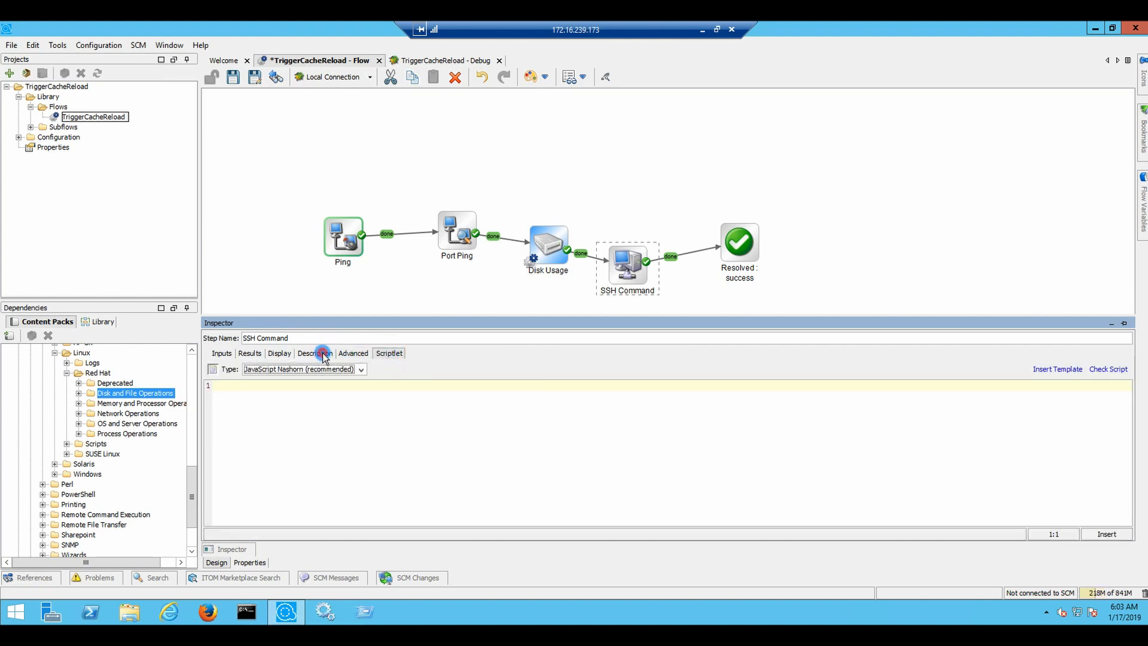
{"action": "scroll", "coordinate": [400, 399], "scroll_direction": "up", "scroll_amount": 2}
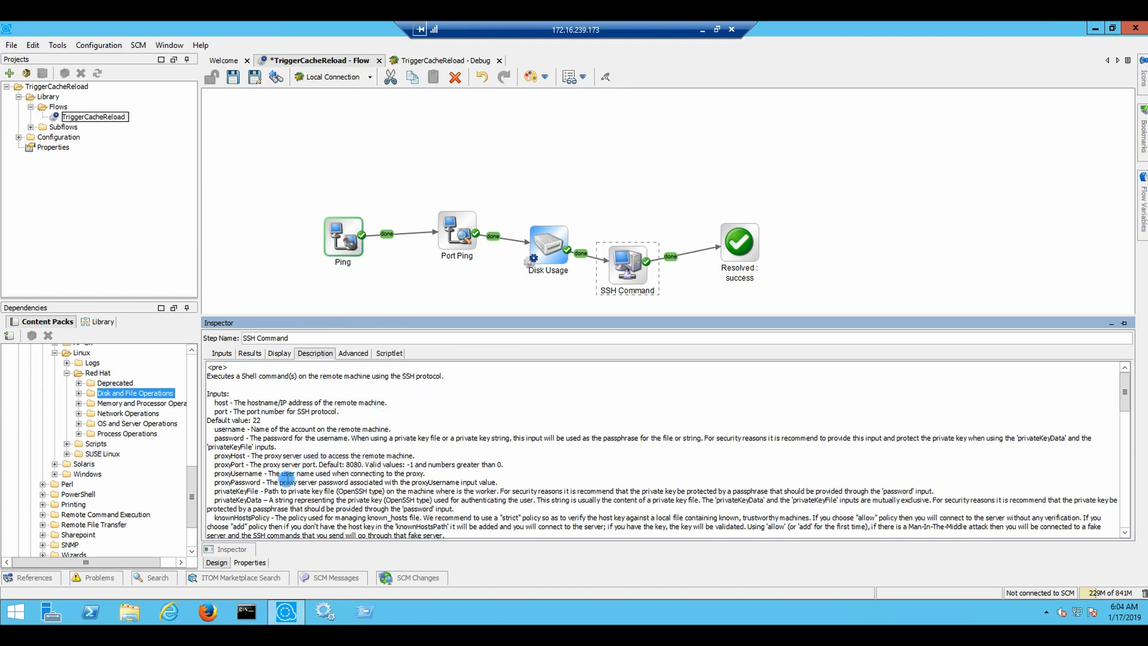
{"action": "scroll", "coordinate": [299, 497], "scroll_direction": "down", "scroll_amount": 1}
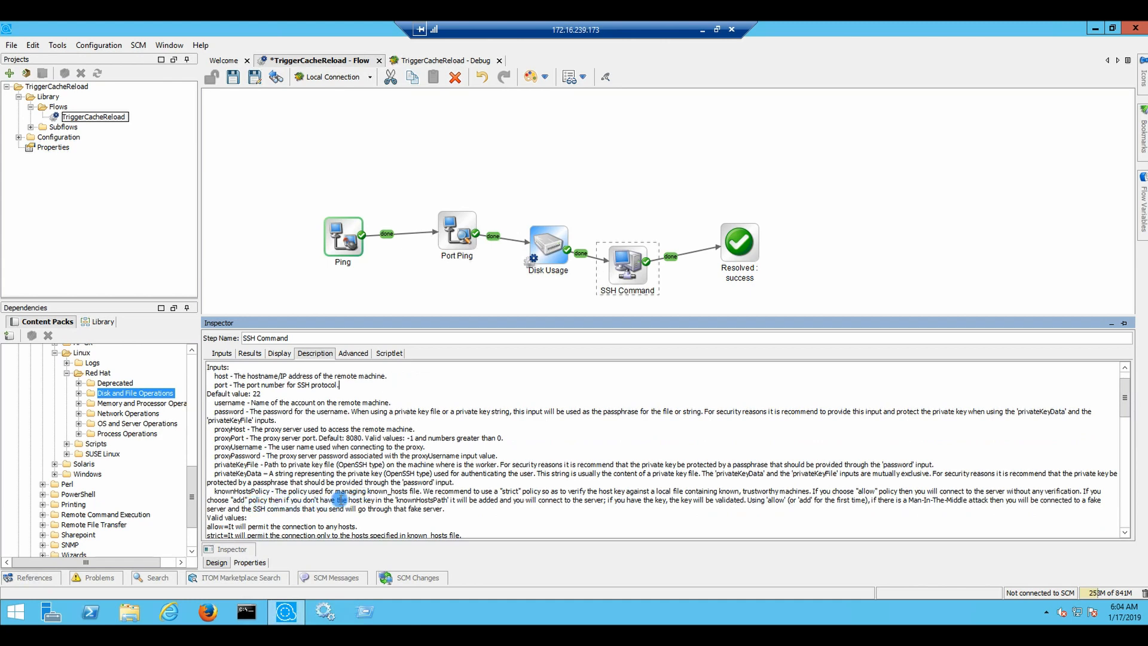
{"action": "scroll", "coordinate": [341, 500], "scroll_direction": "down", "scroll_amount": 2}
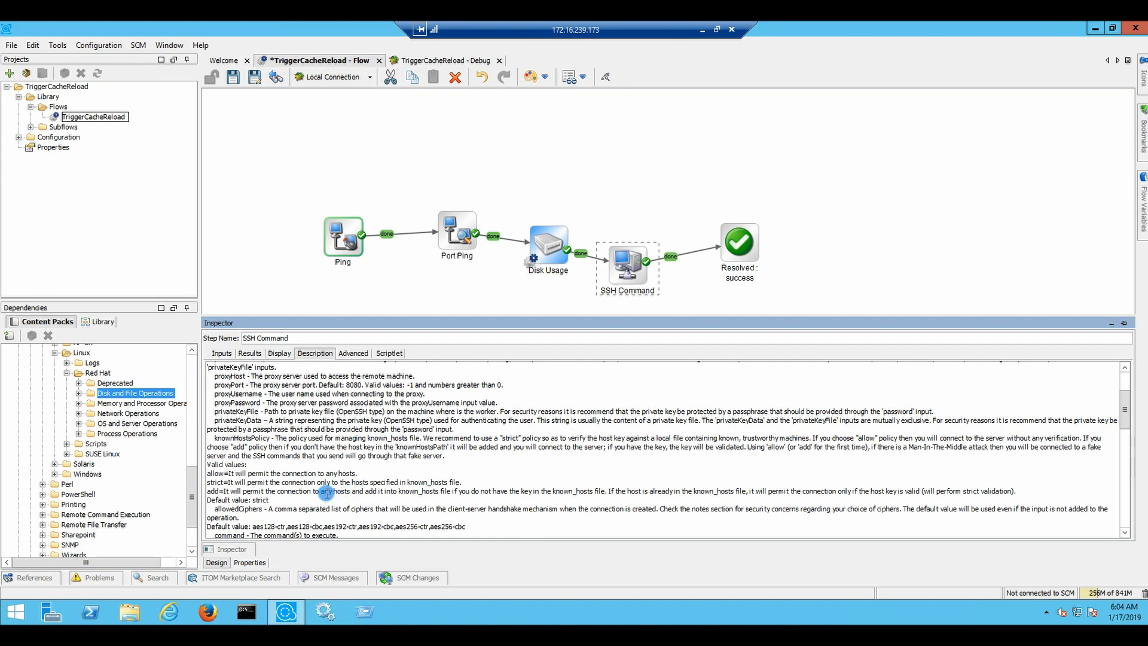
{"action": "scroll", "coordinate": [333, 493], "scroll_direction": "down", "scroll_amount": 3}
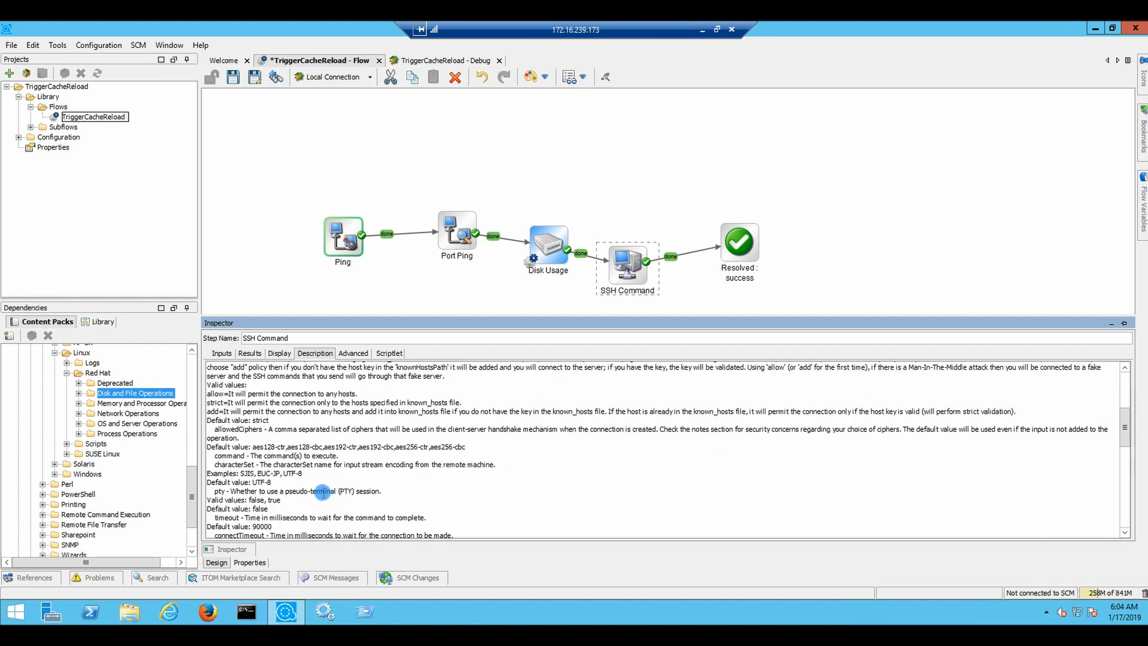
{"action": "scroll", "coordinate": [323, 492], "scroll_direction": "down", "scroll_amount": 2}
{"action": "scroll", "coordinate": [323, 491], "scroll_direction": "down", "scroll_amount": 3}
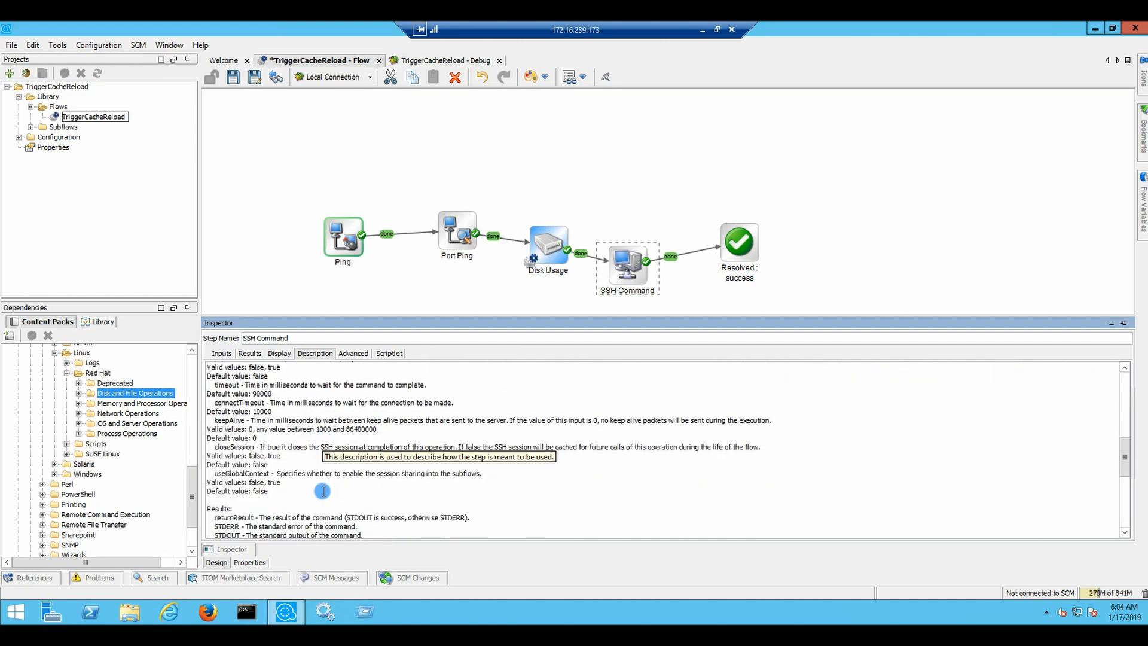
{"action": "scroll", "coordinate": [323, 491], "scroll_direction": "down", "scroll_amount": 5}
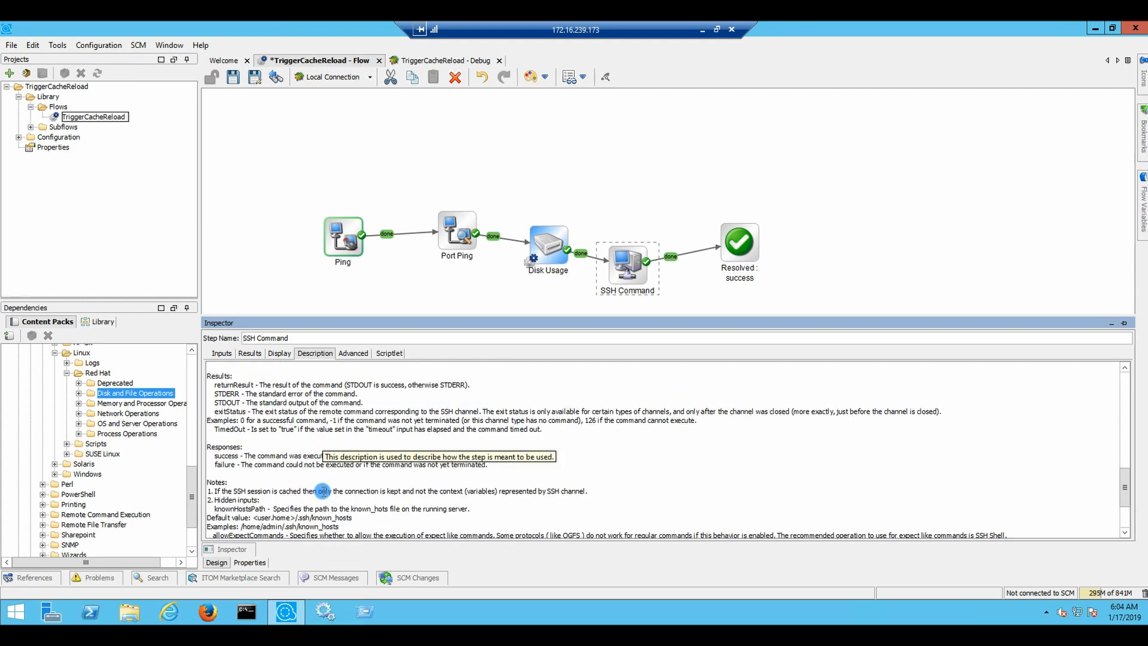
{"action": "scroll", "coordinate": [323, 491], "scroll_direction": "down", "scroll_amount": 1}
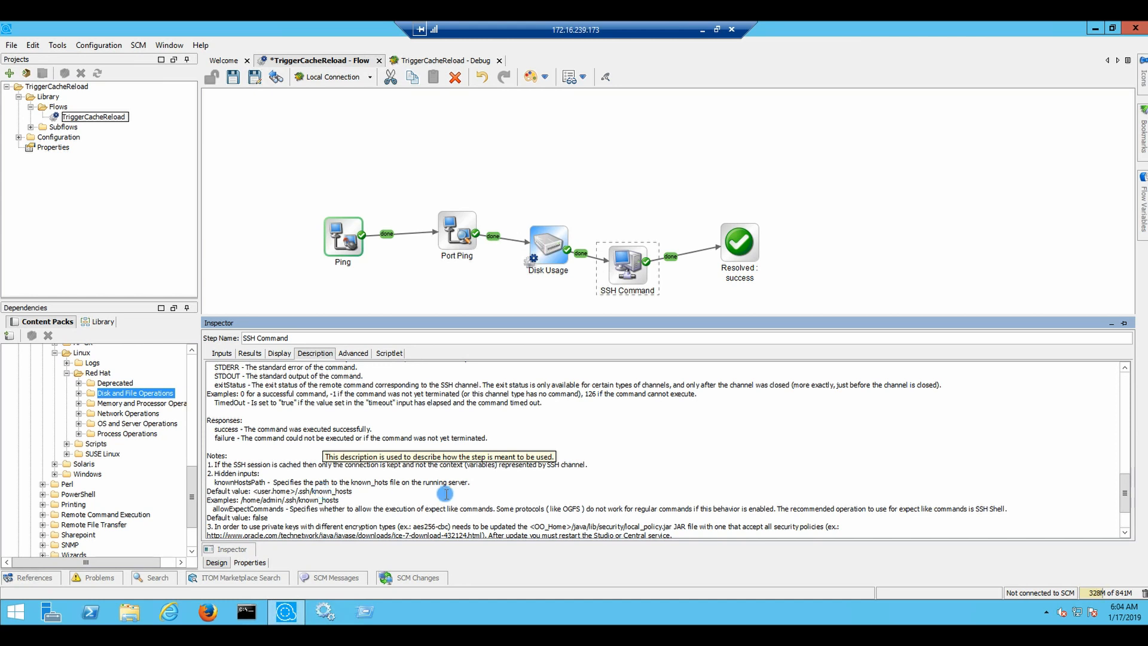
{"action": "scroll", "coordinate": [447, 493], "scroll_direction": "down", "scroll_amount": 2}
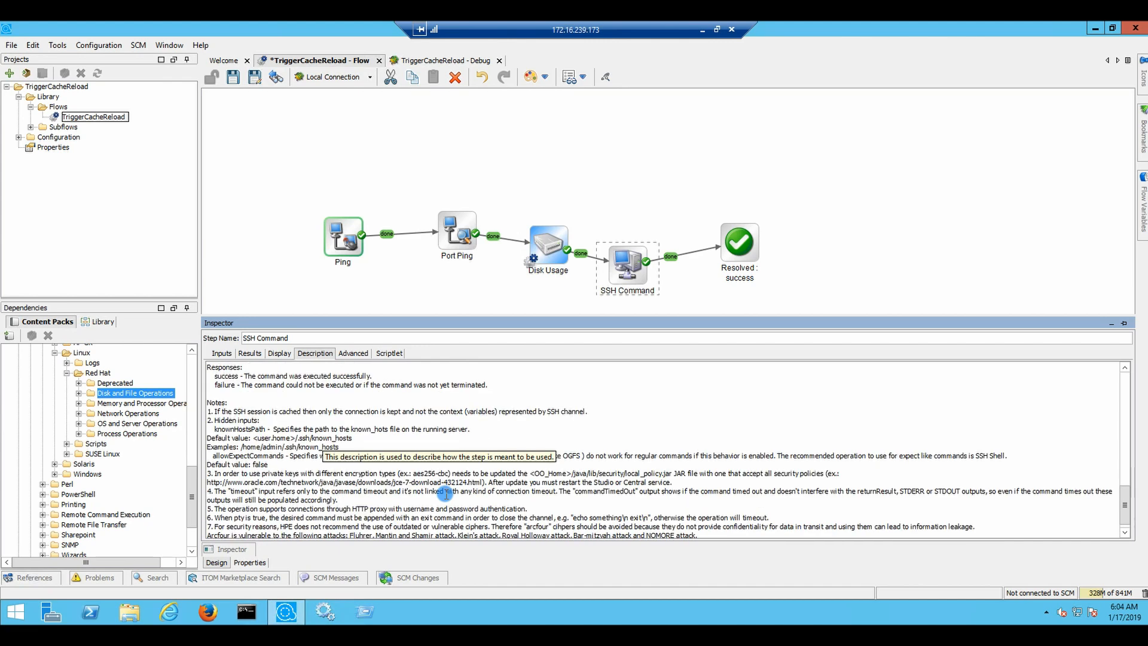
{"action": "scroll", "coordinate": [446, 493], "scroll_direction": "down", "scroll_amount": 1}
{"action": "left_click", "coordinate": [232, 354]}
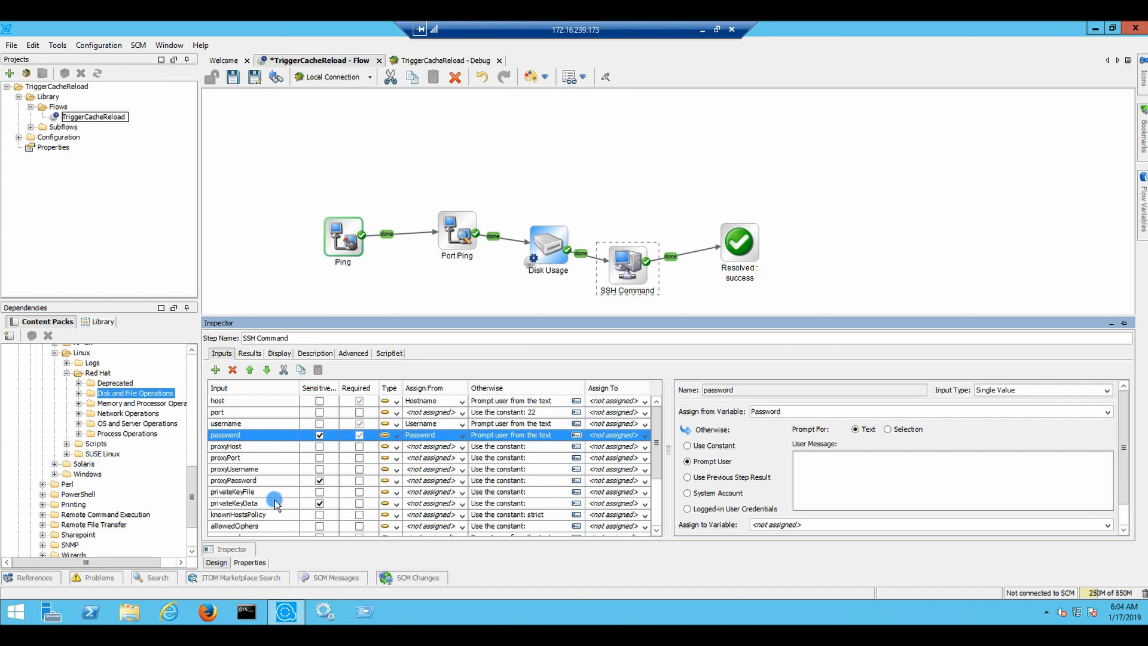
Set SSH Command's command input to the constant 'systemctl status tomcat' and save the flow
{"action": "scroll", "coordinate": [277, 504], "scroll_direction": "down", "scroll_amount": 1}
{"action": "scroll", "coordinate": [276, 504], "scroll_direction": "down", "scroll_amount": 1}
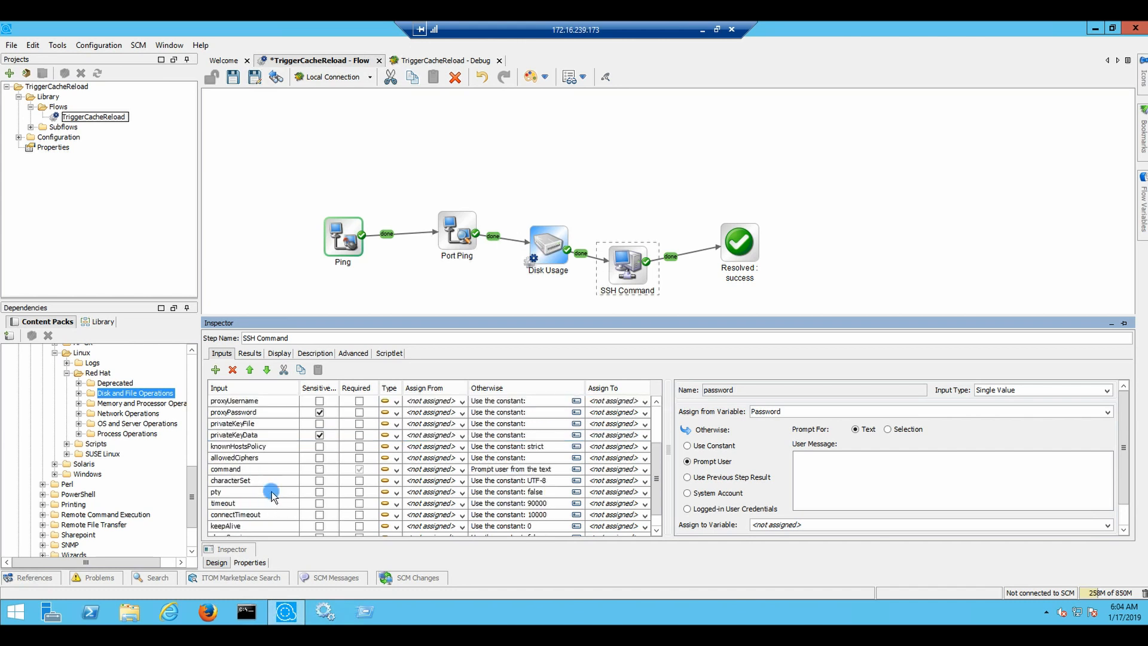
{"action": "left_click", "coordinate": [248, 469]}
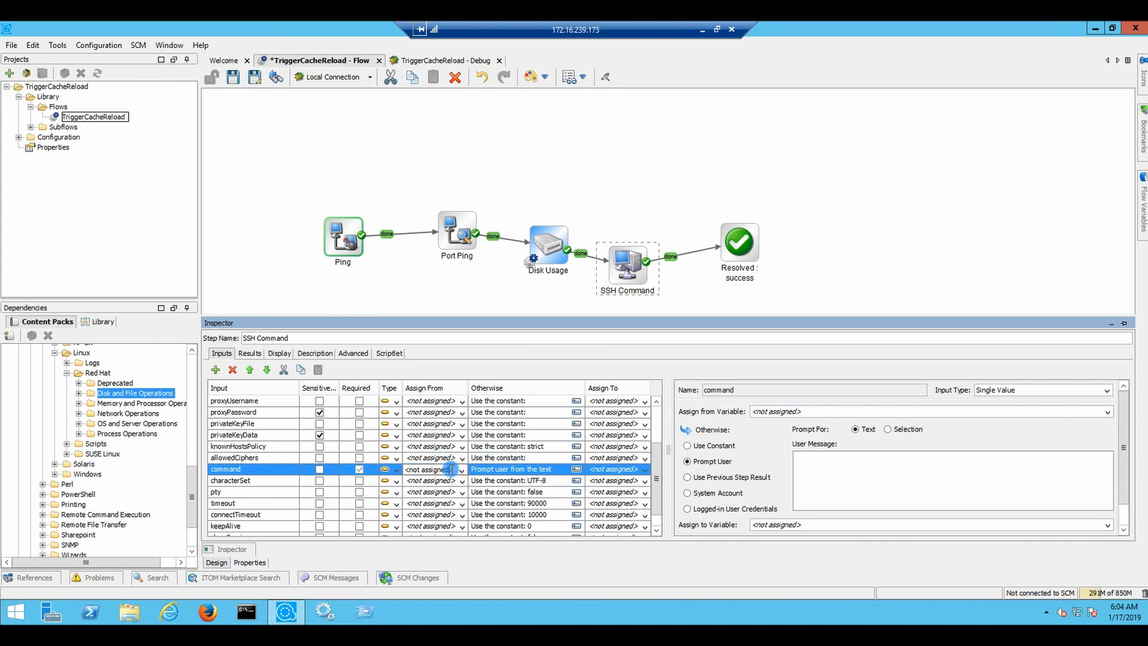
{"action": "left_click", "coordinate": [687, 445]}
{"action": "left_click", "coordinate": [812, 457]}
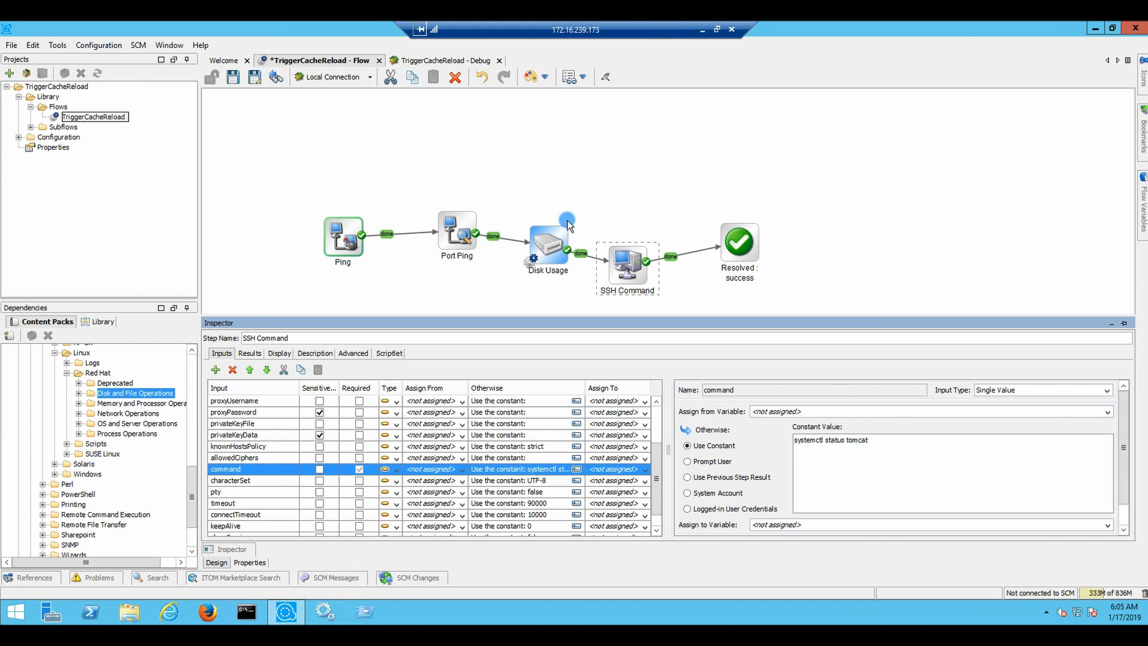
{"action": "left_click", "coordinate": [591, 156]}
{"action": "left_click", "coordinate": [239, 82]}
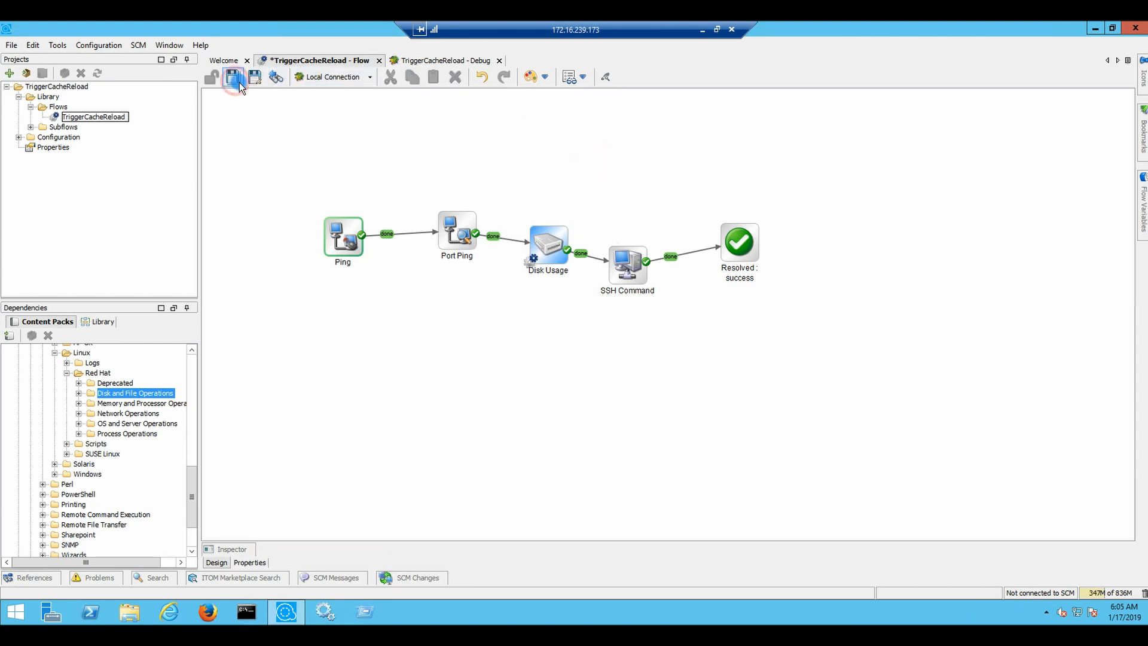
Rerun the flow in the debugger and read SSH Command's known_hosts SSHException stack trace
{"action": "left_click", "coordinate": [425, 61]}
{"action": "left_click", "coordinate": [210, 98]}
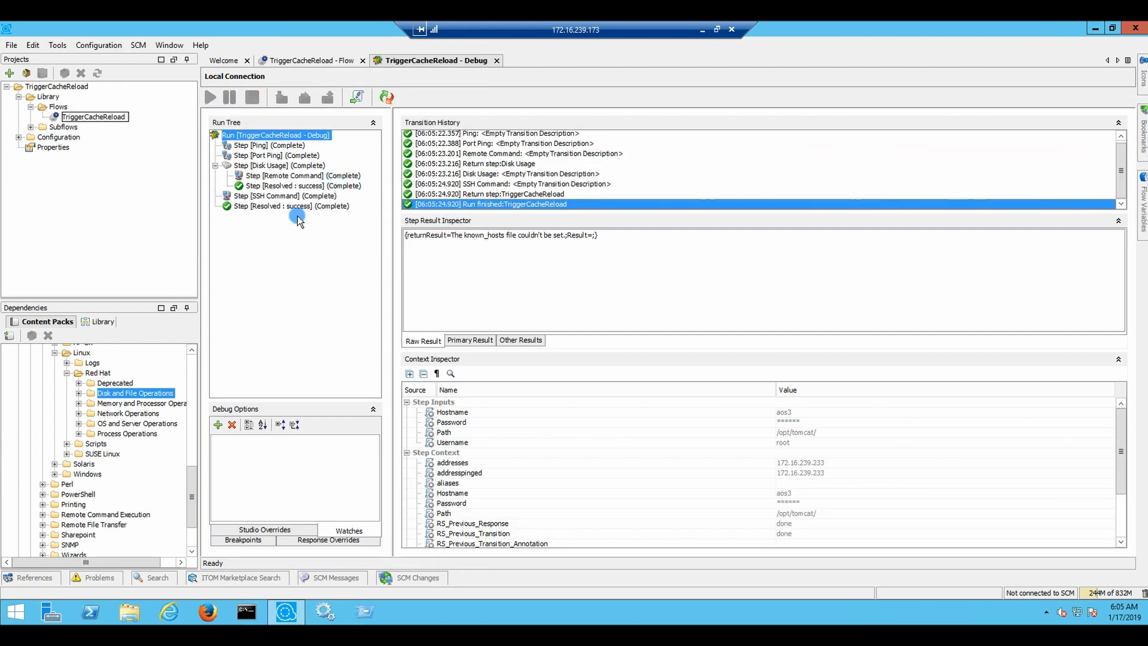
{"action": "left_click", "coordinate": [493, 196]}
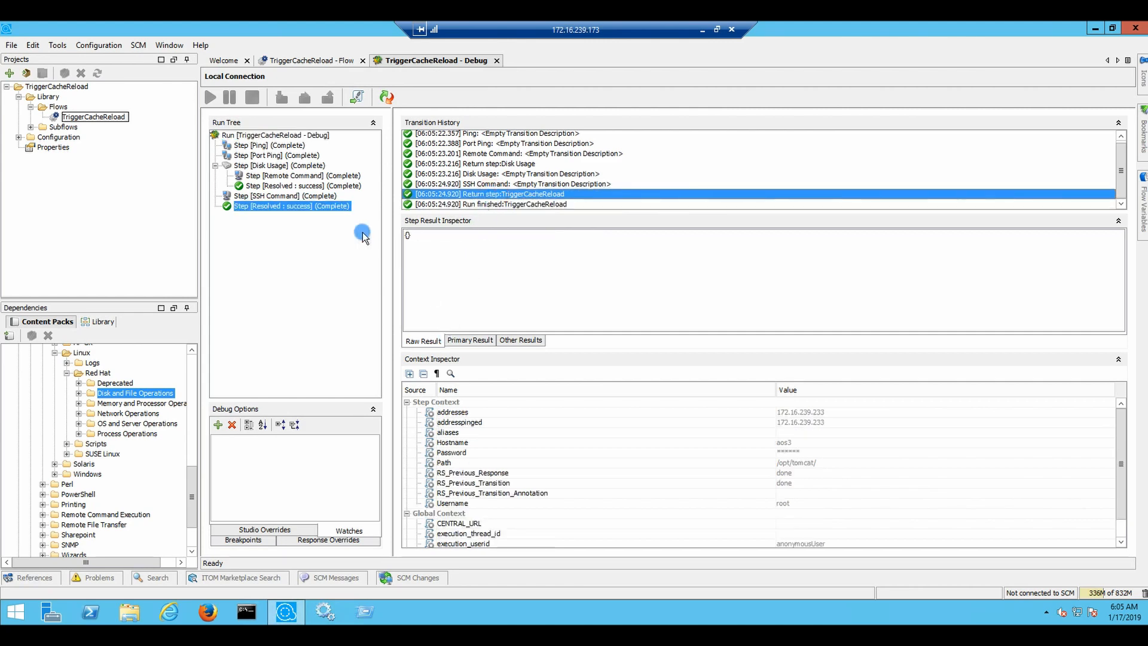
{"action": "left_click", "coordinate": [310, 197]}
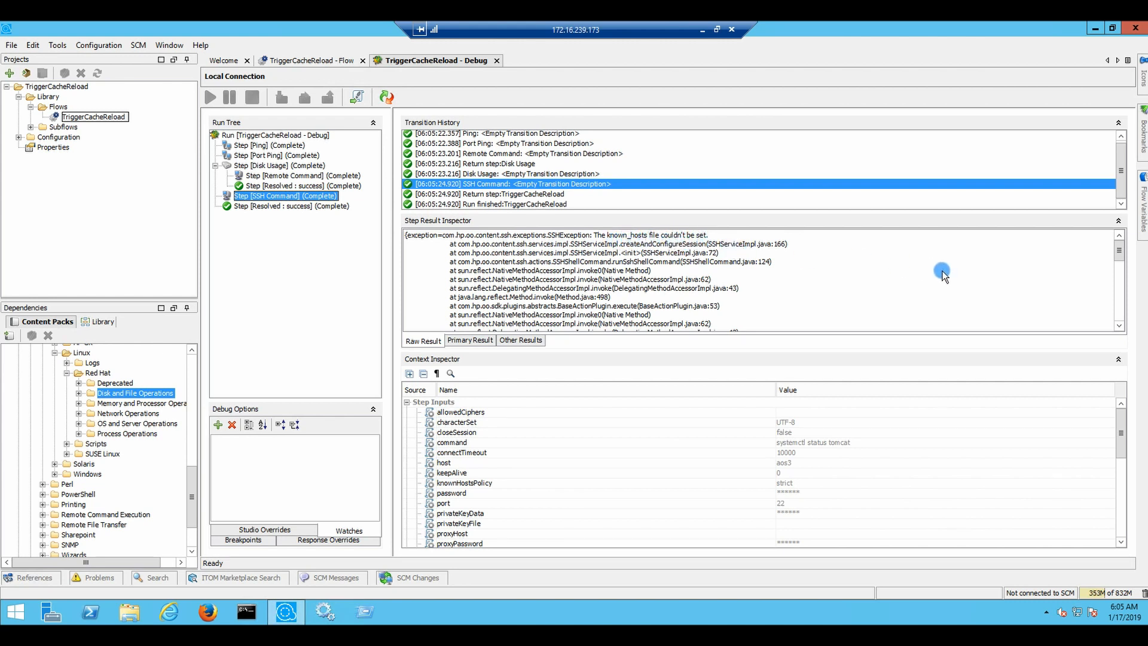
{"action": "scroll", "coordinate": [942, 272], "scroll_direction": "down", "scroll_amount": 10}
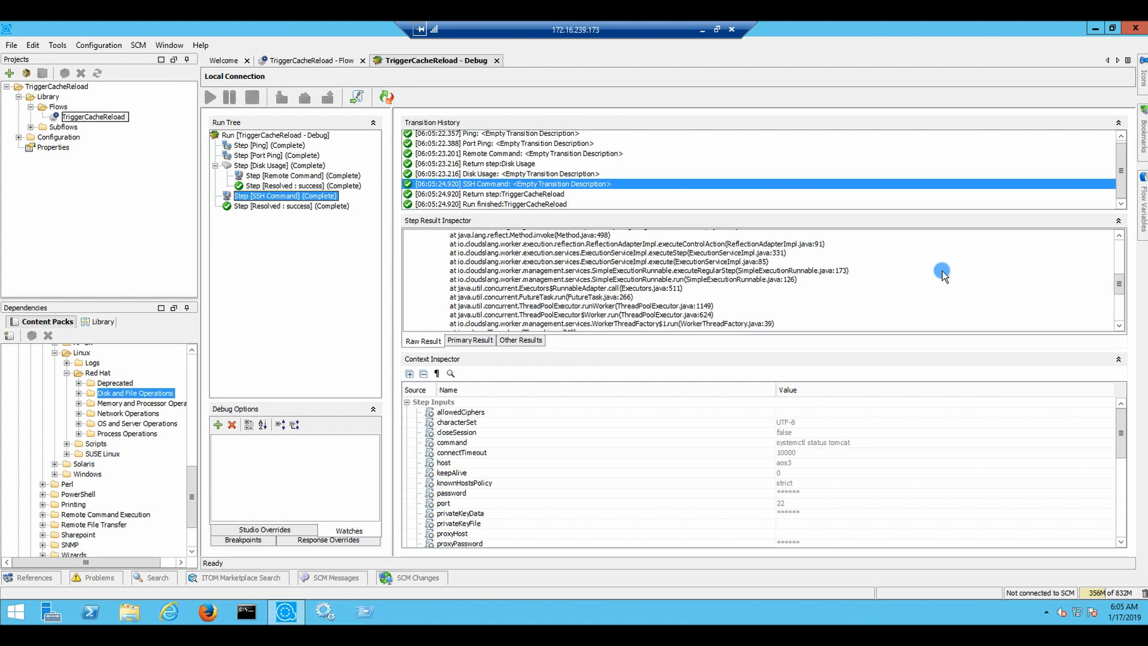
{"action": "scroll", "coordinate": [942, 273], "scroll_direction": "down", "scroll_amount": 2}
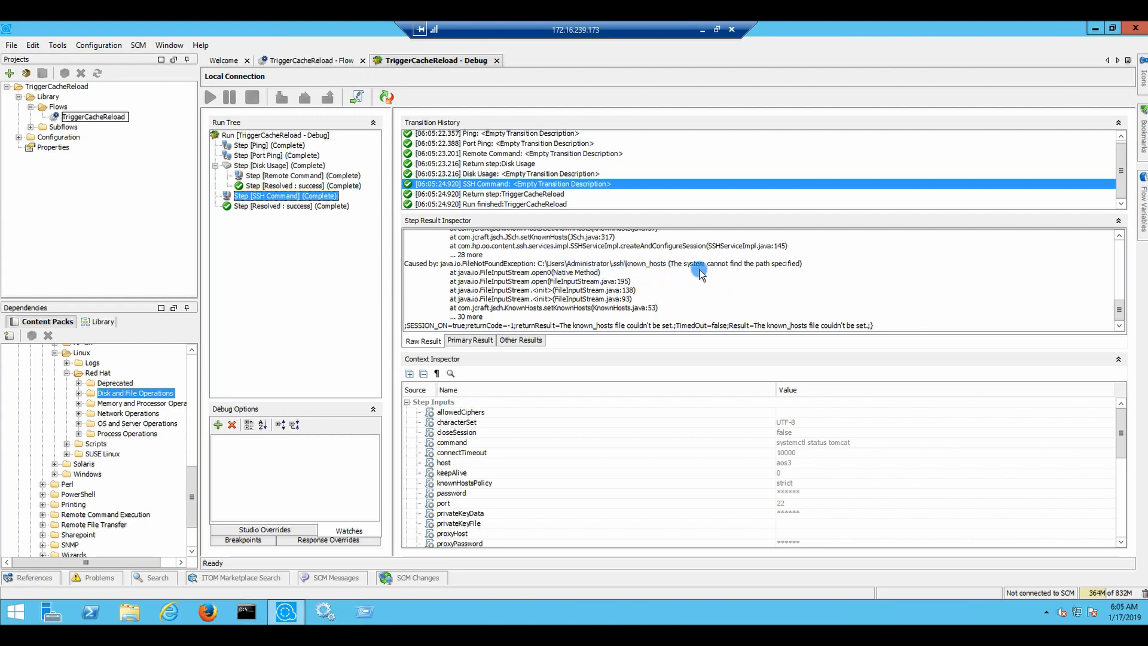
{"action": "scroll", "coordinate": [740, 277], "scroll_direction": "up", "scroll_amount": 6}
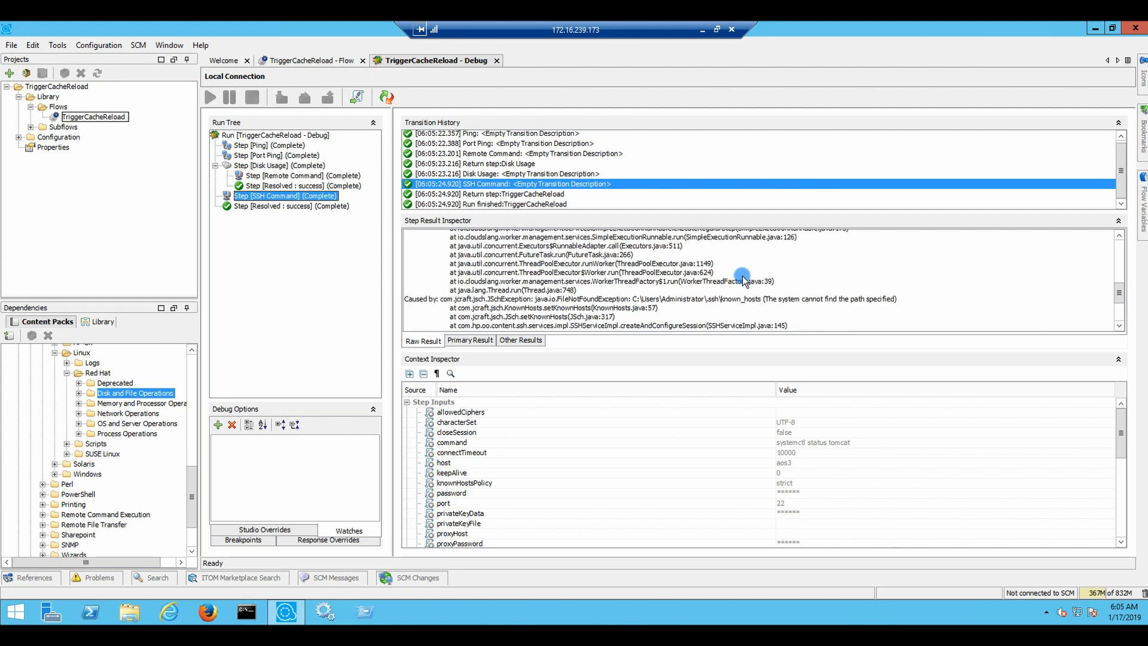
Reopen SSH Command from the flow and read its description notes on knownHostsPolicy and known_hosts
{"action": "left_click", "coordinate": [308, 61]}
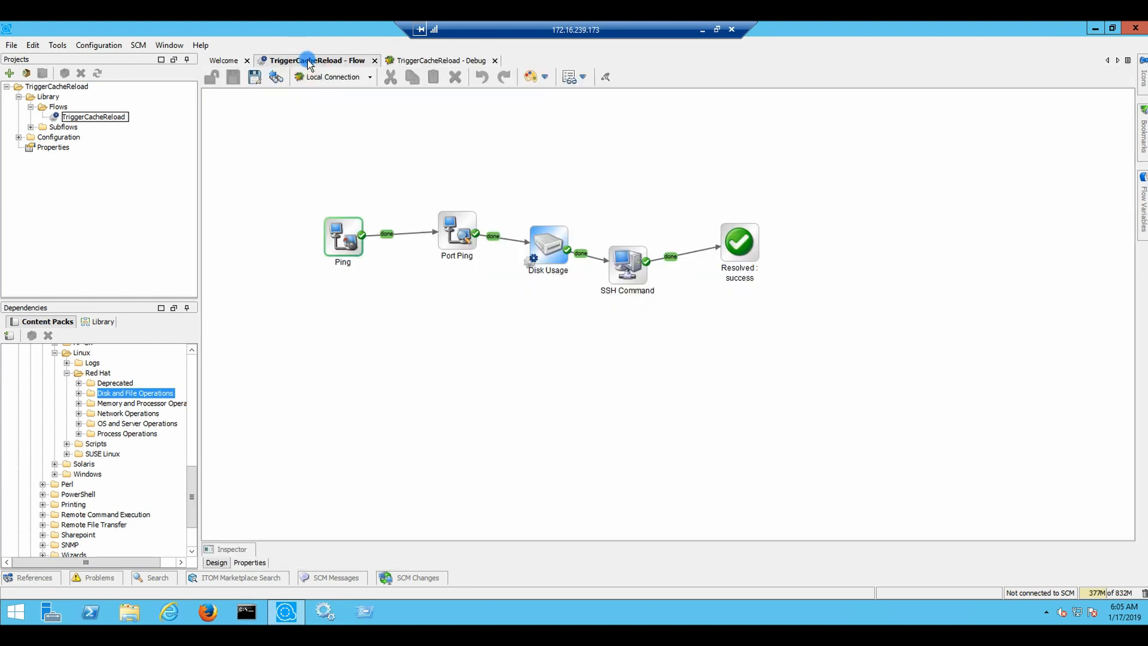
{"action": "double_click", "coordinate": [632, 261]}
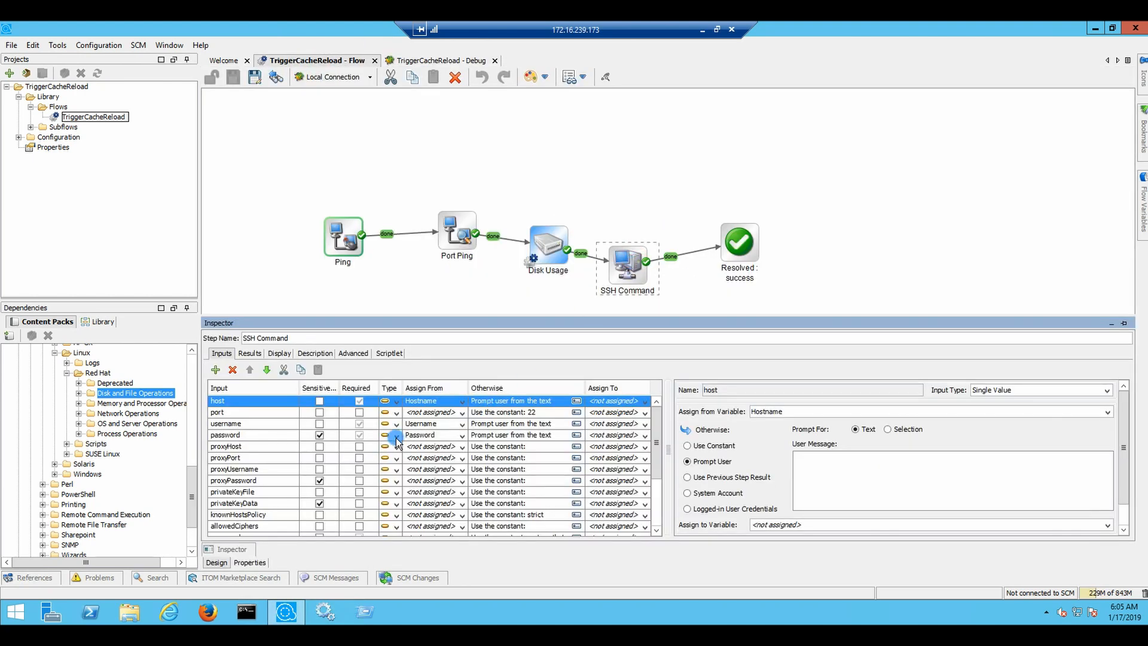
{"action": "left_click", "coordinate": [313, 353]}
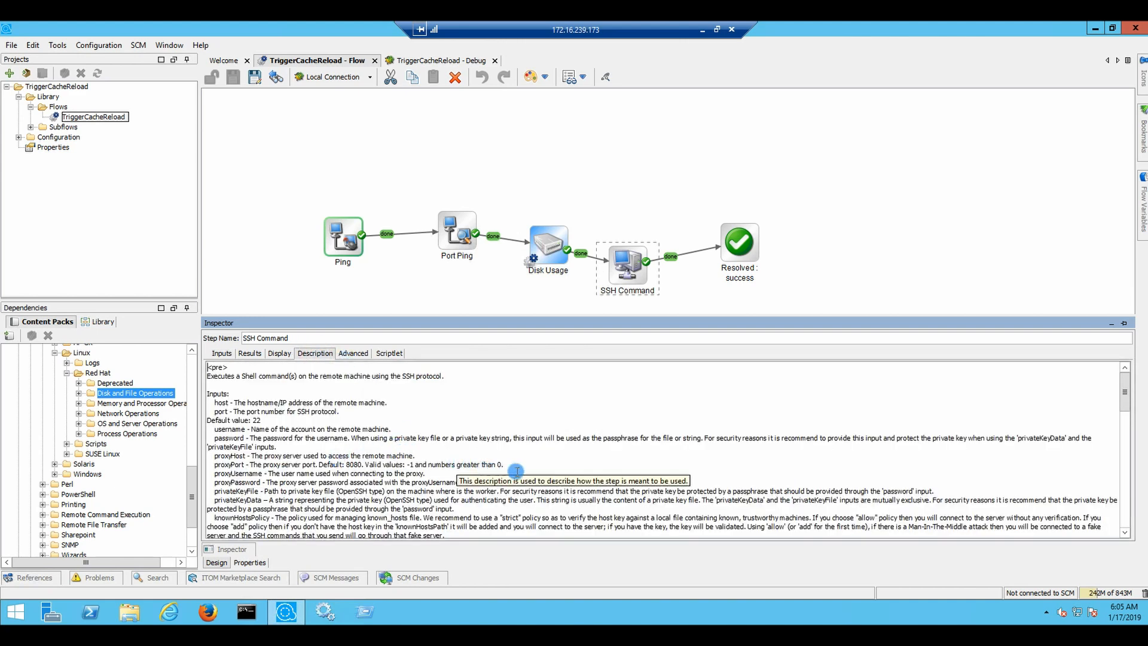
{"action": "scroll", "coordinate": [508, 472], "scroll_direction": "down", "scroll_amount": 1}
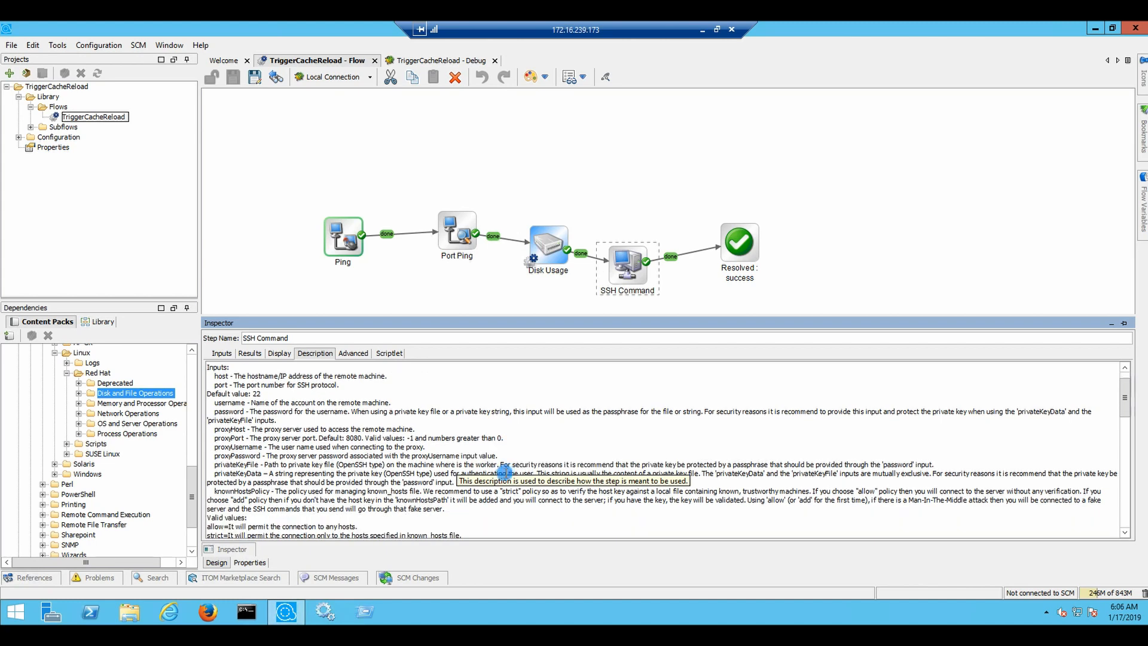
{"action": "scroll", "coordinate": [504, 472], "scroll_direction": "down", "scroll_amount": 1}
{"action": "scroll", "coordinate": [505, 473], "scroll_direction": "down", "scroll_amount": 2}
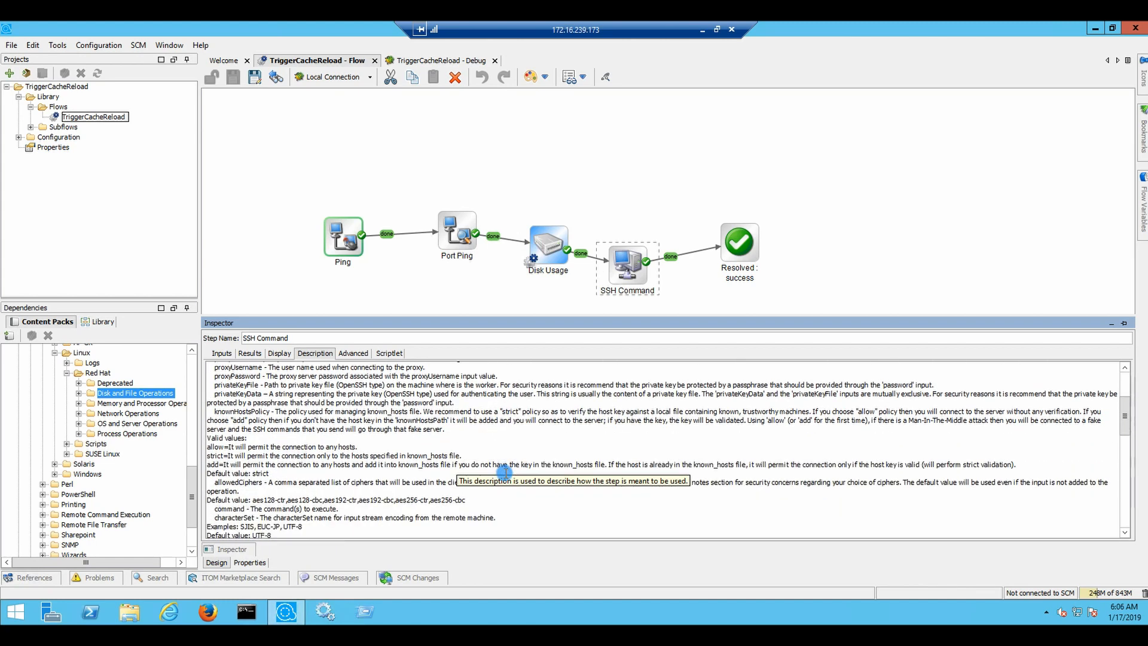
{"action": "scroll", "coordinate": [464, 413], "scroll_direction": "down", "scroll_amount": 1}
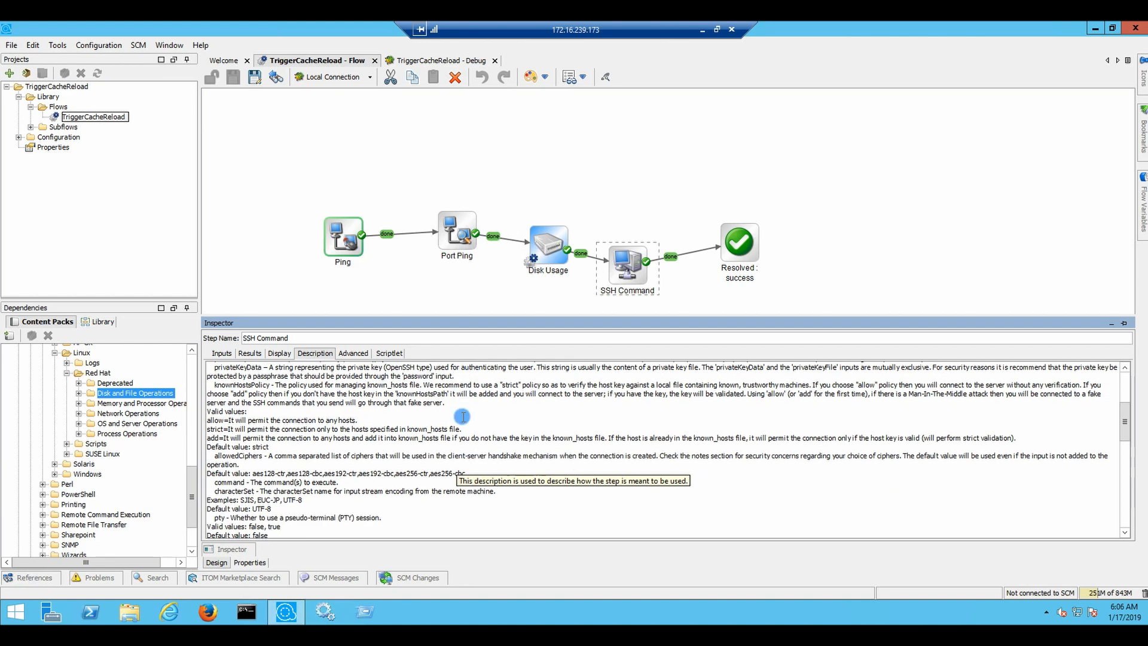
{"action": "scroll", "coordinate": [468, 433], "scroll_direction": "down", "scroll_amount": 2}
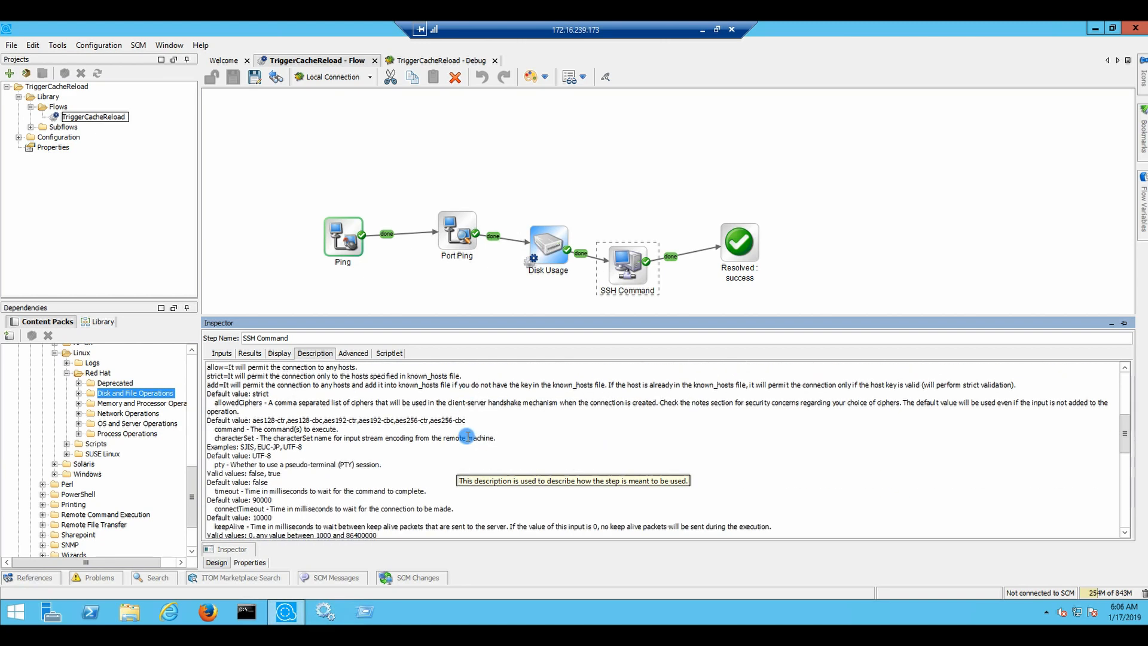
{"action": "scroll", "coordinate": [468, 435], "scroll_direction": "down", "scroll_amount": 2}
{"action": "scroll", "coordinate": [498, 450], "scroll_direction": "down", "scroll_amount": 1}
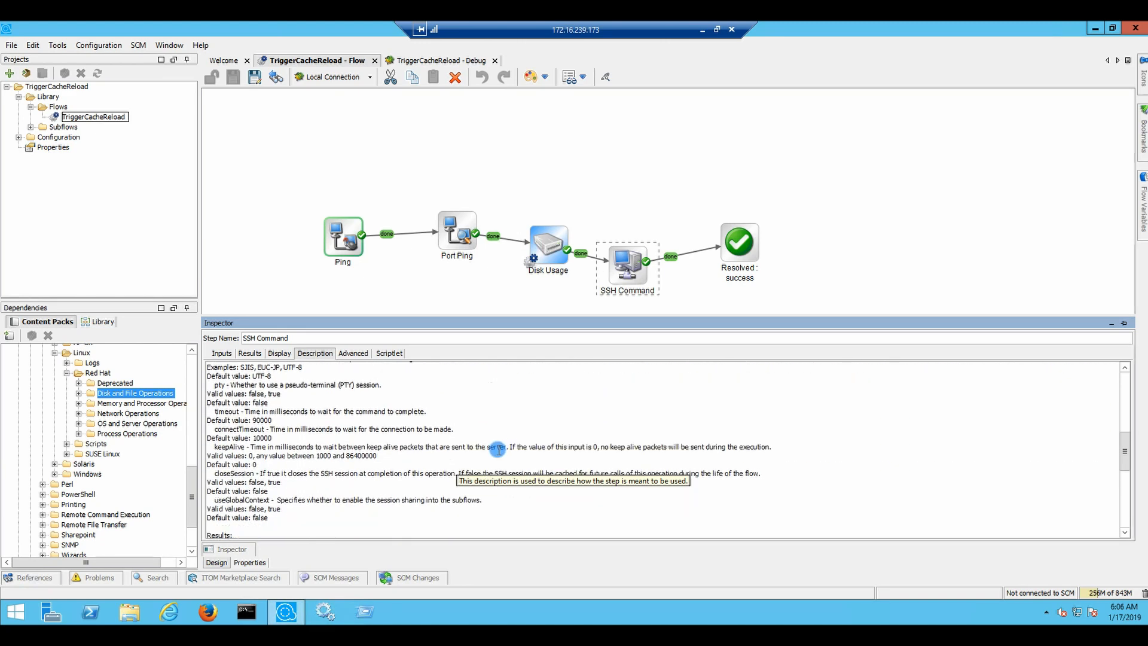
{"action": "scroll", "coordinate": [498, 450], "scroll_direction": "down", "scroll_amount": 2}
{"action": "scroll", "coordinate": [484, 447], "scroll_direction": "down", "scroll_amount": 1}
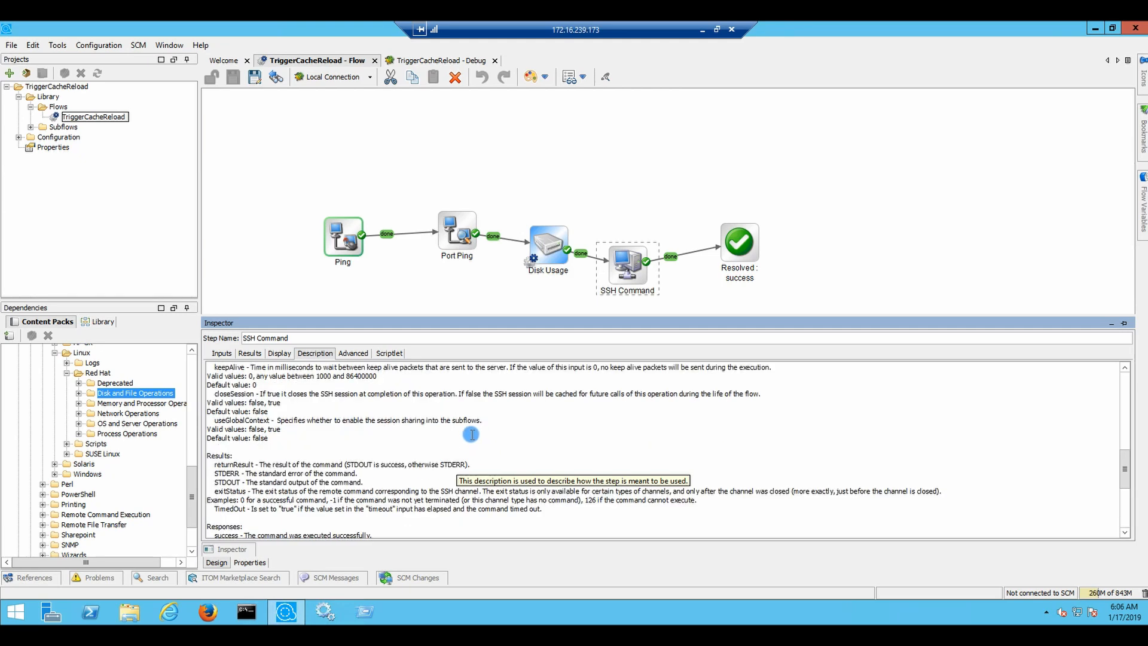
{"action": "scroll", "coordinate": [471, 434], "scroll_direction": "down", "scroll_amount": 2}
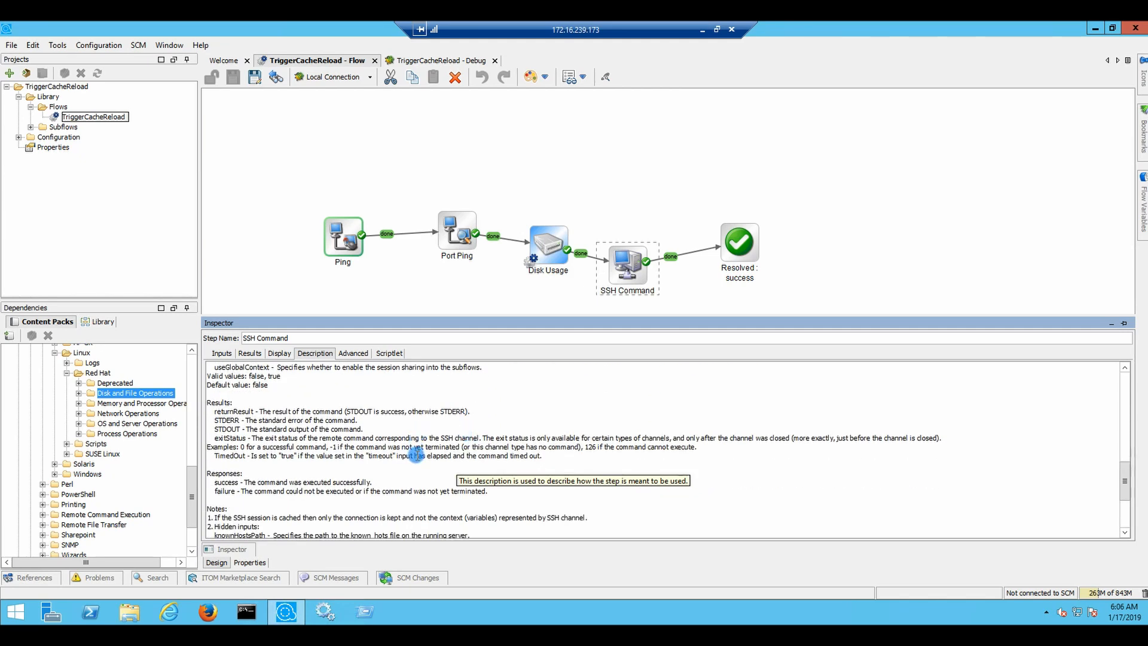
{"action": "scroll", "coordinate": [376, 452], "scroll_direction": "down", "scroll_amount": 2}
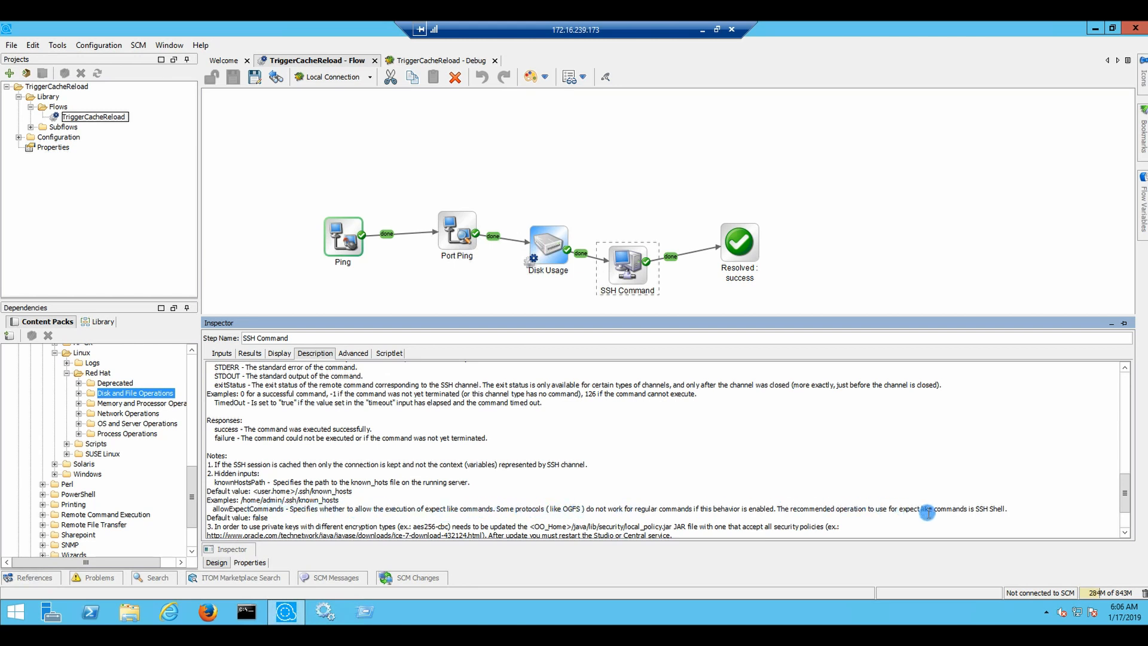
{"action": "double_click", "coordinate": [290, 500]}
Delete the 'strict' constant from SSH Command's knownHostsPolicy input
{"action": "left_click", "coordinate": [220, 353]}
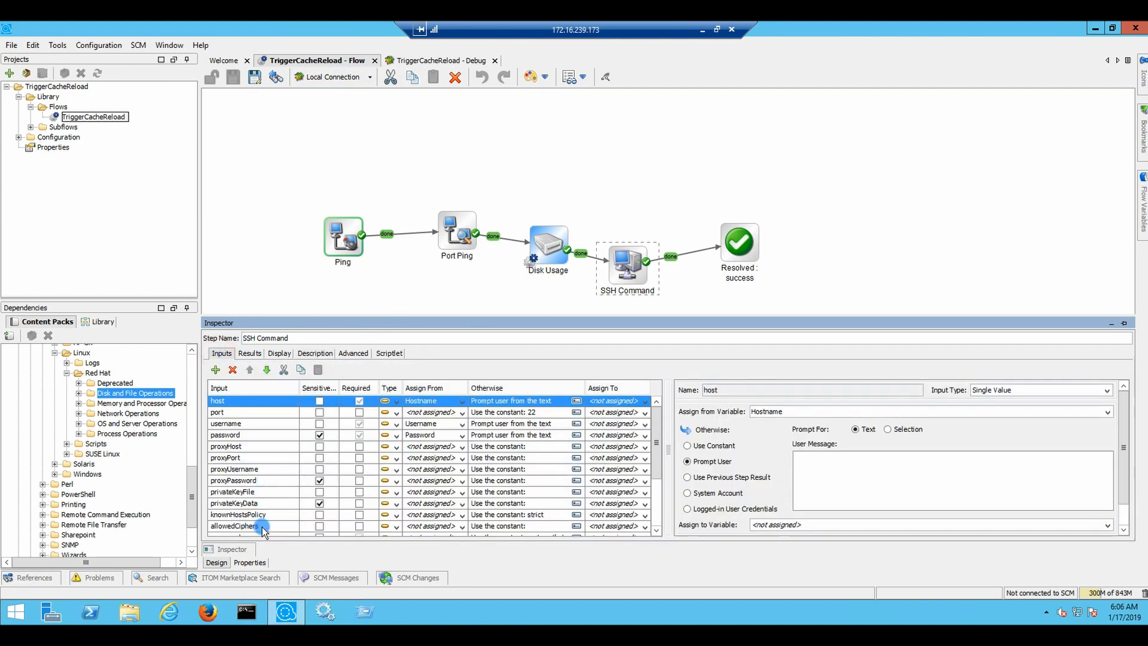
{"action": "scroll", "coordinate": [254, 481], "scroll_direction": "down", "scroll_amount": 3}
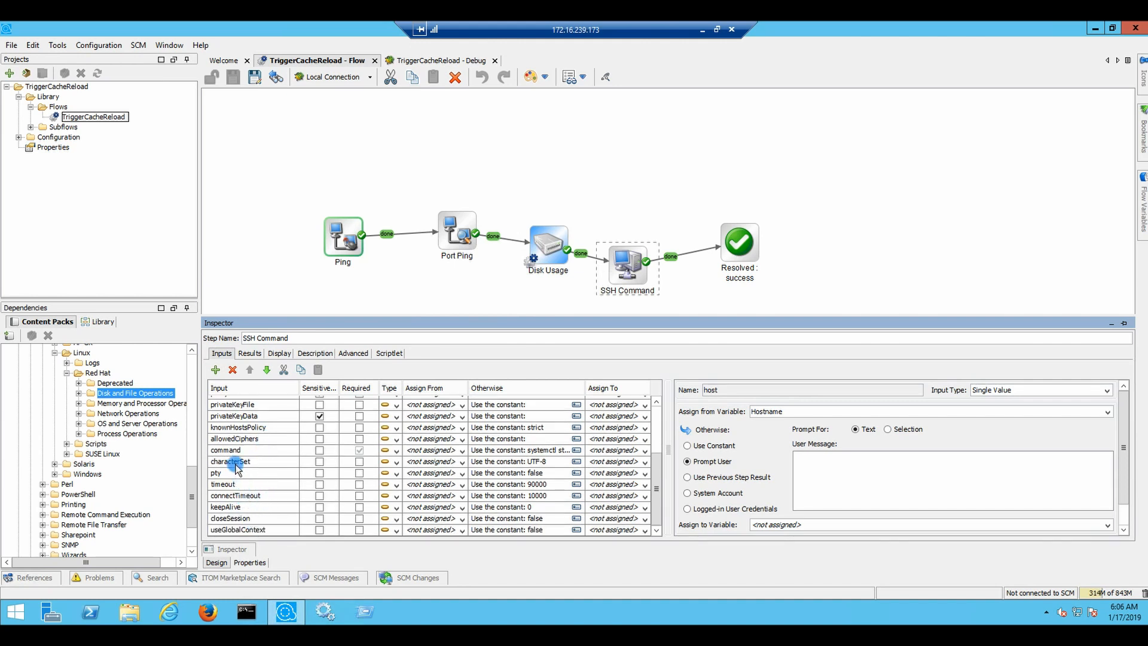
{"action": "scroll", "coordinate": [237, 468], "scroll_direction": "up", "scroll_amount": 1}
{"action": "scroll", "coordinate": [250, 466], "scroll_direction": "up", "scroll_amount": 1}
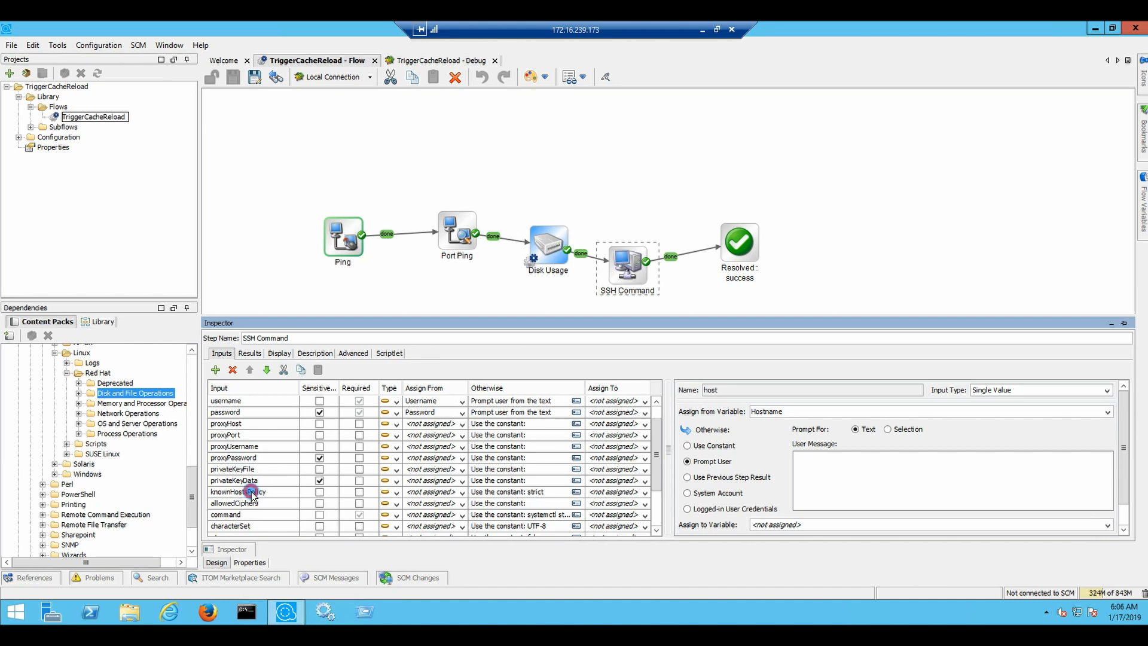
{"action": "left_click", "coordinate": [251, 491]}
{"action": "left_click", "coordinate": [831, 440]}
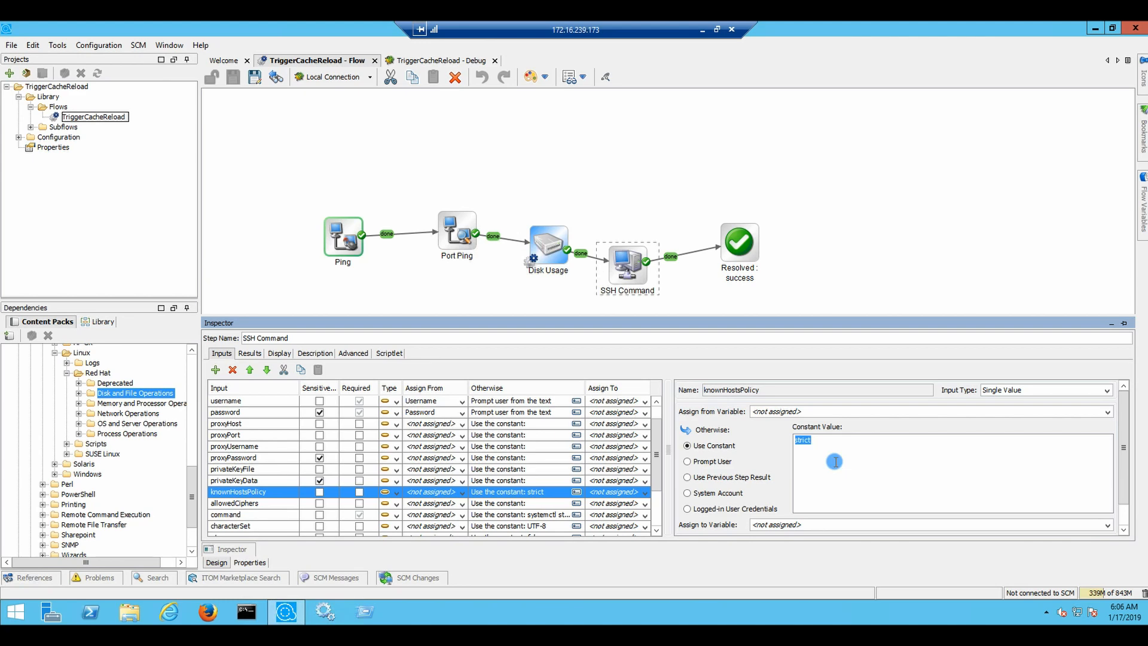
{"action": "key", "text": "BackSpace"}
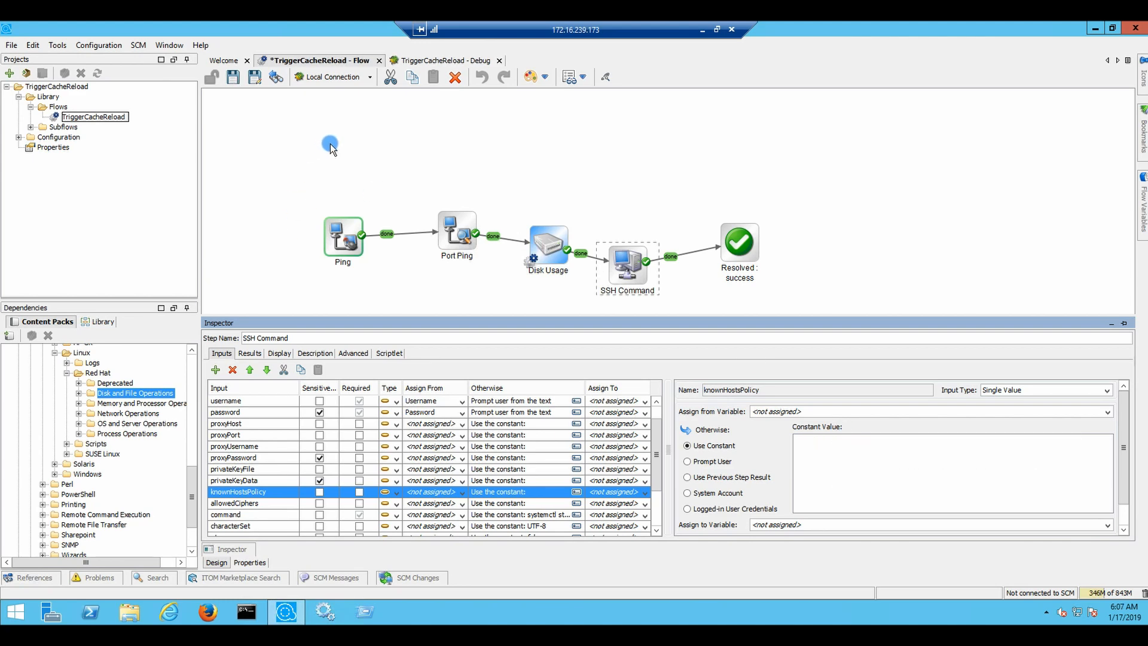
Reread the SSH Command step's documentation
{"action": "left_click", "coordinate": [312, 353]}
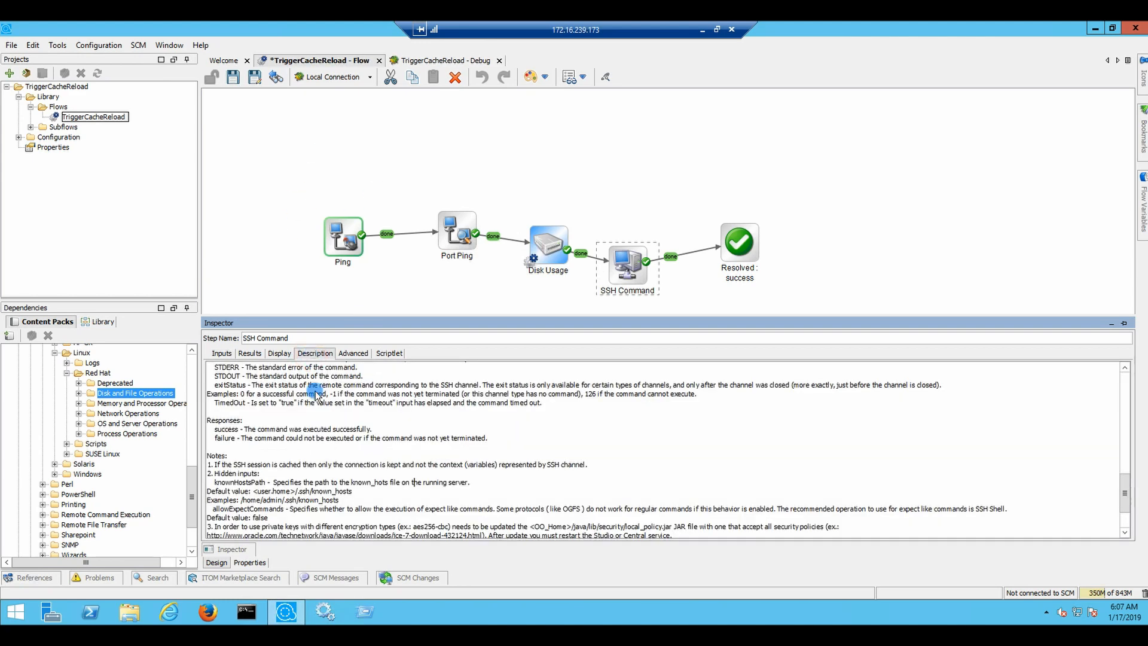
{"action": "scroll", "coordinate": [322, 404], "scroll_direction": "up", "scroll_amount": 3}
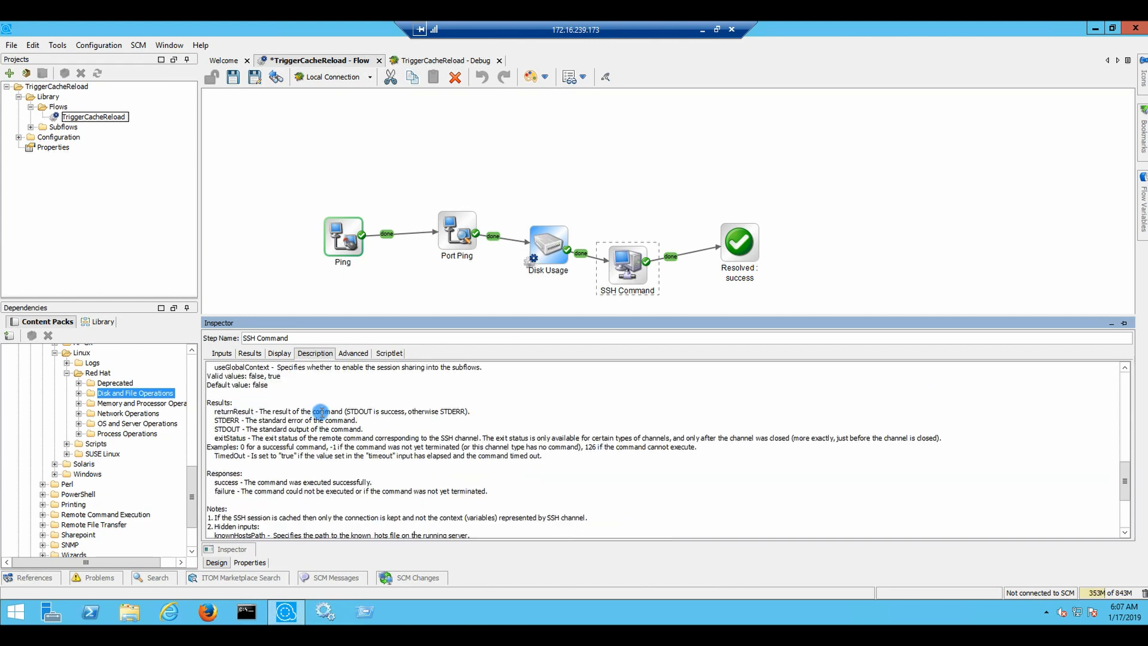
{"action": "scroll", "coordinate": [321, 412], "scroll_direction": "up", "scroll_amount": 1}
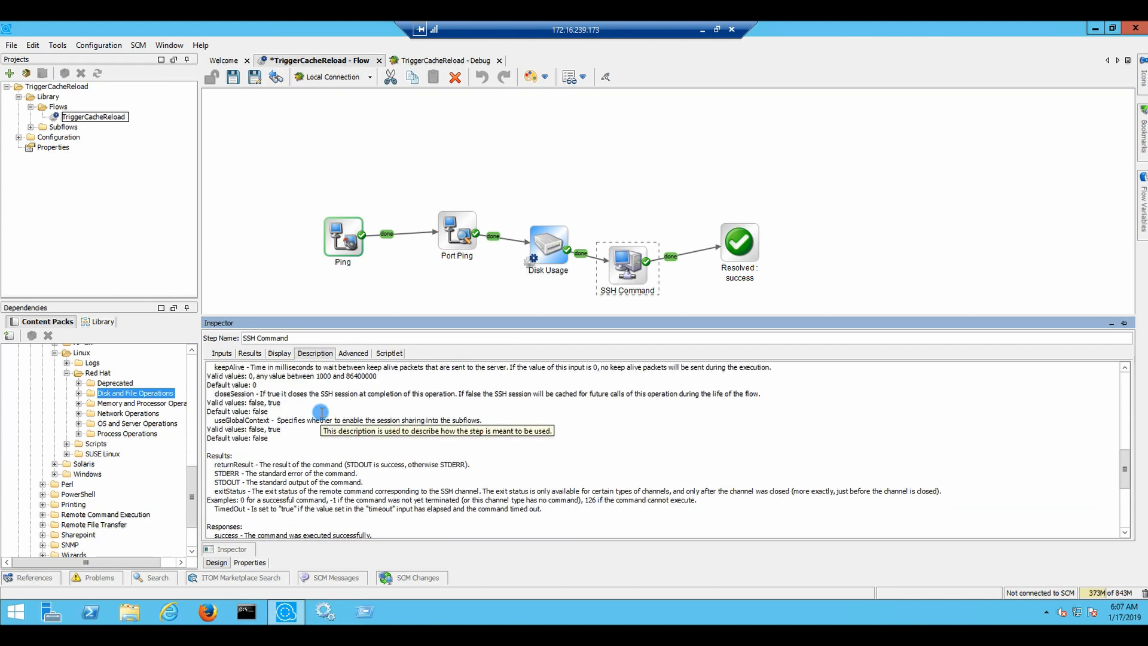
{"action": "scroll", "coordinate": [321, 412], "scroll_direction": "up", "scroll_amount": 1}
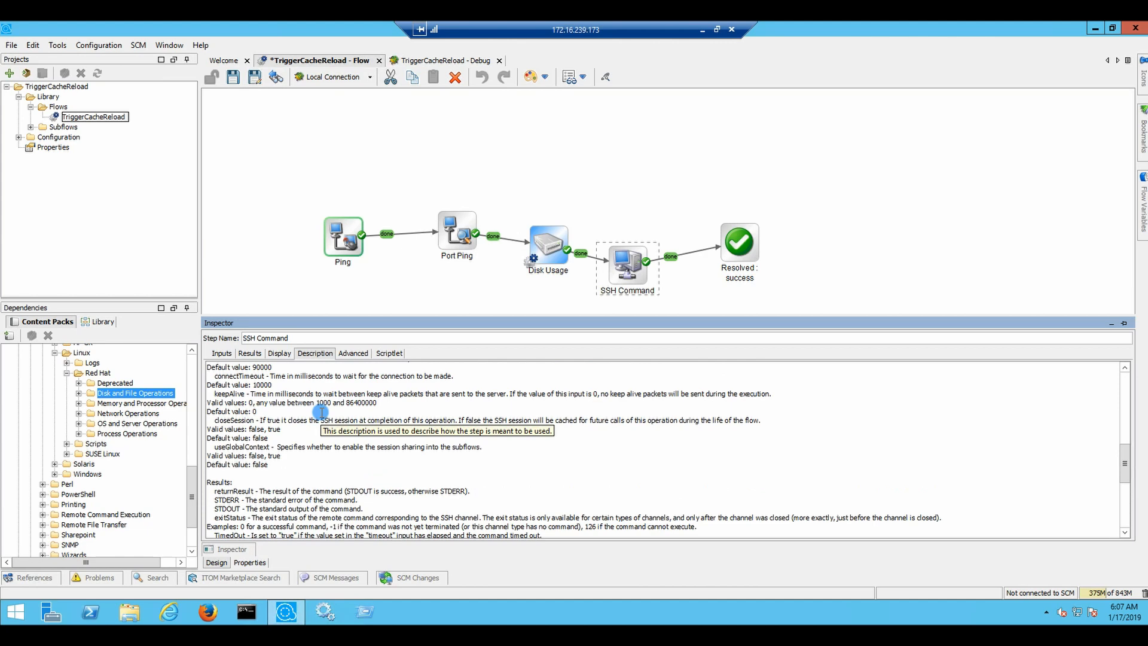
{"action": "scroll", "coordinate": [322, 412], "scroll_direction": "up", "scroll_amount": 6}
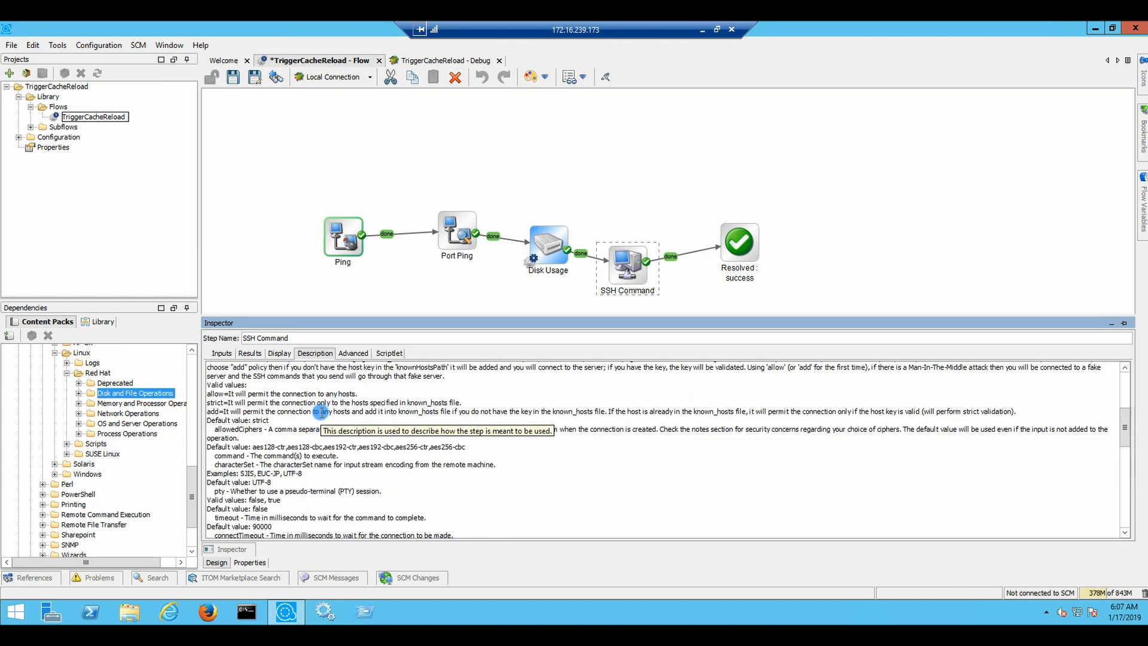
{"action": "scroll", "coordinate": [321, 412], "scroll_direction": "up", "scroll_amount": 4}
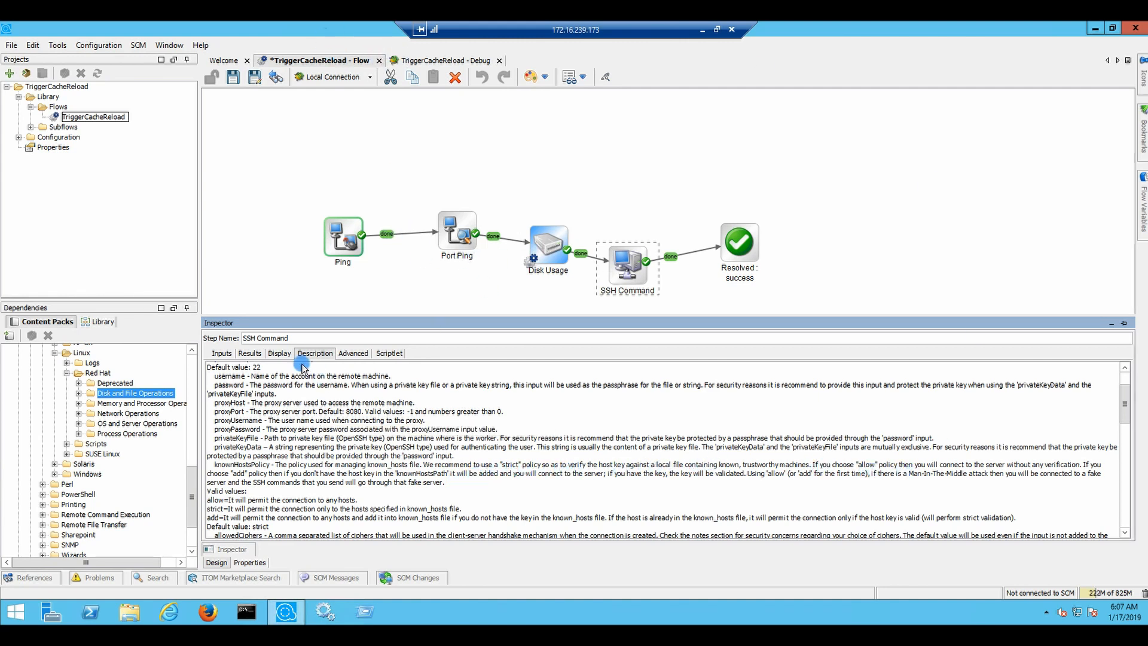
Give the SSH Command step's knownHostsPolicy the constant 'allow' and save the flow
{"action": "left_click", "coordinate": [221, 353]}
{"action": "left_click", "coordinate": [819, 457]}
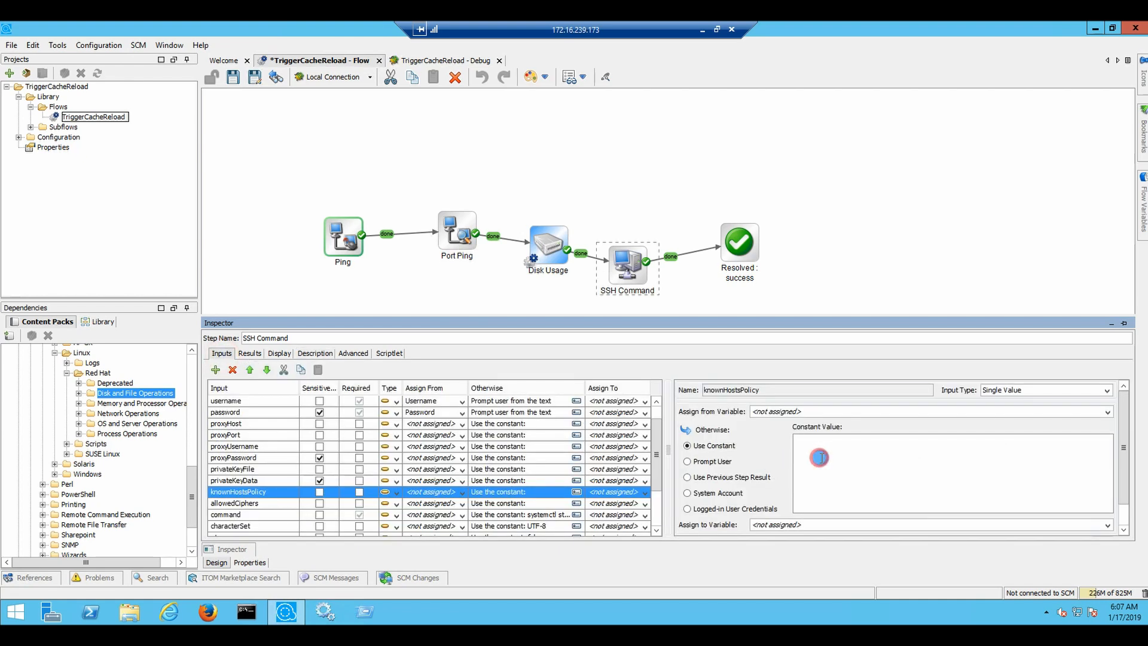
{"action": "type", "text": "allow"}
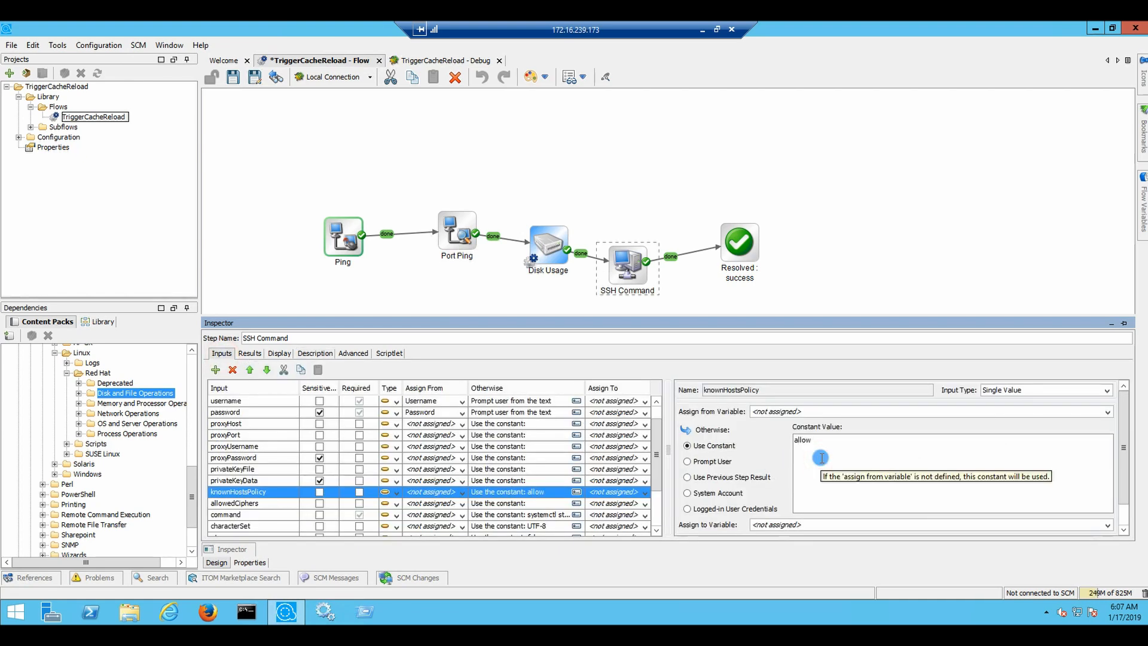
{"action": "left_click", "coordinate": [232, 80]}
Reset and rerun the debugger; confirm SSH Command returns tomcat.service active (running), exit status 0
{"action": "left_click", "coordinate": [435, 60]}
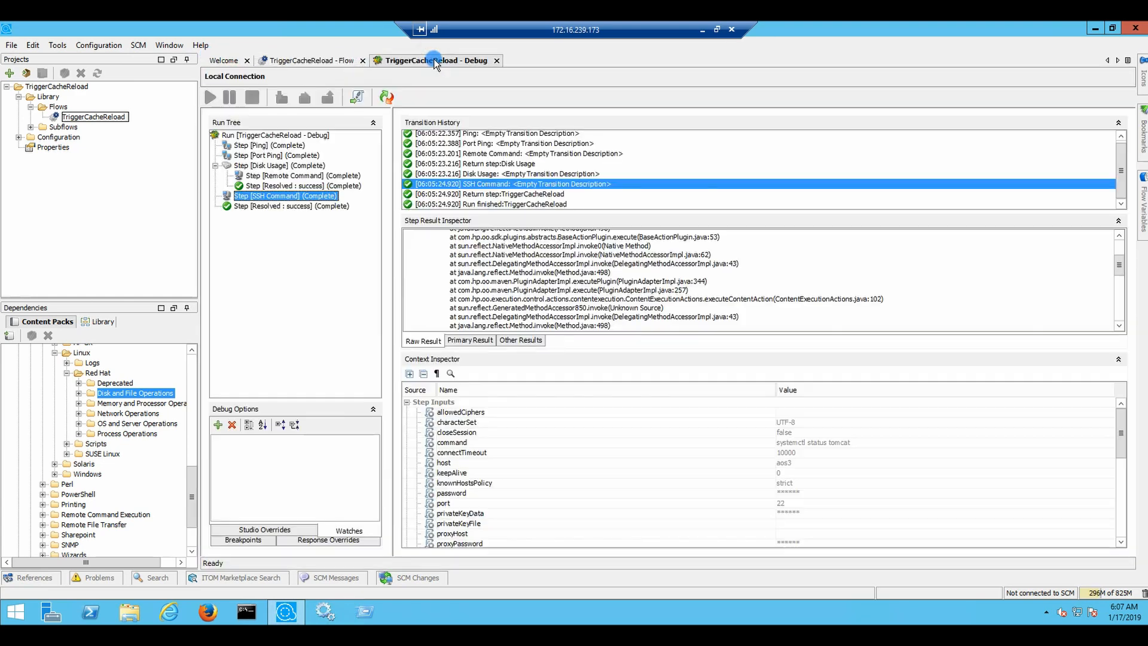
{"action": "left_click", "coordinate": [386, 97]}
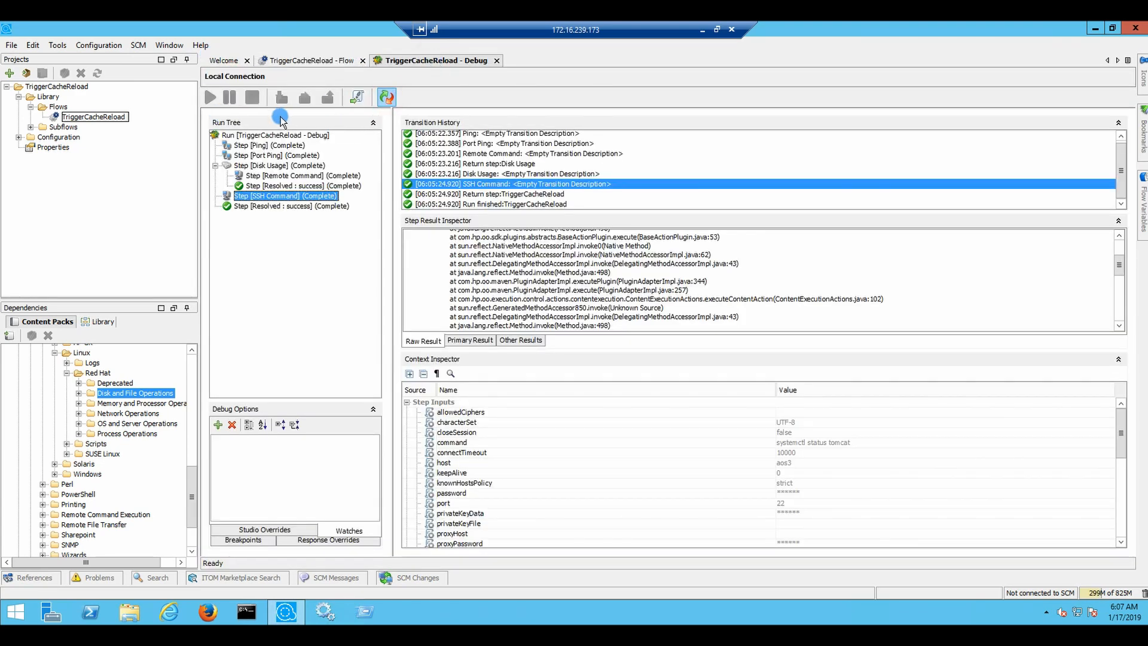
{"action": "left_click", "coordinate": [210, 97]}
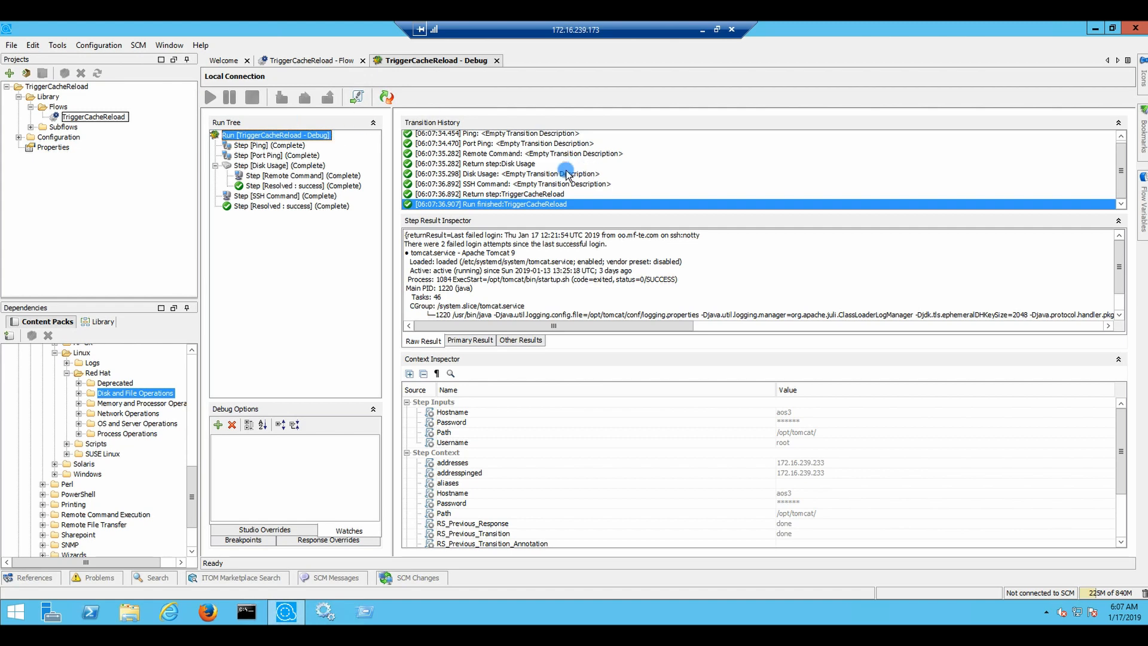
{"action": "left_click", "coordinate": [266, 206]}
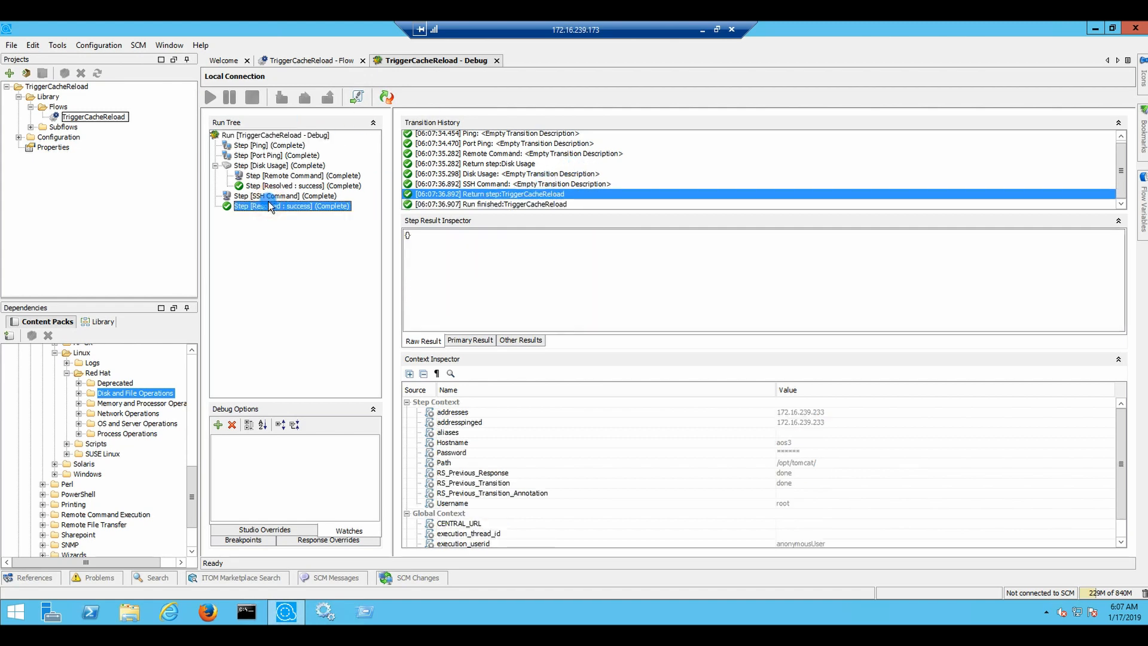
{"action": "left_click", "coordinate": [263, 196]}
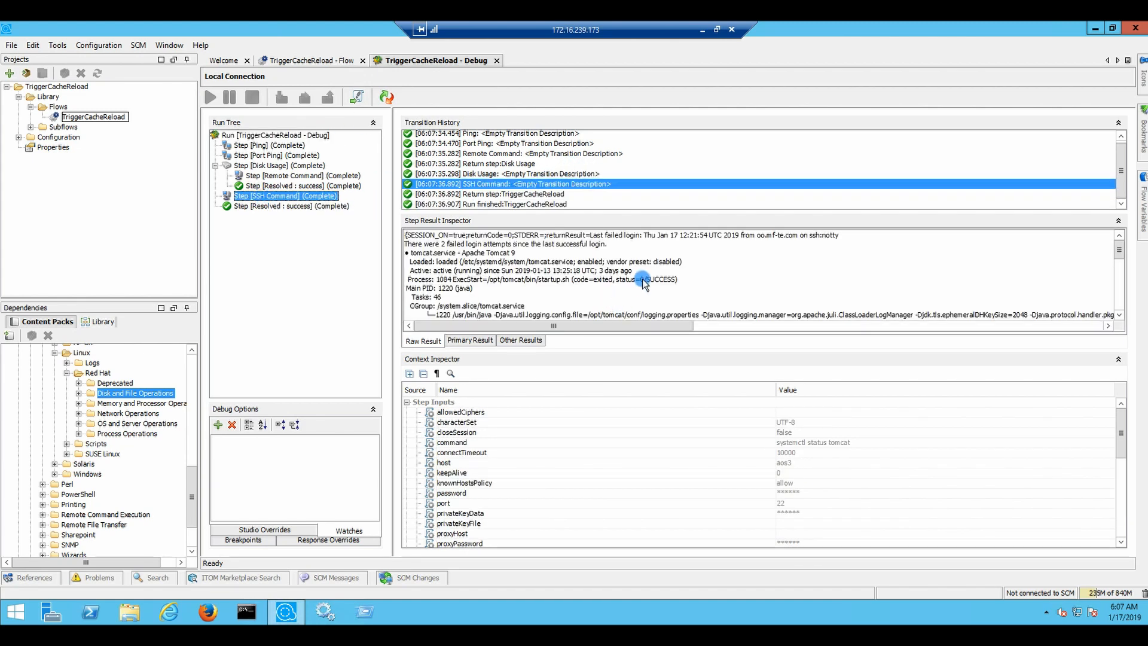
{"action": "scroll", "coordinate": [620, 263], "scroll_direction": "down", "scroll_amount": 8}
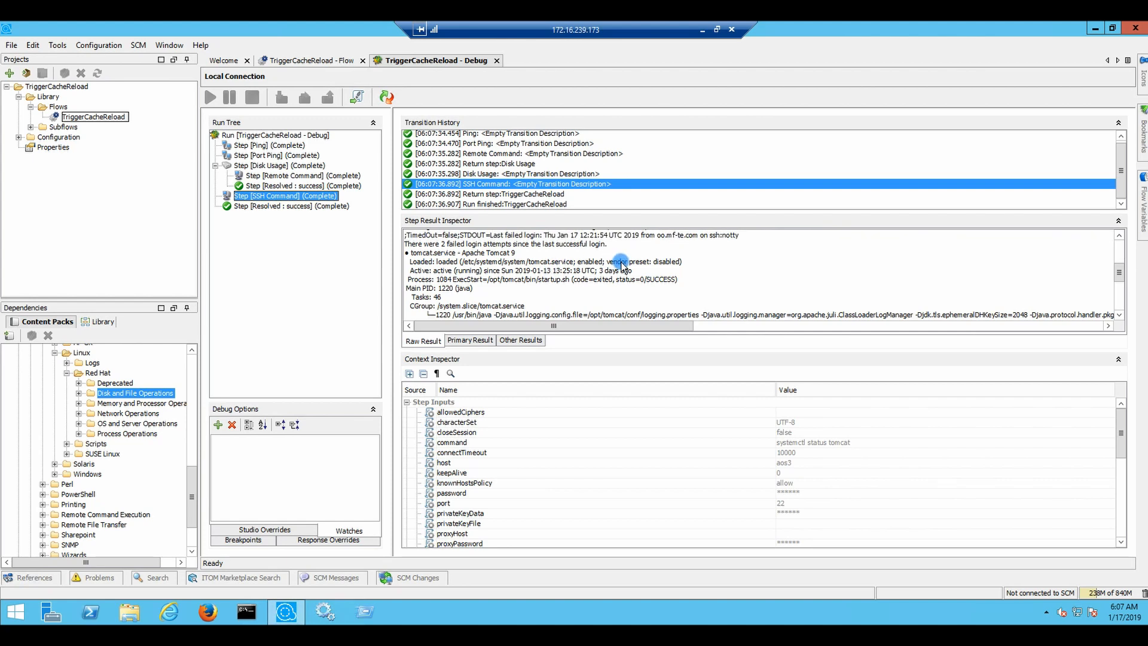
{"action": "left_click", "coordinate": [297, 62]}
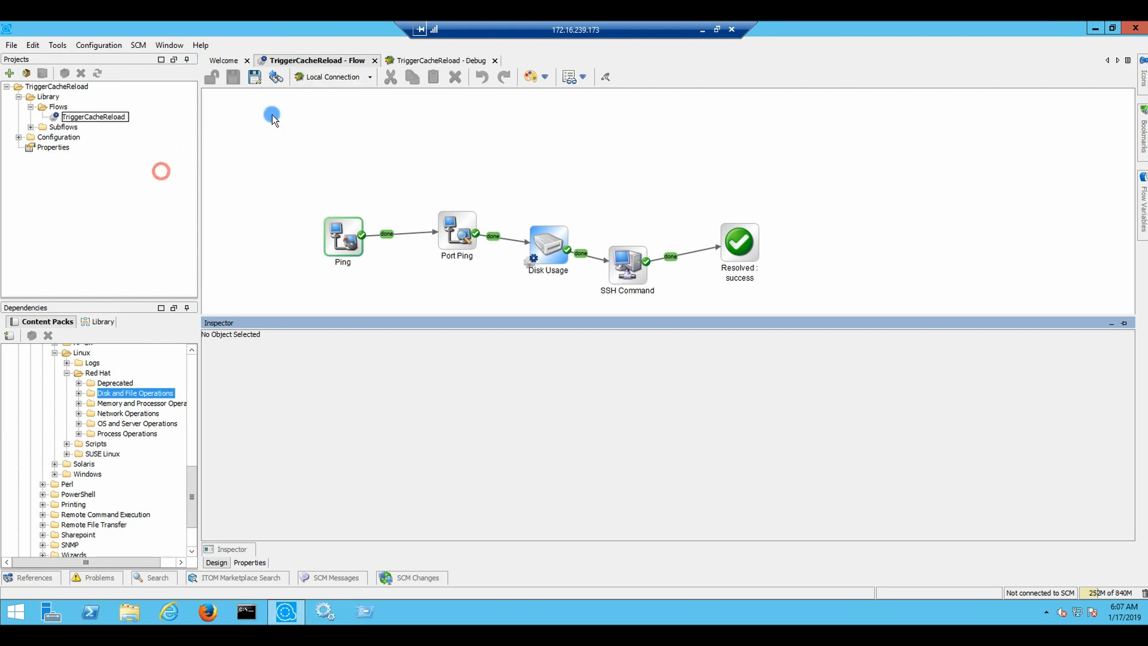
{"action": "left_click", "coordinate": [114, 219]}
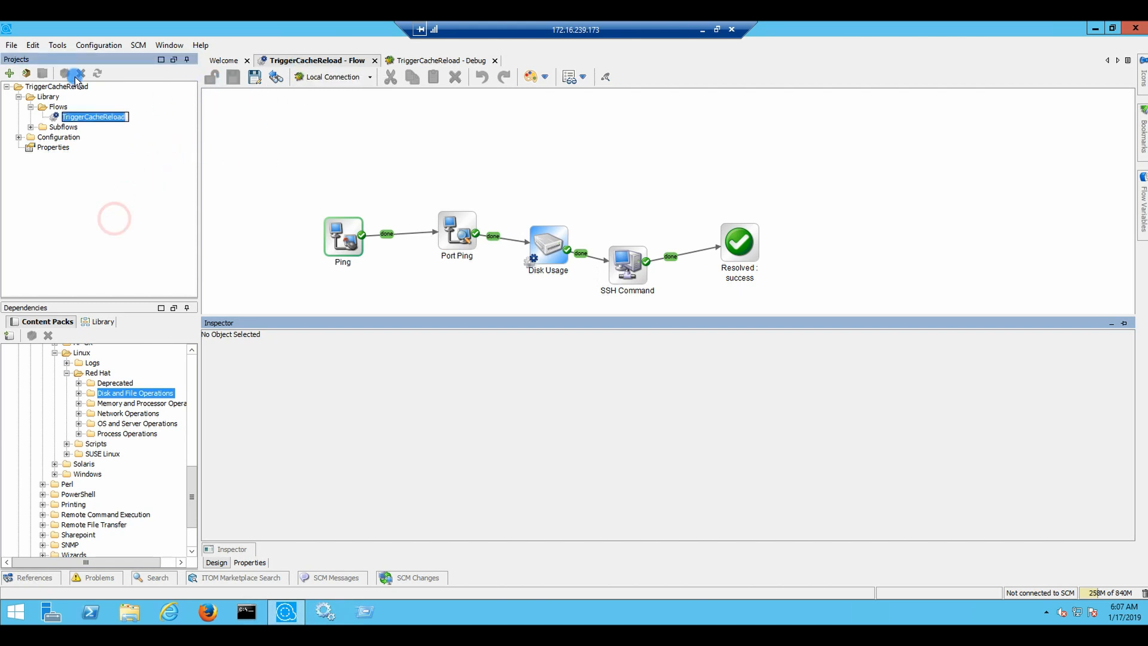
{"action": "left_click", "coordinate": [61, 86]}
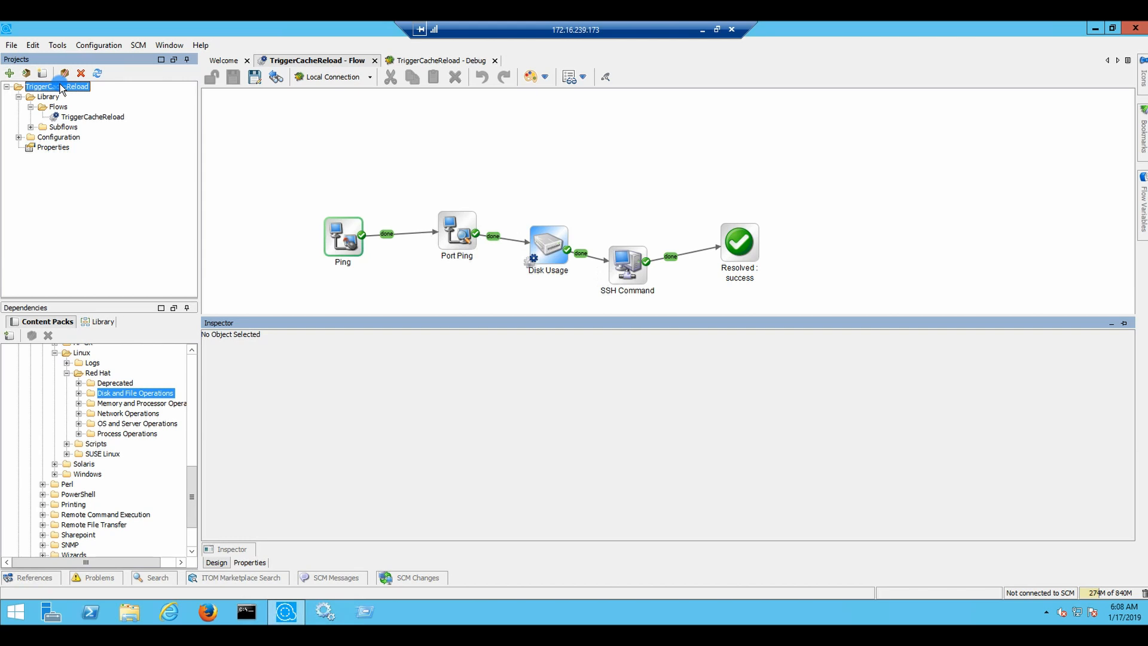
{"action": "right_click", "coordinate": [60, 85]}
{"action": "left_click", "coordinate": [110, 91]}
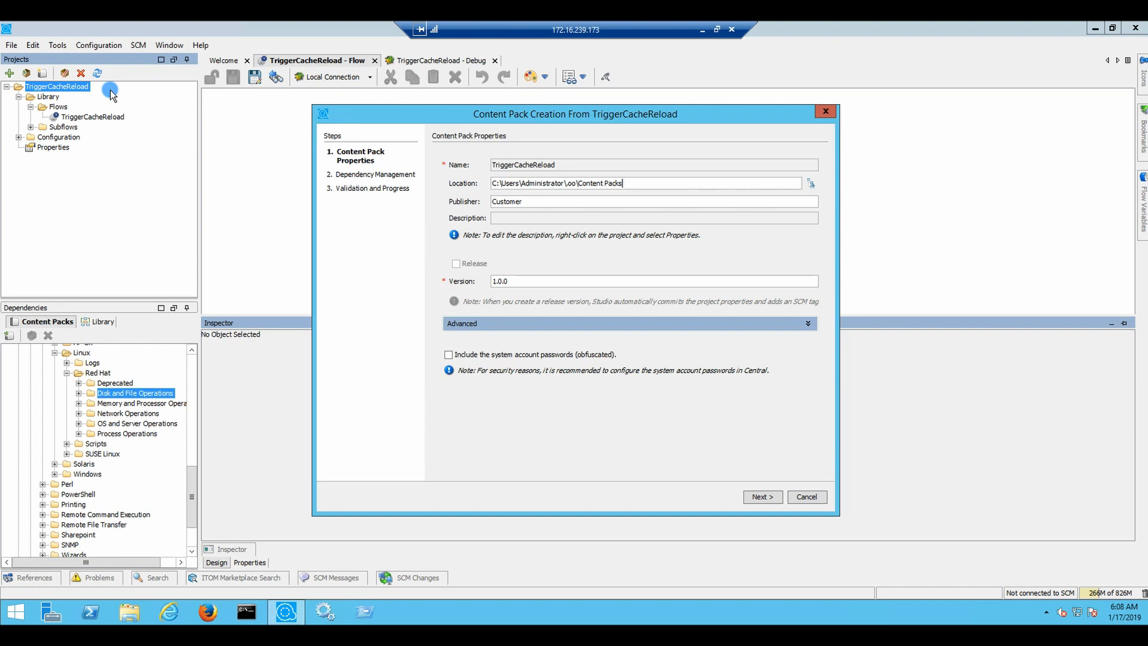
{"action": "left_click", "coordinate": [807, 497]}
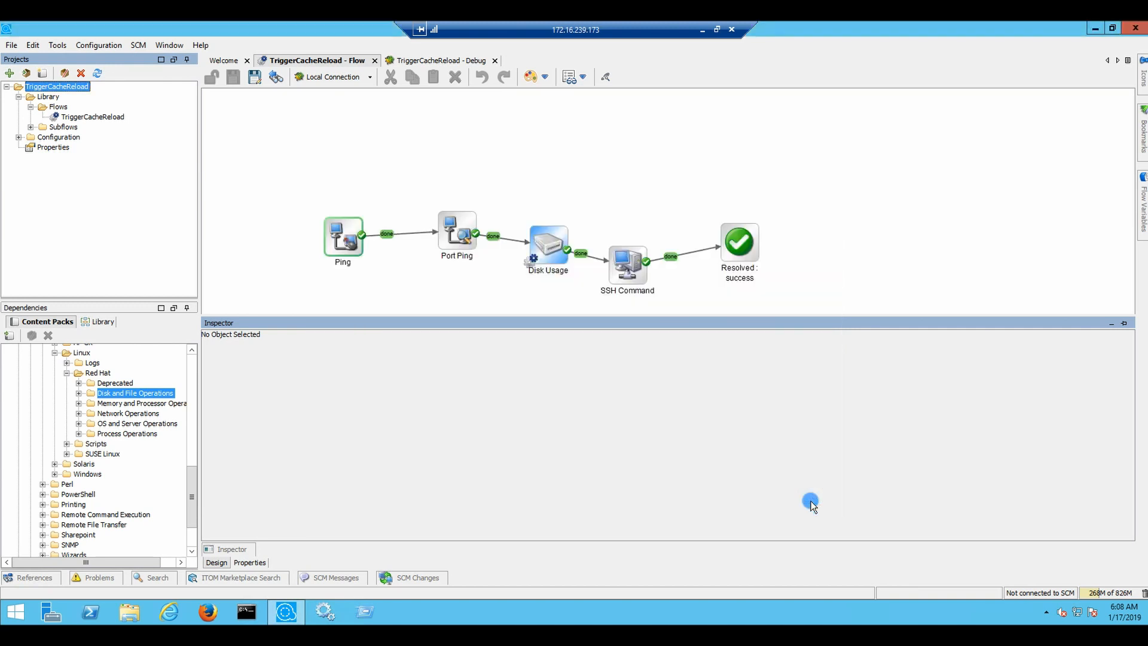
Set Hostname, Username and Password to Prompt User, save, and begin a TriggerCacheReload content pack
{"action": "left_click", "coordinate": [251, 562]}
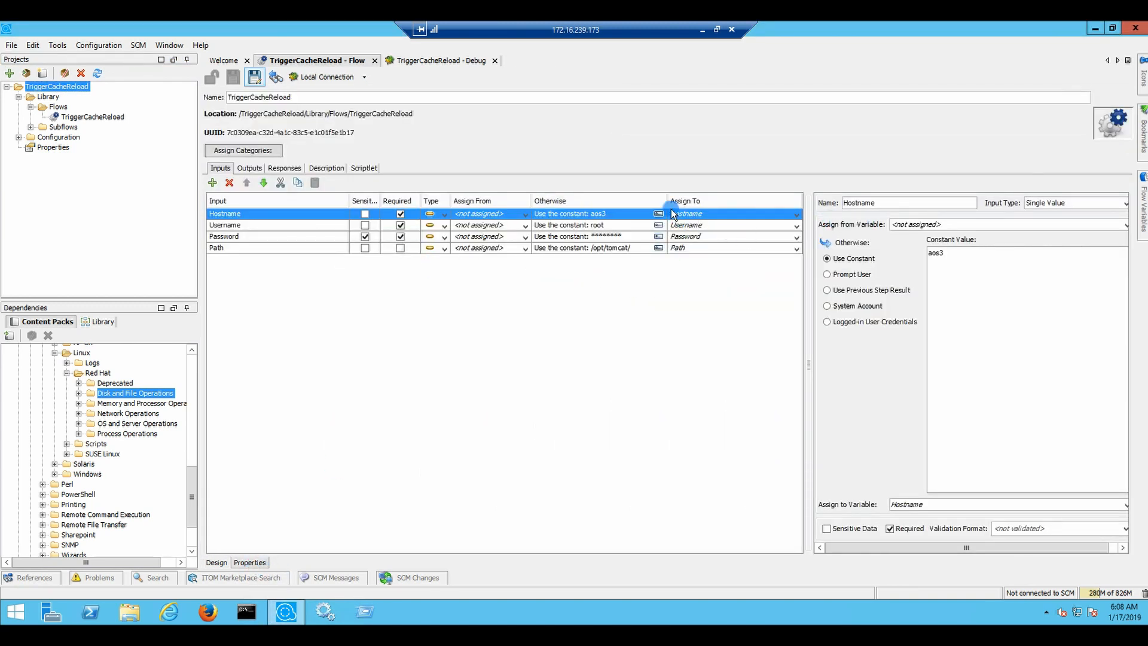
{"action": "left_click", "coordinate": [843, 274]}
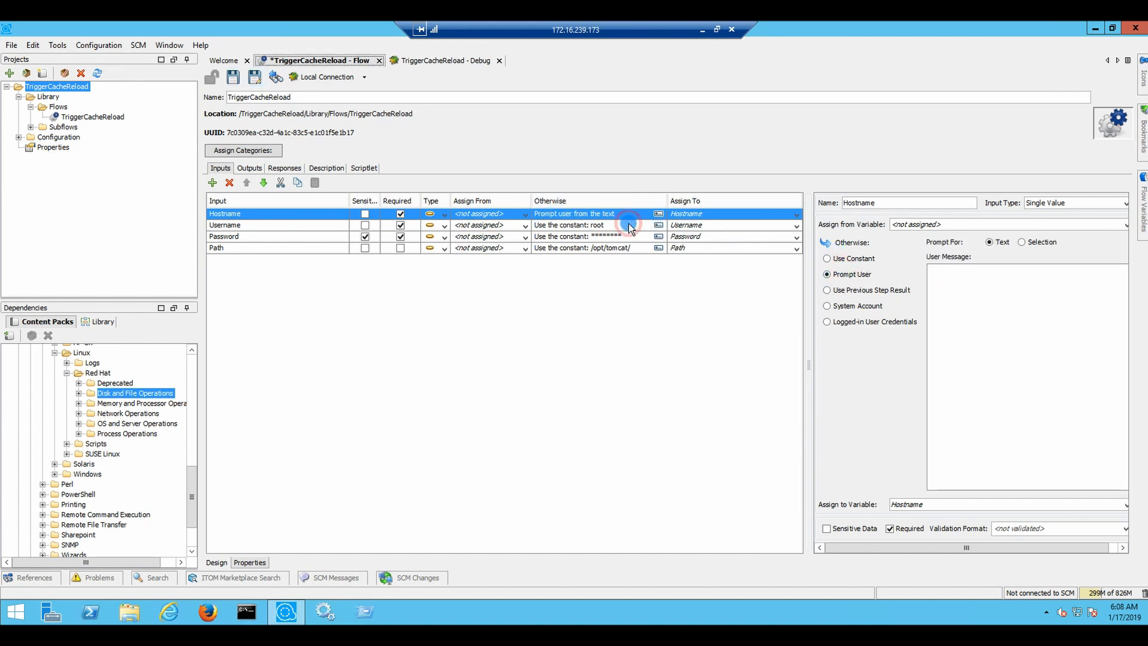
{"action": "left_click", "coordinate": [632, 226]}
{"action": "left_click", "coordinate": [849, 275]}
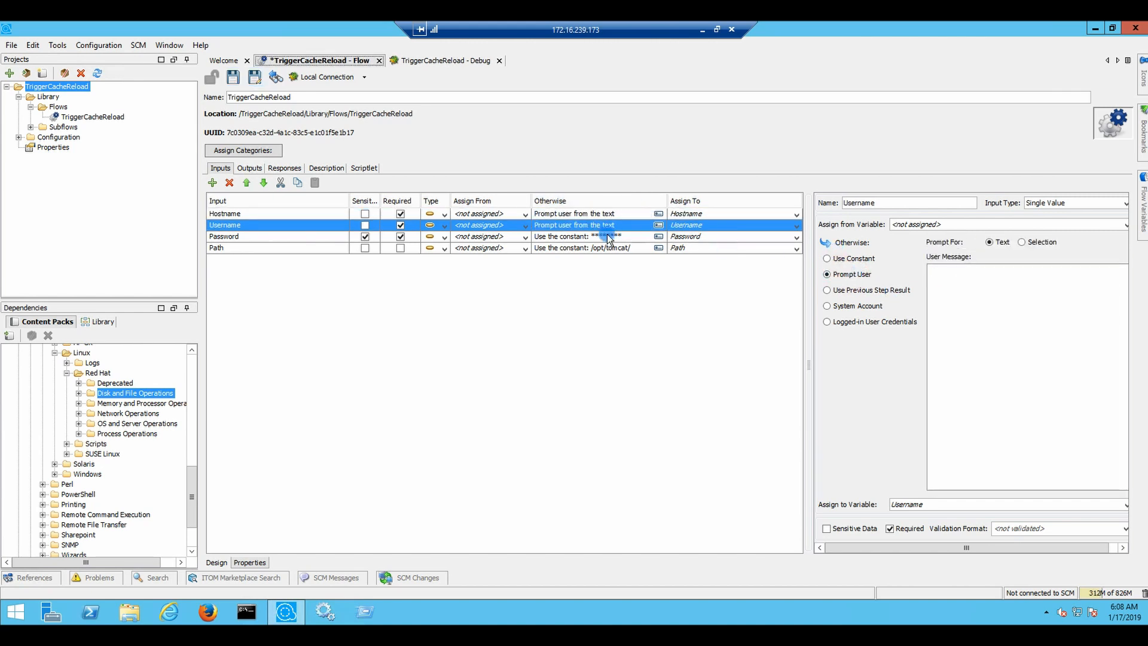
{"action": "left_click", "coordinate": [587, 237]}
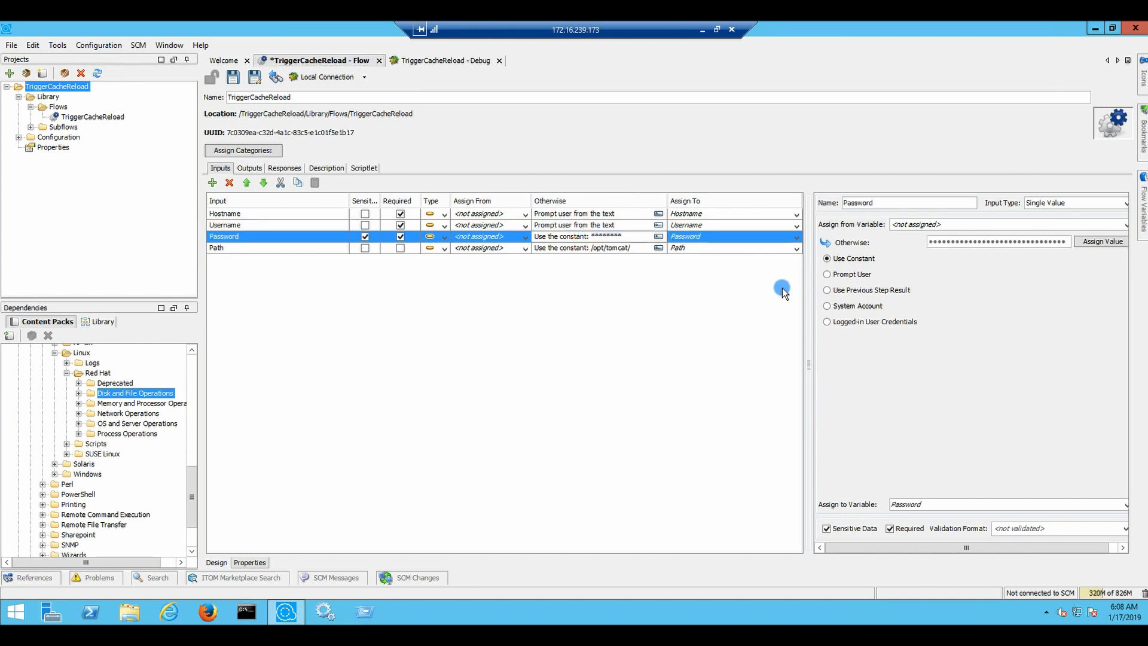
{"action": "left_click", "coordinate": [844, 274]}
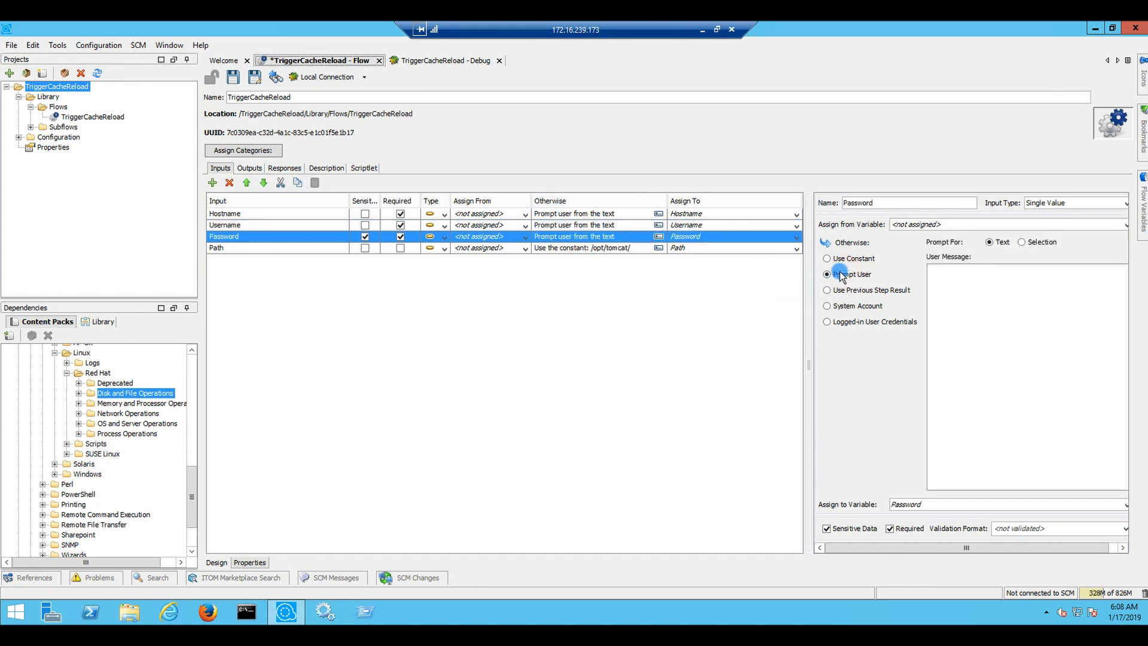
{"action": "left_click", "coordinate": [231, 77]}
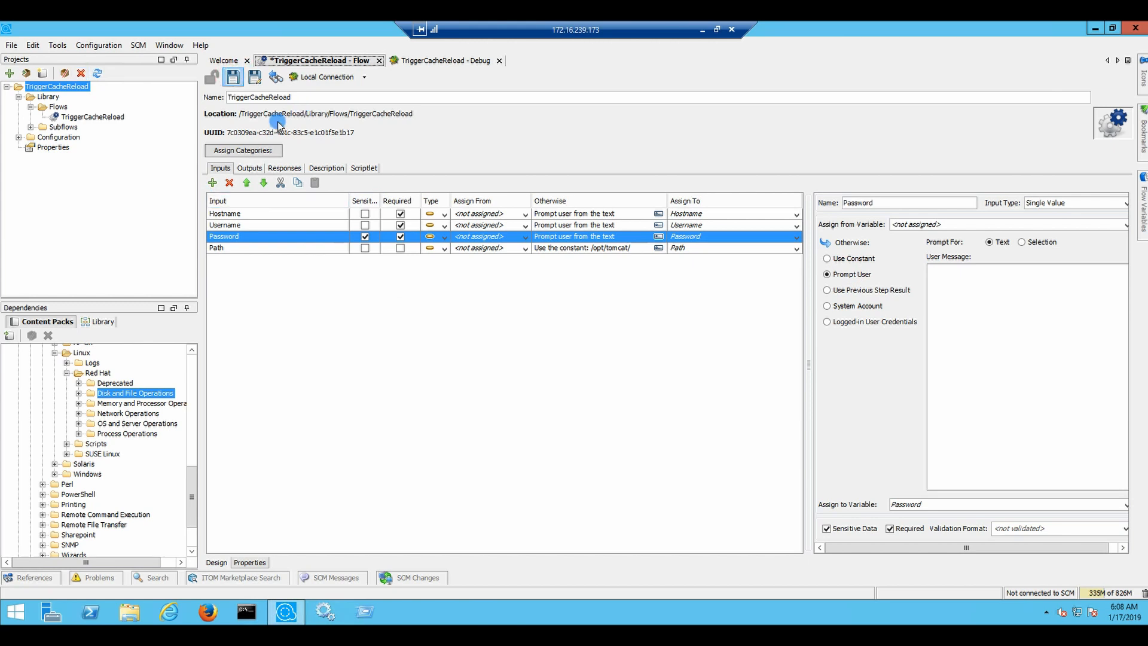
{"action": "right_click", "coordinate": [40, 90]}
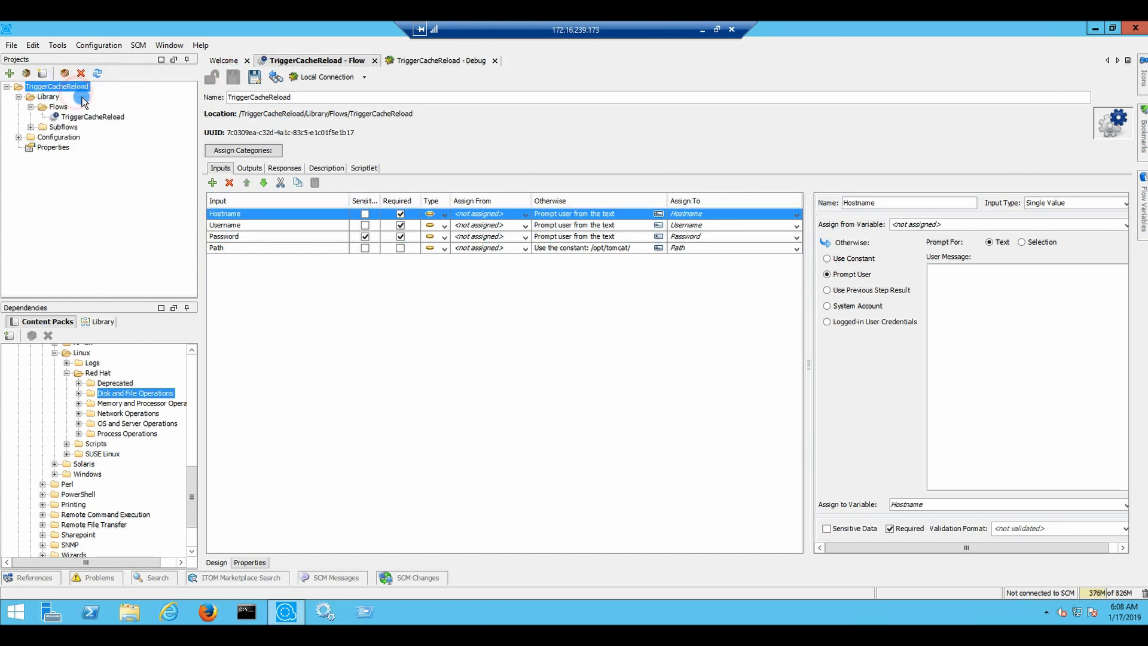
{"action": "left_click", "coordinate": [63, 90]}
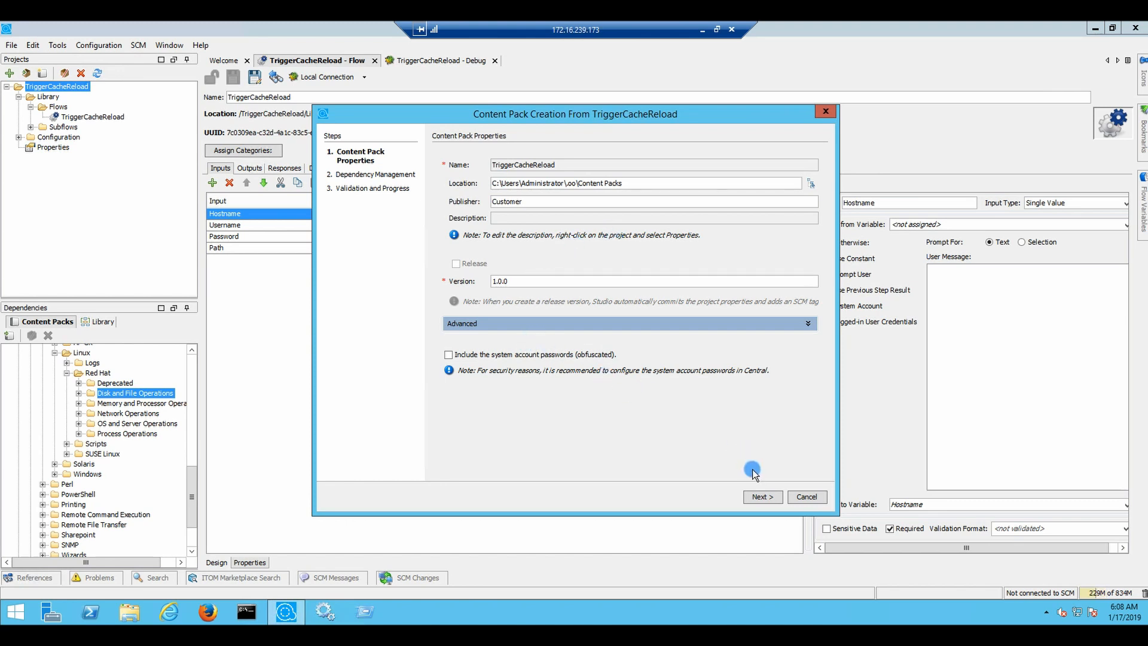
Complete the Content Pack Creation wizard to produce TriggerCacheReload-cp-1.0.0.jar
{"action": "left_click", "coordinate": [759, 496]}
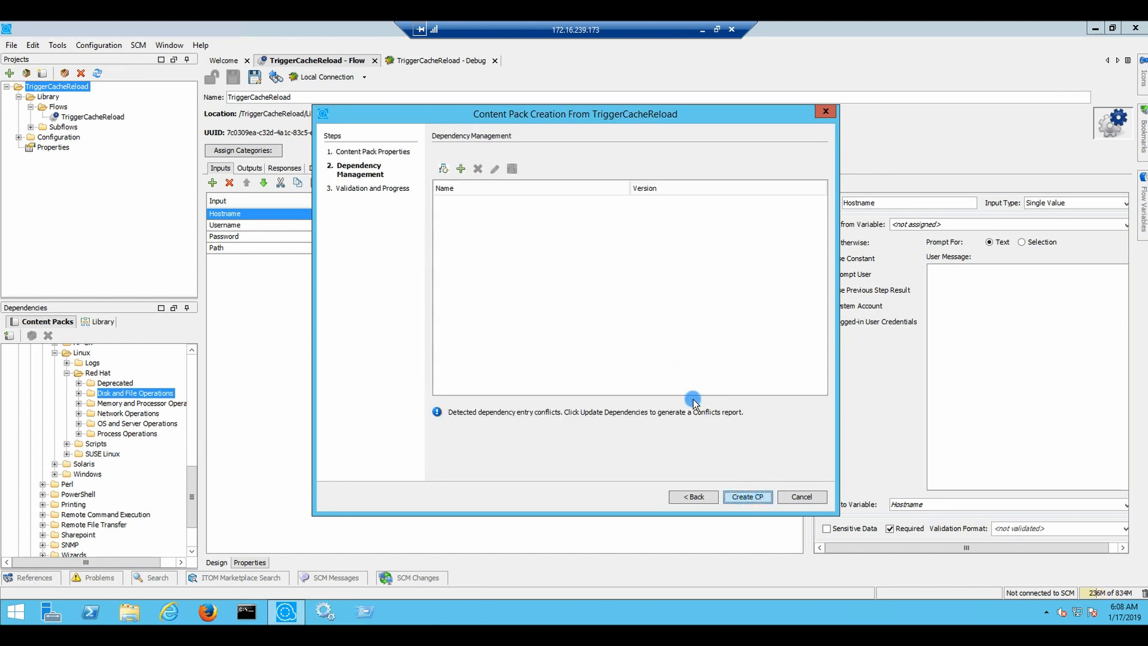
{"action": "left_click", "coordinate": [693, 496]}
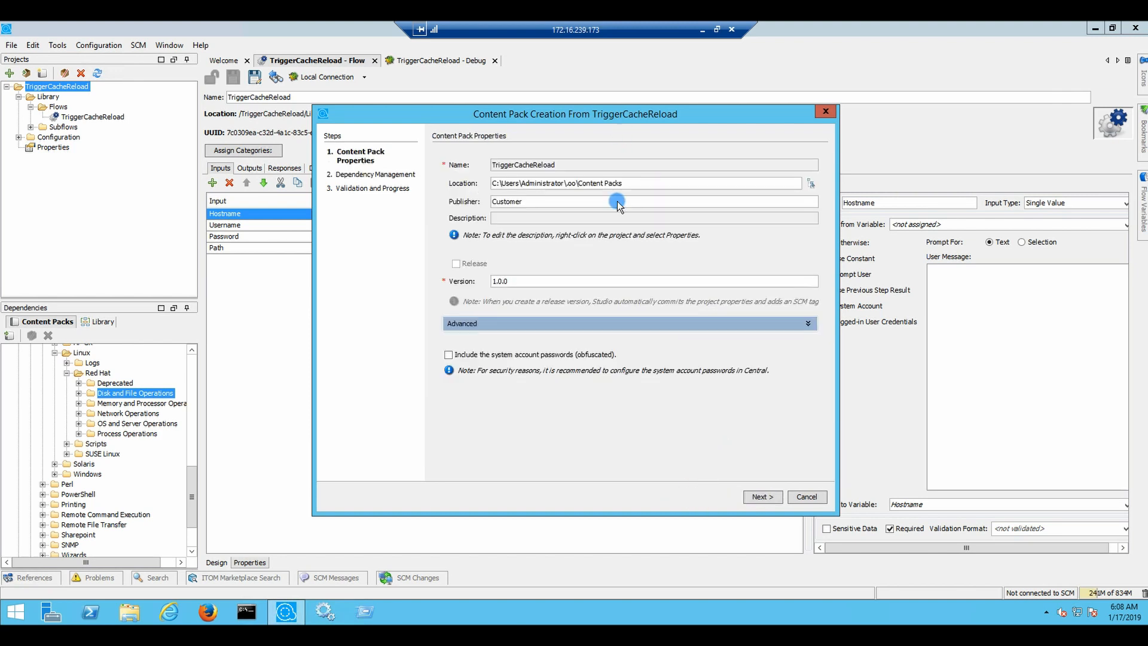
{"action": "left_click", "coordinate": [762, 496]}
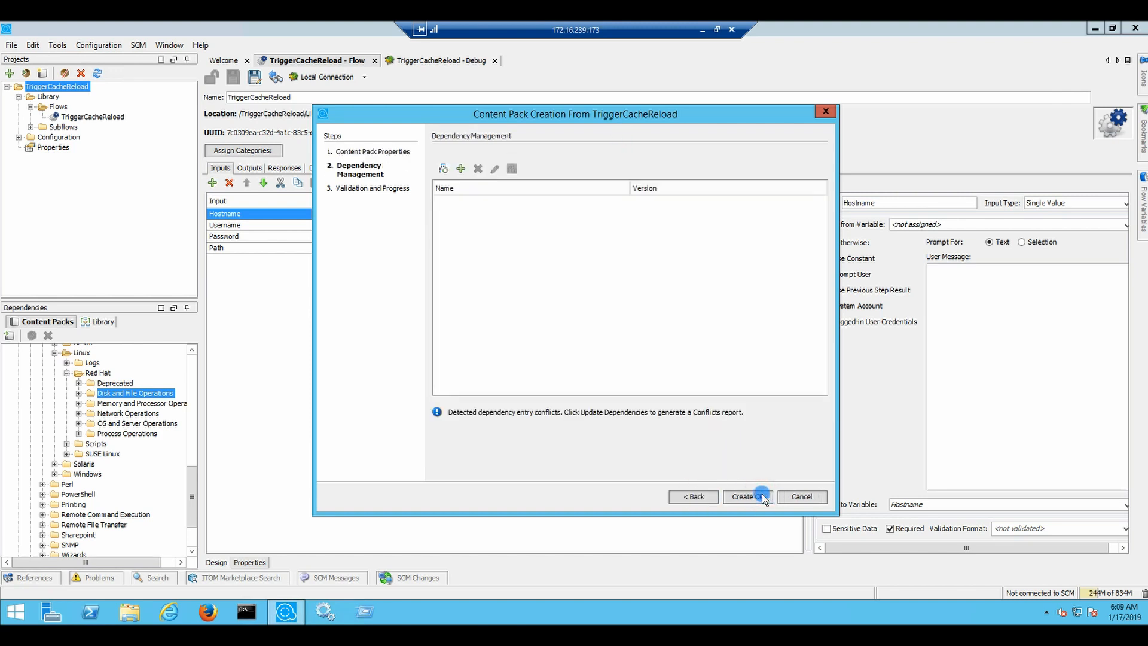
{"action": "left_click", "coordinate": [745, 498]}
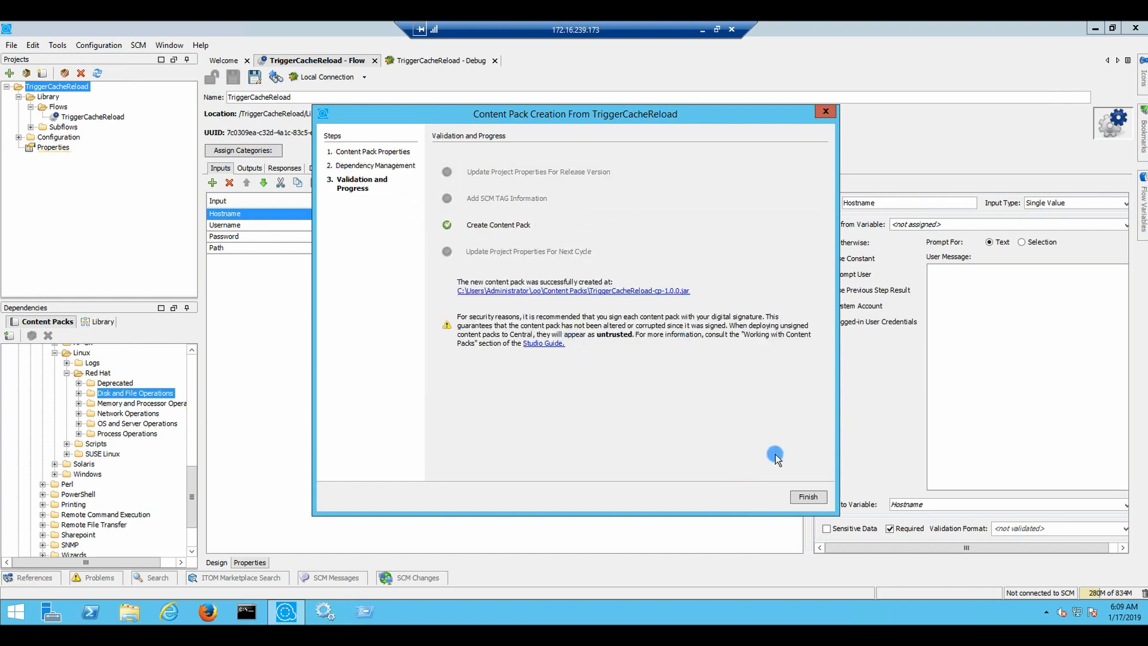
{"action": "left_click", "coordinate": [807, 498]}
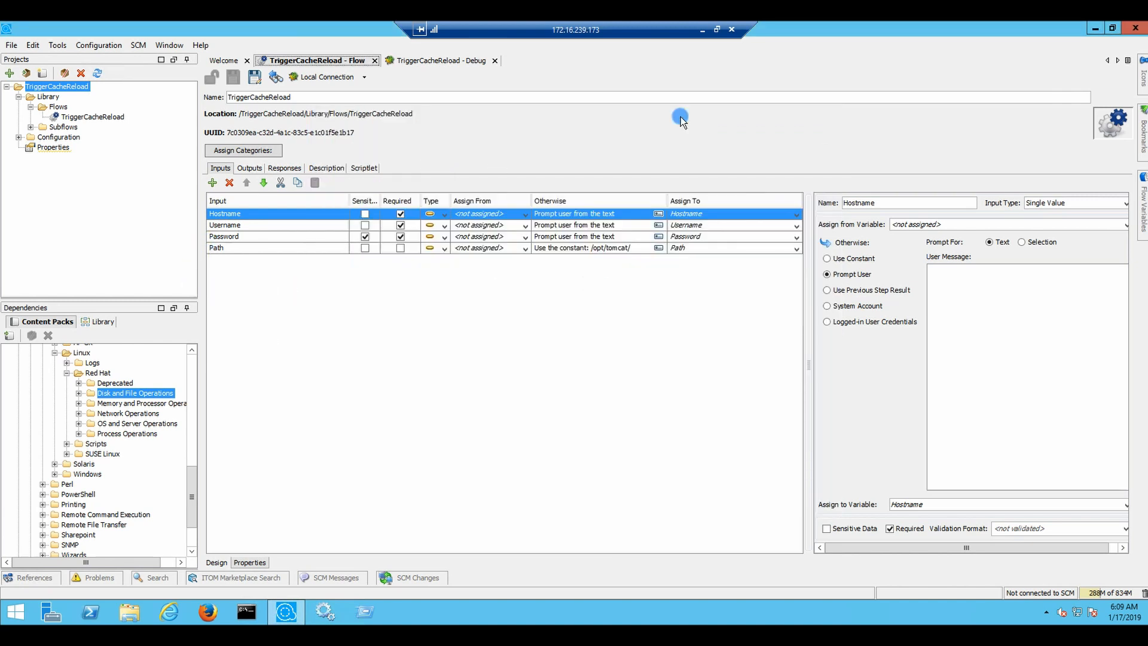
Locate TriggerCacheReload-cp-1.0.0 in C:\Users\Administrator\.oo\Content Packs, then return to Studio
{"action": "left_click", "coordinate": [122, 611]}
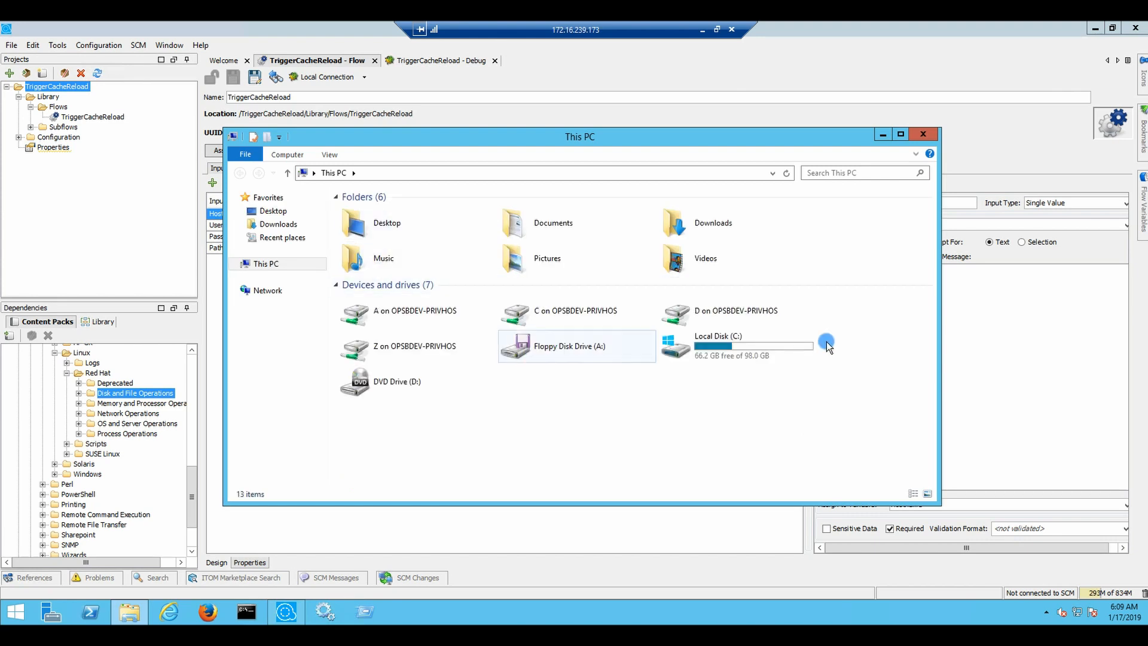
{"action": "double_click", "coordinate": [750, 352]}
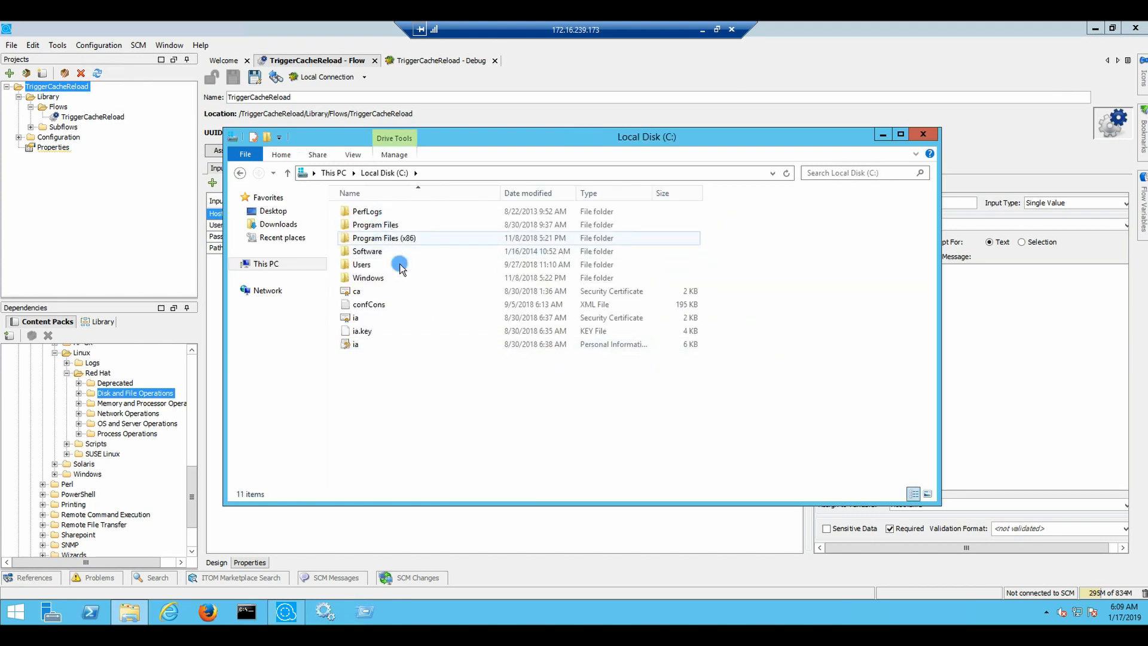
{"action": "double_click", "coordinate": [377, 264]}
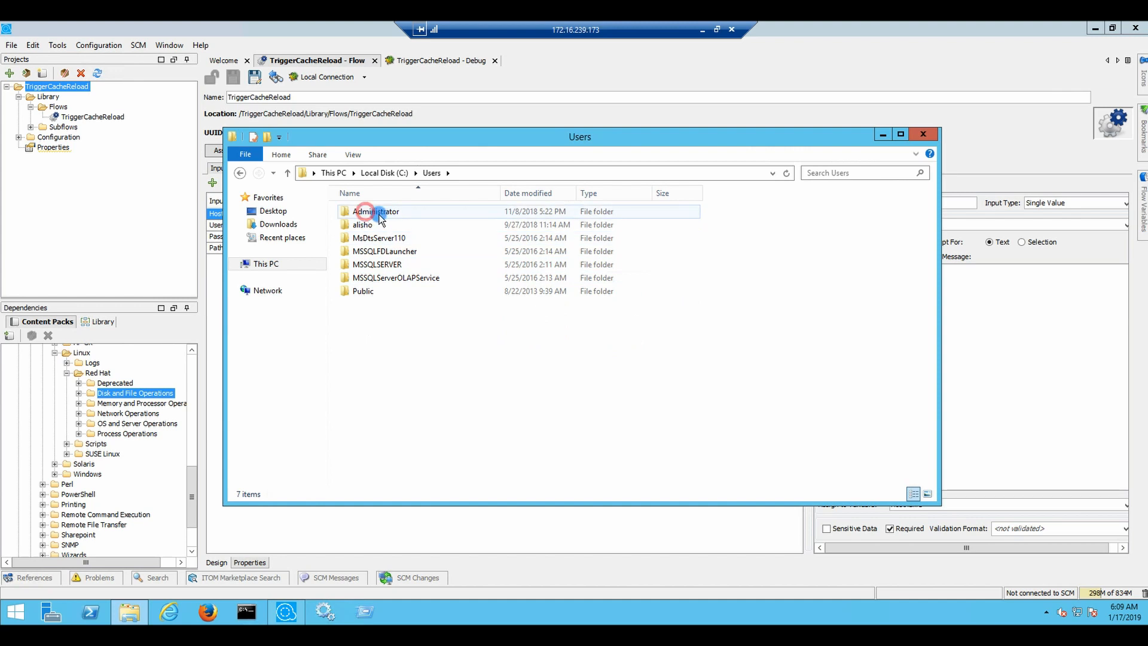
{"action": "double_click", "coordinate": [368, 214]}
{"action": "double_click", "coordinate": [367, 225]}
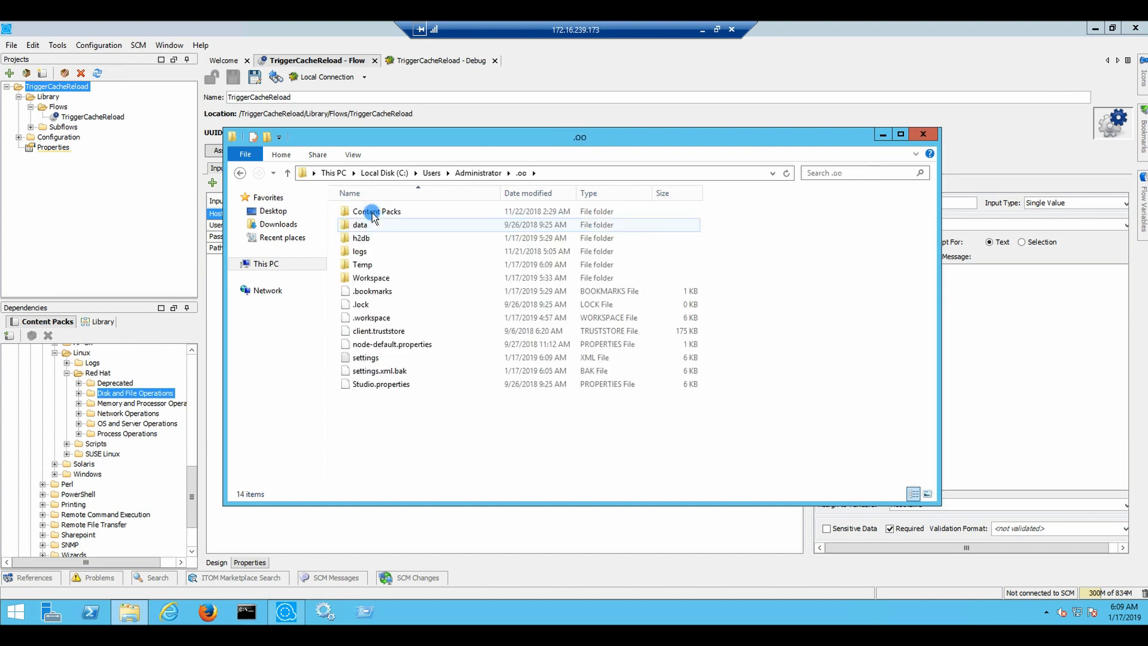
{"action": "double_click", "coordinate": [366, 210]}
{"action": "left_click", "coordinate": [415, 229]}
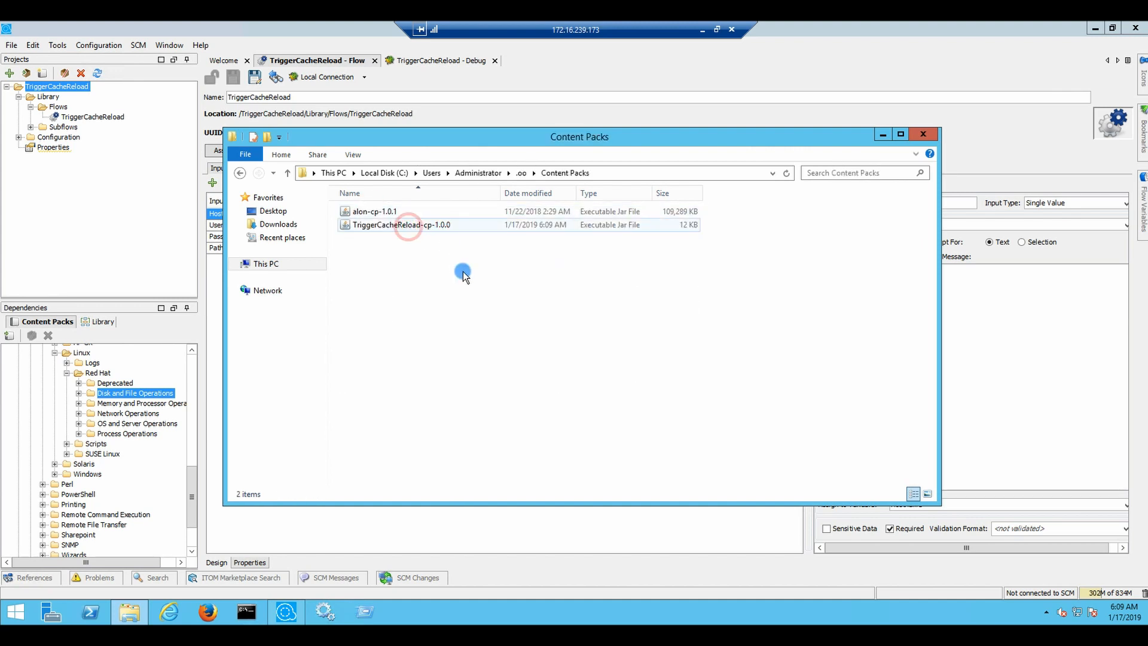
{"action": "left_click", "coordinate": [704, 38]}
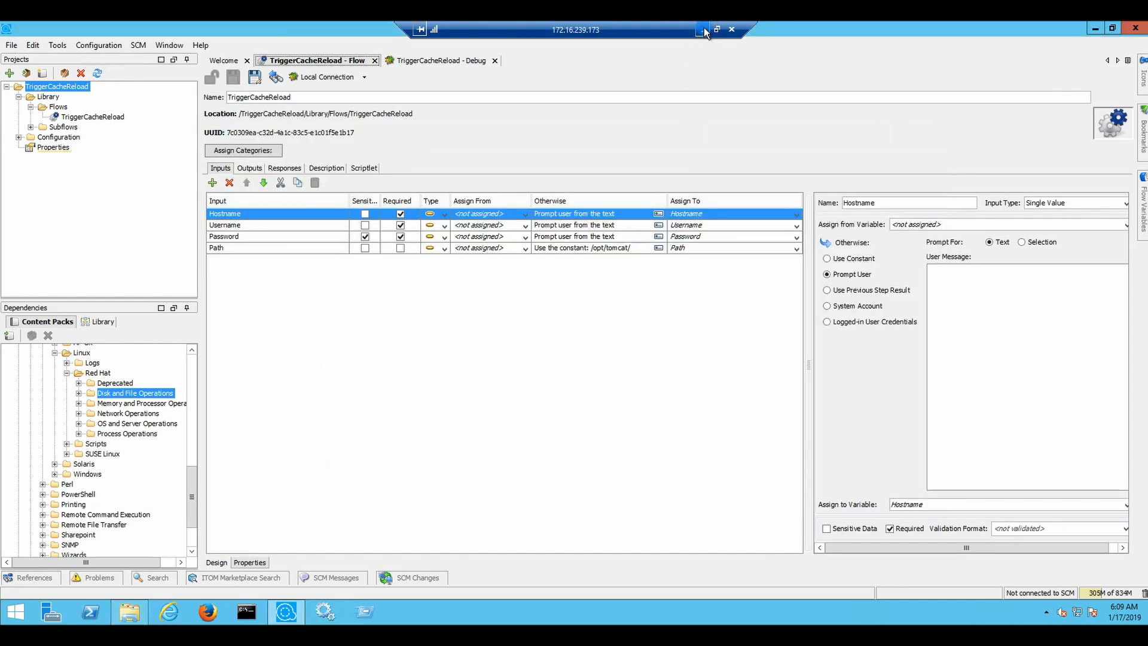
Paste the TriggerCacheReload-cp-1.0.0.jar into the local Downloads folder
{"action": "left_click", "coordinate": [703, 29]}
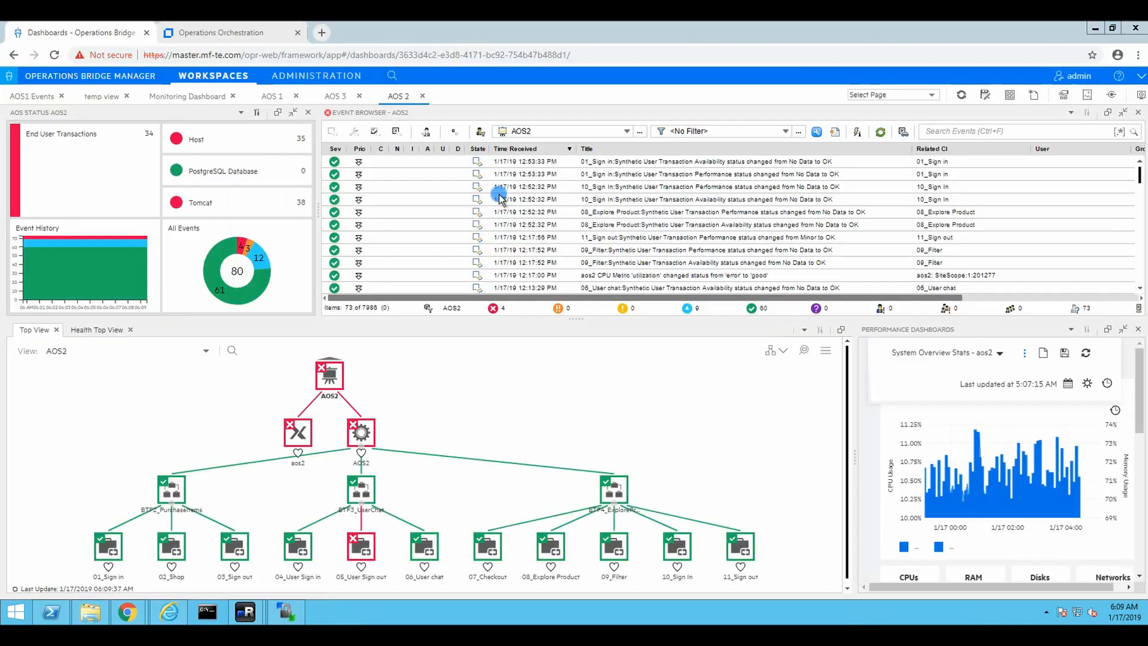
{"action": "left_click", "coordinate": [89, 612]}
{"action": "left_click", "coordinate": [476, 410]}
{"action": "key", "text": "ctrl+v"}
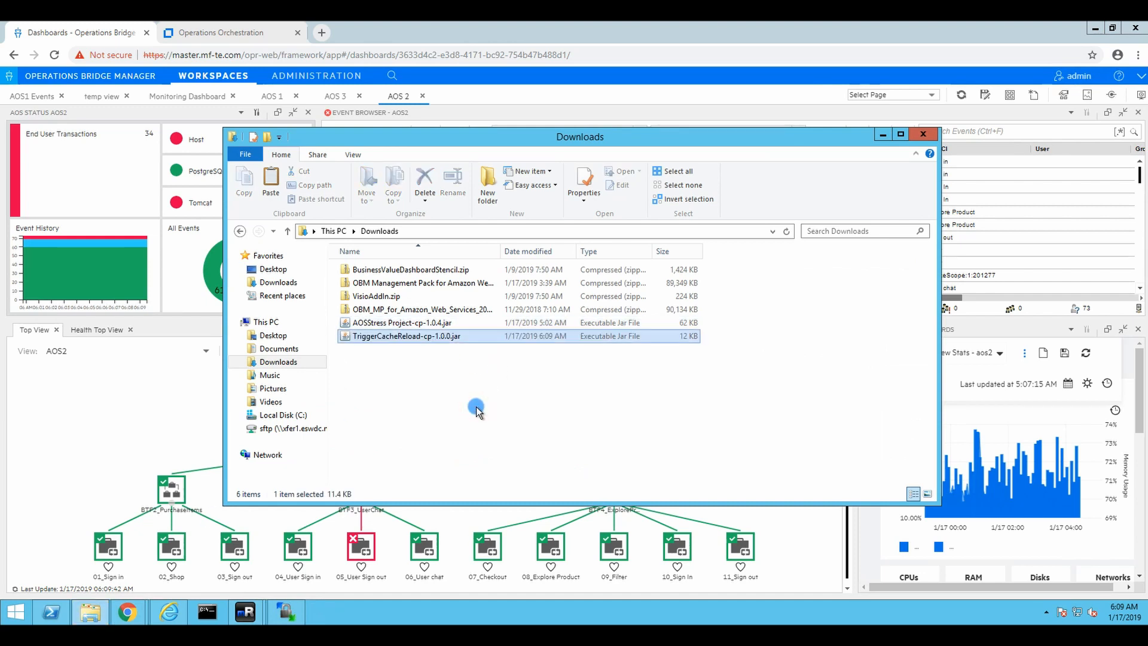
Confirm the leftover cancel prompt with OK and close the Downloads window
{"action": "left_click", "coordinate": [137, 605]}
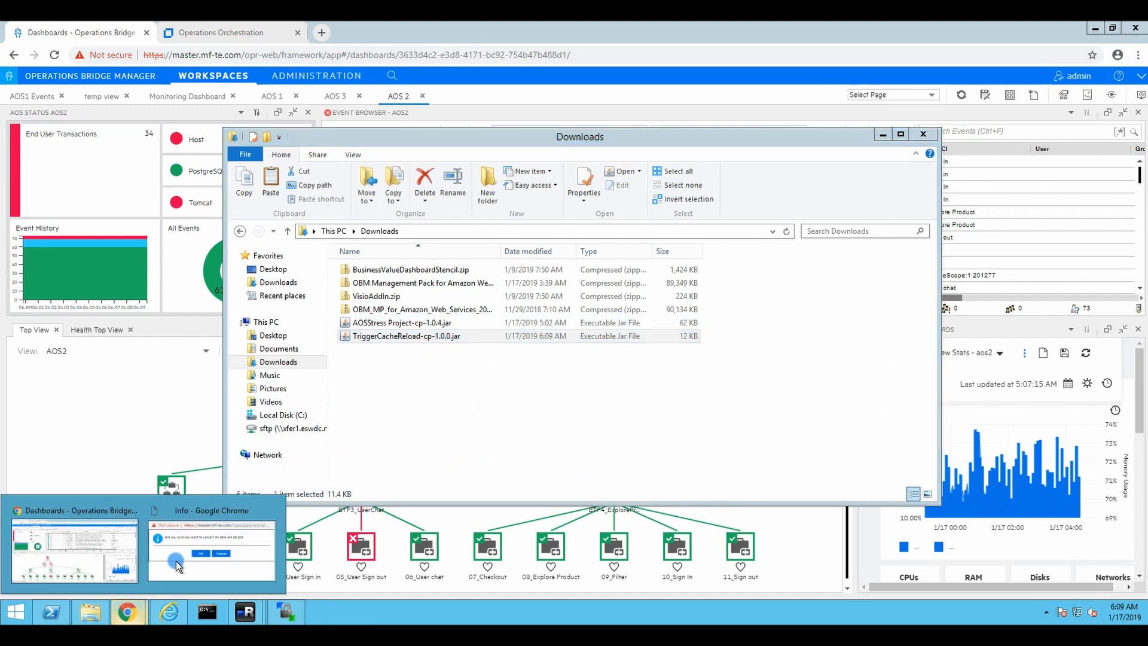
{"action": "left_click", "coordinate": [181, 557]}
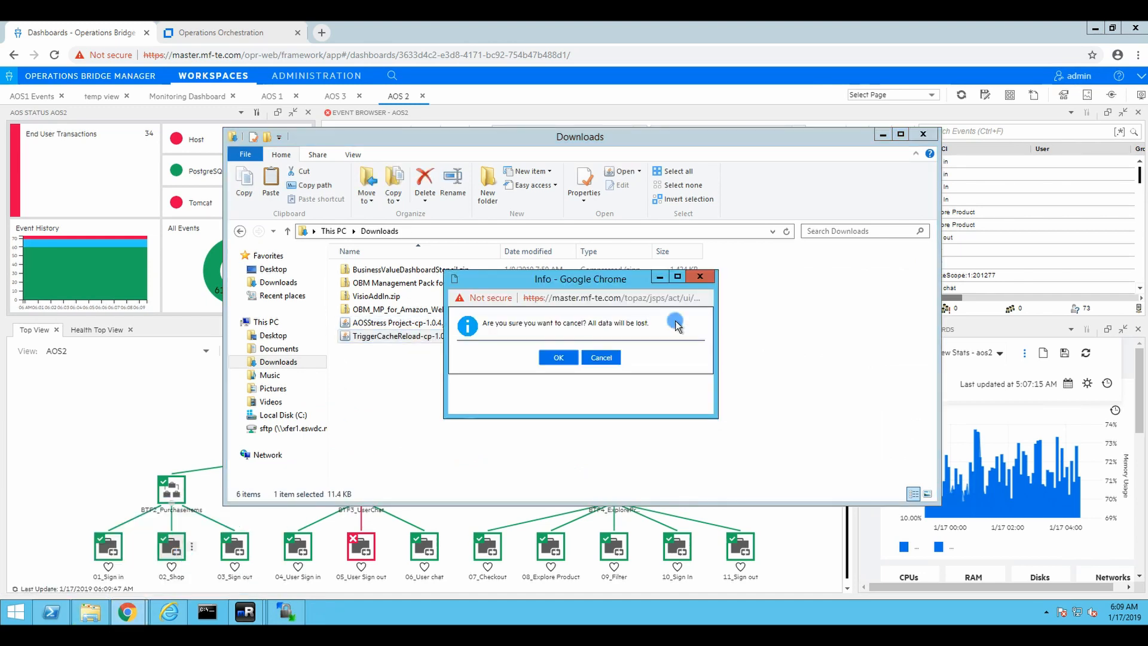
{"action": "left_click", "coordinate": [562, 362]}
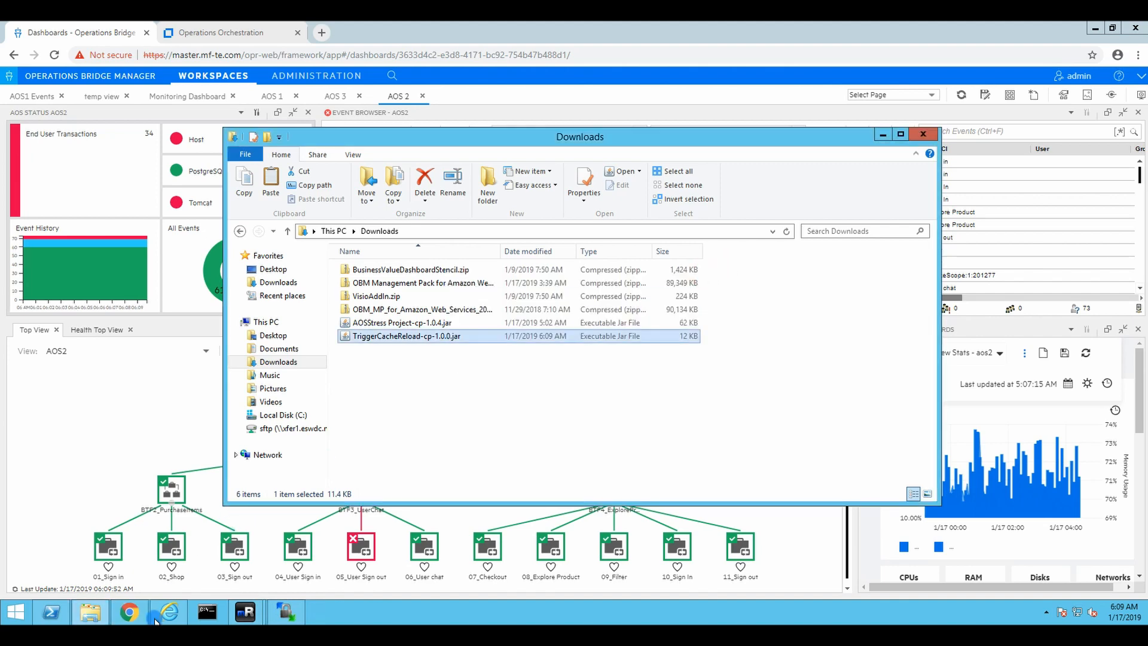
{"action": "left_click", "coordinate": [129, 611]}
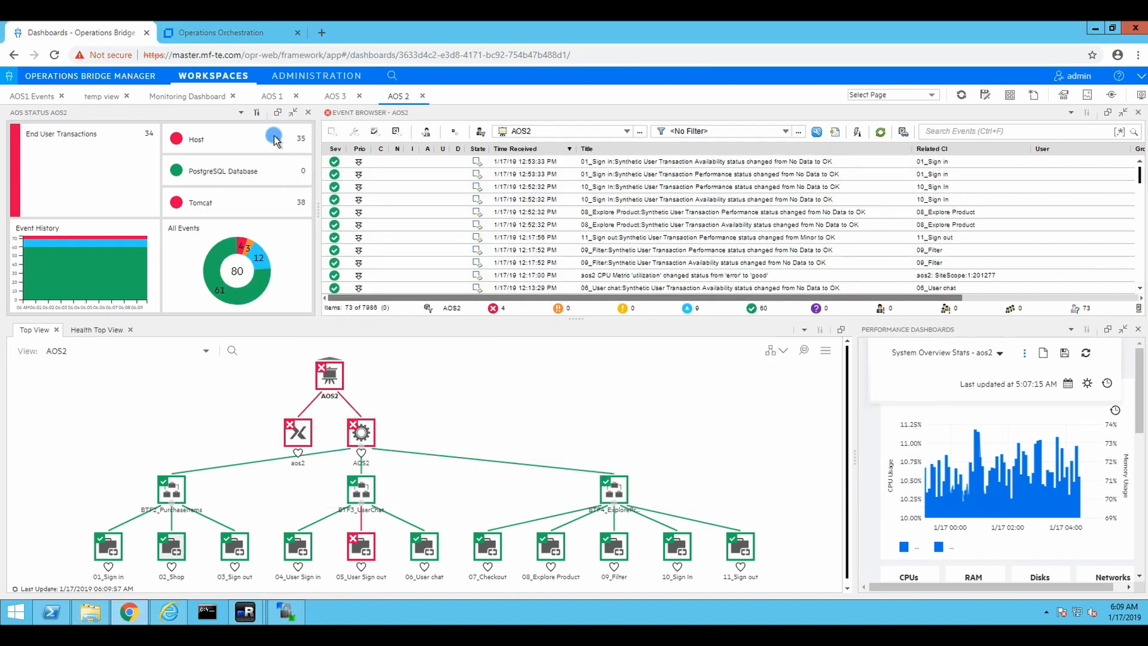
{"action": "left_click", "coordinate": [229, 33]}
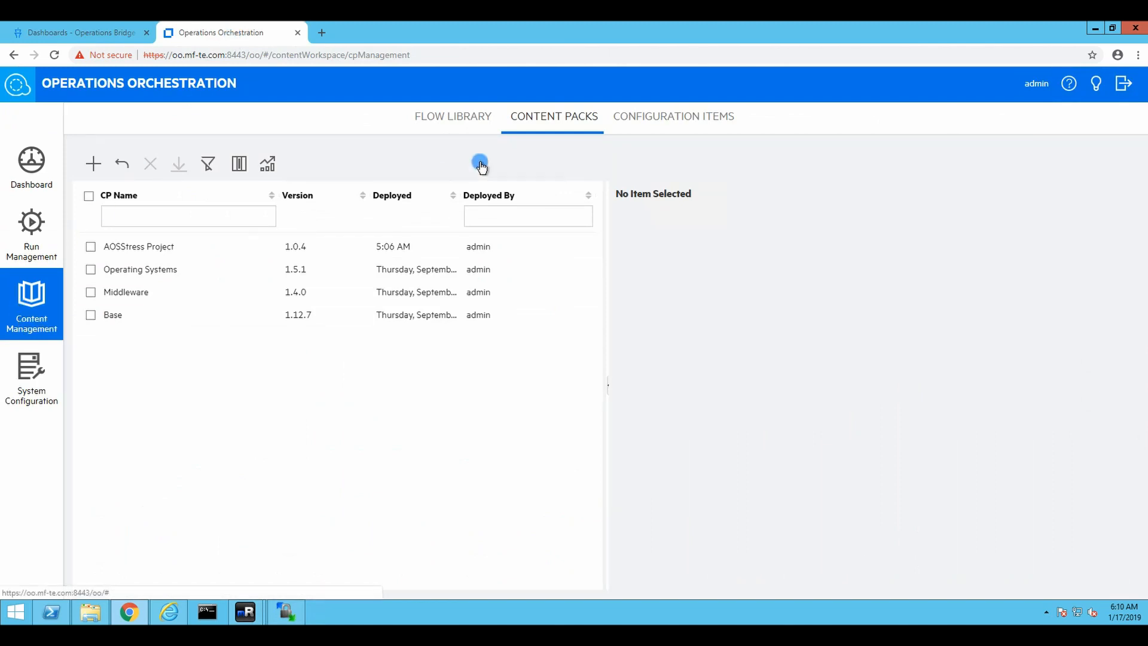
{"action": "left_click", "coordinate": [92, 164]}
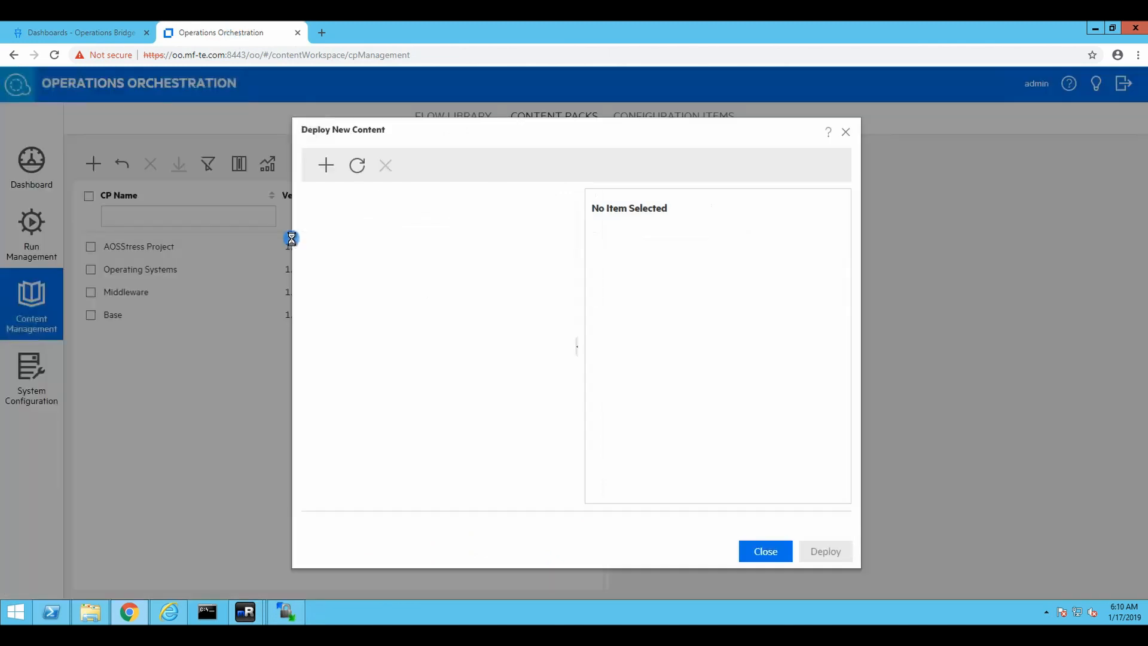
{"action": "left_click", "coordinate": [689, 142]}
{"action": "left_click", "coordinate": [330, 167]}
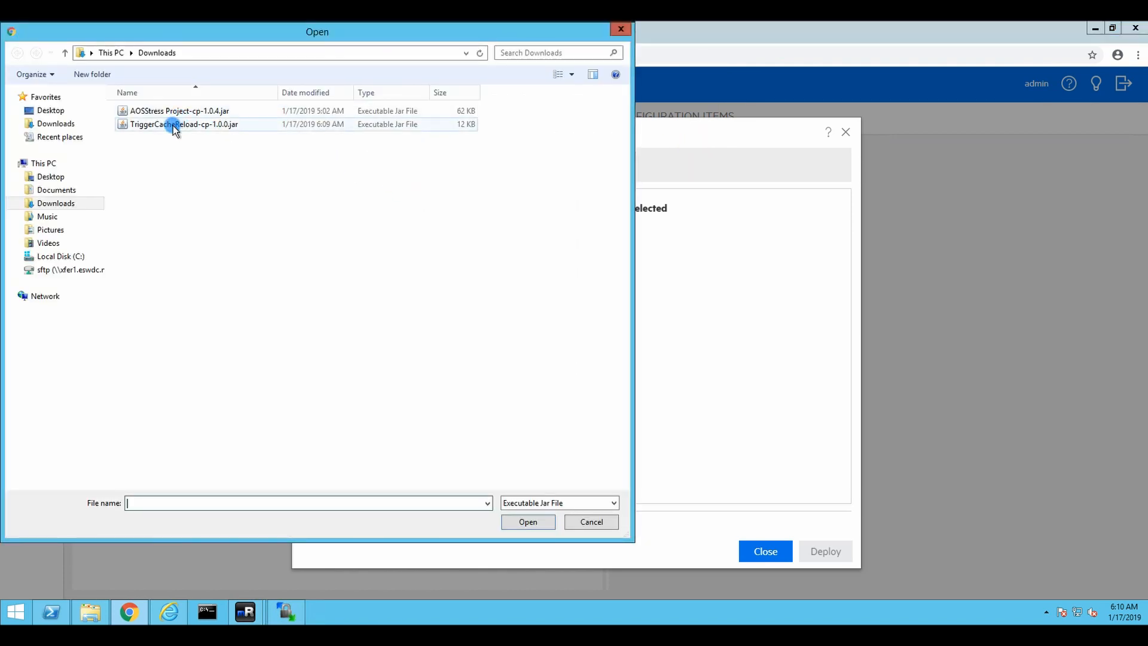
{"action": "left_click", "coordinate": [178, 125]}
{"action": "left_click", "coordinate": [523, 523]}
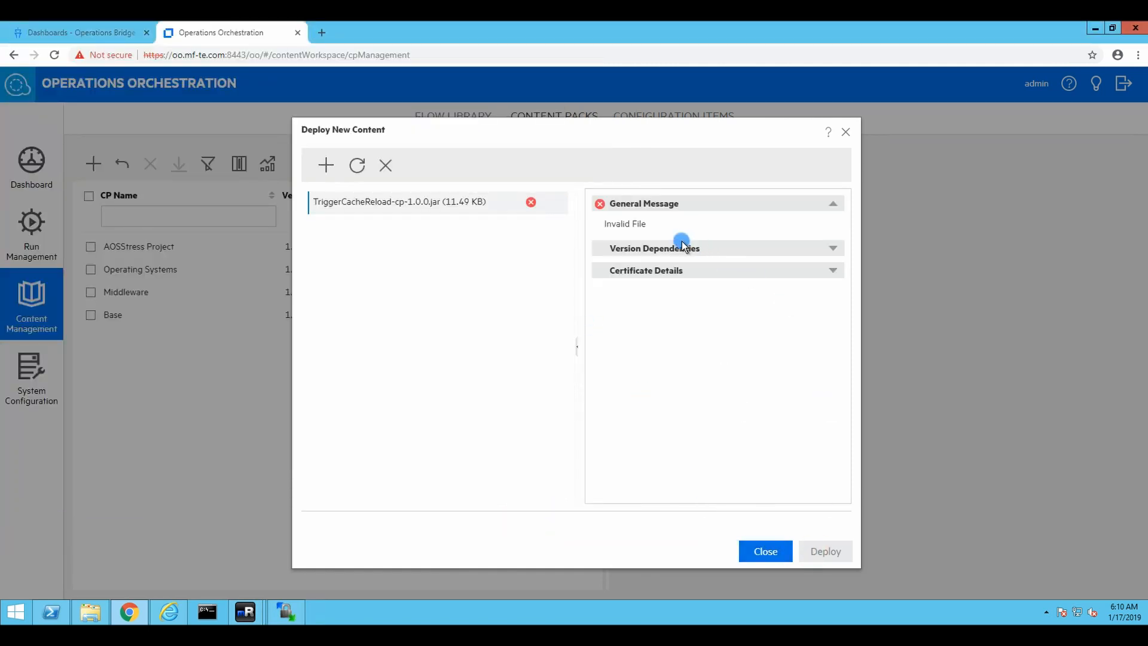
{"action": "left_click", "coordinate": [756, 558]}
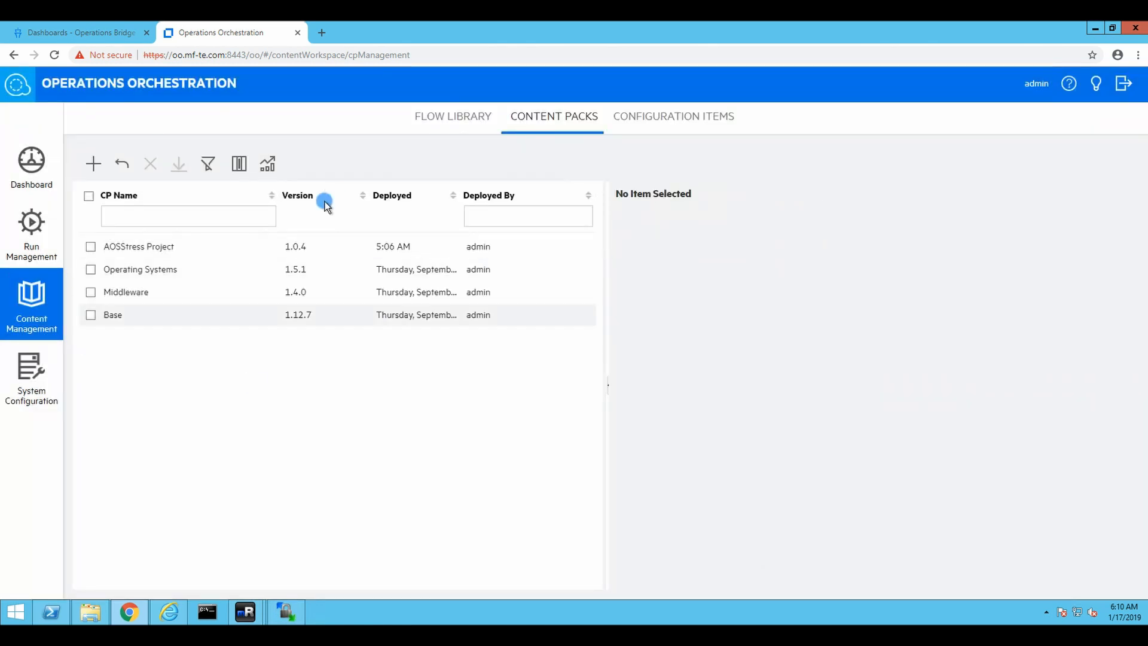
{"action": "left_click", "coordinate": [55, 55]}
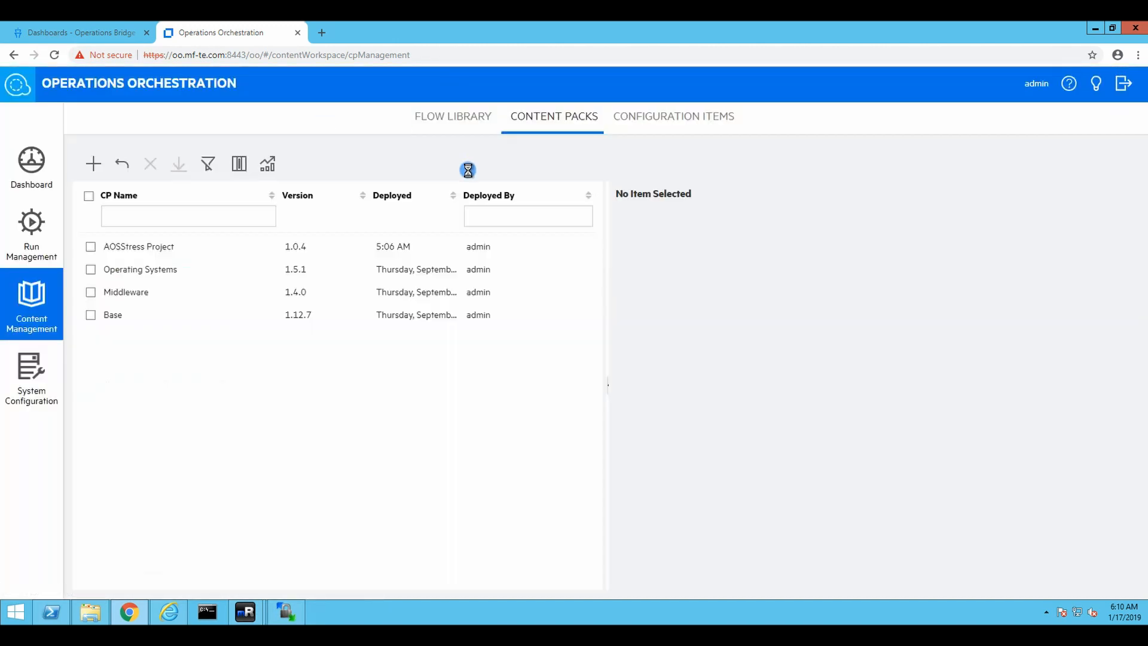
Upload TriggerCacheReload-cp-1.0.0.jar from Downloads, deploy it, and close the deploy window
{"action": "left_click", "coordinate": [93, 163]}
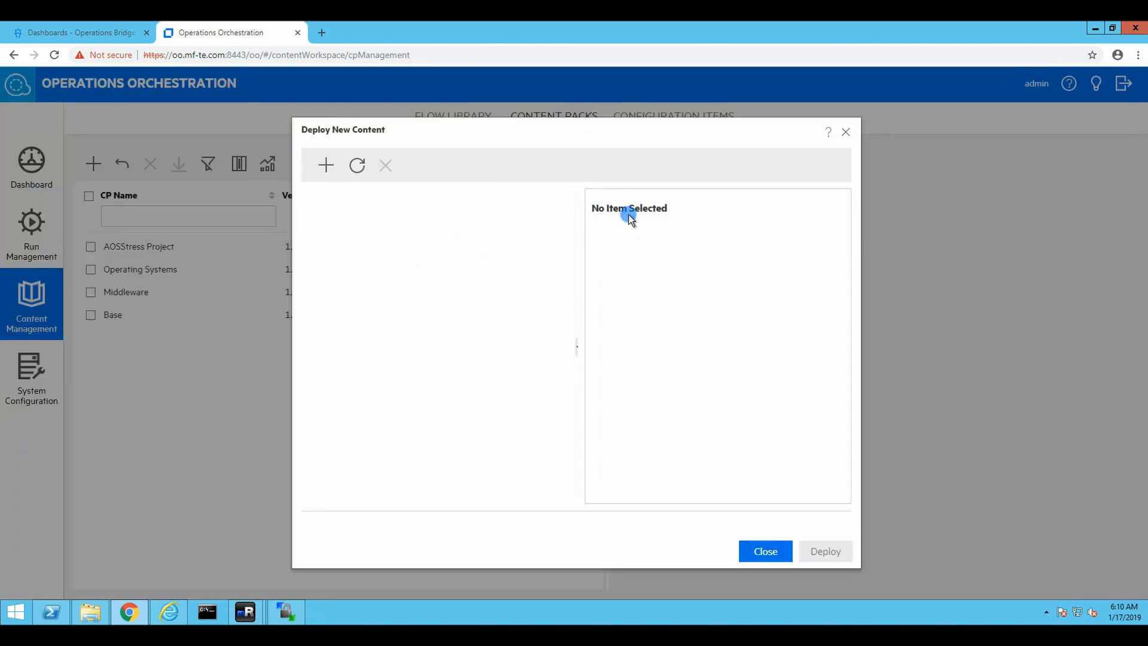
{"action": "left_click", "coordinate": [326, 165]}
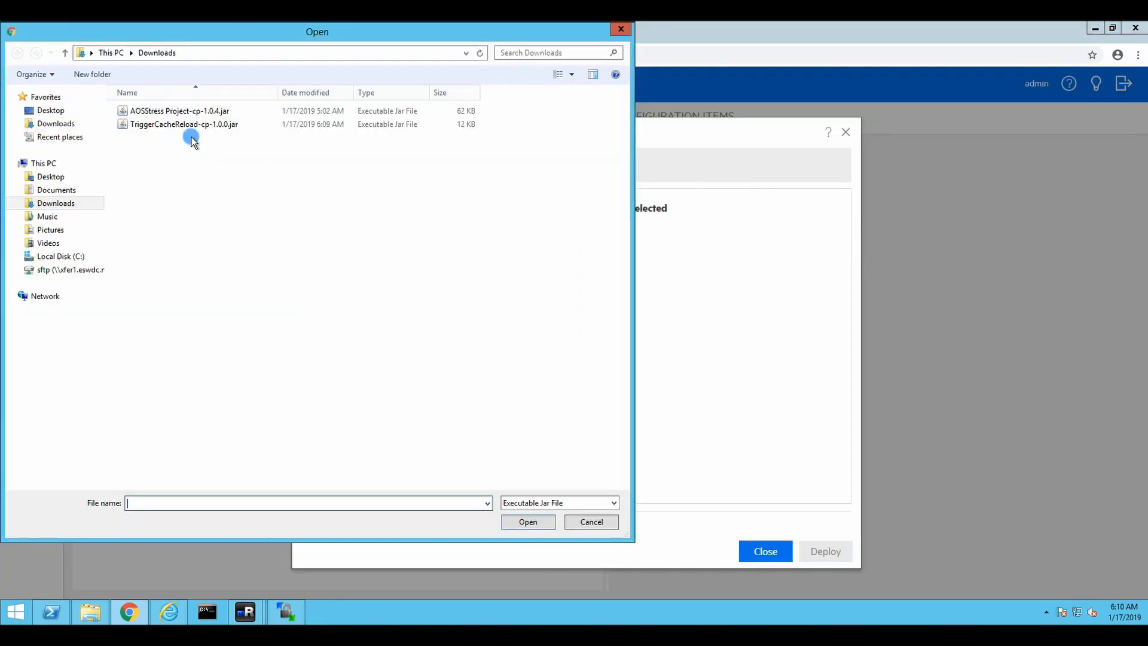
{"action": "left_click", "coordinate": [174, 123]}
{"action": "left_click", "coordinate": [524, 523]}
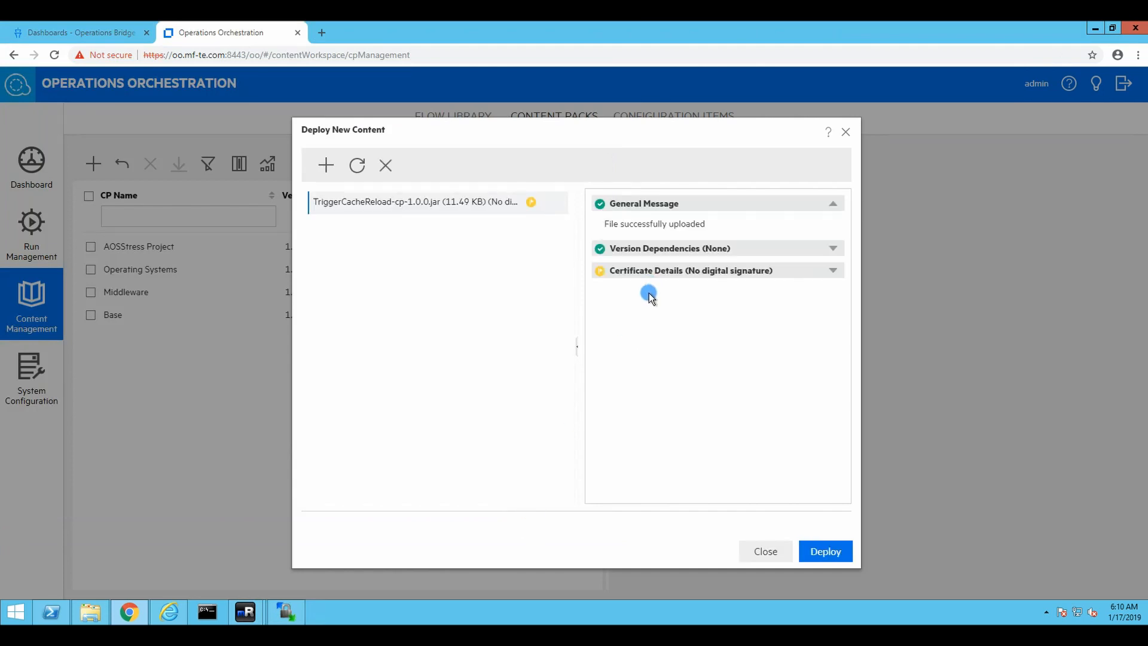
{"action": "left_click", "coordinate": [827, 551]}
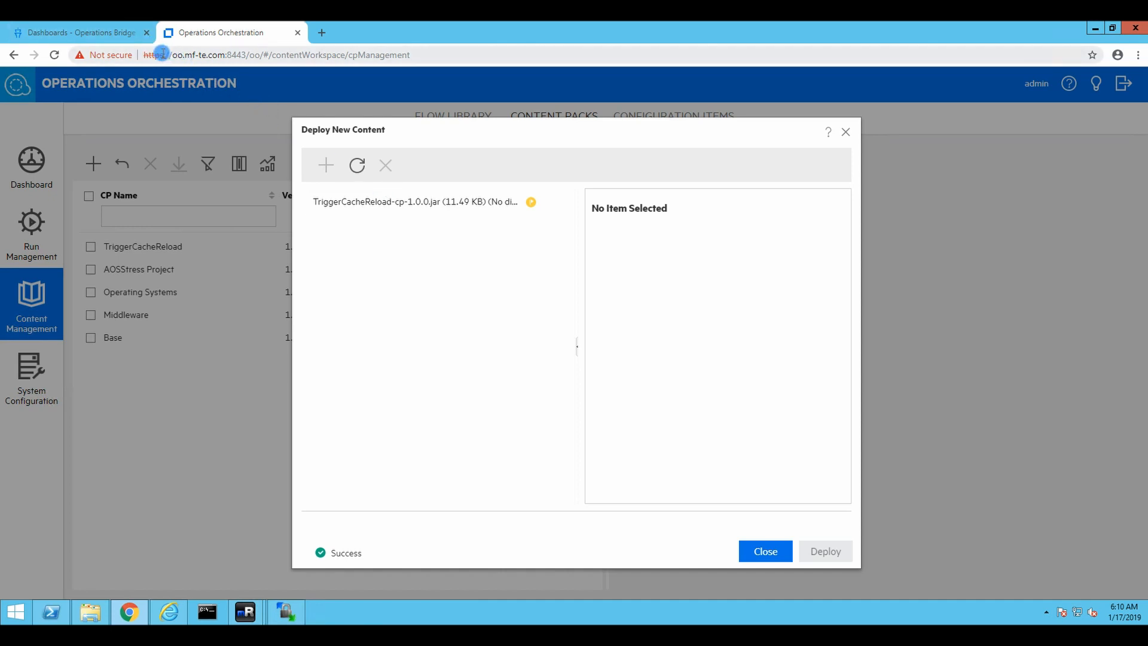
{"action": "left_click", "coordinate": [781, 547]}
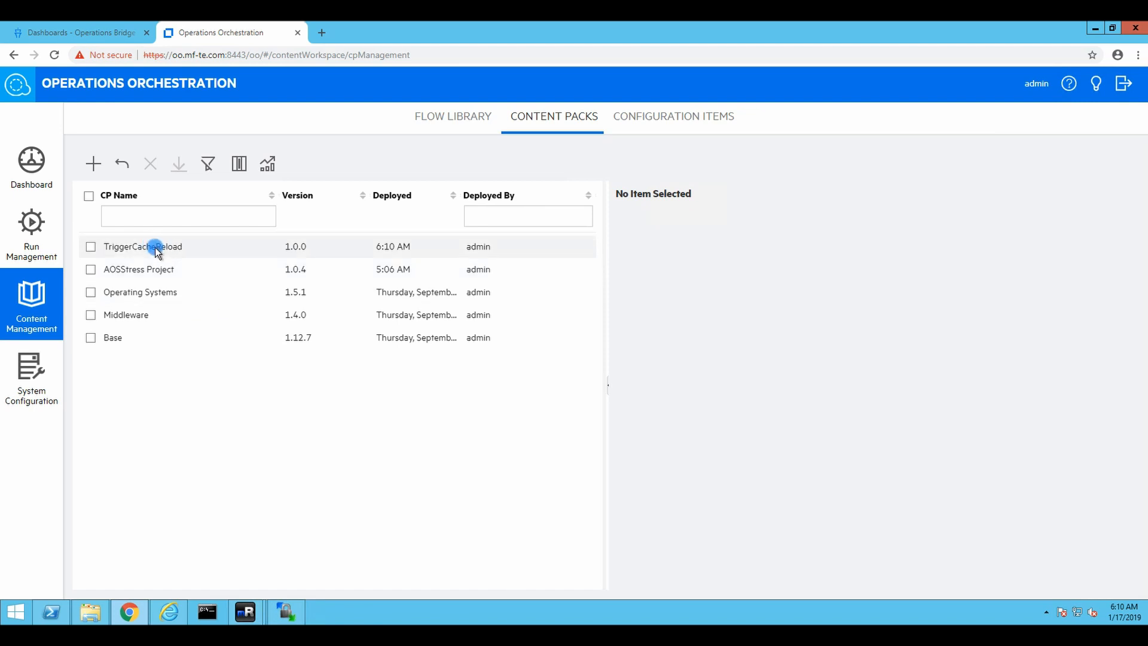
{"action": "left_click", "coordinate": [66, 32]}
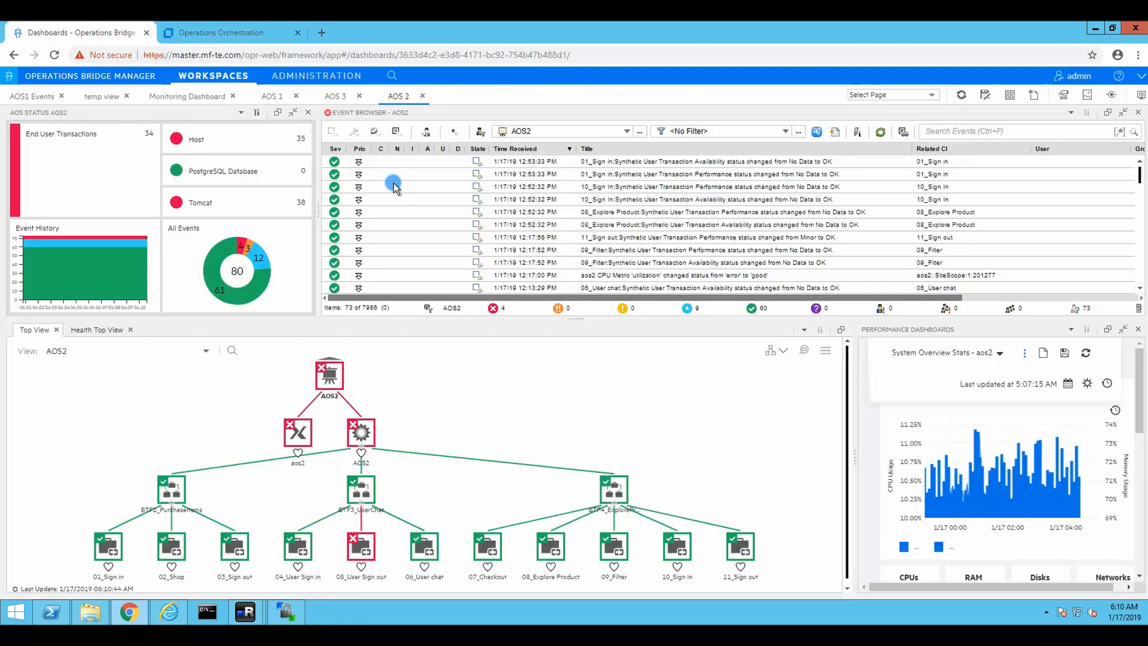
Open the Run Book Mappings page under Administration > Operations Console
{"action": "left_click", "coordinate": [328, 77]}
{"action": "left_click", "coordinate": [494, 160]}
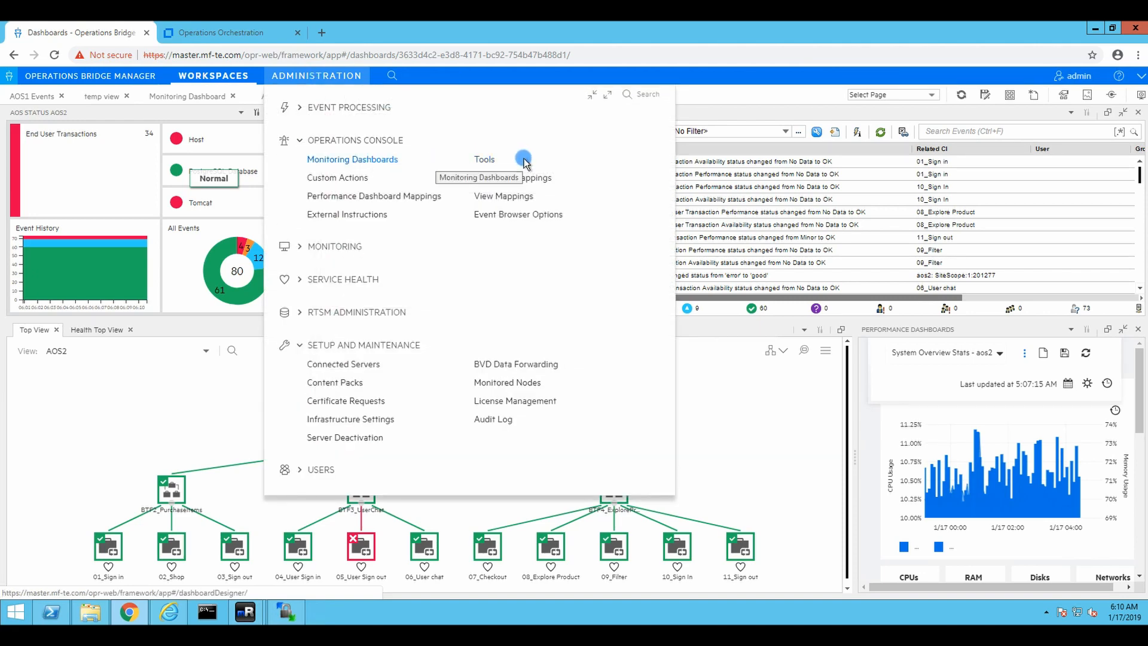
{"action": "left_click", "coordinate": [532, 178]}
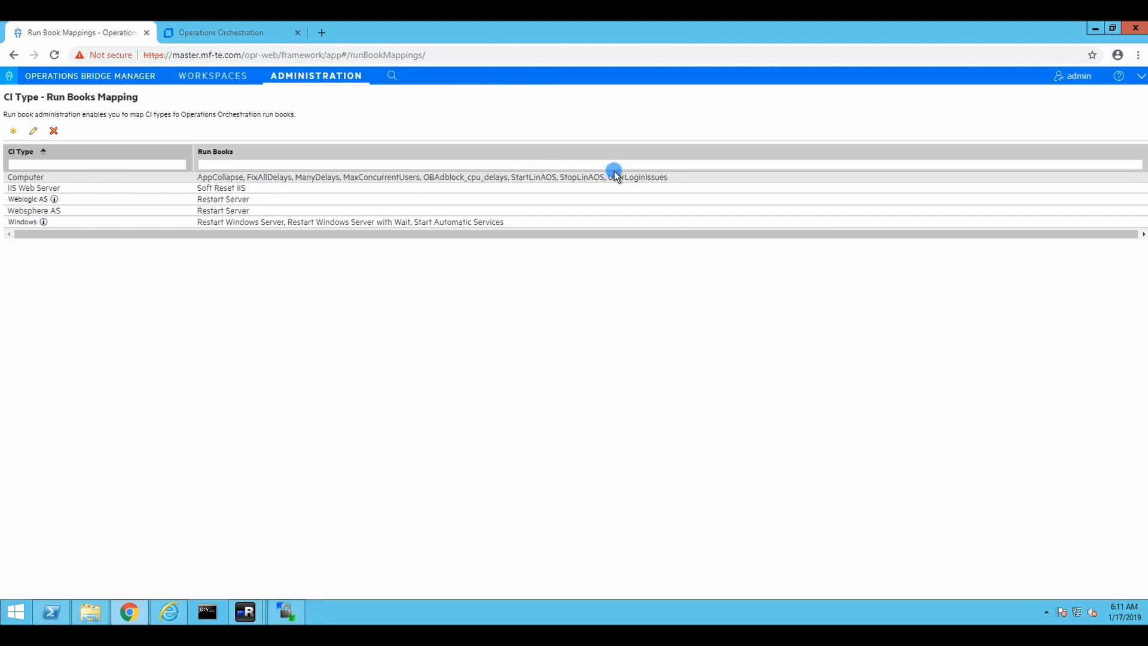
Edit the Computer mapping and add TriggerCacheReload from Library > Flows to the selected run books
{"action": "left_click", "coordinate": [36, 130]}
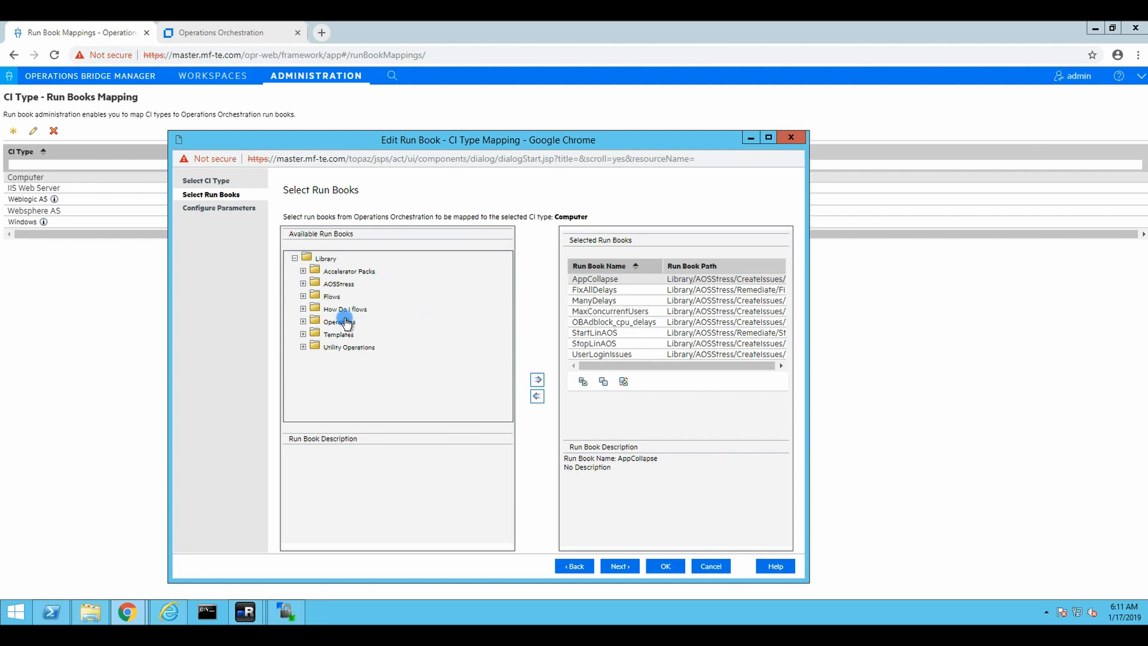
{"action": "left_click", "coordinate": [304, 296]}
{"action": "left_click", "coordinate": [329, 298]}
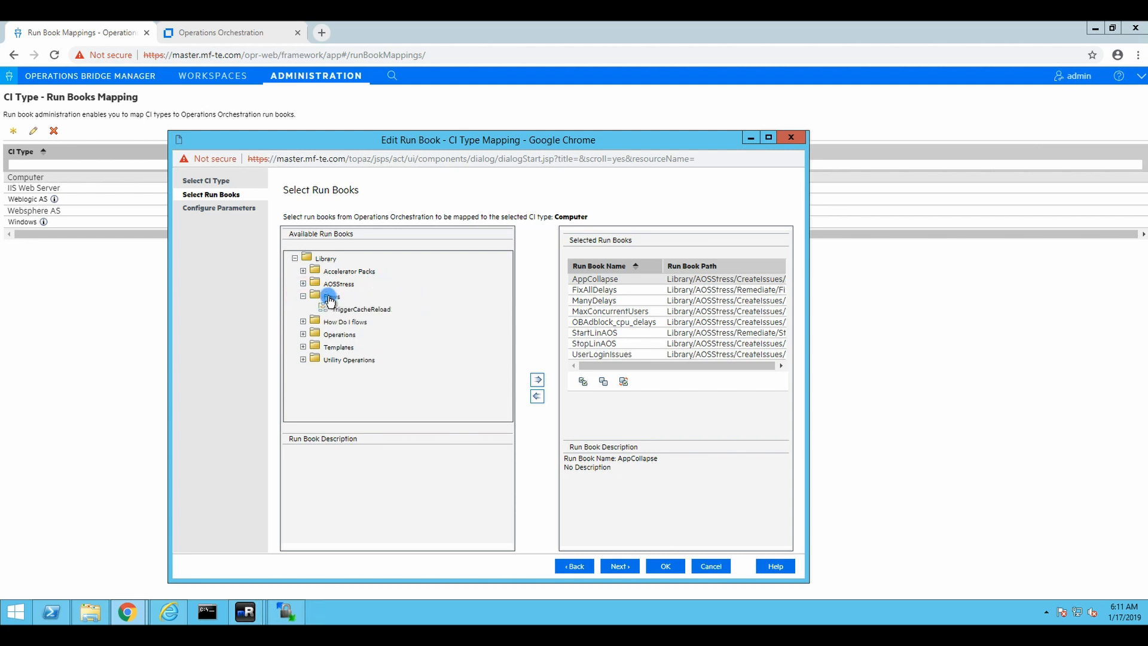
{"action": "left_click", "coordinate": [361, 310]}
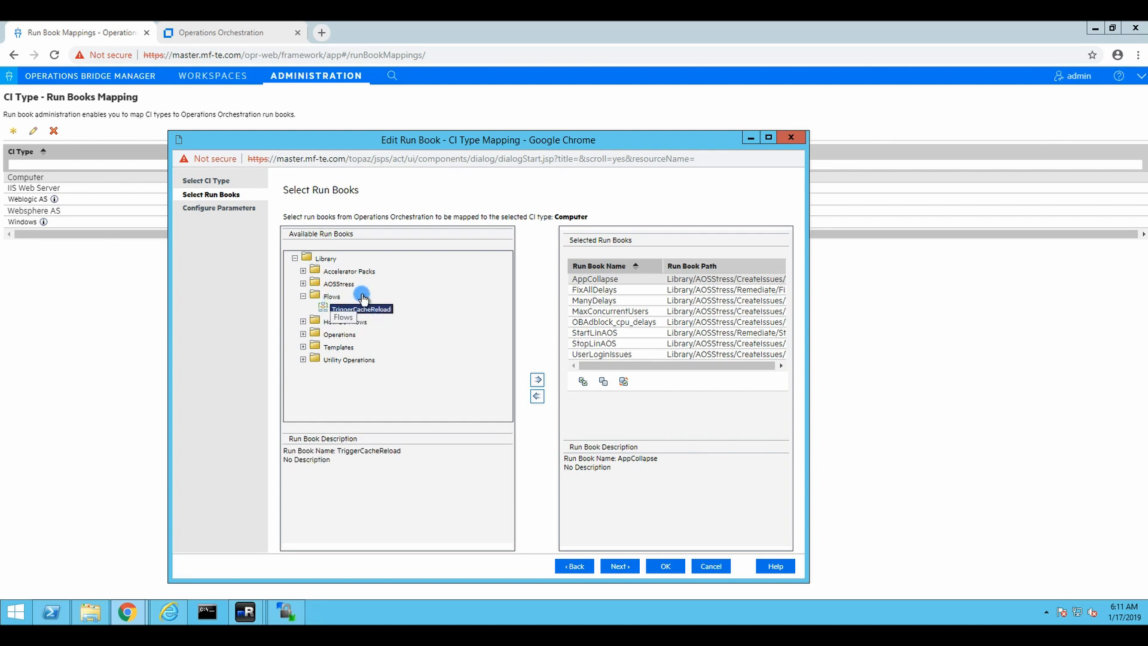
{"action": "left_click", "coordinate": [537, 379]}
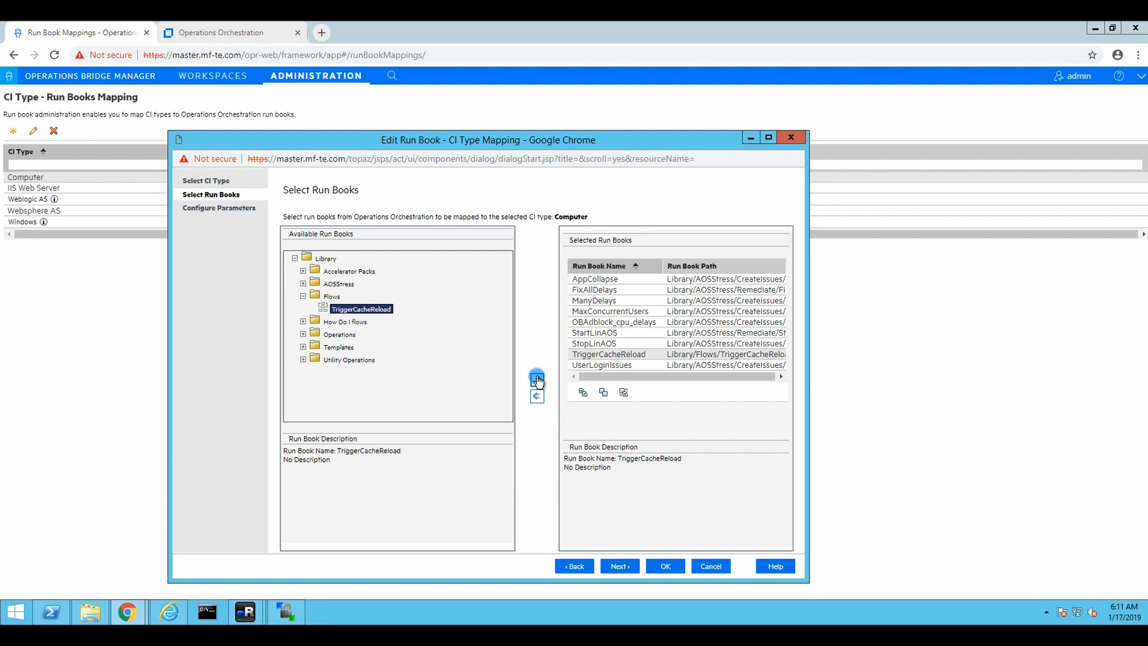
Map the Hostname parameter to the Computer CI's PrimaryDnsName attribute
{"action": "left_click", "coordinate": [616, 567]}
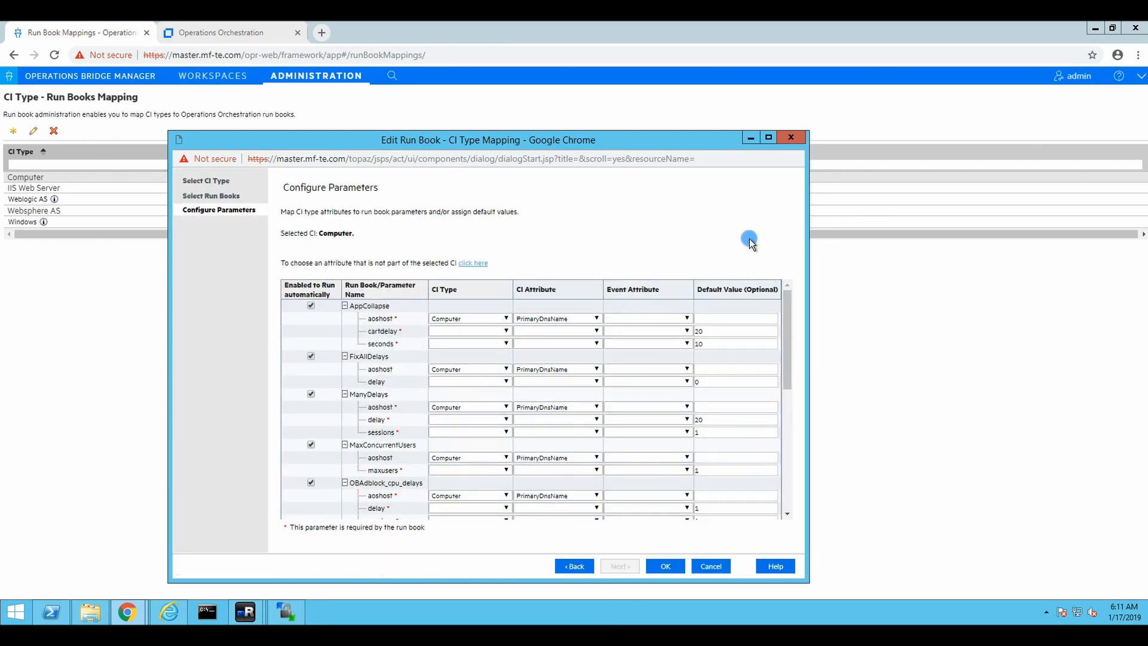
{"action": "left_click_drag", "start_coordinate": [792, 314], "coordinate": [792, 483]}
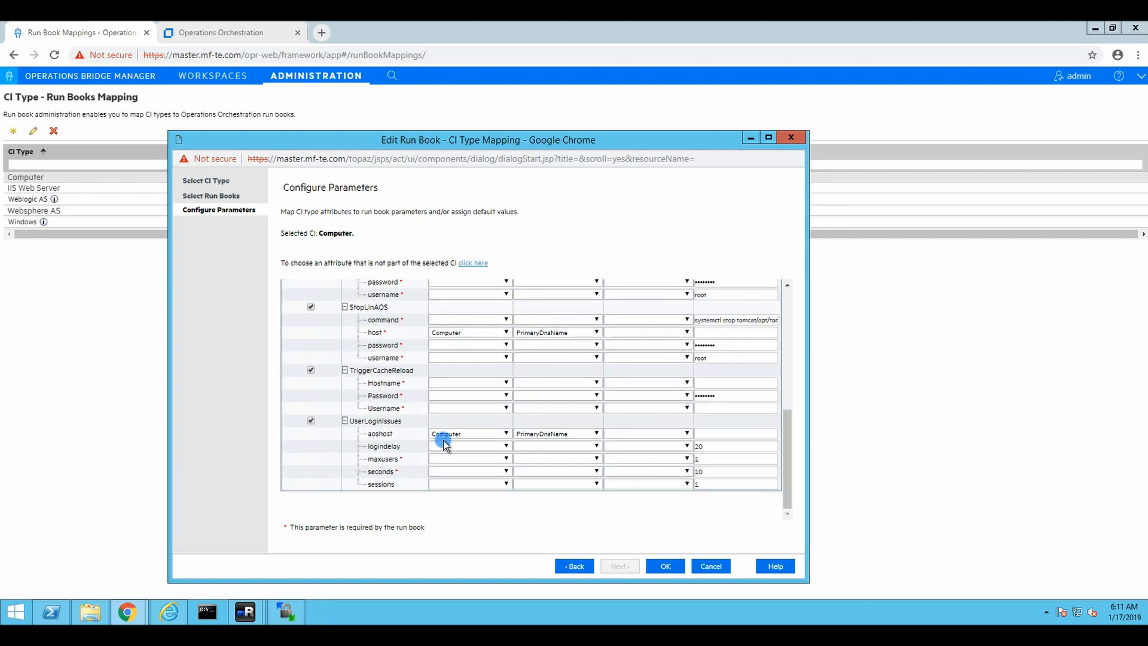
{"action": "left_click", "coordinate": [504, 379]}
{"action": "left_click", "coordinate": [453, 402]}
{"action": "left_click", "coordinate": [540, 383]}
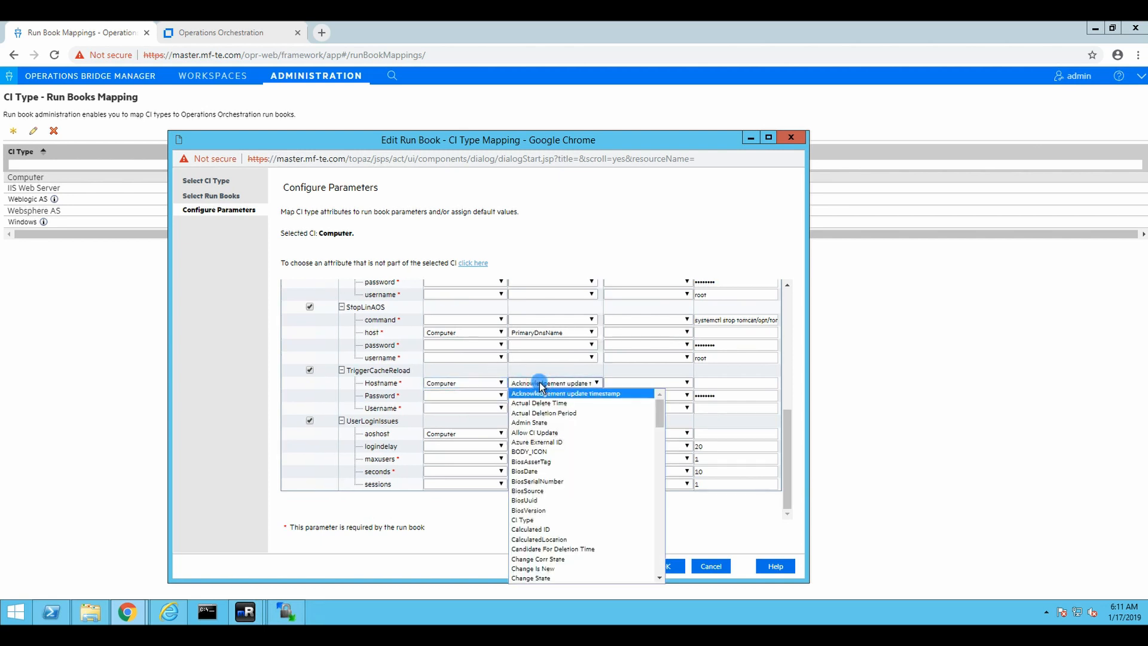
{"action": "type", "text": "pro"}
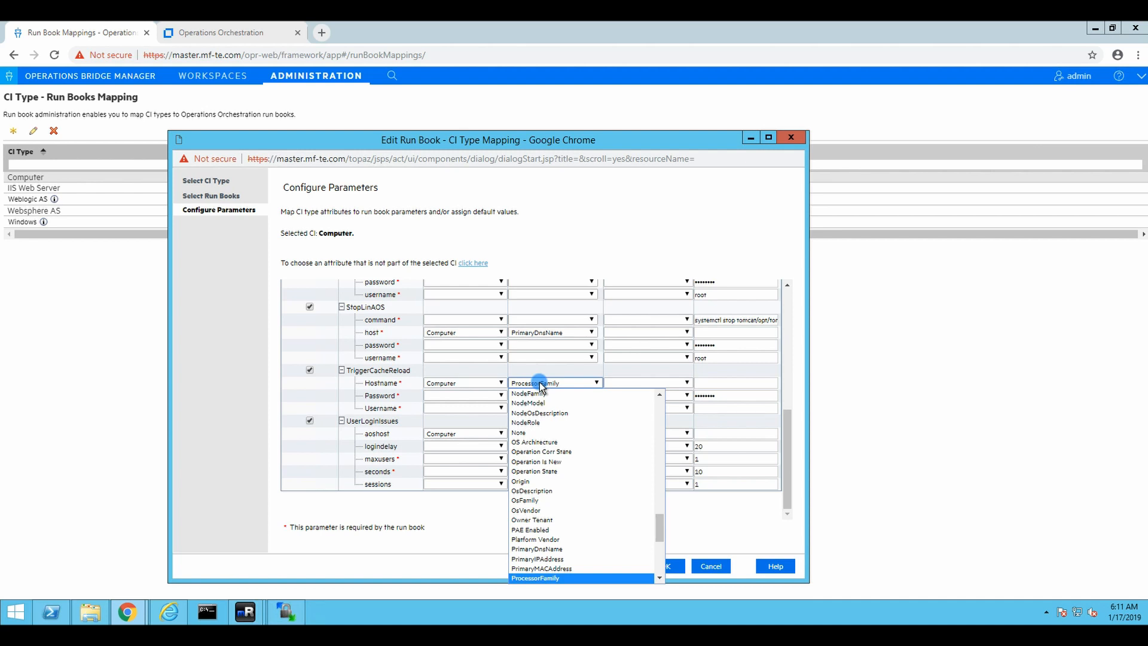
{"action": "type", "text": "pr"}
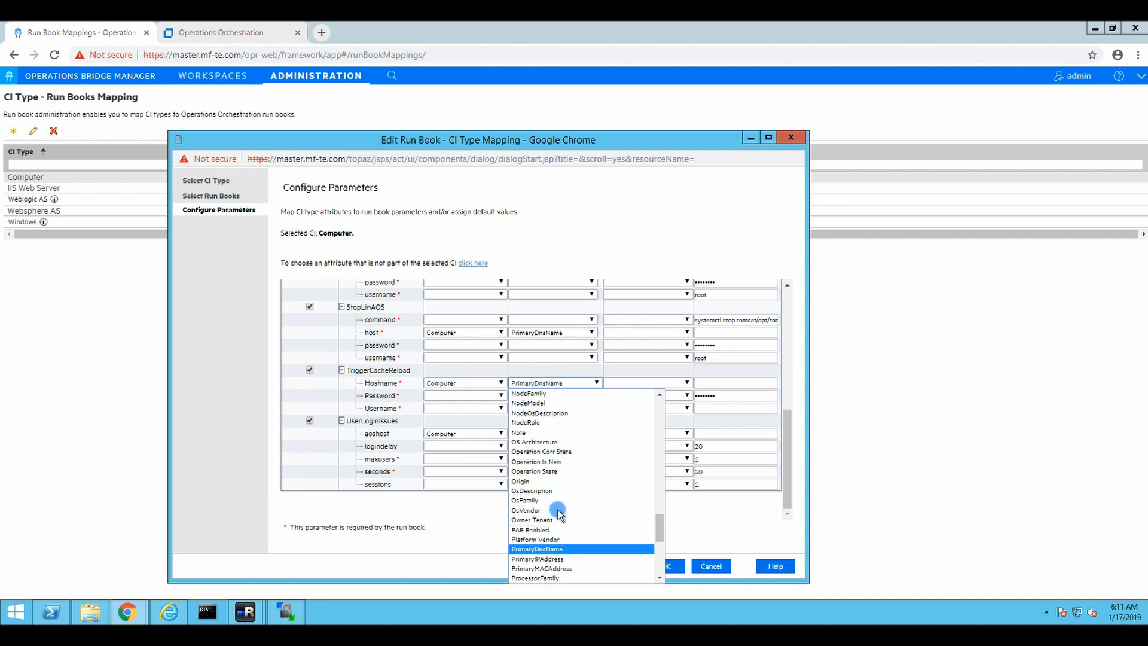
{"action": "left_click", "coordinate": [548, 549]}
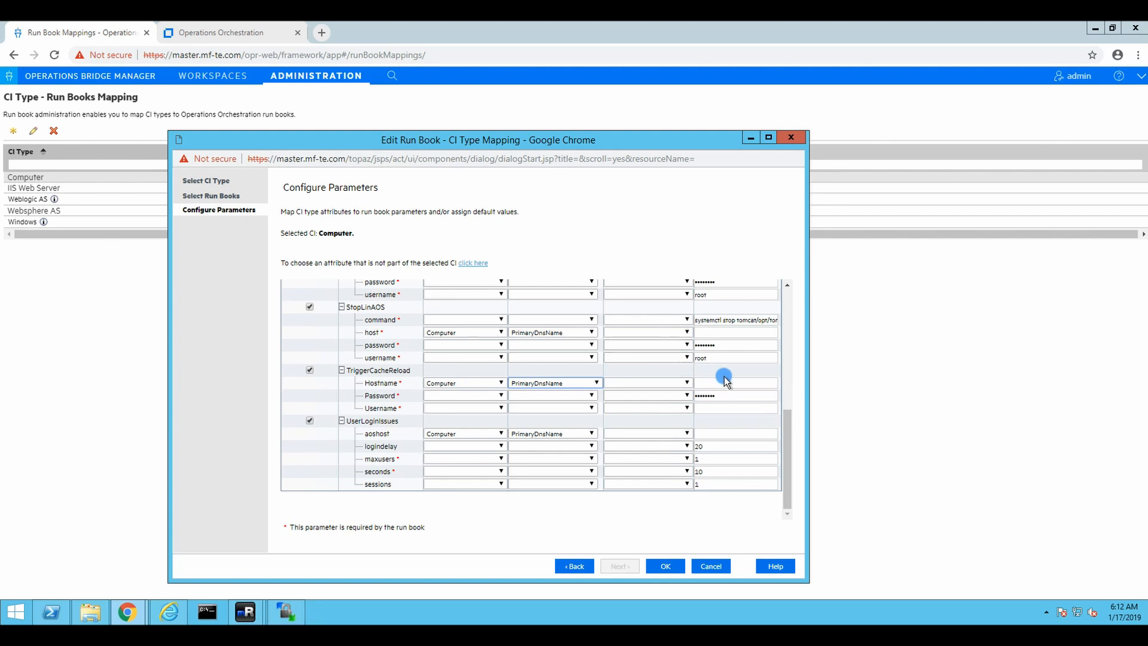
Fill in the Password and Username default values and save the Computer run book mapping
{"action": "left_click", "coordinate": [726, 395]}
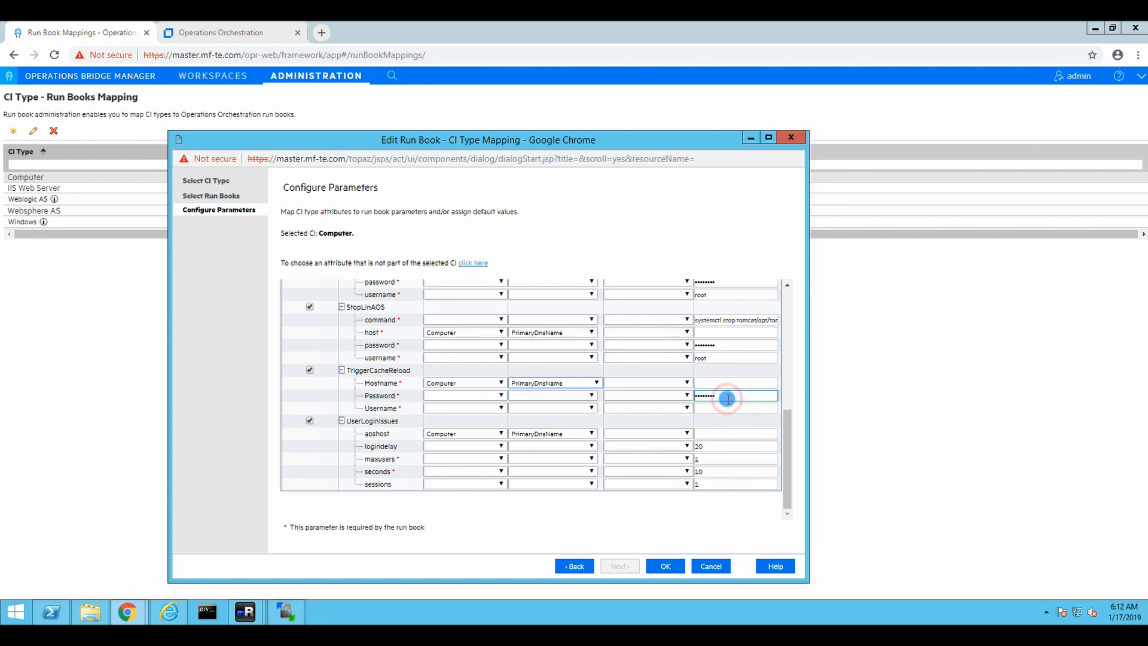
{"action": "double_click", "coordinate": [722, 396]}
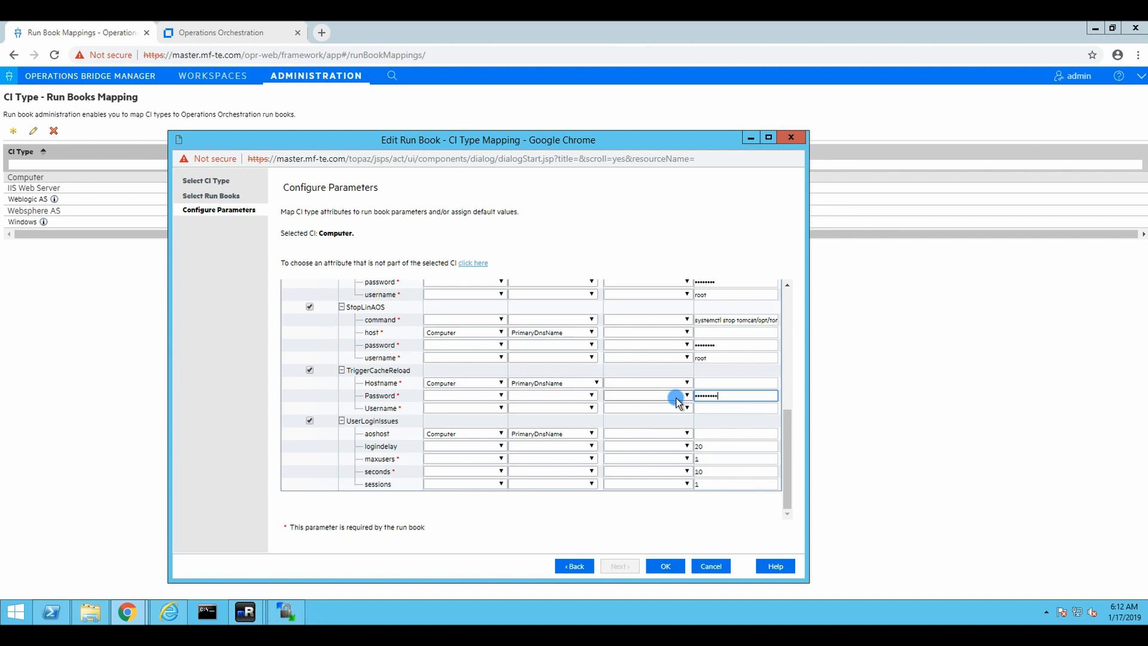
{"action": "left_click", "coordinate": [735, 397]}
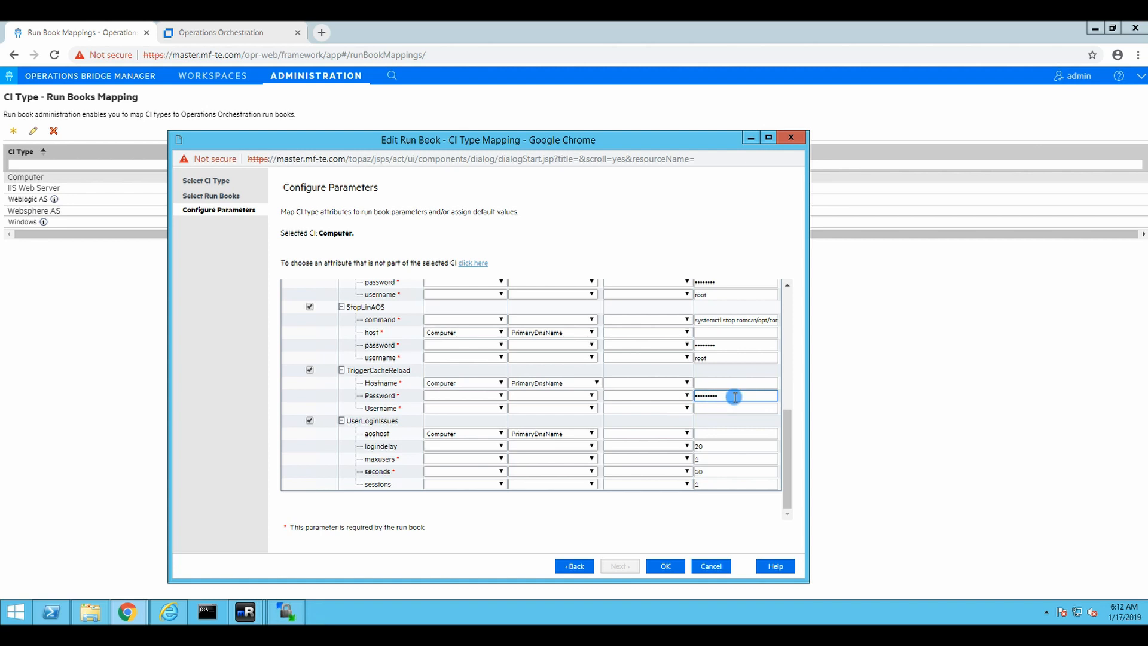
{"action": "key", "text": "Tab"}
{"action": "left_click", "coordinate": [726, 406]}
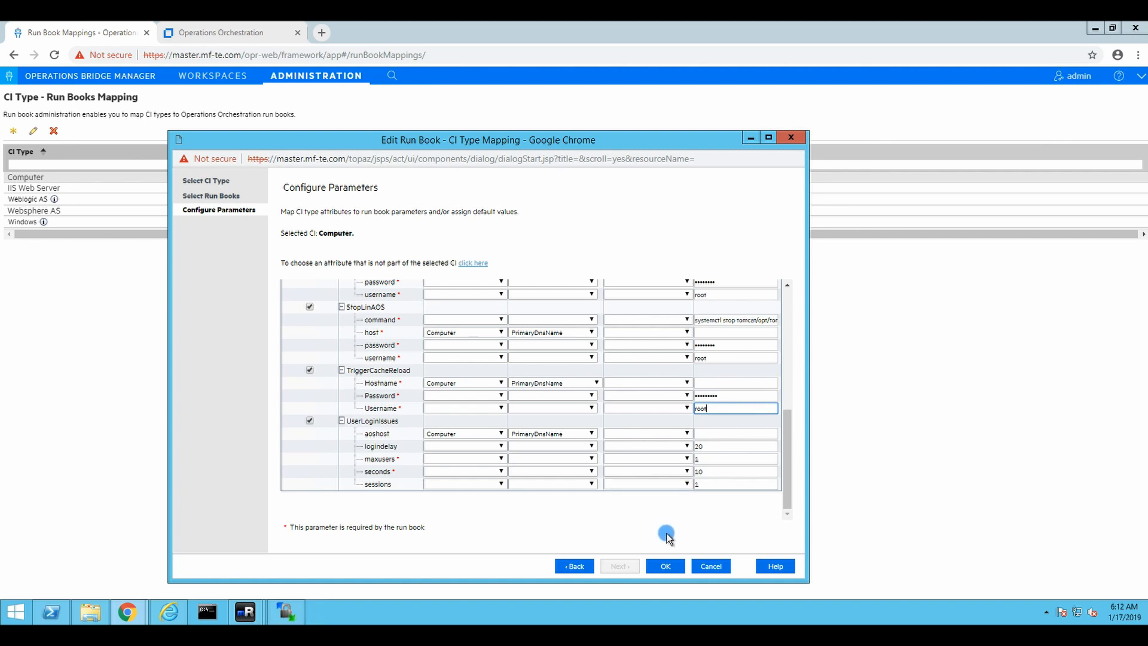
{"action": "left_click", "coordinate": [665, 566]}
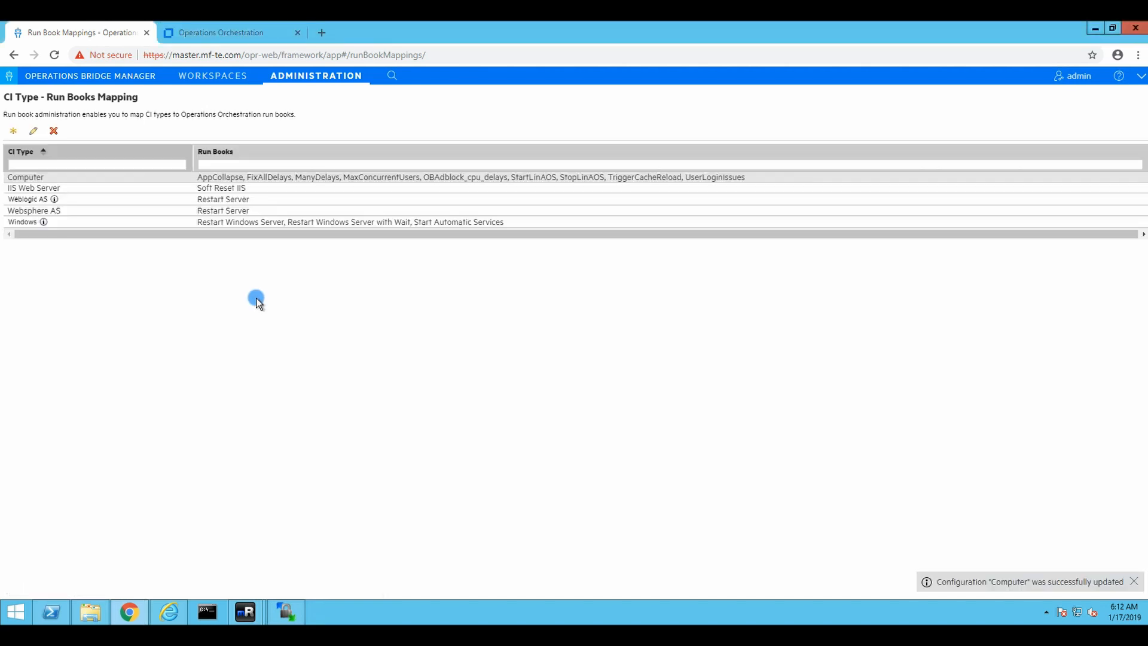
Open the AOS 3 dashboard from Workspaces
{"action": "left_click", "coordinate": [208, 75]}
{"action": "left_click", "coordinate": [270, 77]}
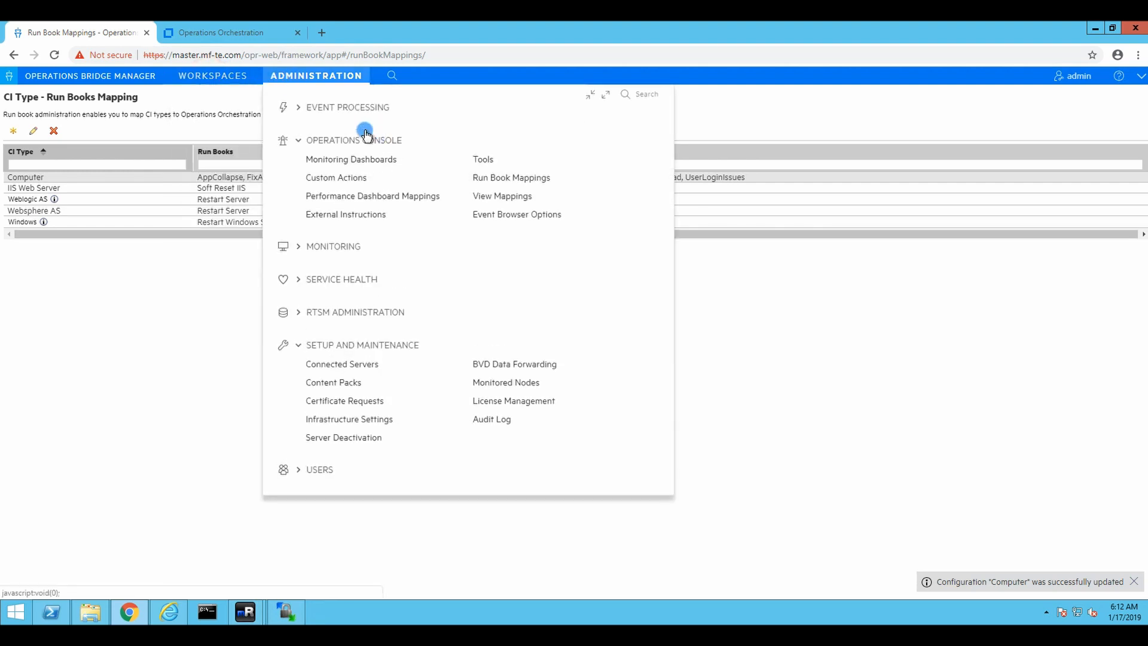
{"action": "left_click", "coordinate": [228, 78]}
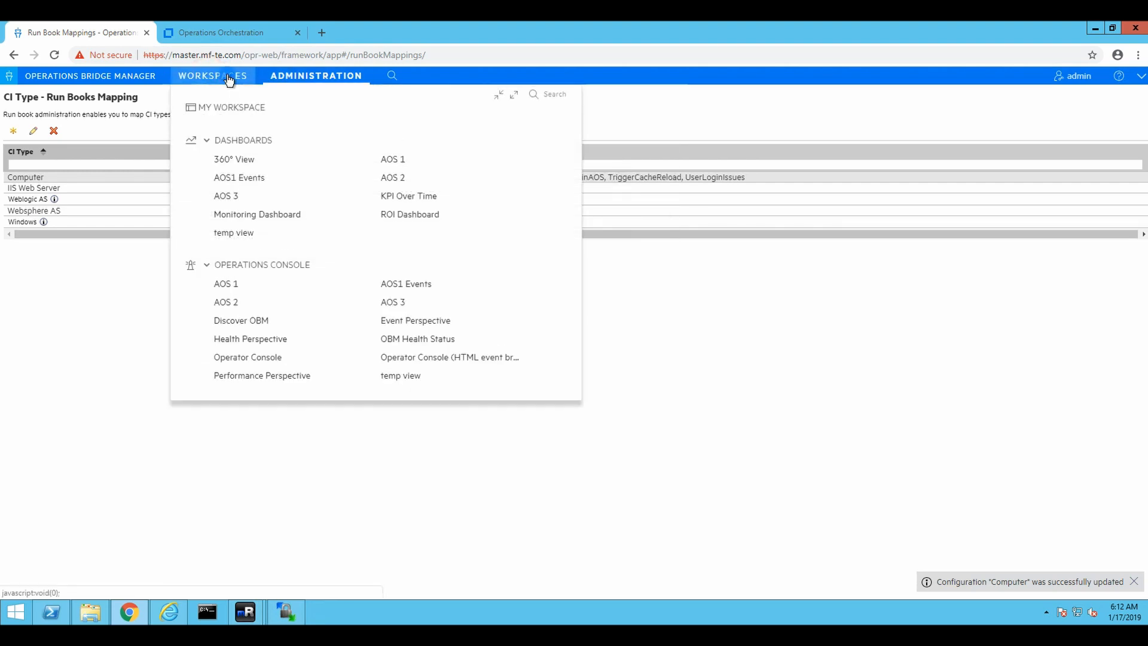
{"action": "left_click", "coordinate": [223, 192]}
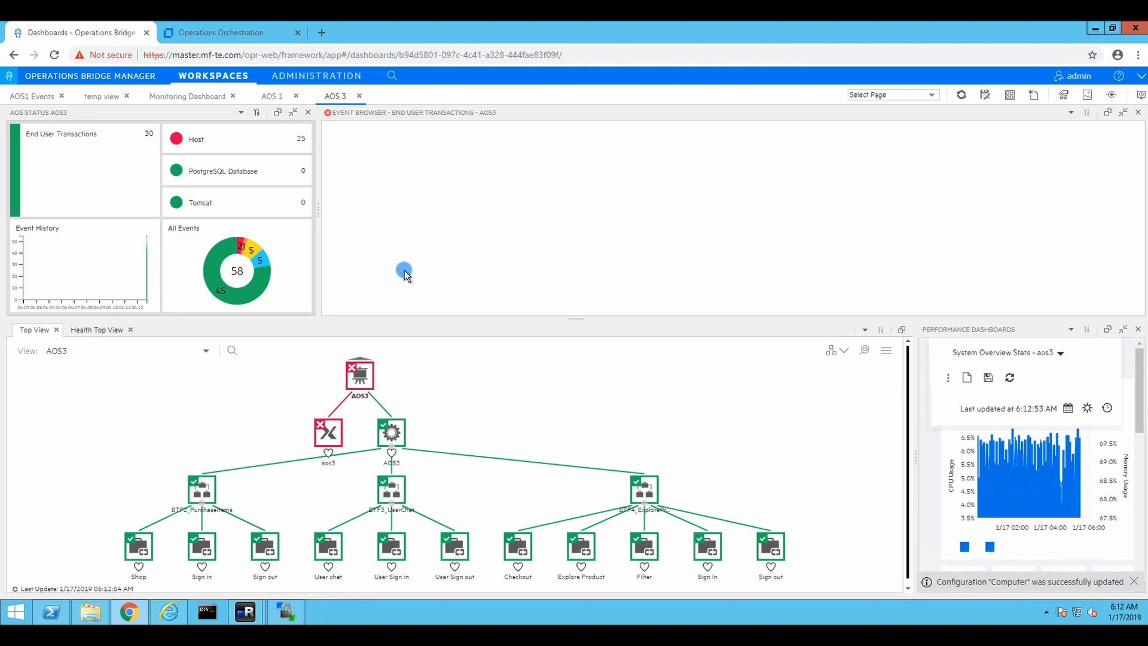
Select the aos3 host in the topology and bring up its Invoke options
{"action": "left_click", "coordinate": [327, 431]}
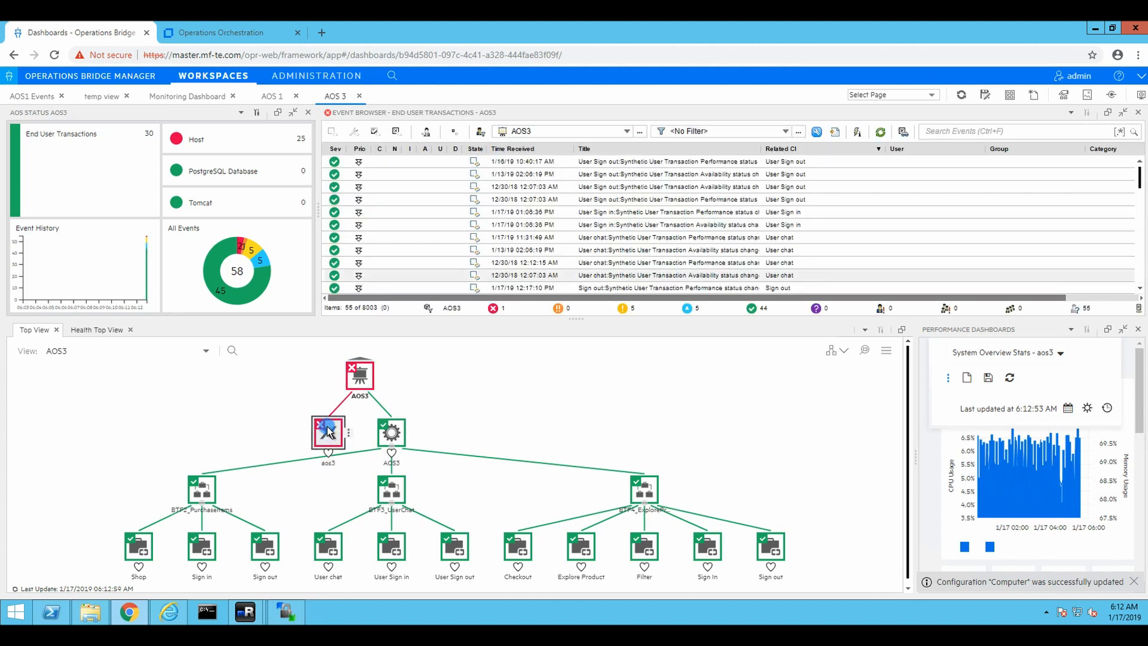
{"action": "mouse_move", "coordinate": [327, 431]}
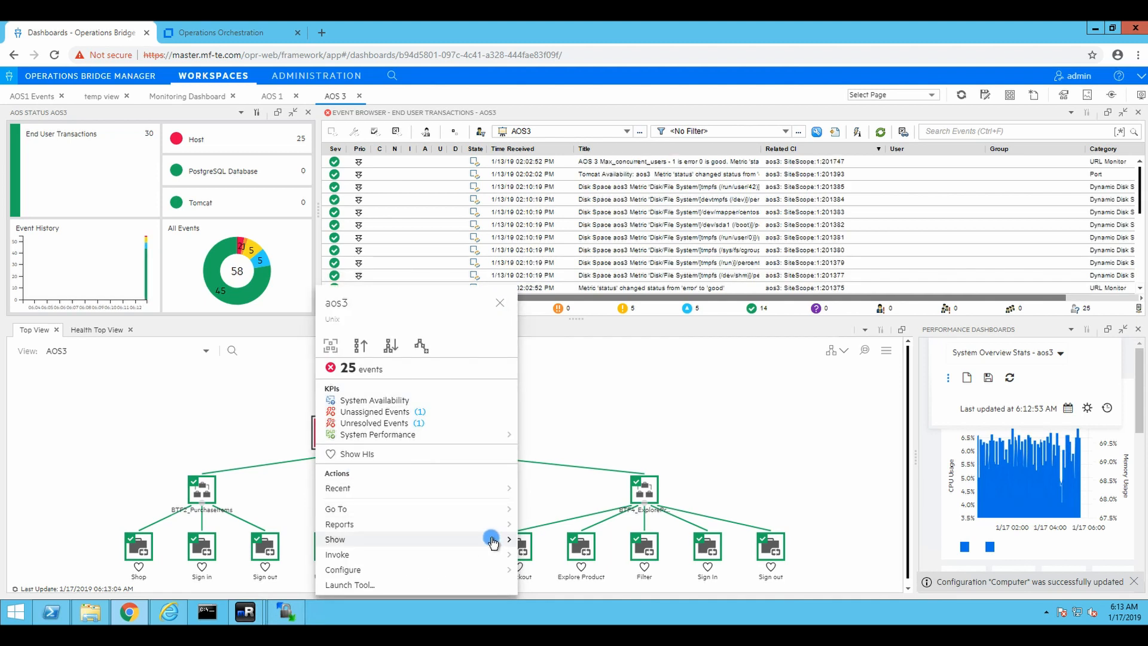
{"action": "left_click", "coordinate": [491, 540]}
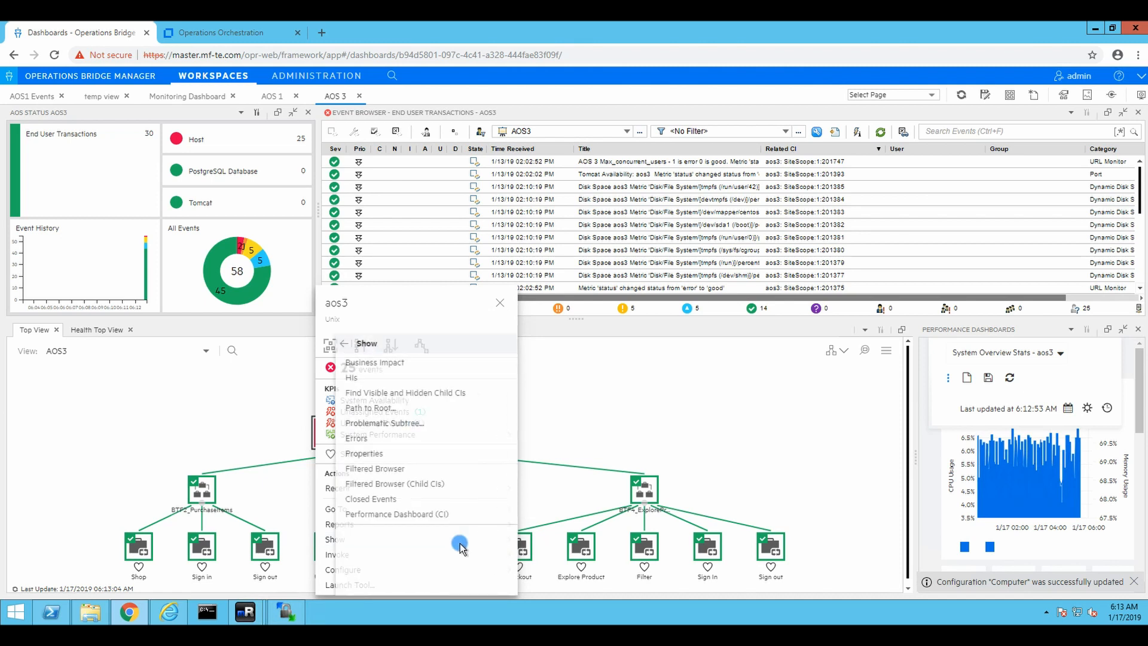
{"action": "left_click", "coordinate": [326, 343]}
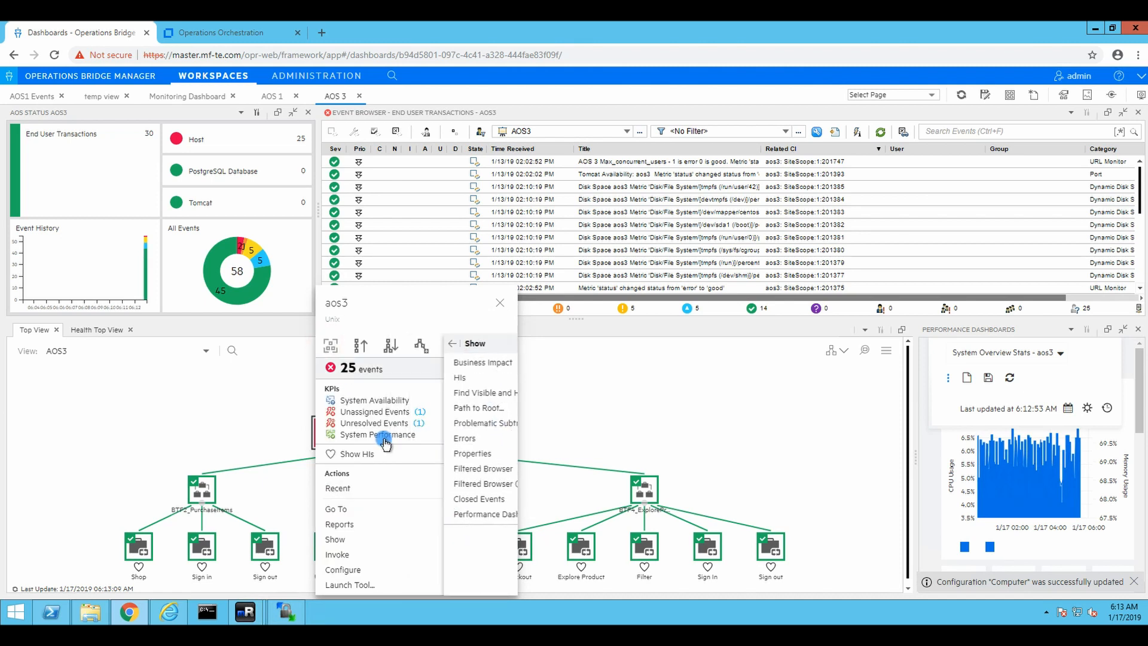
{"action": "left_click", "coordinate": [460, 555]}
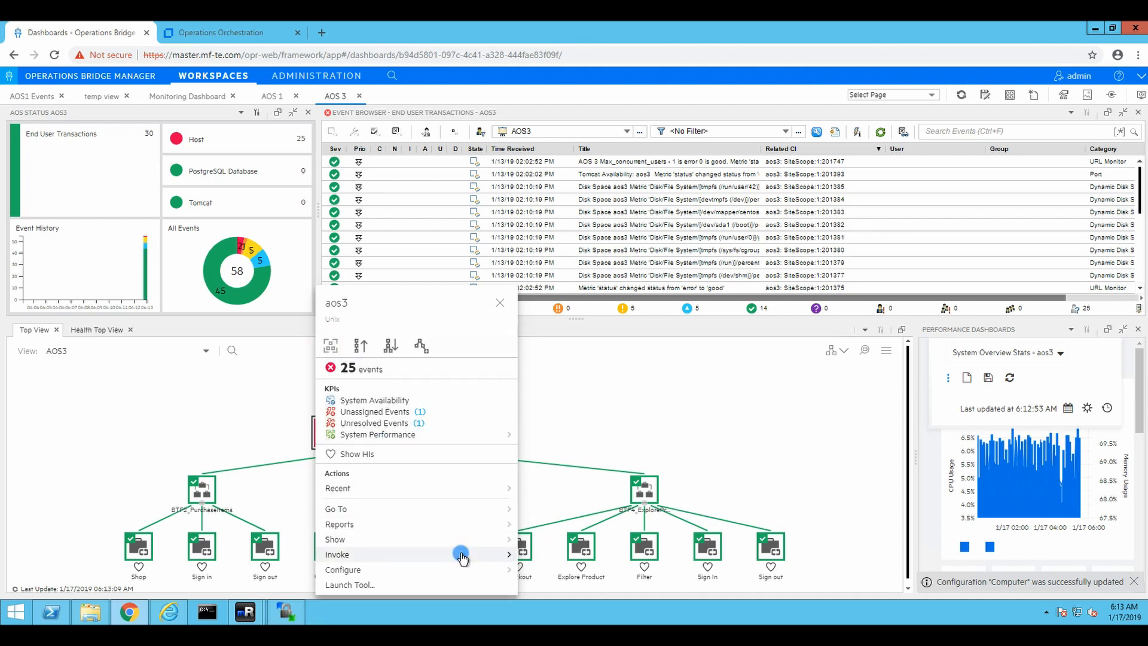
Run TriggerCacheReload on aos3, check its Disk Usage step reached Completed – Resolved, then close the report and run book list
{"action": "left_click", "coordinate": [344, 363]}
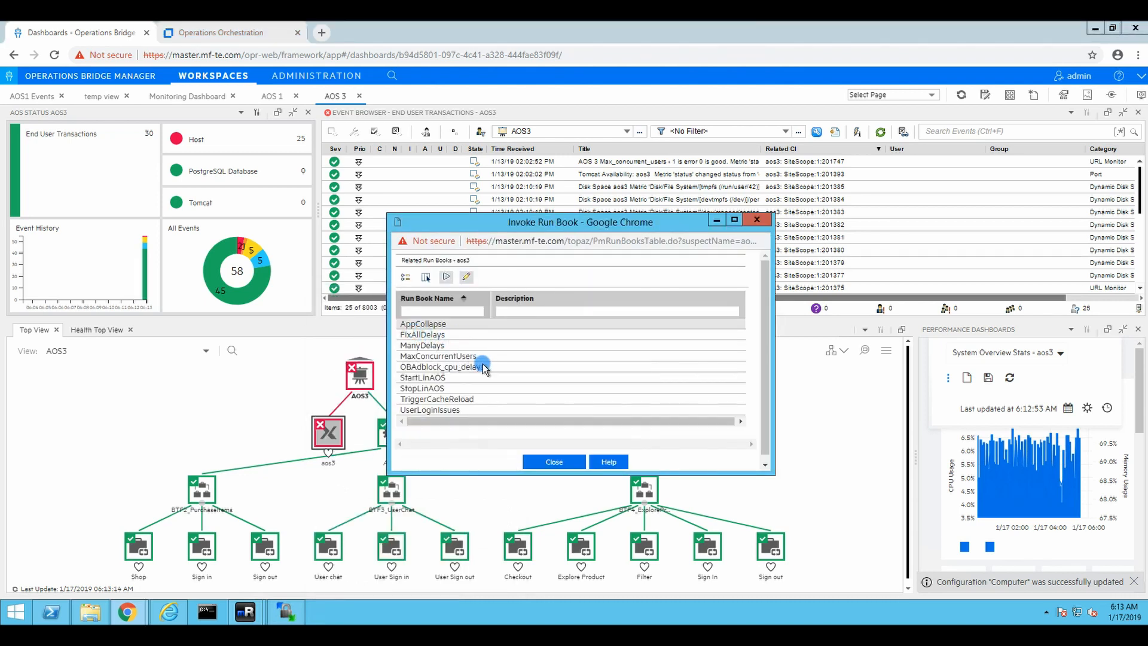
{"action": "left_click", "coordinate": [453, 399]}
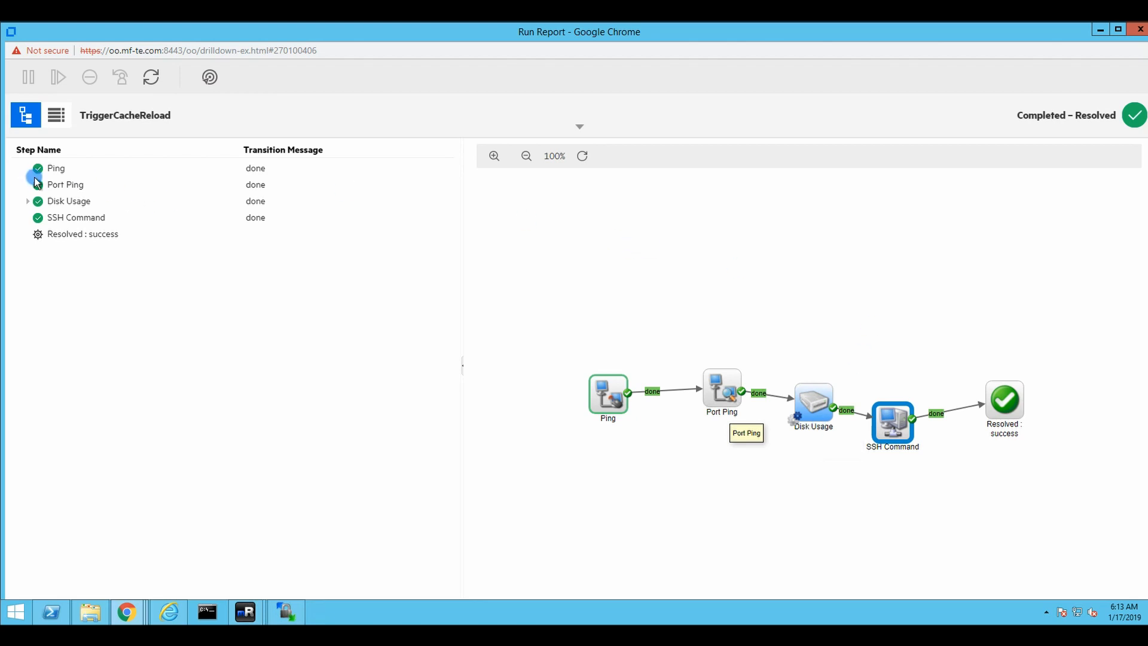
{"action": "left_click", "coordinate": [28, 201]}
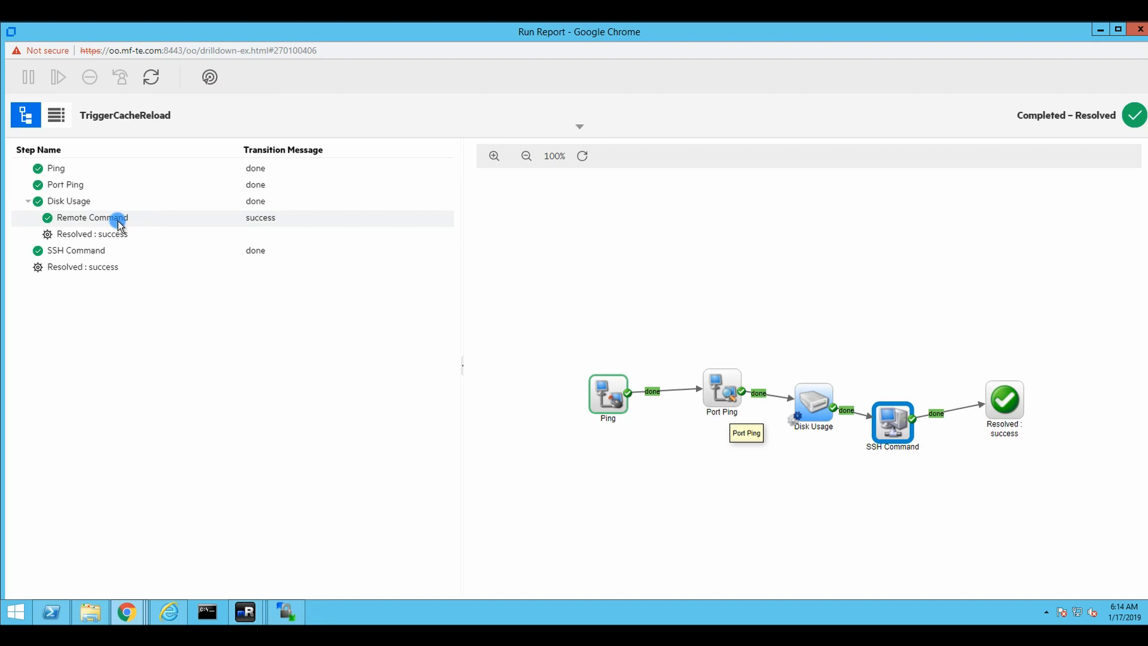
{"action": "left_click", "coordinate": [25, 201]}
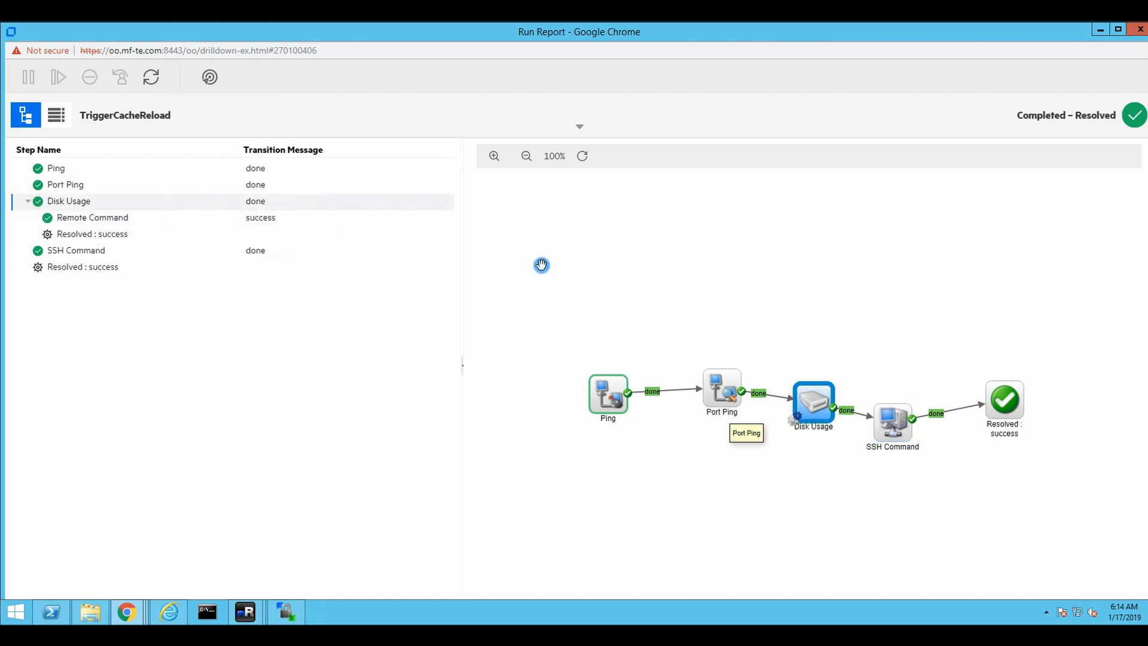
{"action": "left_click", "coordinate": [1139, 28]}
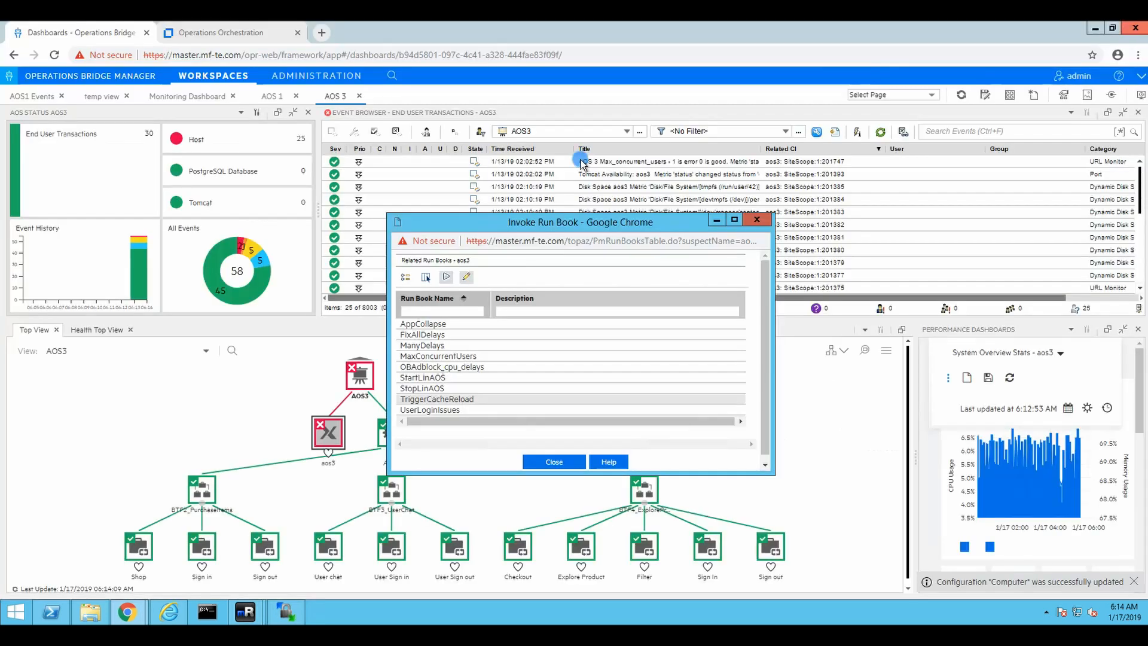
{"action": "left_click", "coordinate": [757, 220]}
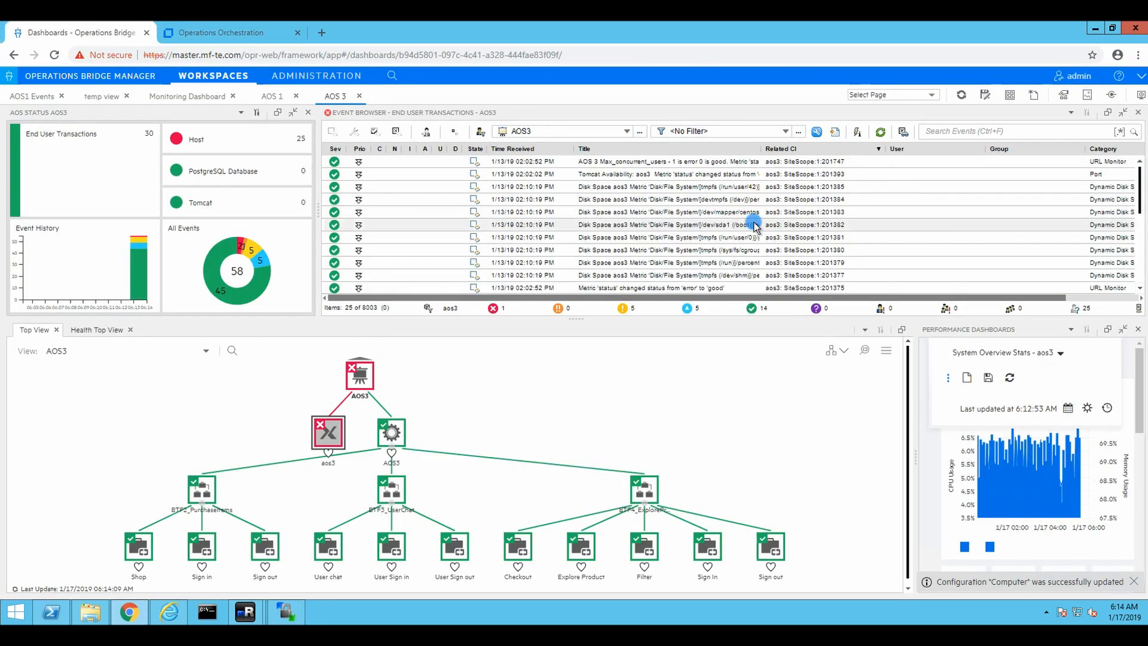